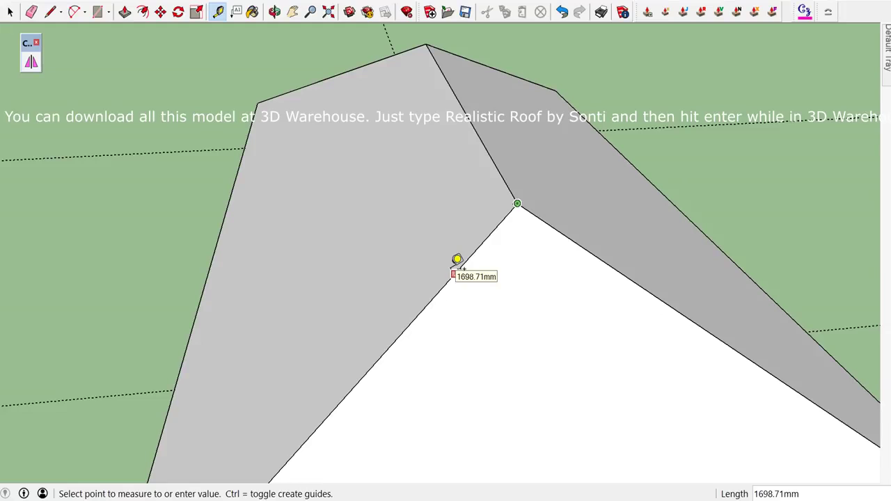
type("200")
- Place a guide point 200 mm along the roof's inner edge
key("Return")
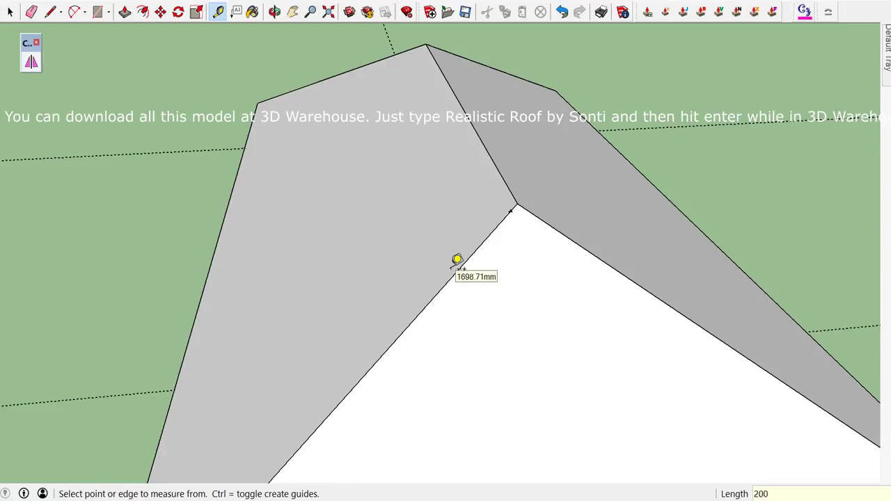
scroll(598, 194, "up", 3)
scroll(558, 216, "up", 2)
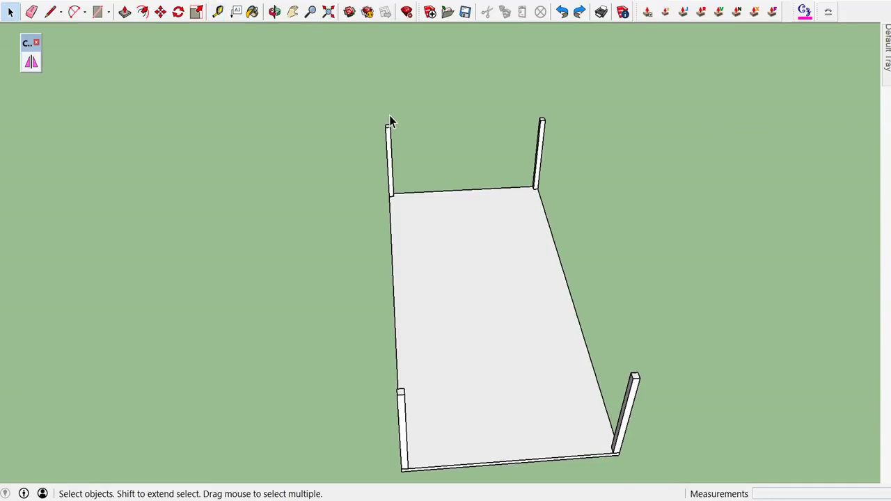
- Draw a 10 × 20 m rectangle from one post top to the diagonally opposite post top
key("r")
middle_click_drag(396, 111, 374, 123)
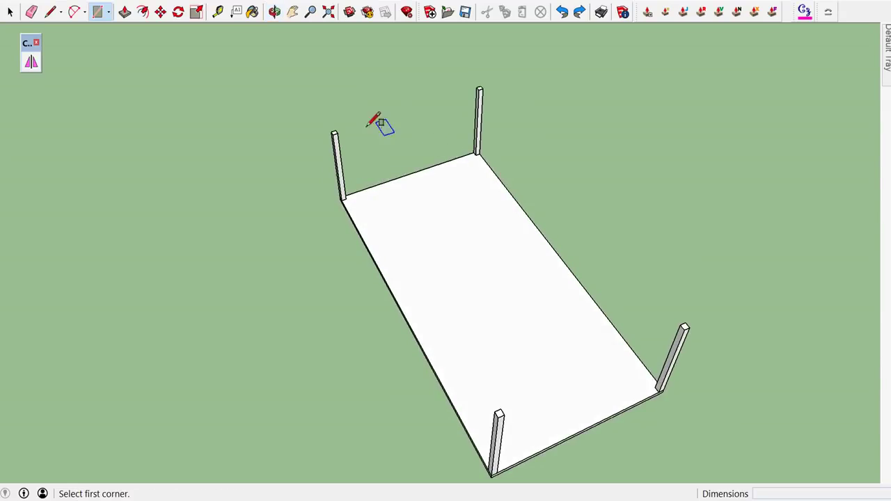
scroll(355, 125, "up", 2)
scroll(342, 127, "up", 3)
scroll(330, 124, "up", 3)
left_click(326, 129)
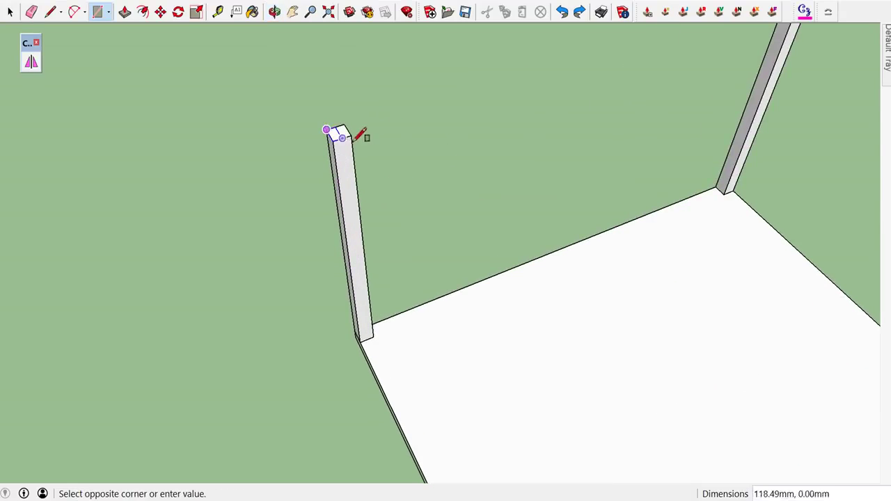
middle_click_drag(390, 169, 318, 90)
scroll(426, 186, "down", 1)
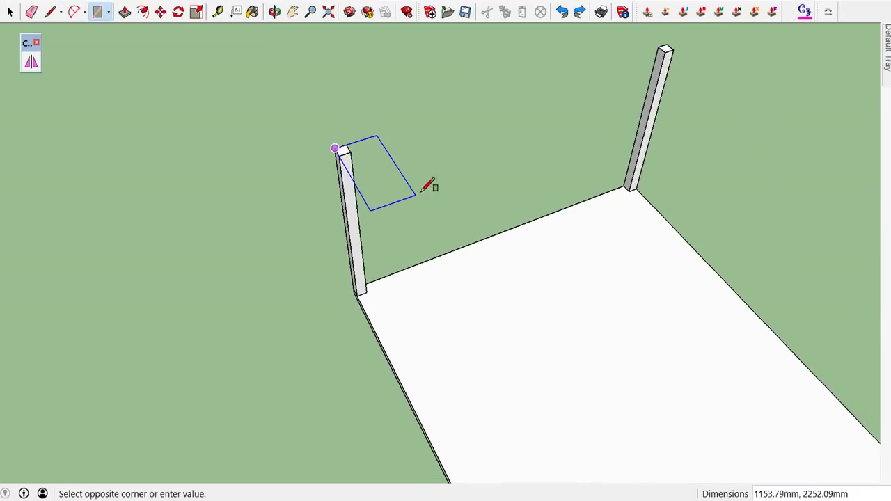
scroll(543, 249, "down", 2)
key("o")
left_click_drag(589, 272, 389, 159)
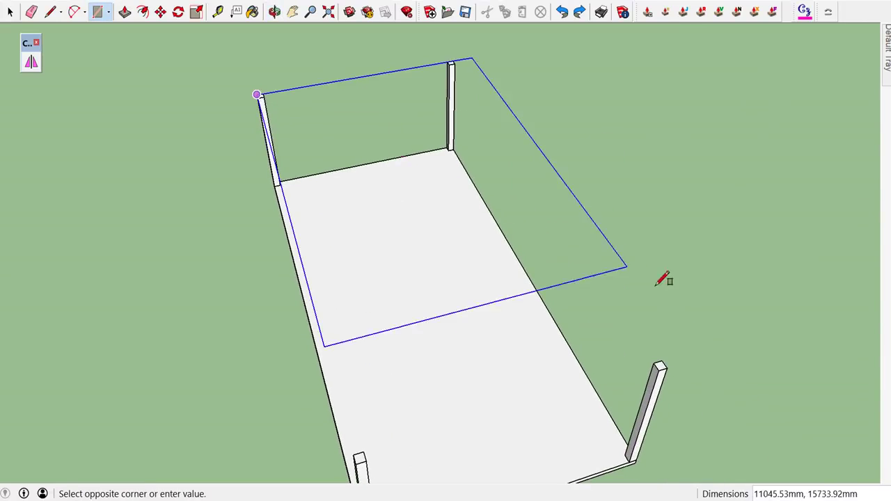
left_click(667, 368)
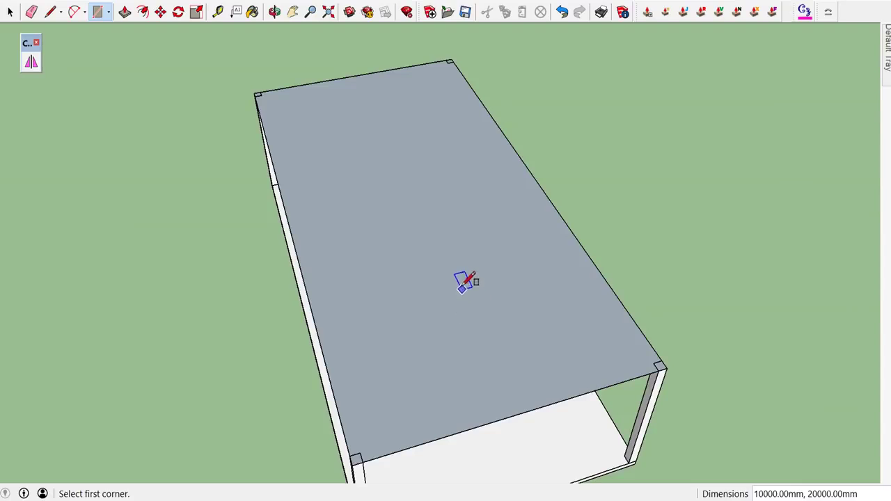
- Reverse the roof face so its front side faces up
key("space")
right_click(461, 285)
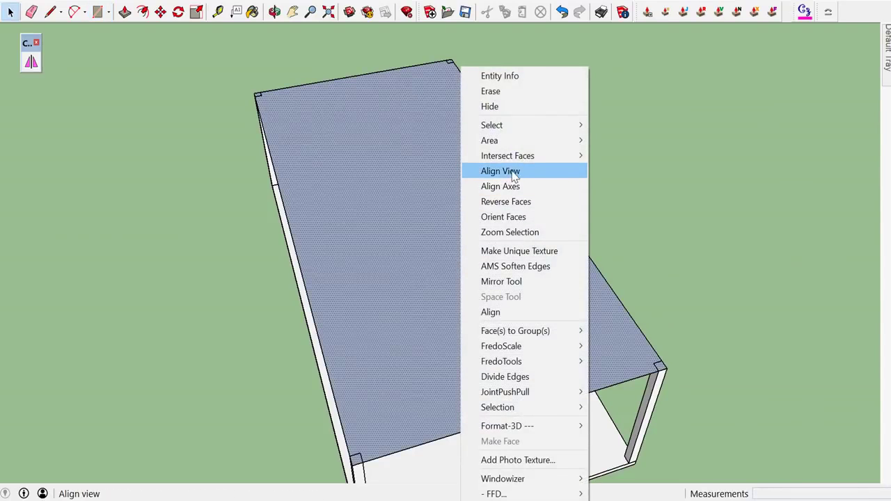
left_click(513, 202)
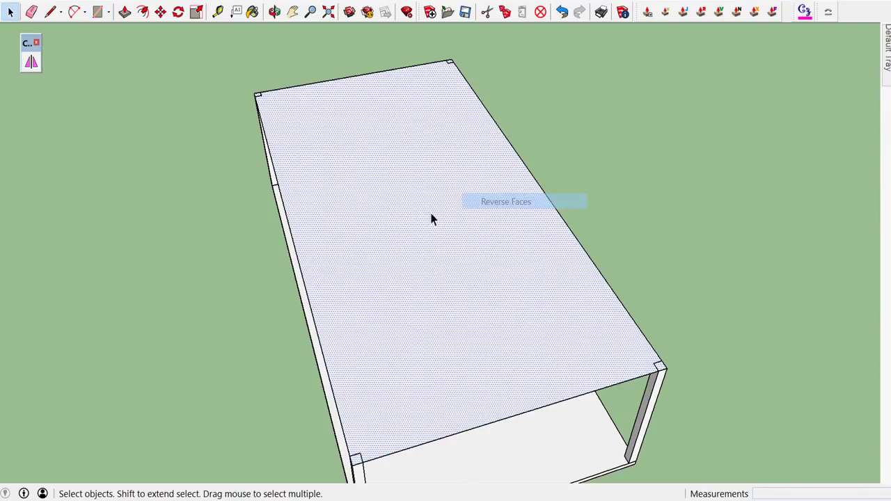
- Change the model's length units from millimetres to metres in Model Info
key("f")
left_click(253, 250)
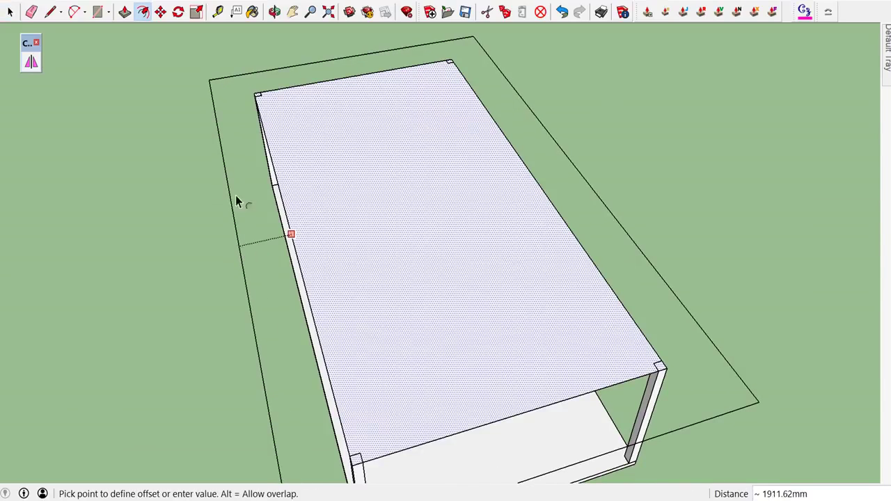
left_click(171, 3)
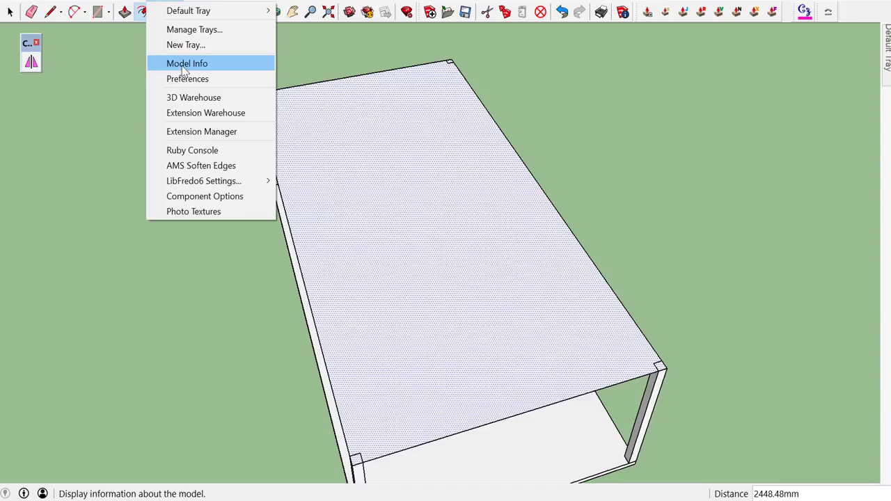
left_click(245, 65)
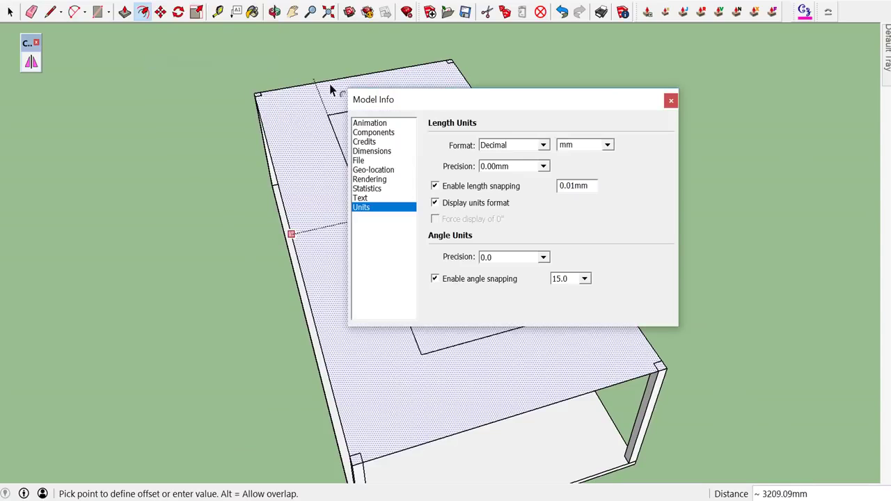
left_click(608, 147)
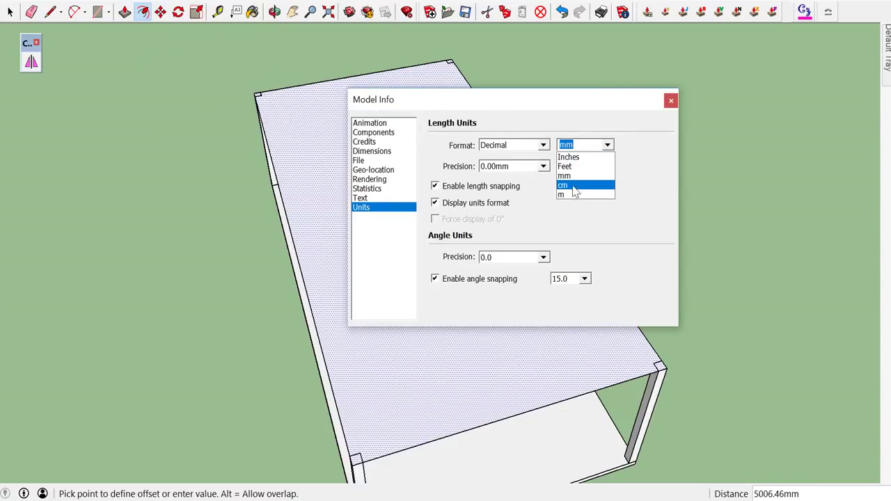
left_click(569, 196)
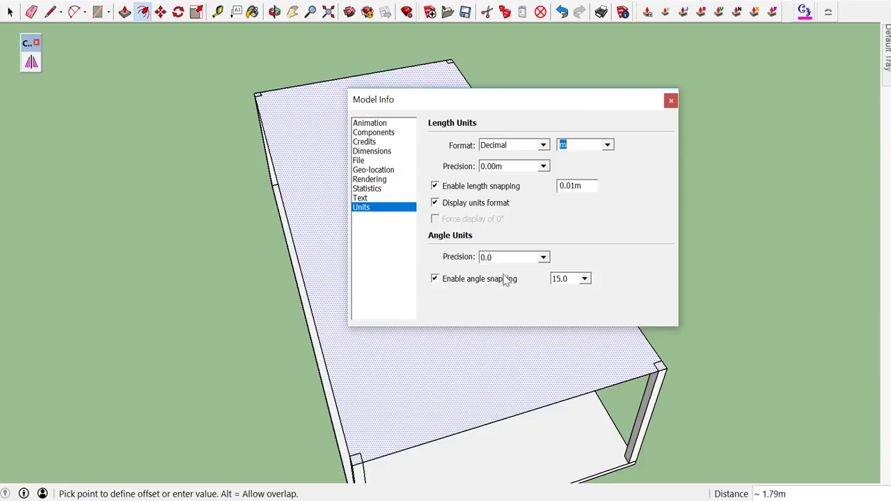
left_click(670, 101)
- Offset the roof face 1 m outward into an overhang border, then select the inner face
type("1")
key("Return")
key("space")
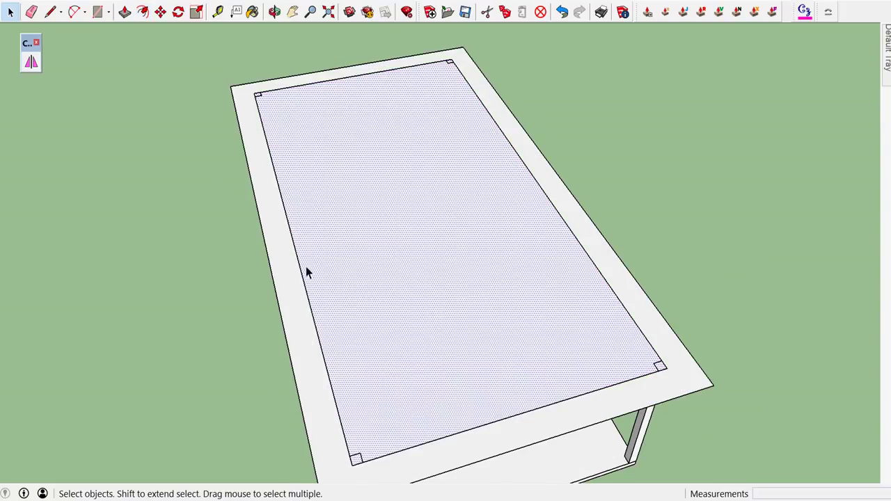
double_click(377, 262)
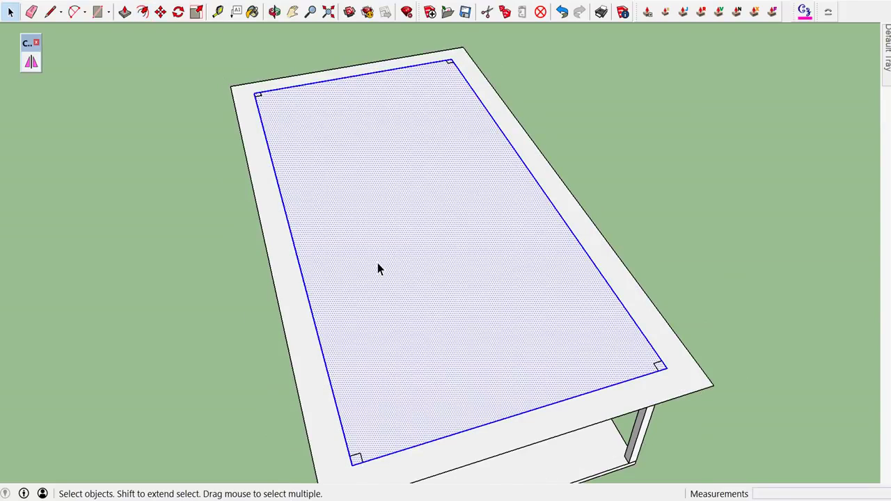
- Delete the inner rectangle's edges so the roof becomes a single face
left_click(378, 265, "shift")
key("Delete")
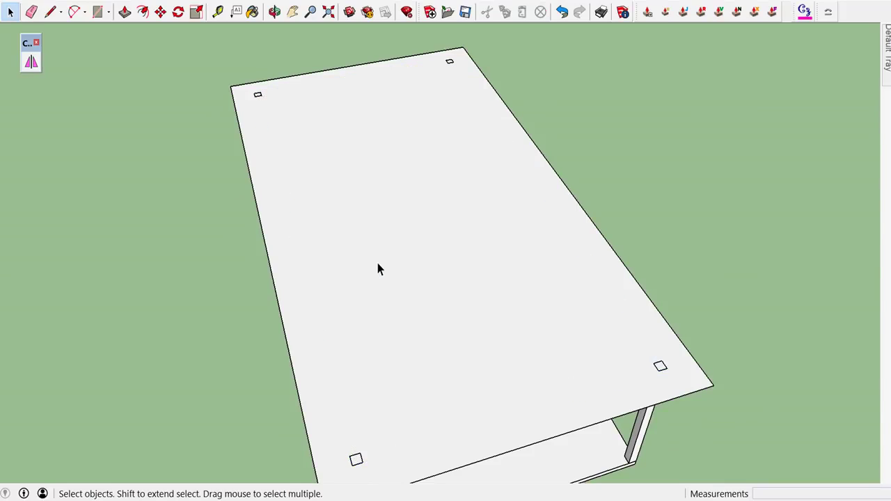
double_click(378, 268)
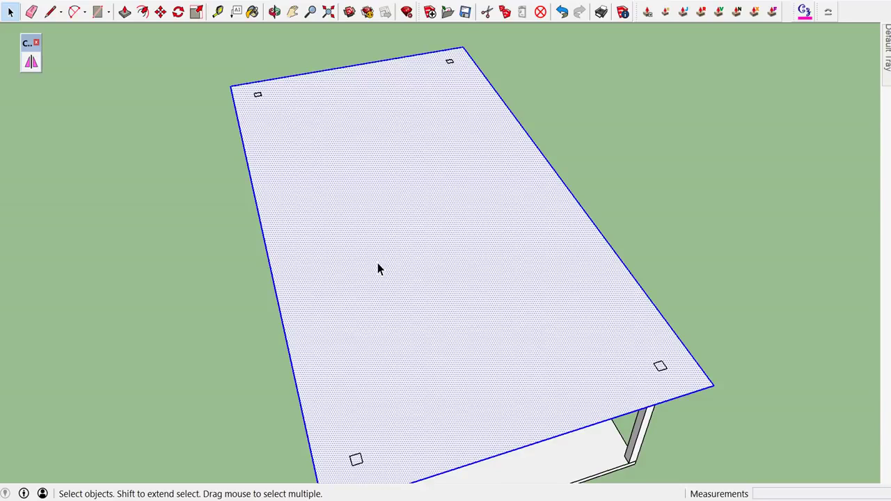
- Push/Pull the roof face up 0.15 m into a slab
key("p")
left_click(378, 270)
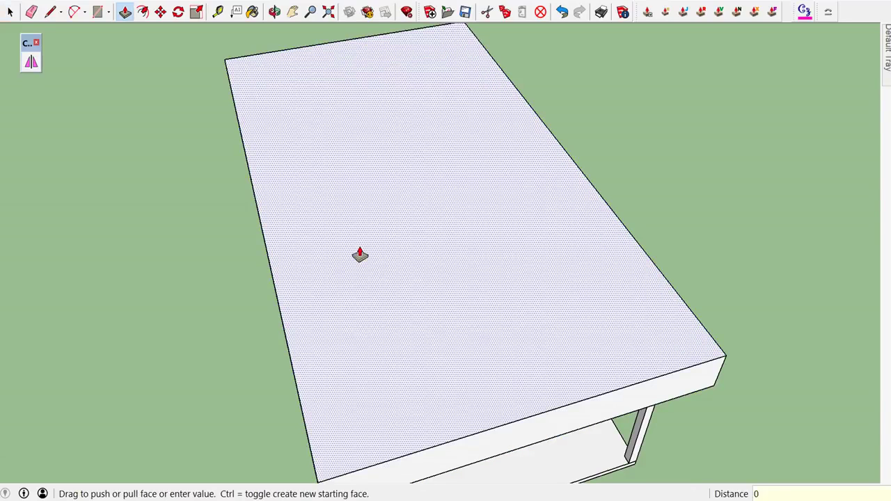
key("Return")
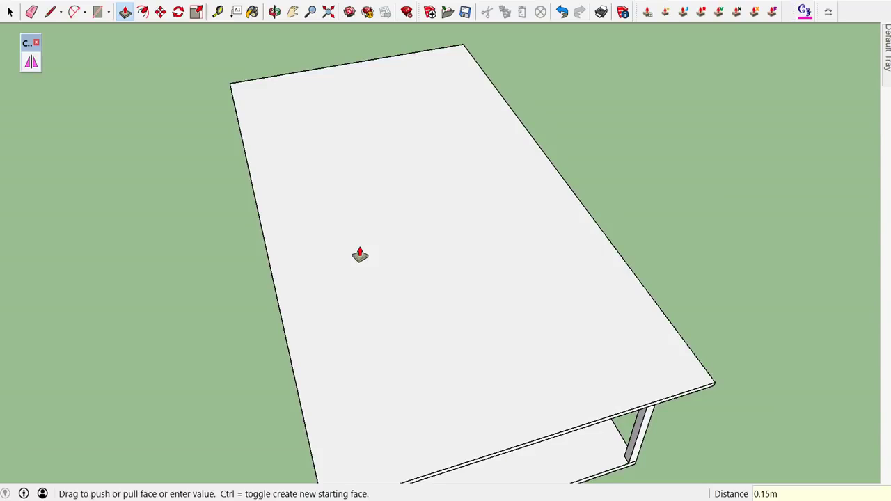
key("space")
scroll(360, 254, "down", 3)
- Place guide lines 5 m in from the left and right slab ends and 6 m from the back edge
scroll(400, 251, "down", 1)
middle_click_drag(415, 248, 362, 223)
key("t")
left_click(252, 197)
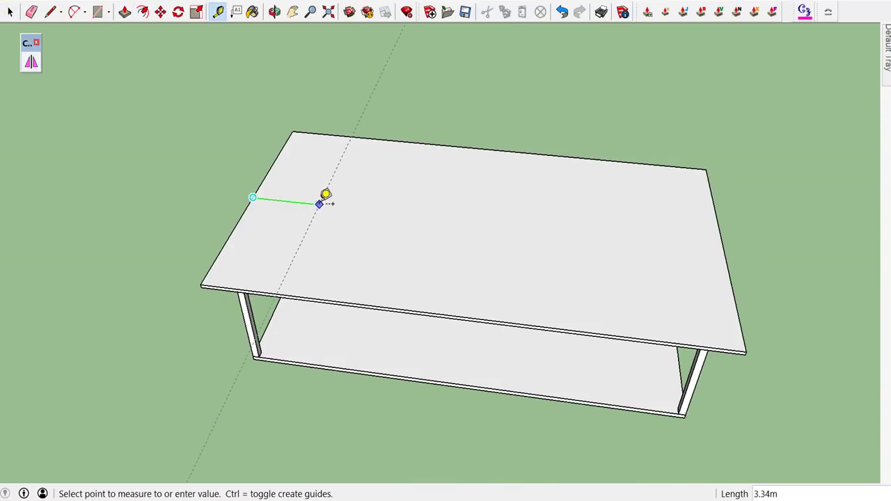
type("5")
key("Return")
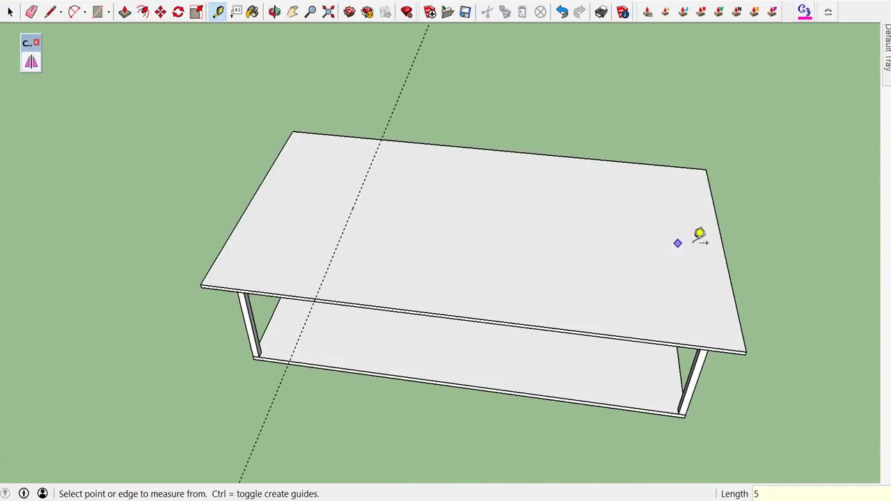
left_click(724, 247)
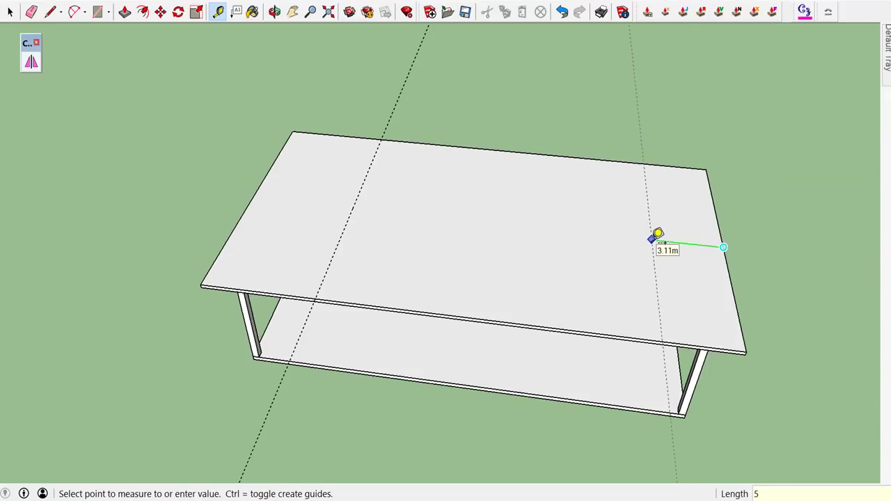
type("5")
key("Return")
left_click(436, 143)
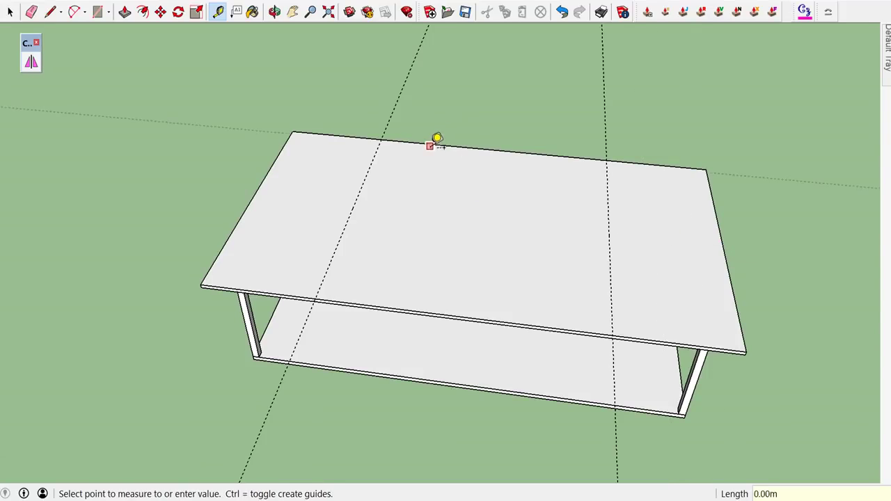
key("Escape")
left_click(446, 145)
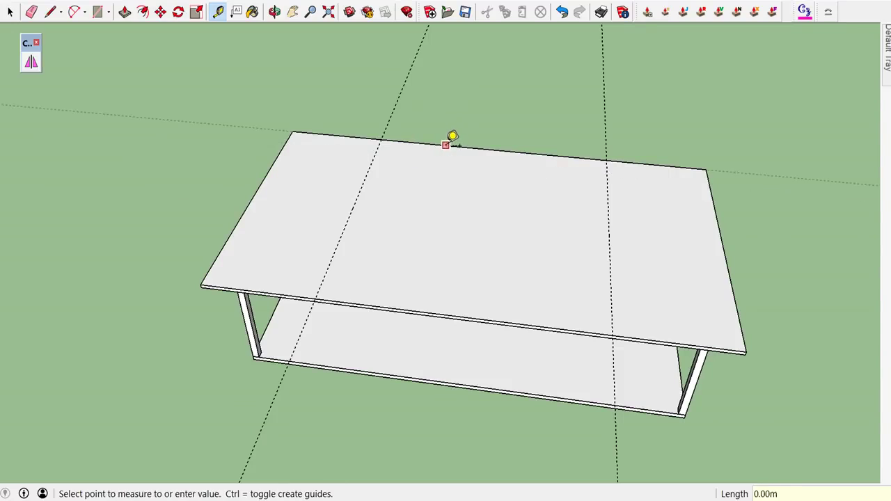
type("6.00m")
left_click(265, 181)
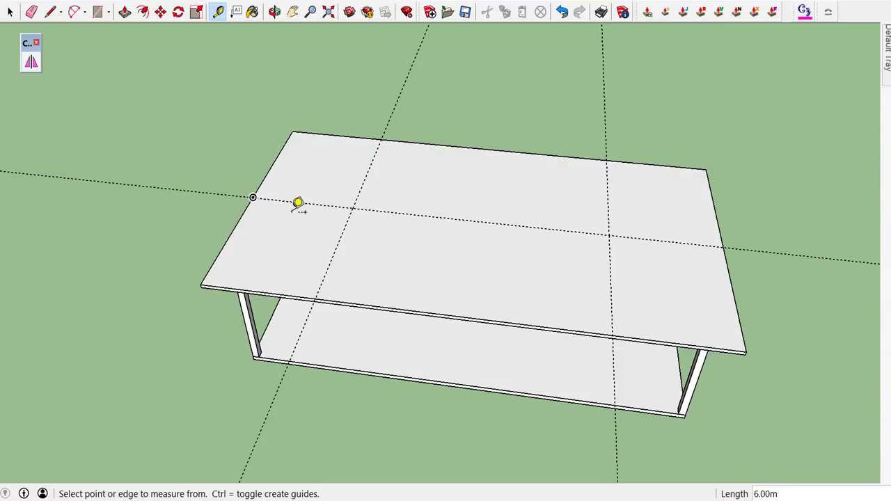
- Draw the ridge line between the guide crossings and hip lines to both right corners
key("l")
left_click(352, 208)
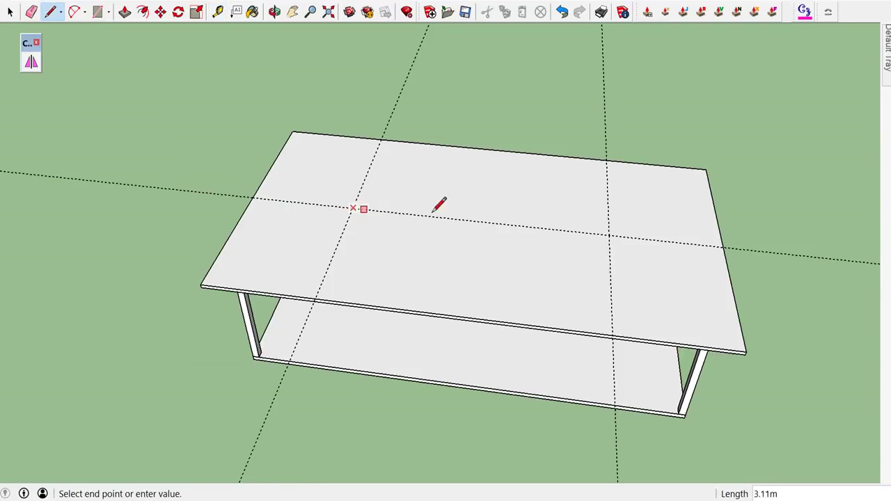
left_click(608, 234)
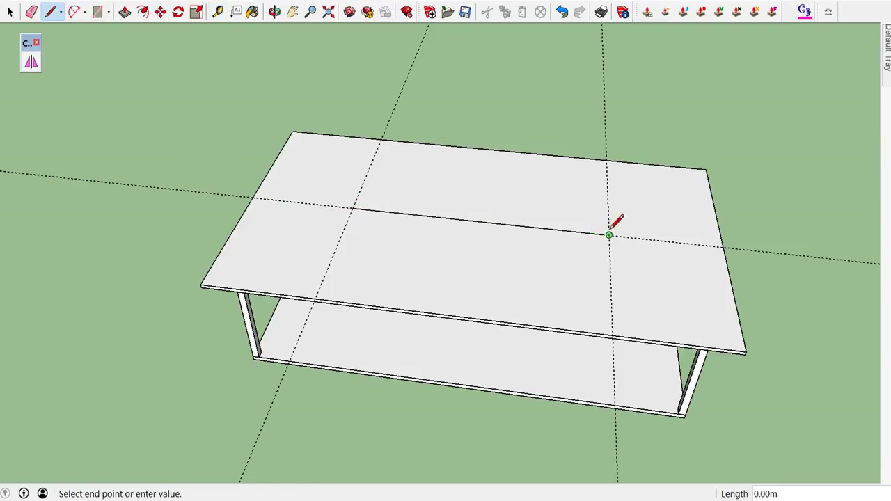
left_click(705, 169)
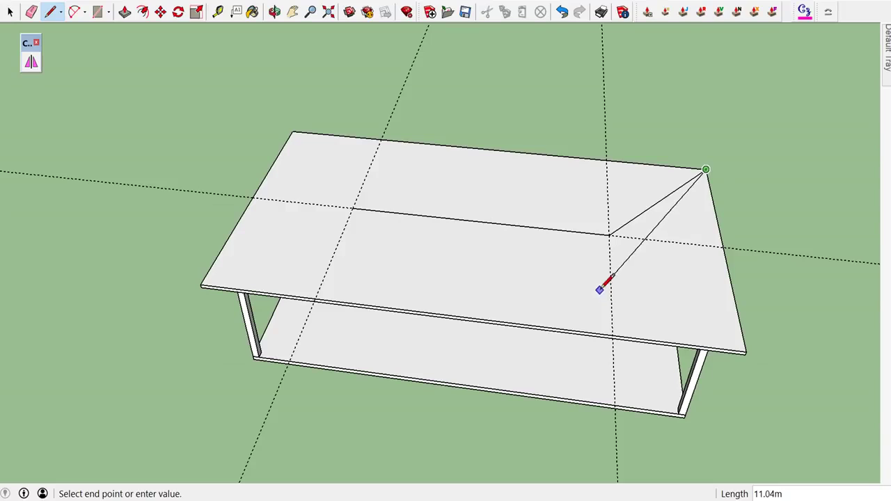
left_click(609, 235)
left_click(608, 235)
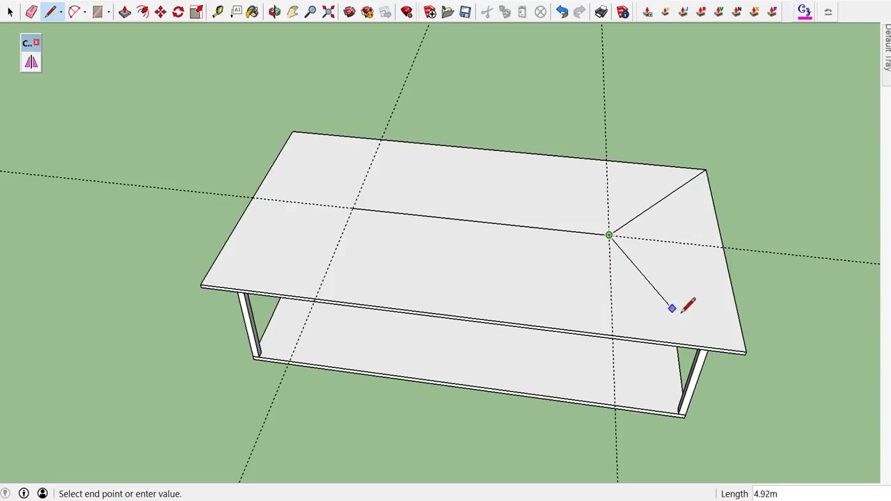
left_click(745, 351)
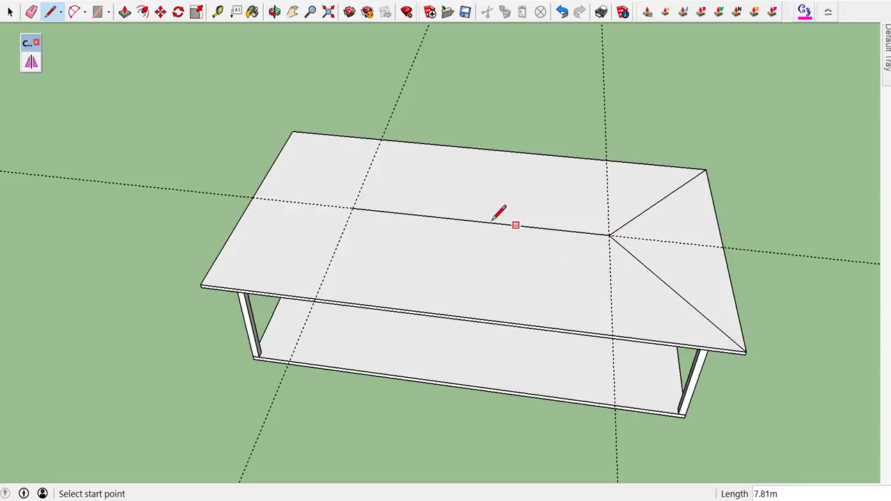
- Draw hip lines from the ridge's left end to the back-left and front-left corners
left_click(353, 207)
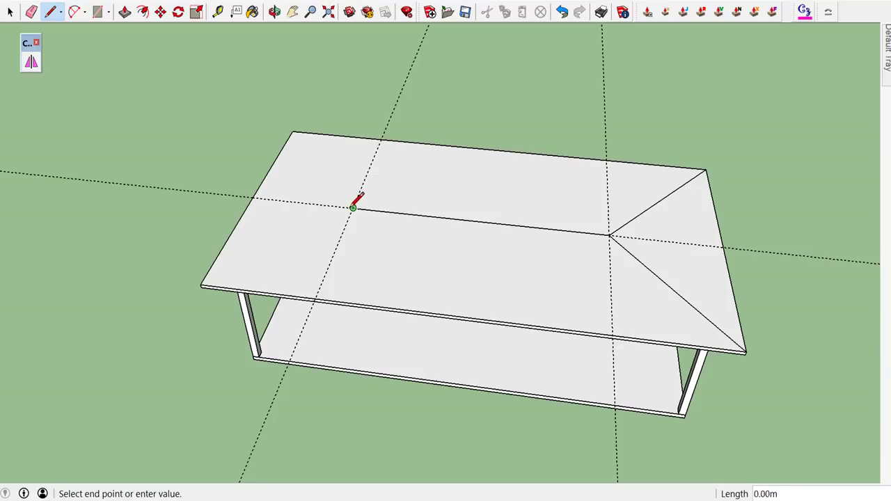
left_click(292, 131)
left_click(353, 208)
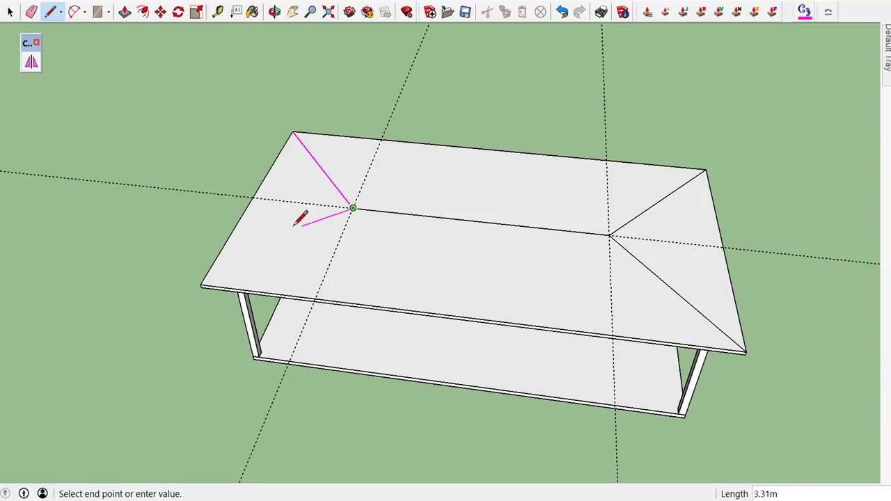
left_click(202, 285)
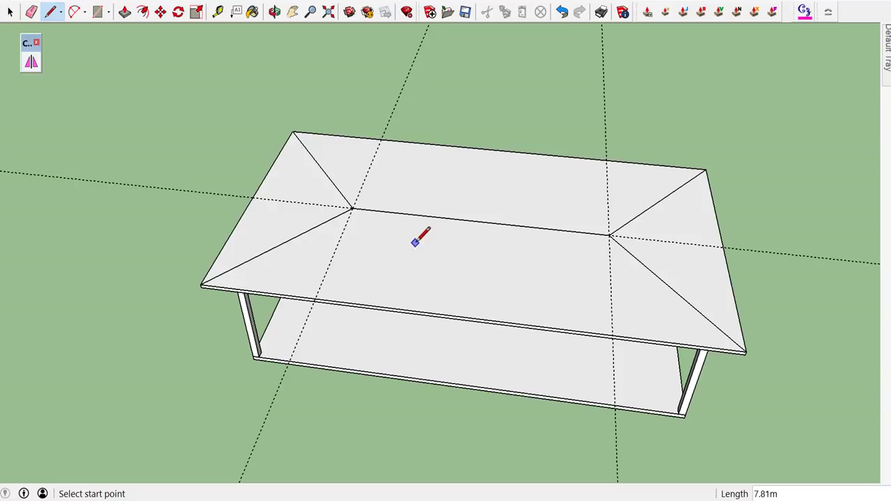
key("m")
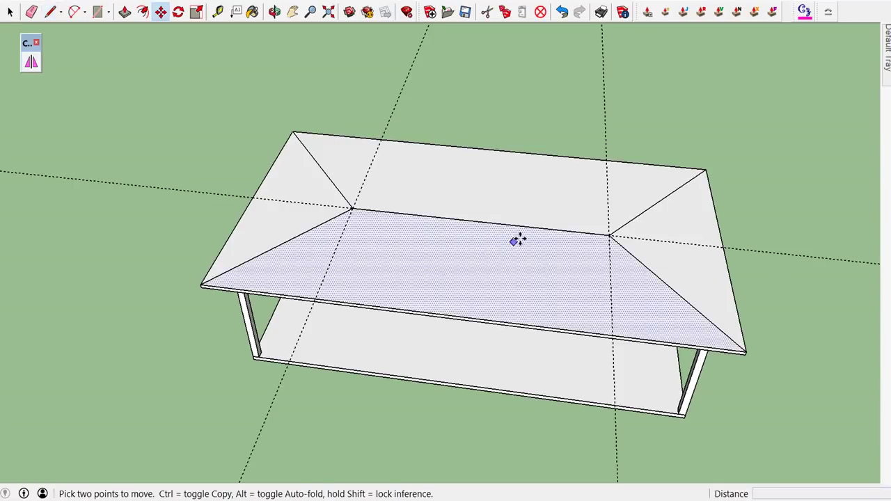
- Move the ridge line 3 m straight up along the blue axis
left_click(477, 222)
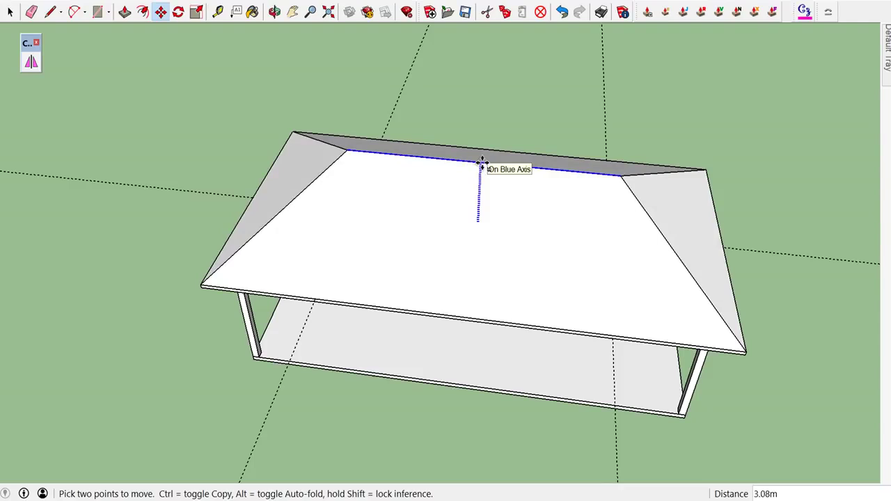
type("3")
key("Return")
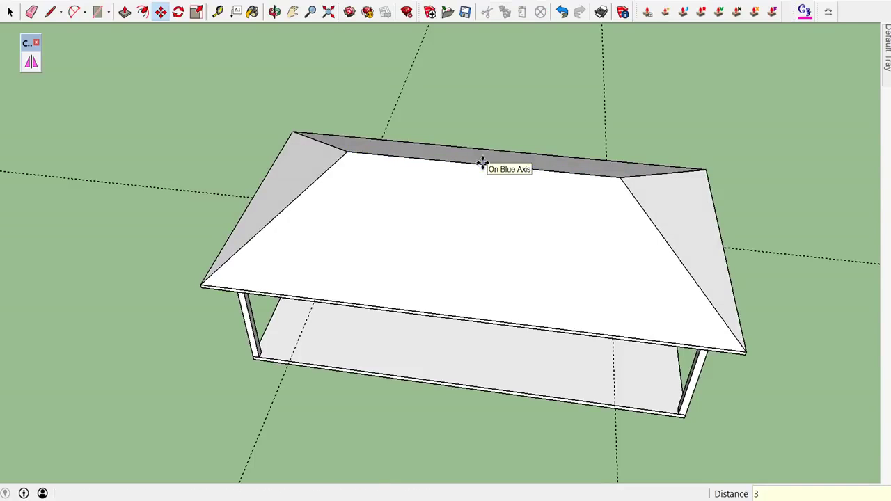
key("space")
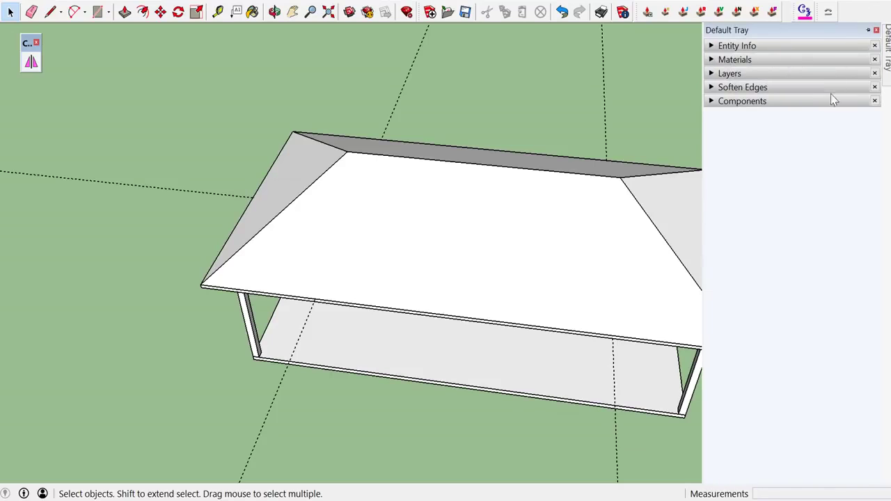
- Add a layer named 'หลังคา' in the Layers panel and make it the current layer
left_click(788, 75)
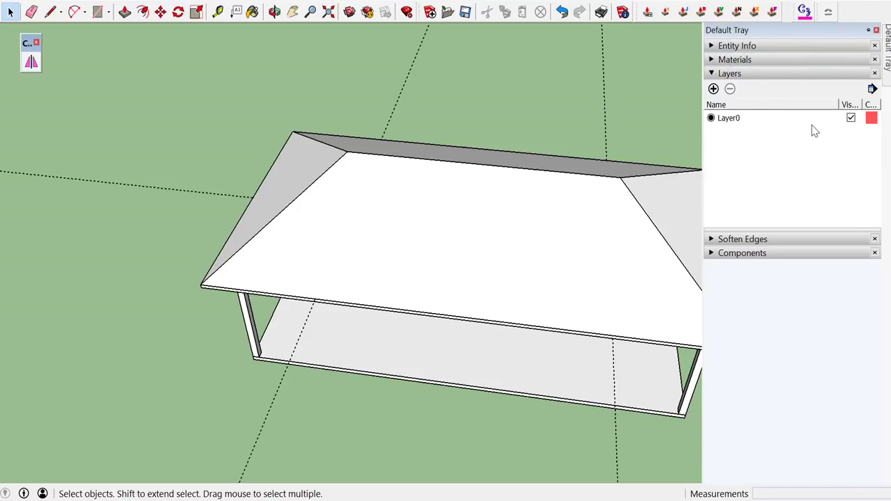
left_click(713, 89)
type("S")
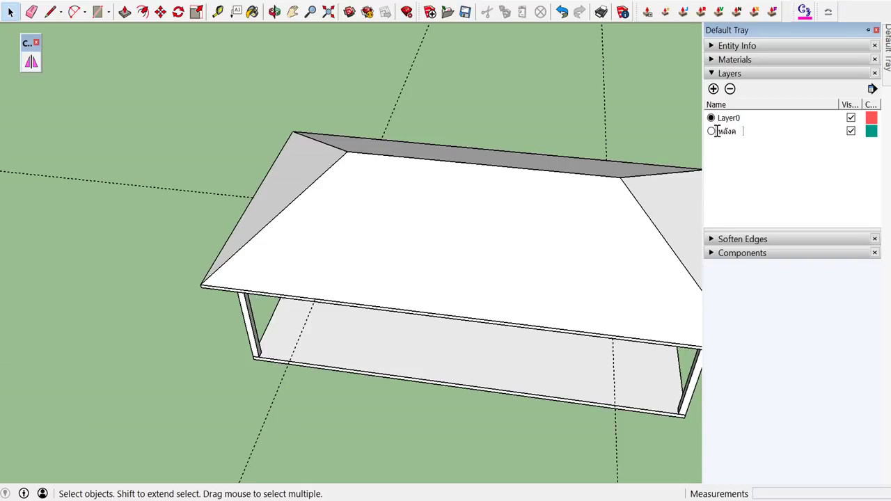
key("Return")
left_click(711, 132)
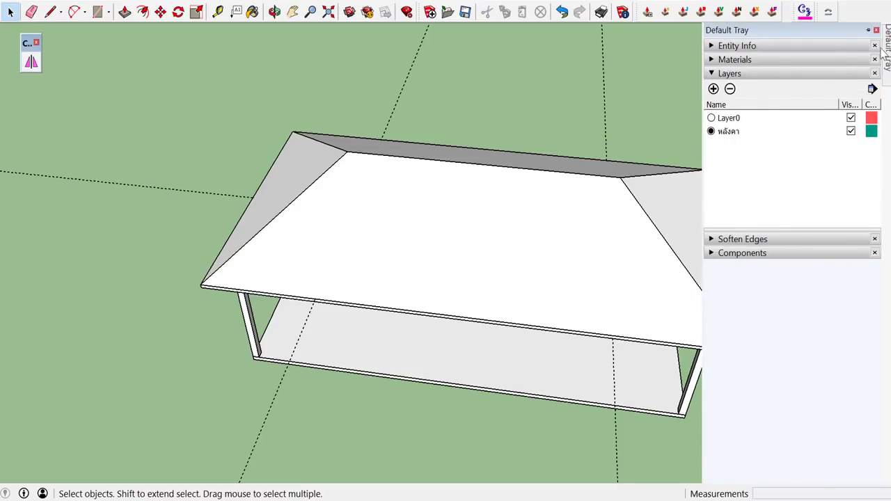
- Switch the model's length units to millimetres while measuring from the hip corner
scroll(627, 193, "down", 2)
mouse_move(660, 134)
middle_mouse_down()
mouse_move(437, 354)
mouse_move(430, 319)
middle_mouse_up()
scroll(487, 263, "up", 2)
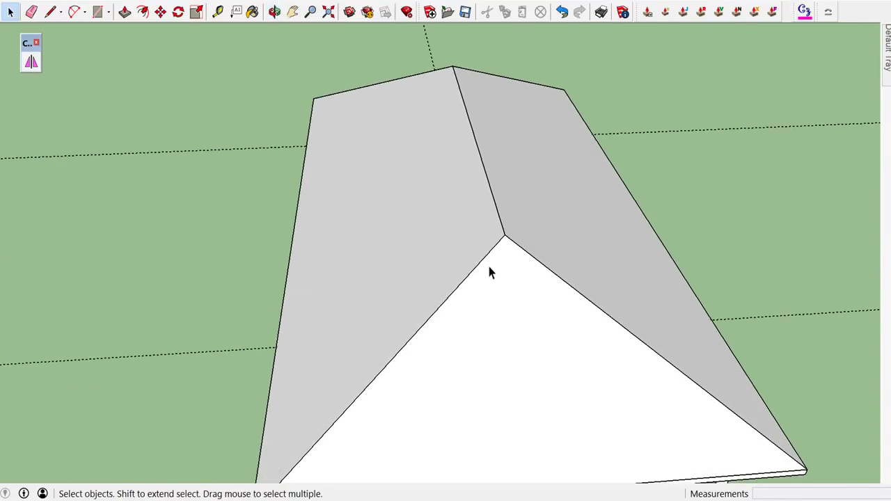
middle_click_drag(487, 263, 503, 227)
scroll(513, 216, "up", 2)
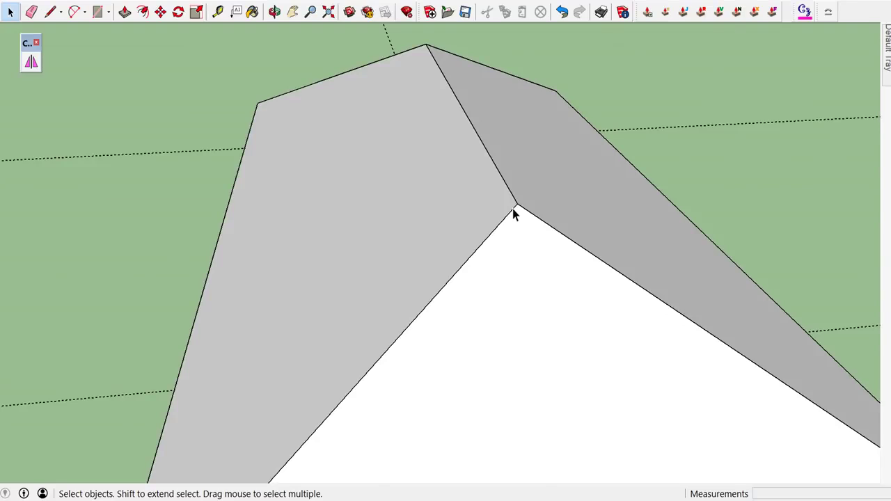
key("t")
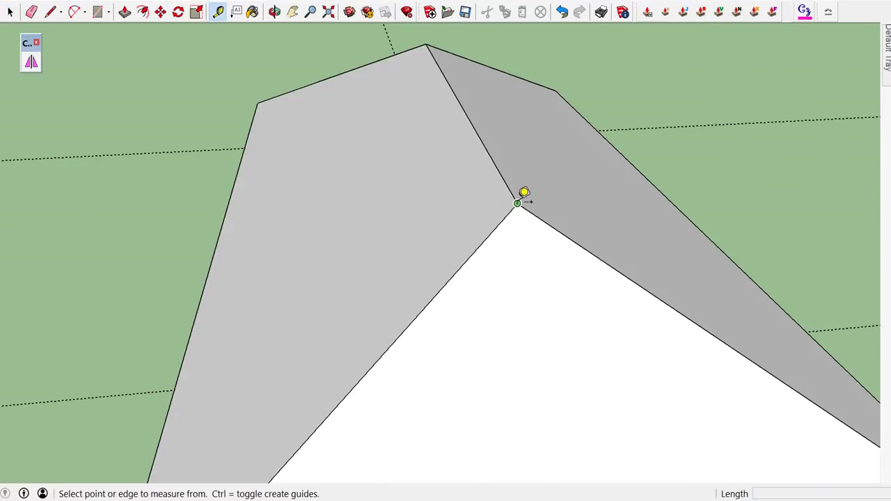
left_click(517, 204)
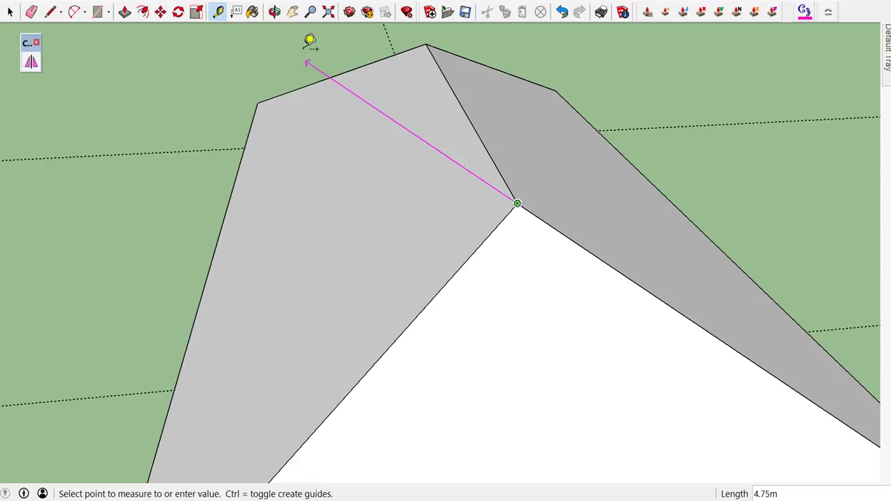
left_click(170, 2)
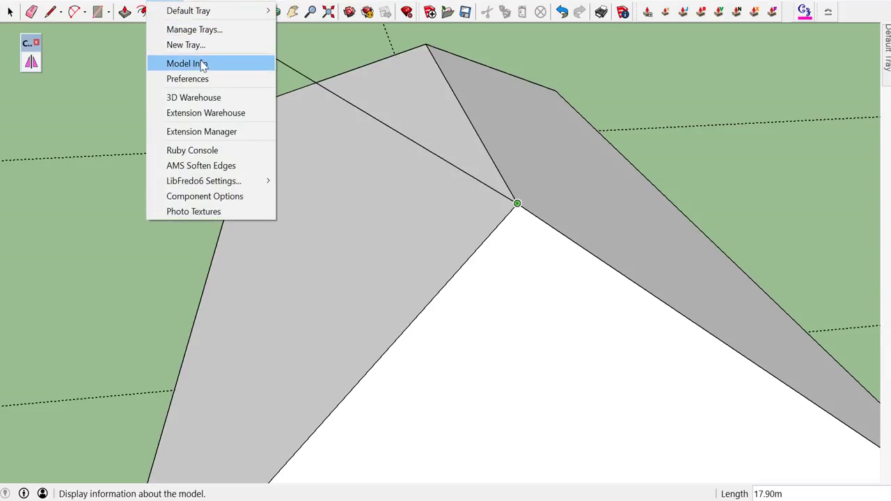
left_click(199, 62)
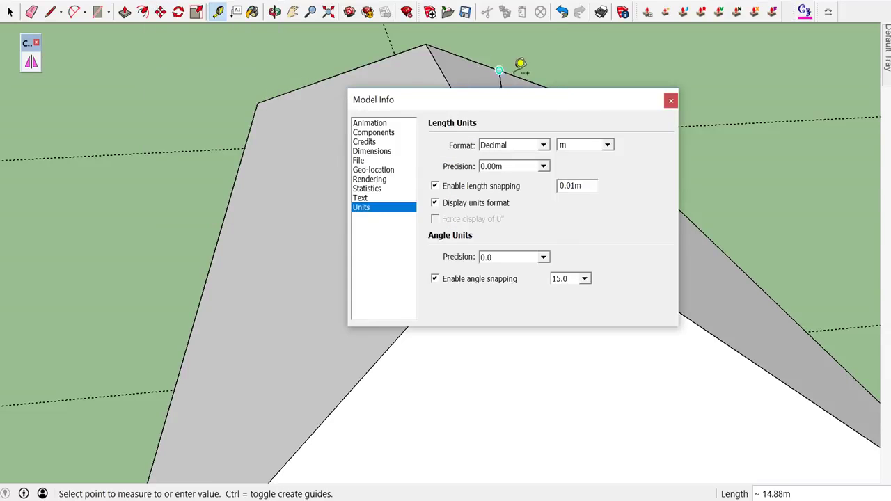
left_click(607, 144)
left_click(567, 175)
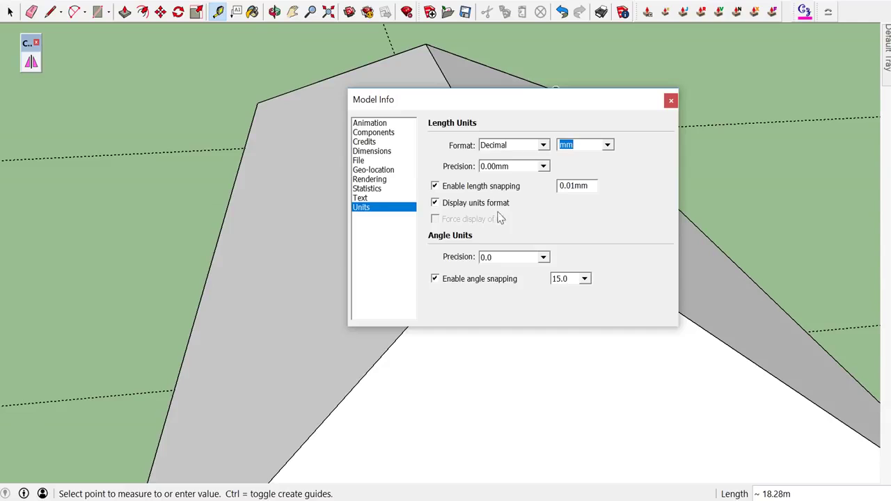
left_click(671, 102)
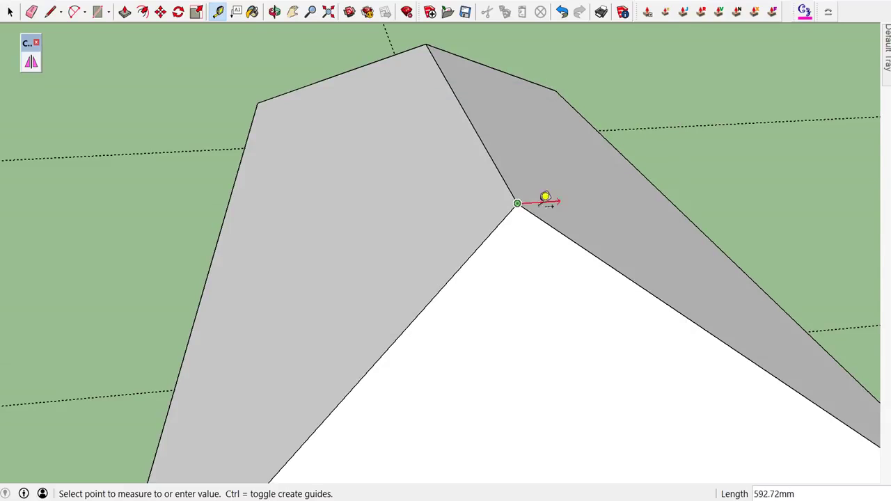
- Place guide points 200 mm from the hip corner along both adjoining inner edges
type("200")
key("Return")
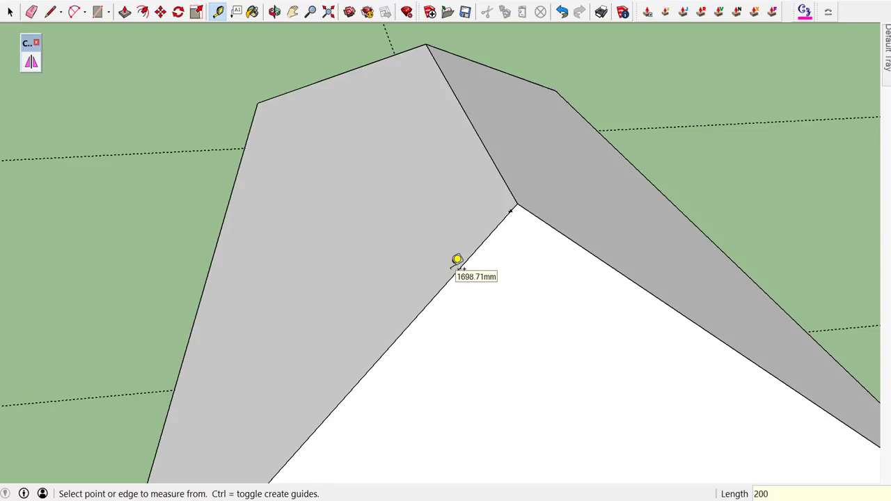
scroll(642, 169, "up", 3)
scroll(551, 223, "up", 3)
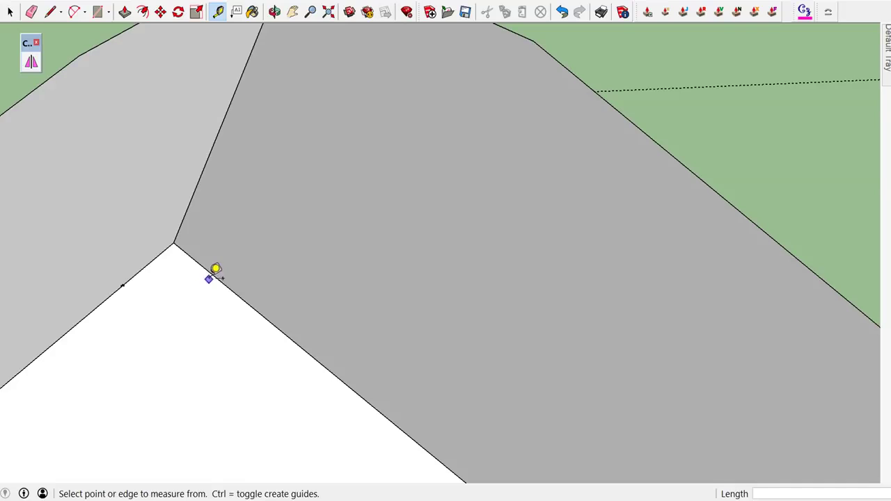
left_click(174, 243)
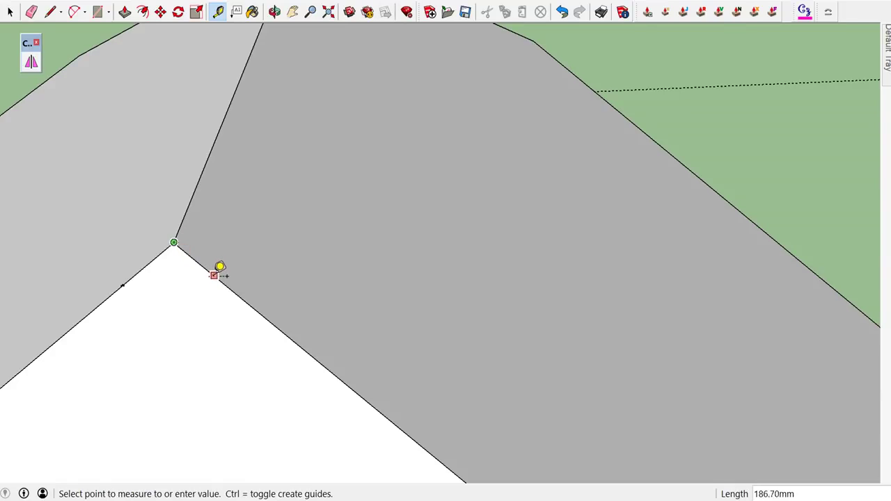
type("200")
key("Return")
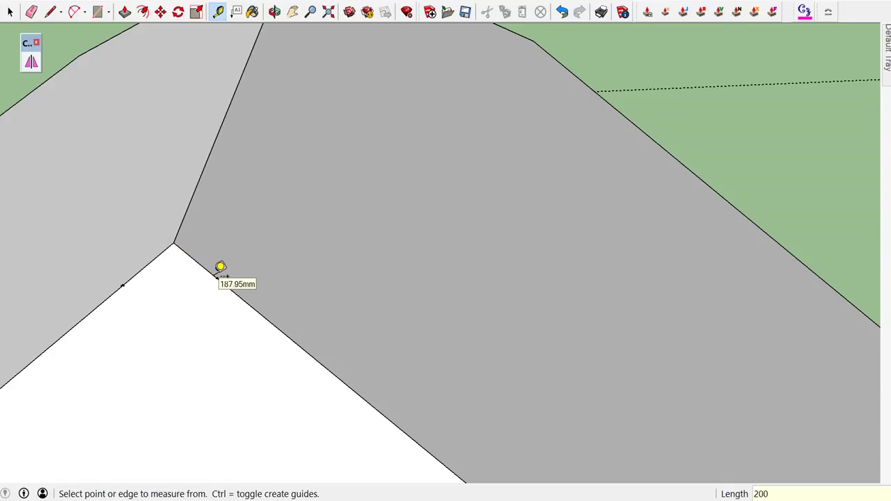
scroll(471, 270, "down", 2)
scroll(471, 271, "down", 2)
key("space")
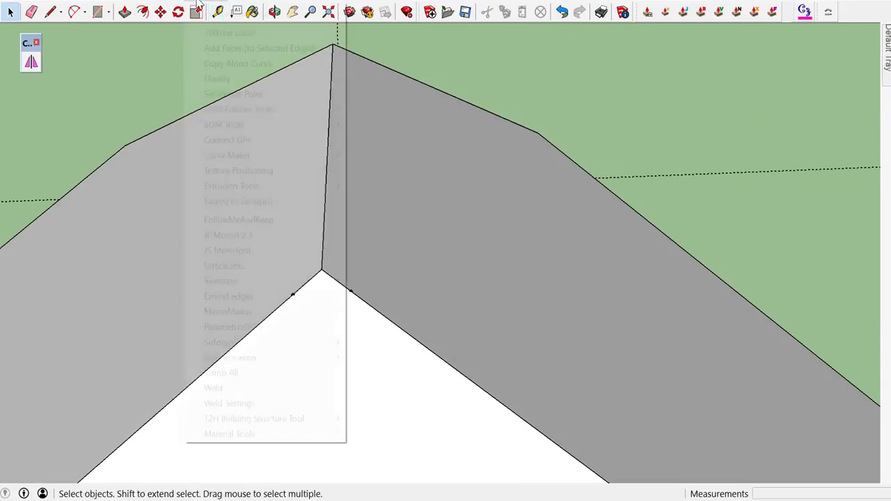
- Stand 110 mm vertical lines at the guide points and farther along the roof edge
right_click(258, 178)
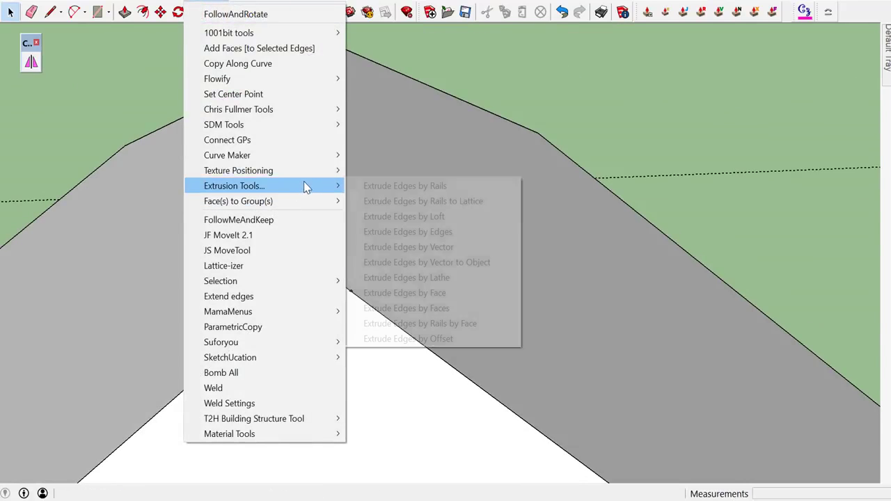
mouse_move(238, 109)
mouse_move(396, 204)
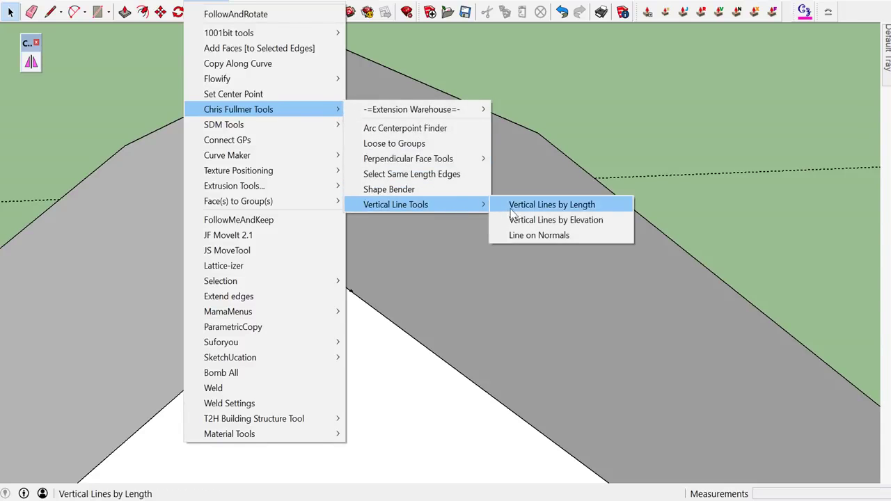
left_click(516, 205)
type("110")
left_click(351, 291)
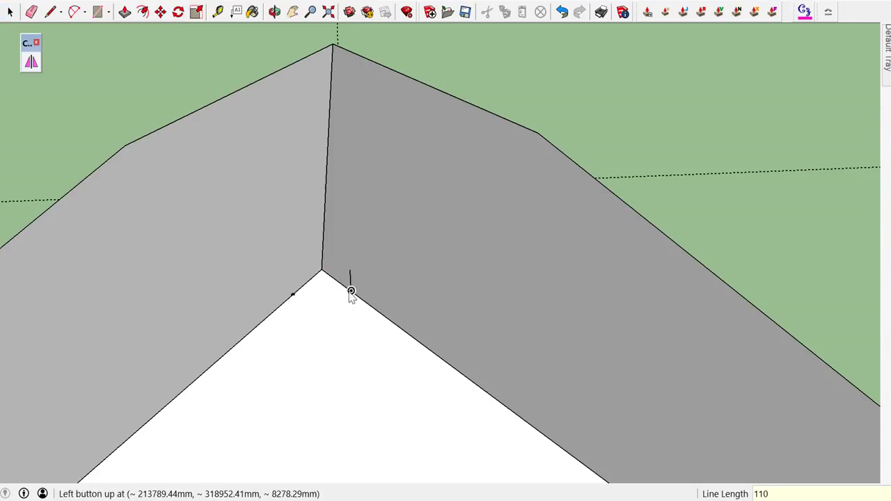
left_click(292, 295)
middle_click_drag(292, 295, 307, 286)
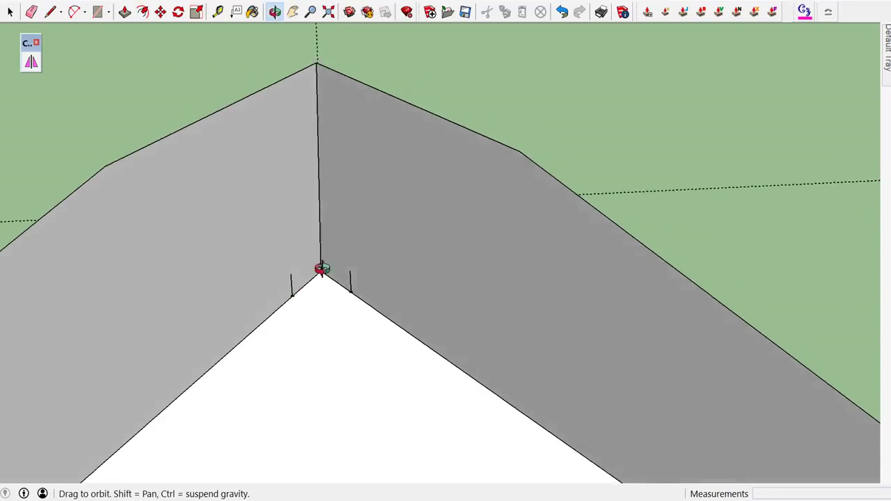
scroll(299, 297, "up", 2)
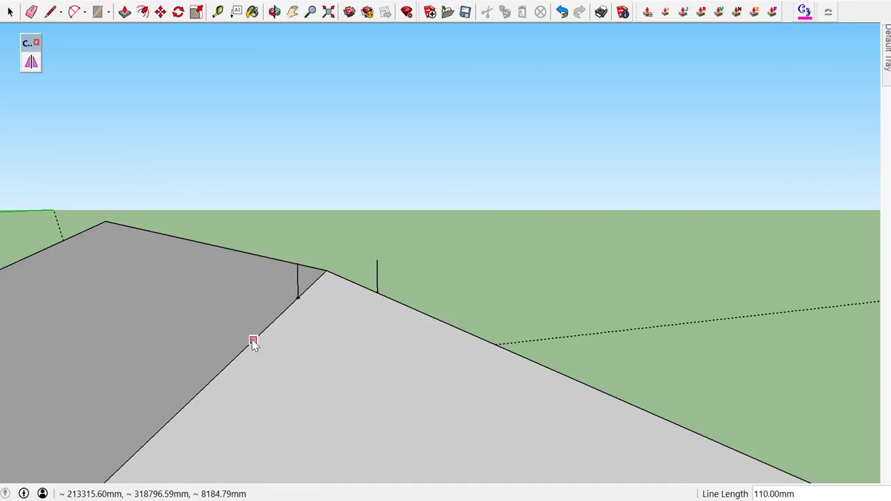
left_click(253, 341)
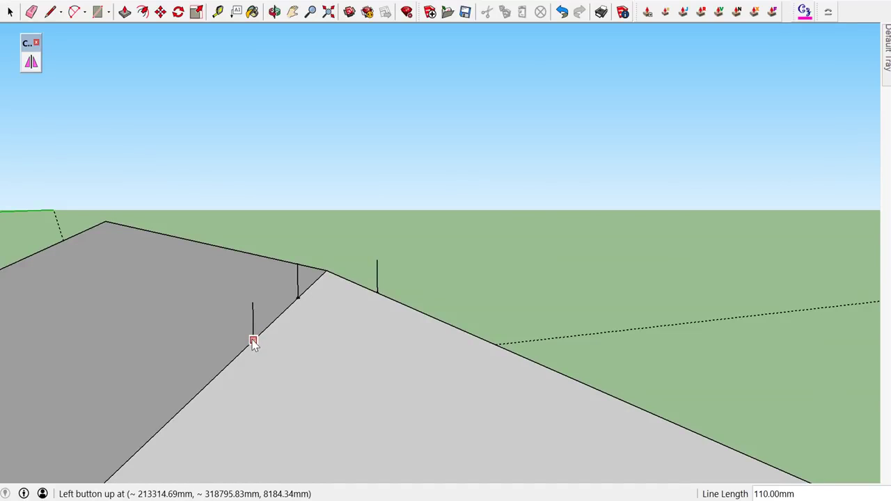
- Join the vertical line tops with a line to close an upright face
key("l")
left_click(297, 263)
left_click(253, 302)
mouse_move(291, 297)
middle_mouse_down()
mouse_move(230, 303)
mouse_move(221, 283)
middle_mouse_up()
scroll(272, 292, "up", 3)
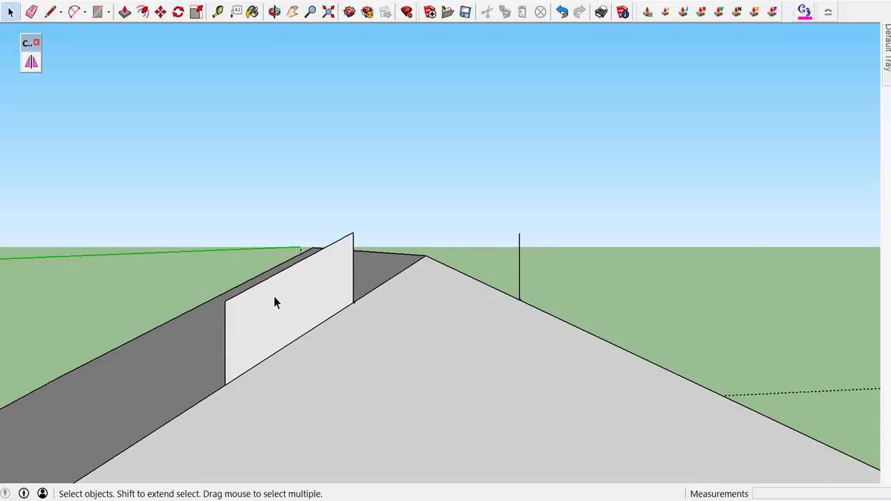
- Push/Pull the upright face into a 110 mm box and push its left side out 110 mm
left_click(280, 307)
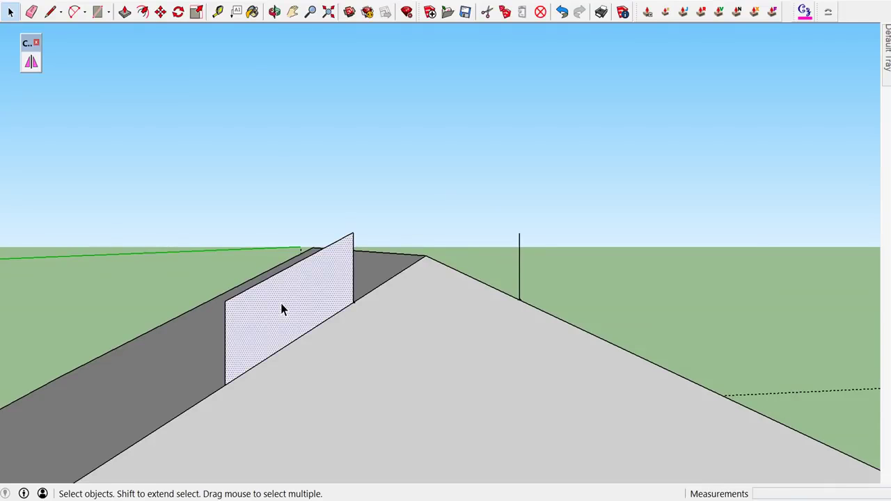
key("p")
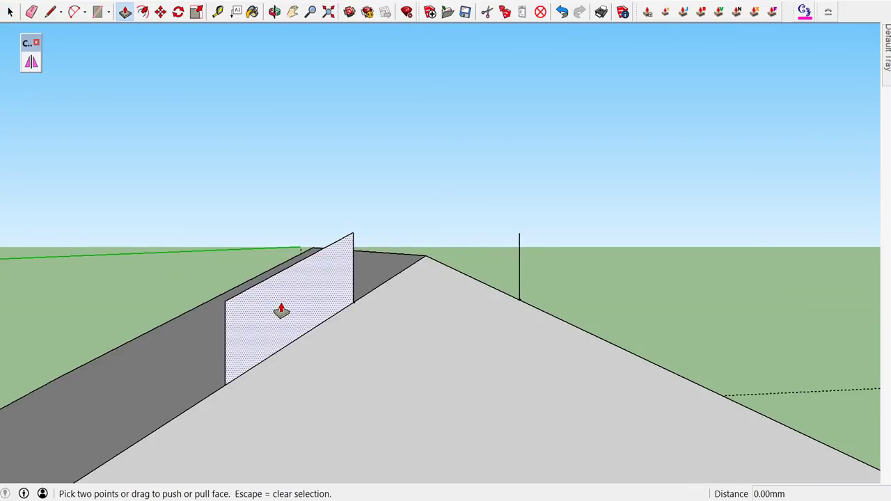
left_click_drag(280, 311, 314, 337)
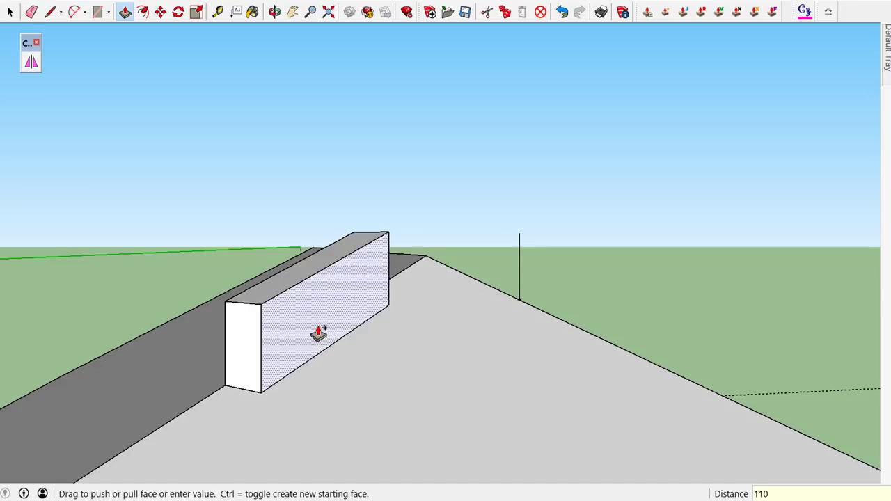
key("Return")
middle_click_drag(317, 338, 358, 336)
left_click_drag(615, 318, 299, 364)
key("p")
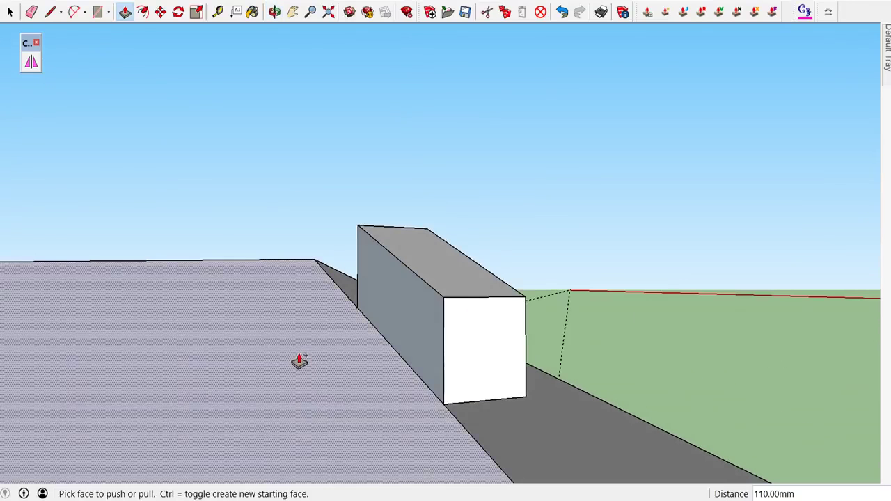
left_click_drag(398, 314, 338, 325)
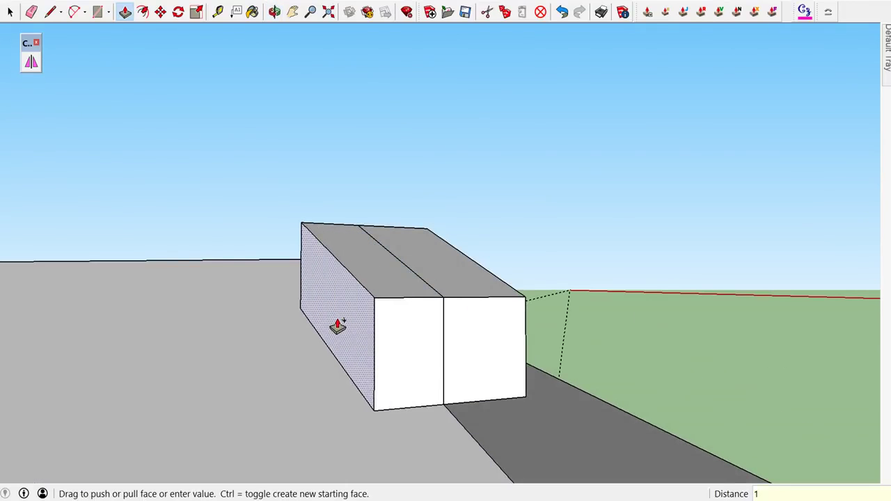
type("10")
key("Return")
- Erase the dividing edges on the box's top and front faces
middle_click_drag(414, 297, 361, 316)
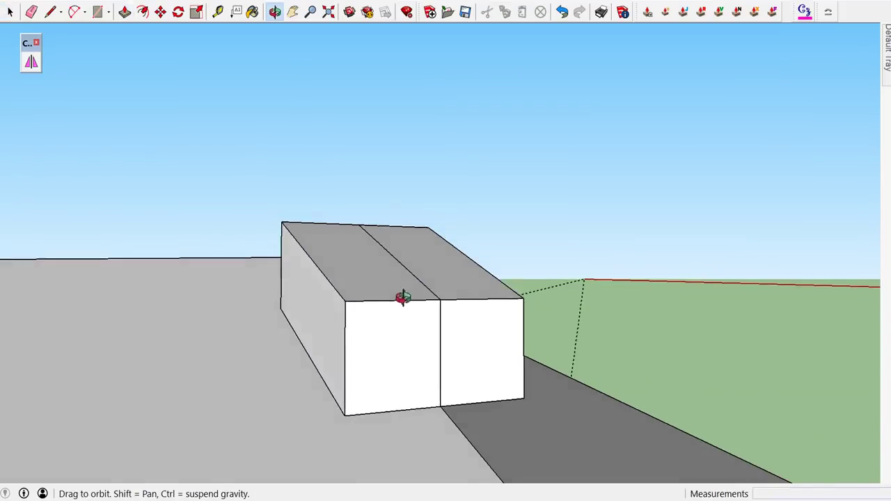
key("space")
key("e")
left_click(390, 274)
left_click(409, 355)
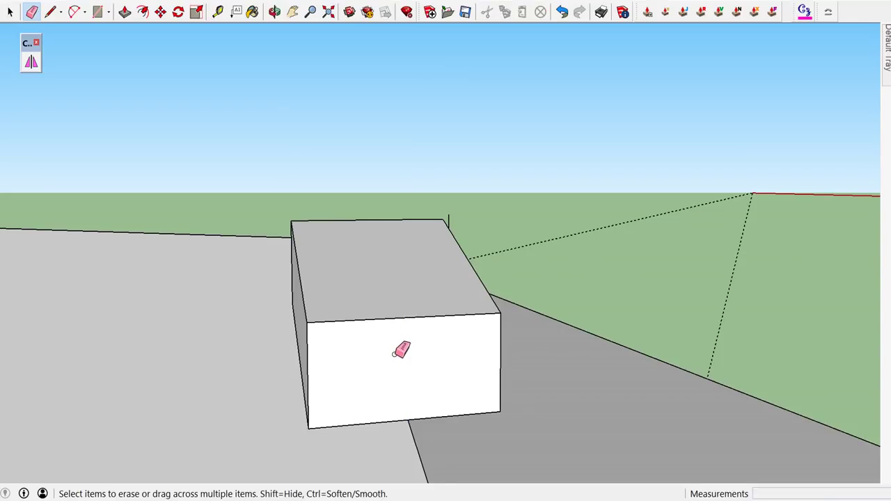
middle_click_drag(398, 352, 422, 356)
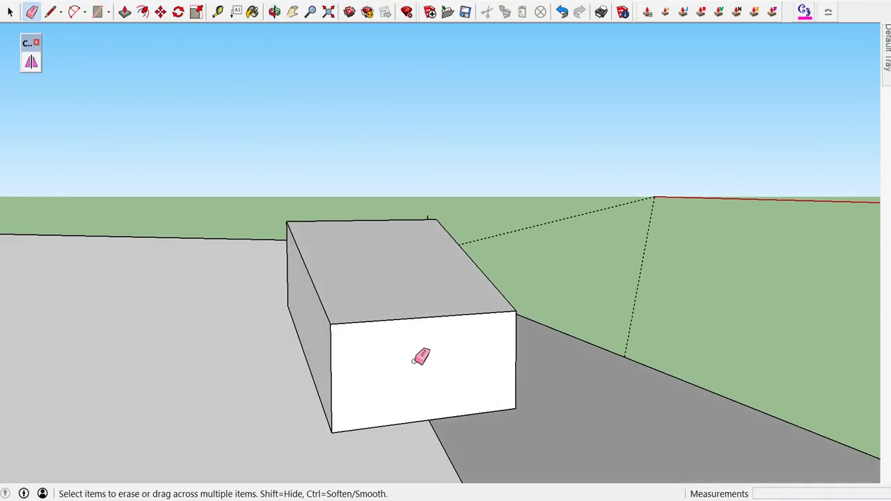
- Delete the front, left, top and right faces with Edit > Delete With Bounding Edges
key("space")
left_click(415, 364)
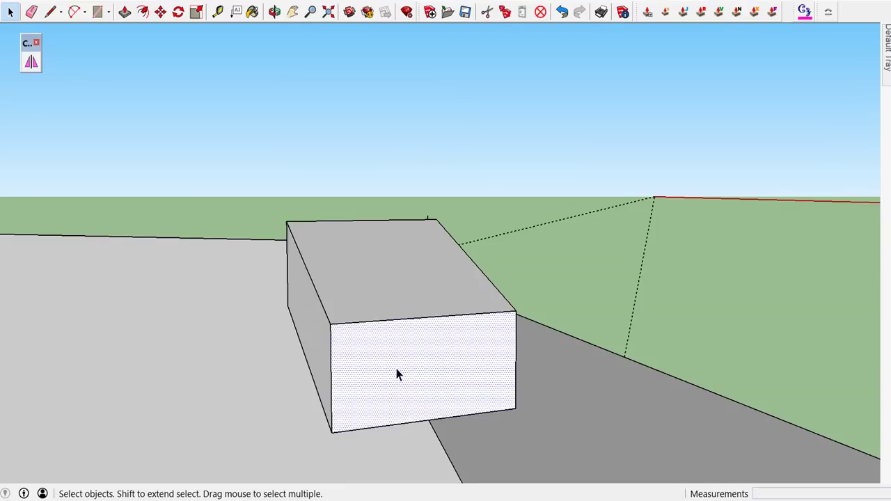
left_click(313, 350, "shift")
left_click(373, 296, "shift")
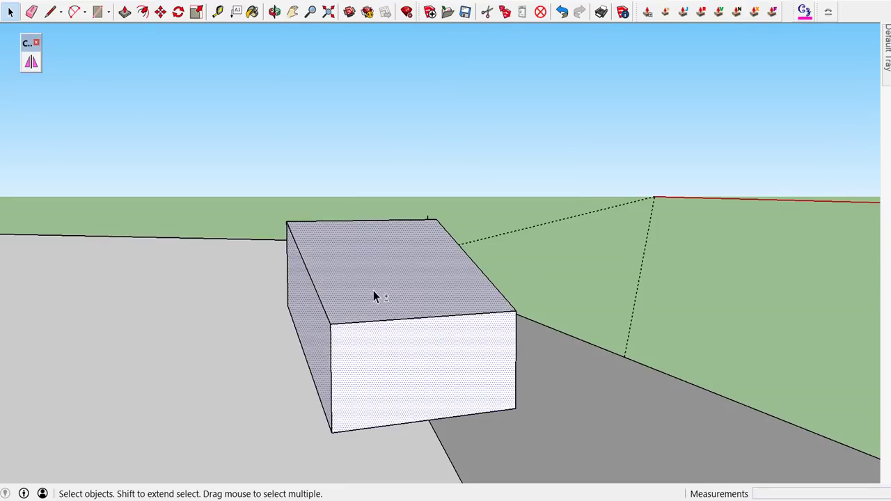
left_click(28, 1)
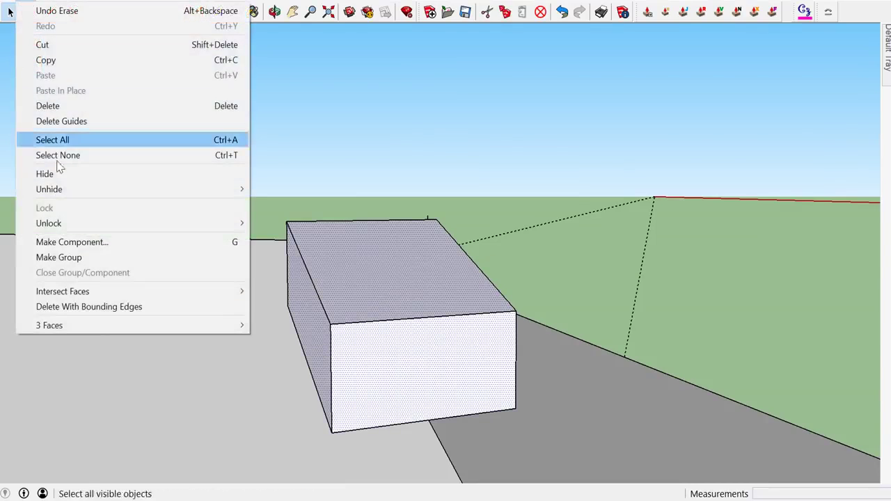
left_click(90, 307)
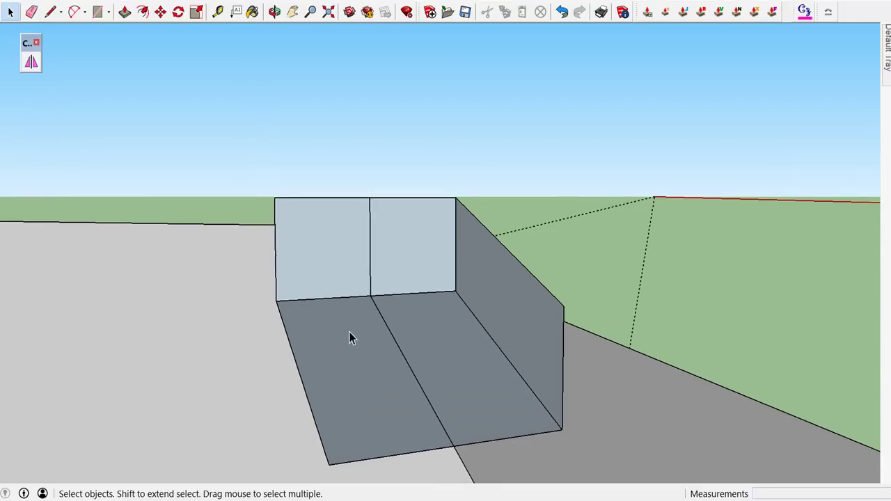
left_click(521, 294)
left_click(30, 2)
left_click(70, 308)
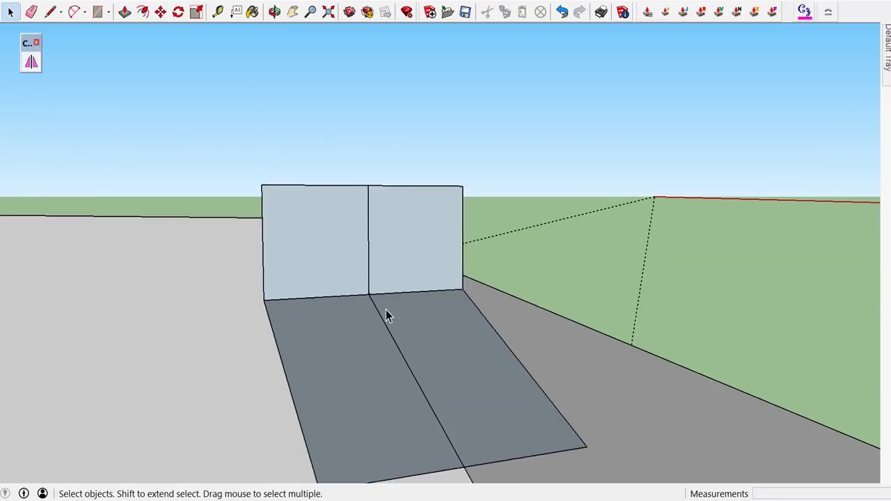
- Select the two wall panels and two floor panels that remain
mouse_move(385, 310)
middle_mouse_down()
mouse_move(264, 348)
mouse_move(342, 284)
middle_mouse_up()
scroll(341, 284, "down", 2)
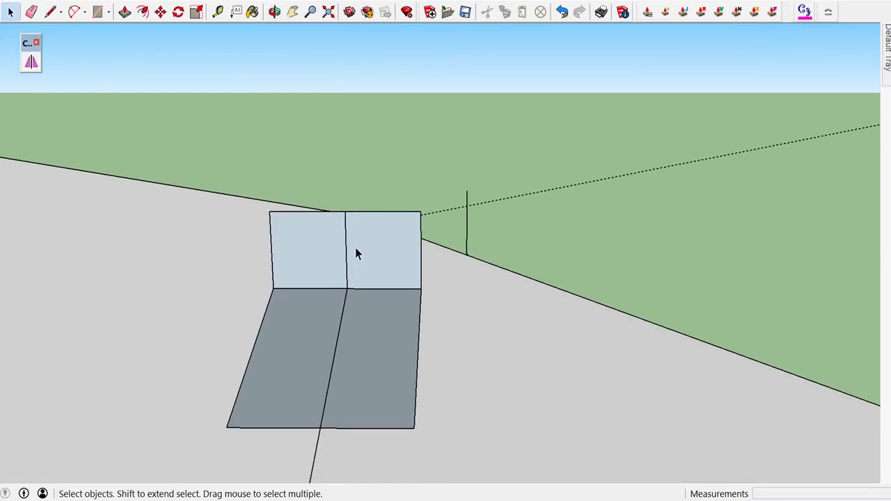
left_click(318, 245)
left_click(374, 243, "shift")
left_click(356, 352, "shift")
left_click(315, 346, "shift")
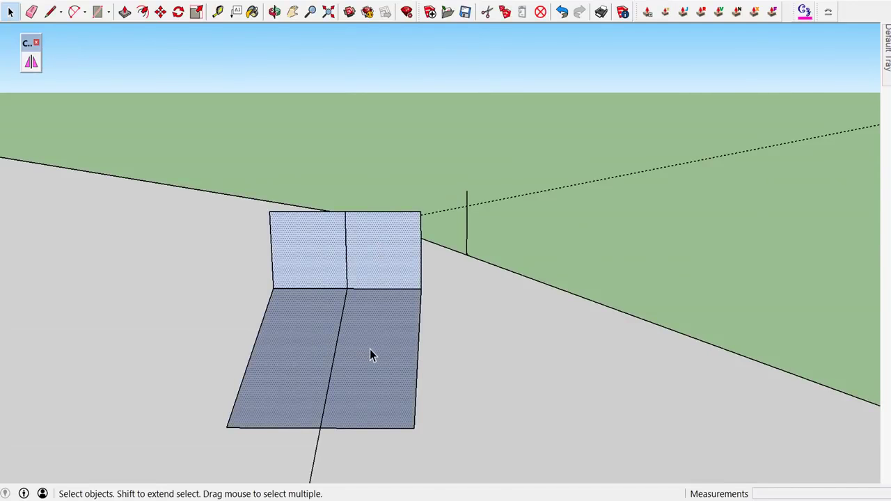
- Reverse the selected wall and floor faces
right_click(369, 351)
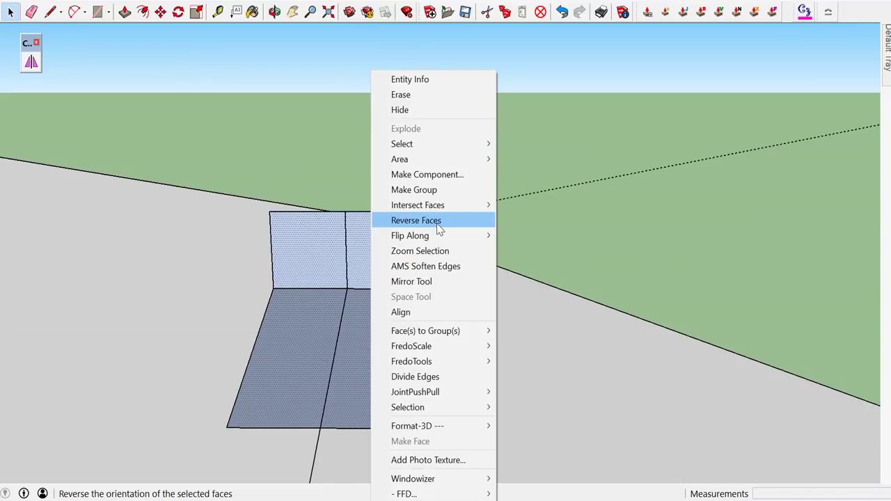
left_click(438, 227)
mouse_move(360, 239)
middle_mouse_down()
mouse_move(215, 380)
mouse_move(205, 405)
mouse_move(305, 271)
middle_mouse_up()
- Draw a 220 mm semicircular arc with a 110 mm bulge across the wall and delete the corner faces outside it
key("a")
left_click(298, 271)
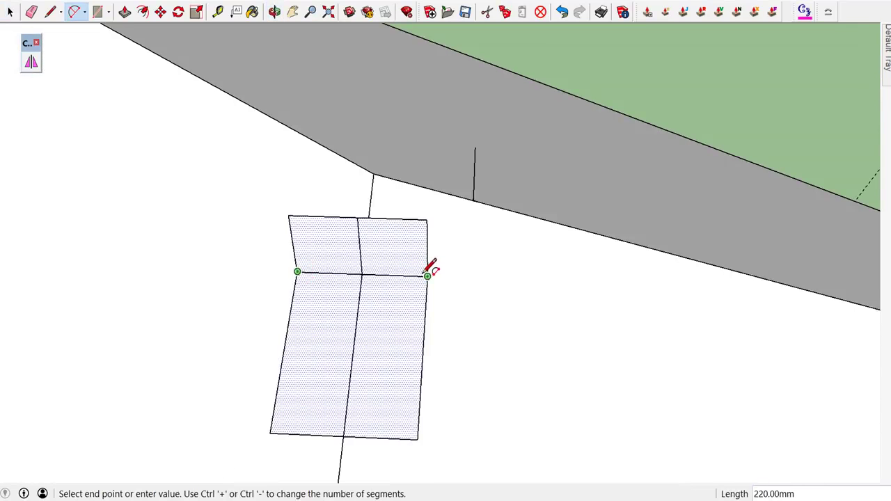
left_click(427, 275)
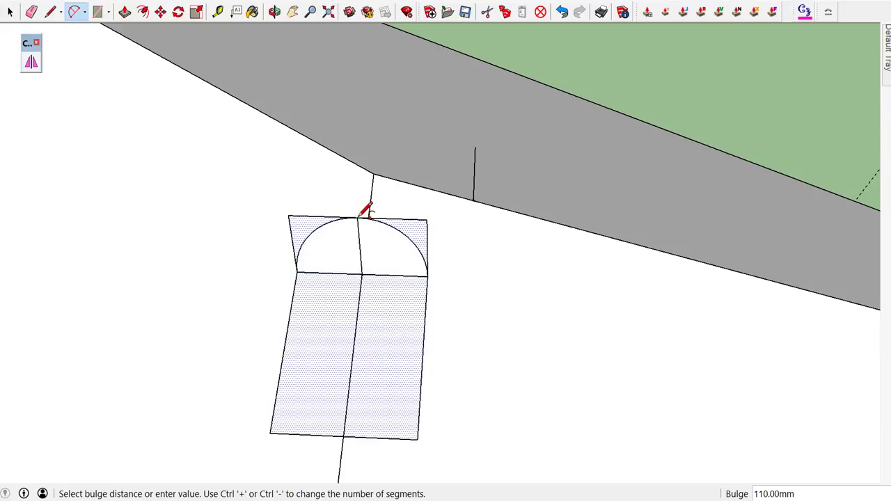
left_click(360, 217)
key("space")
left_click(28, 1)
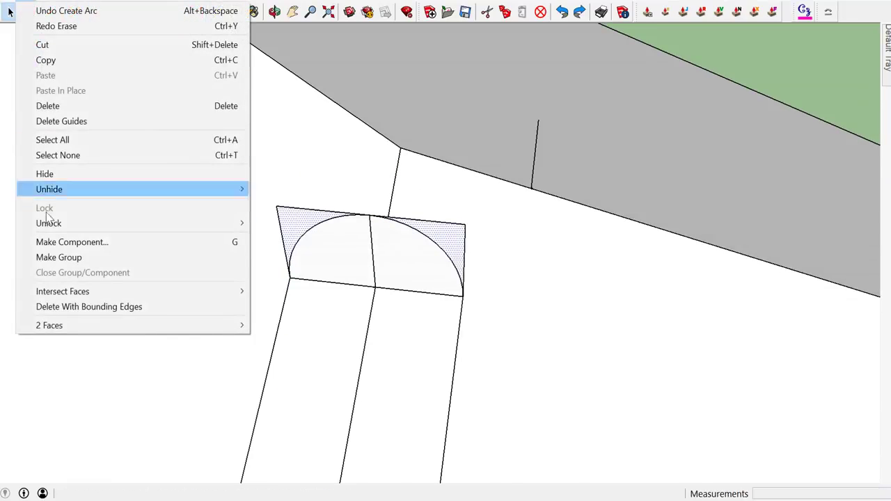
left_click(67, 307)
- Erase the middle line inside the arch and begin offsetting its curved edge
key("e")
left_click(371, 252)
mouse_move(387, 258)
middle_mouse_down()
mouse_move(412, 270)
mouse_move(267, 255)
mouse_move(365, 248)
mouse_move(270, 226)
mouse_move(434, 269)
mouse_move(724, 199)
middle_mouse_up()
key("e")
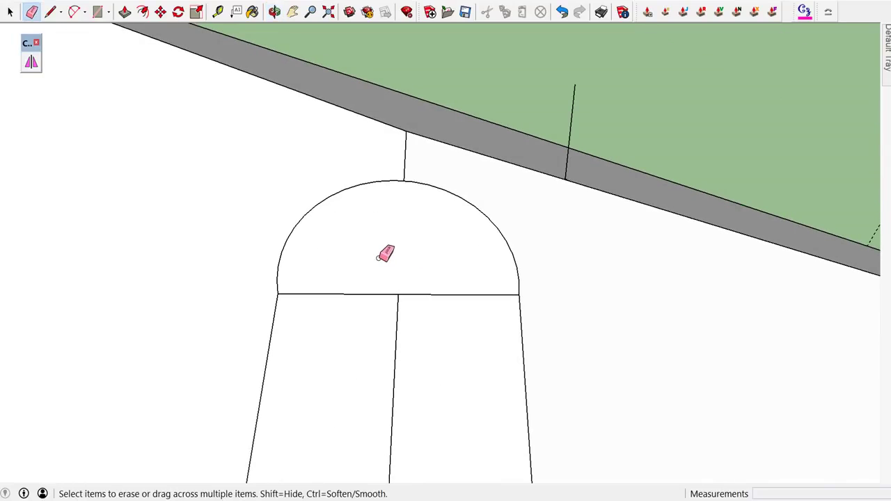
key("space")
left_click(360, 189)
left_click(358, 187)
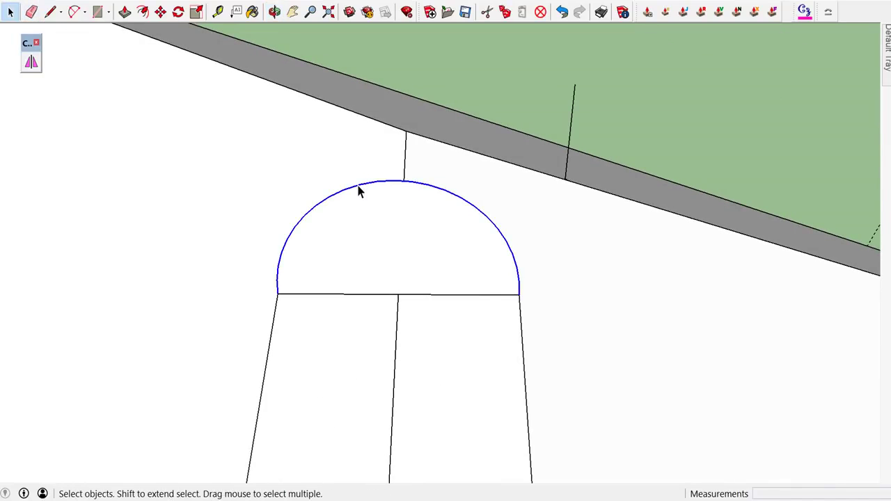
key("f")
left_click(358, 186)
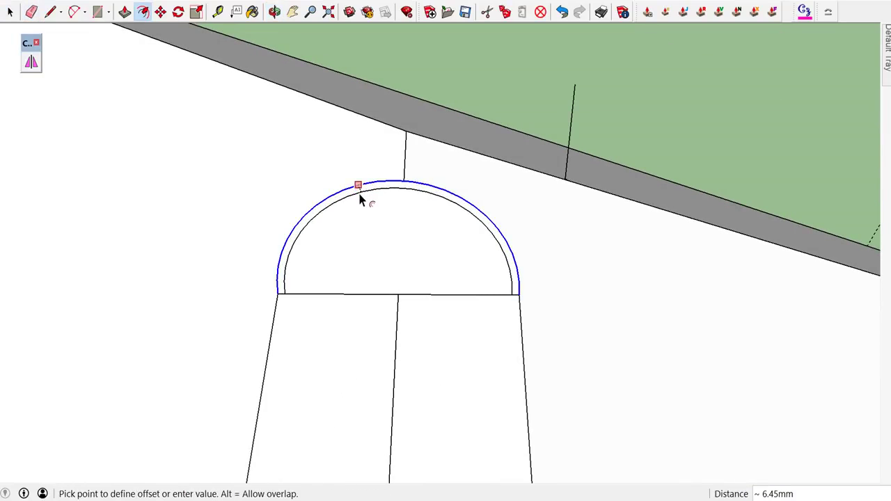
type("10")
- Offset the arch edge by 10 mm and delete the inner arched face
key("Return")
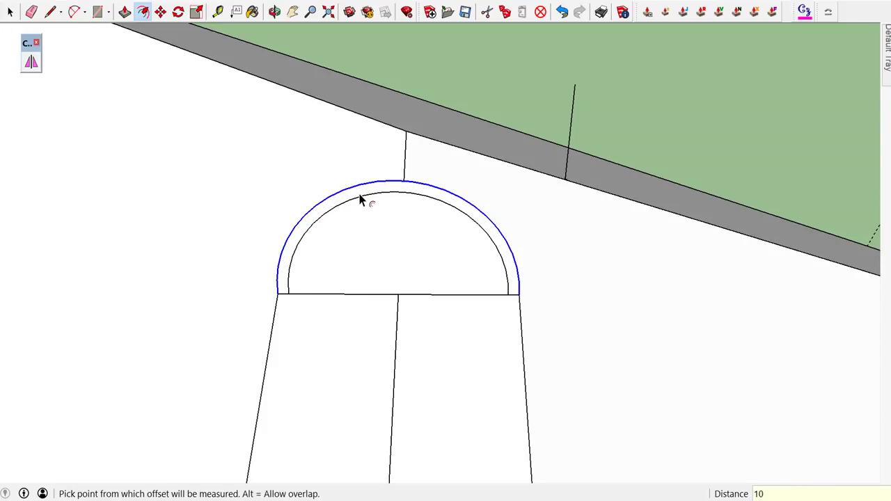
key("space")
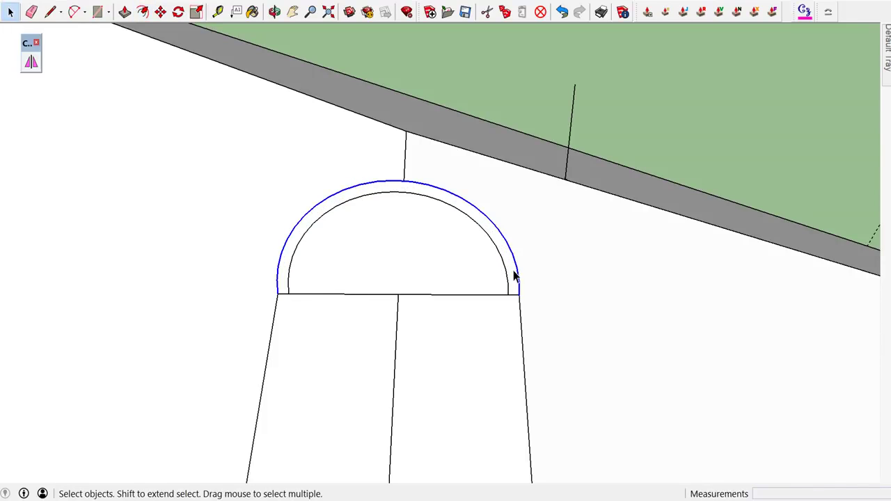
middle_click_drag(514, 277, 308, 255)
scroll(327, 247, "down", 2)
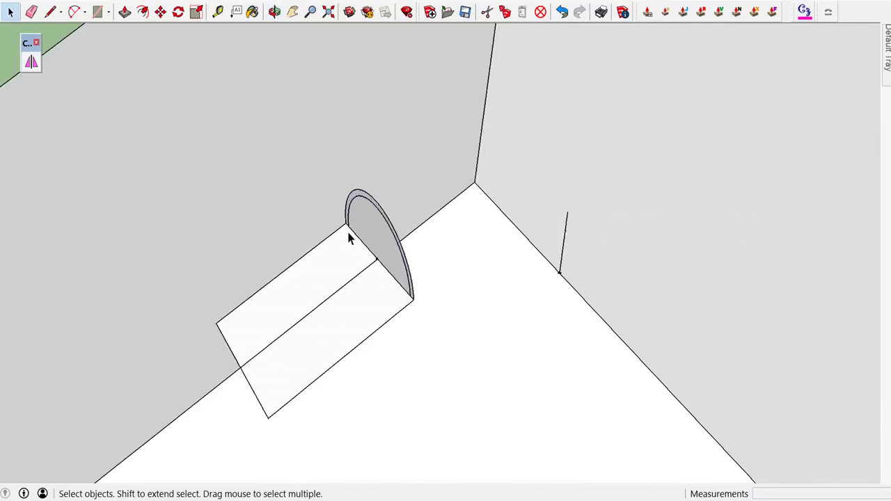
scroll(352, 236, "down", 1)
scroll(440, 199, "up", 2)
mouse_move(481, 207)
middle_mouse_down()
mouse_move(563, 203)
mouse_move(518, 212)
middle_mouse_up()
scroll(487, 215, "up", 2)
scroll(431, 302, "up", 3)
scroll(407, 267, "up", 1)
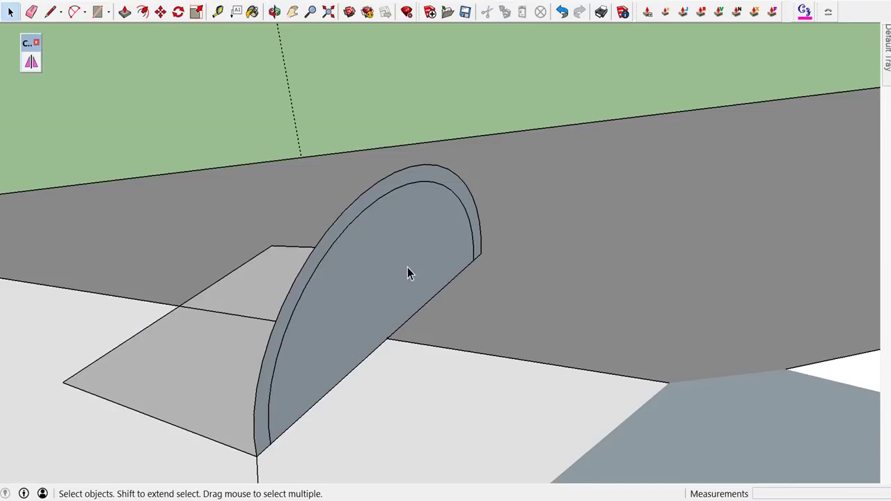
left_click(409, 274)
key("Delete")
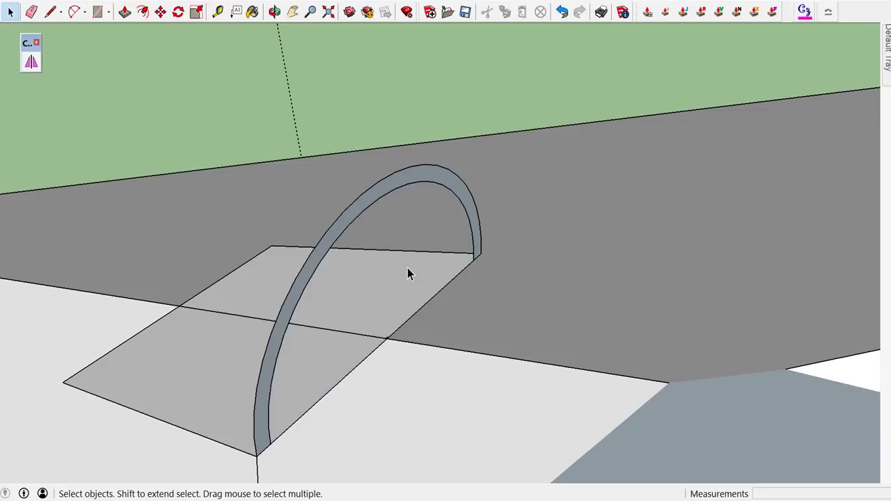
- Make the 10 mm arch band a group and open it for editing
left_click(419, 179)
right_click(419, 179)
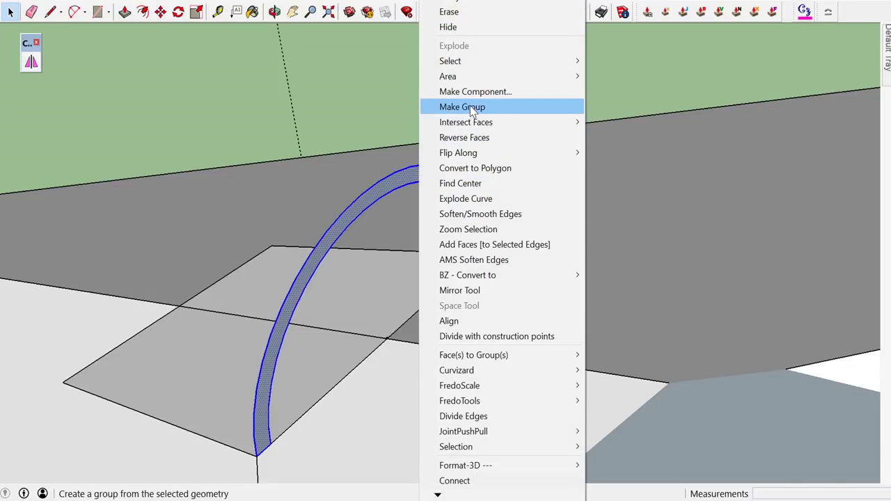
left_click(472, 111)
double_click(420, 183)
mouse_move(412, 192)
middle_mouse_down()
mouse_move(646, 259)
mouse_move(704, 253)
mouse_move(694, 163)
mouse_move(626, 285)
mouse_move(675, 315)
middle_mouse_up()
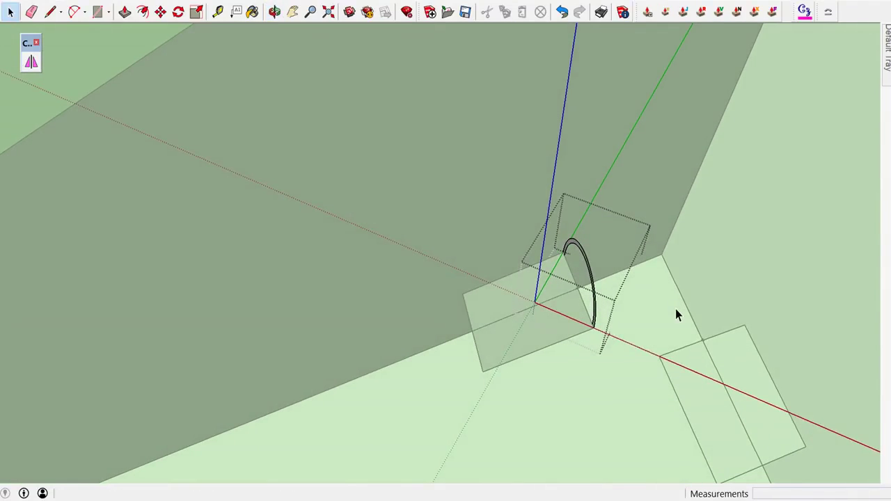
- Use Tape Measure from the corner point, entering a length of 10
key("t")
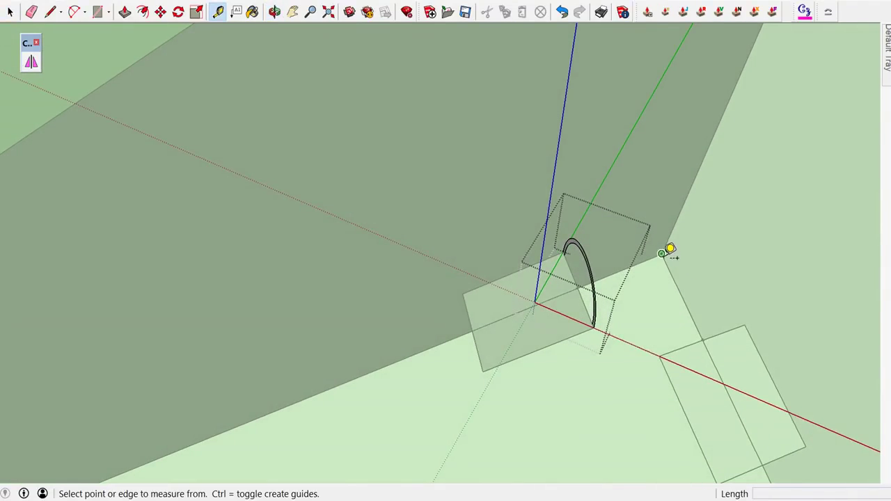
left_click(660, 254)
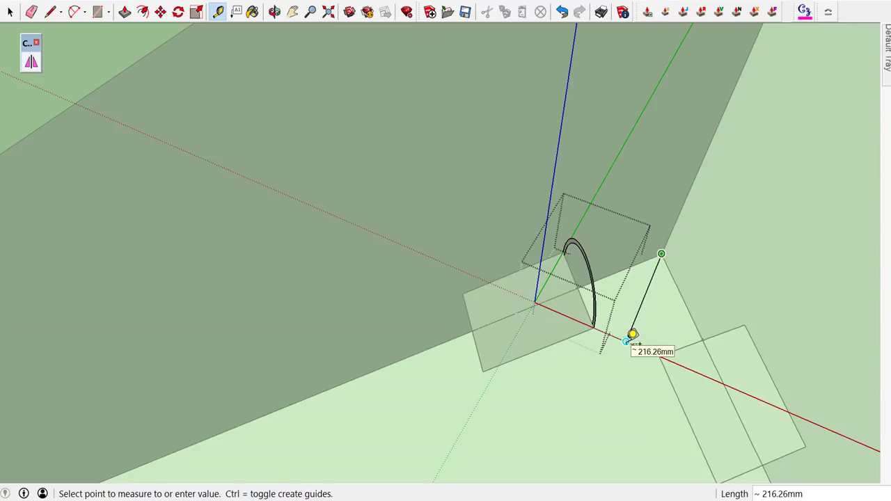
type("10")
key("Return")
key("space")
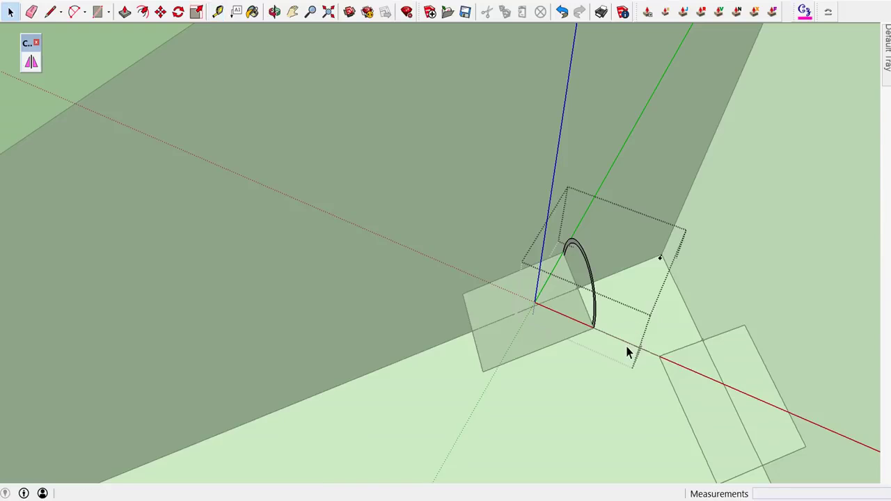
scroll(622, 334, "up", 3)
- Draw a line from the arch's edge to the roof apex, then down the opposite hip edge
key("l")
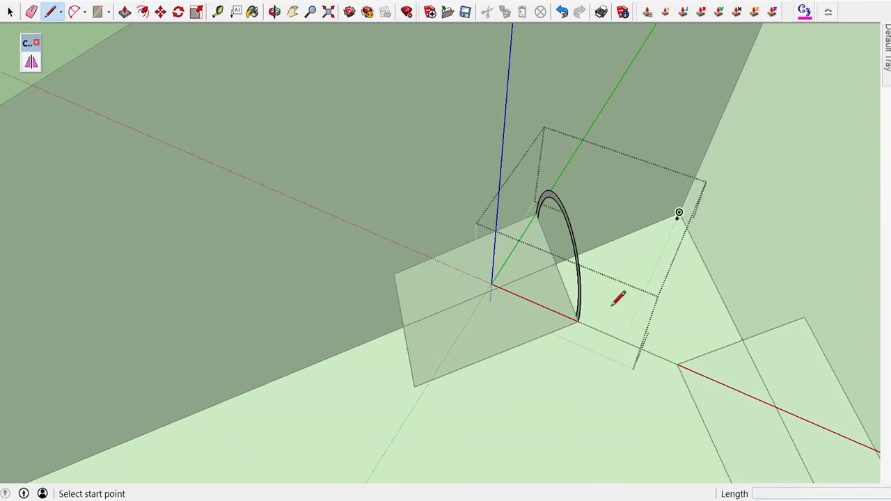
scroll(571, 256, "up", 2)
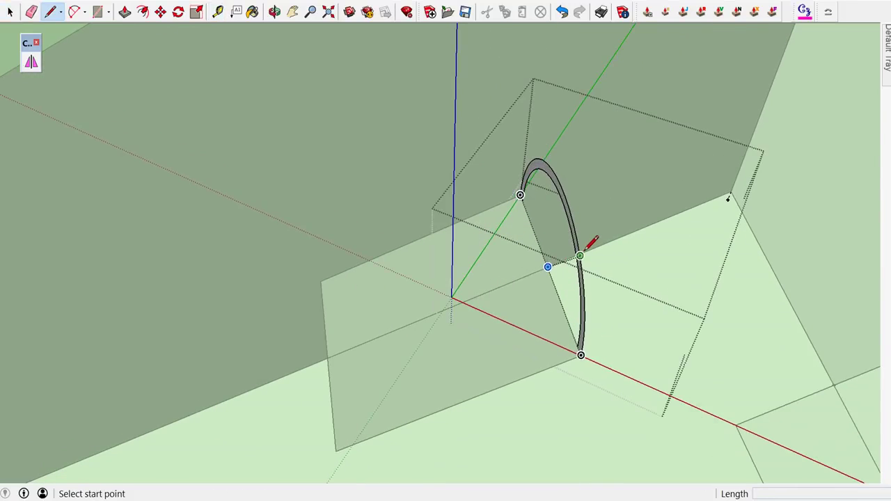
mouse_move(586, 247)
middle_mouse_down()
mouse_move(390, 297)
mouse_move(436, 327)
middle_mouse_up()
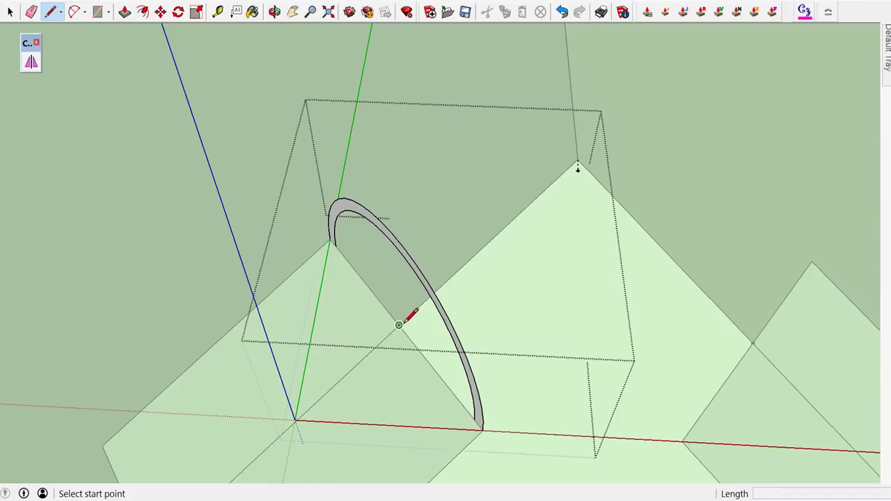
left_click(399, 325)
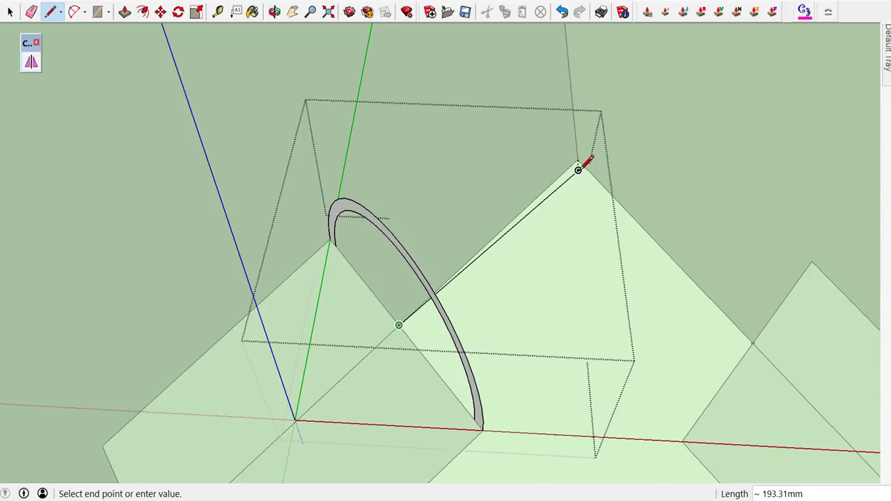
left_click(577, 170)
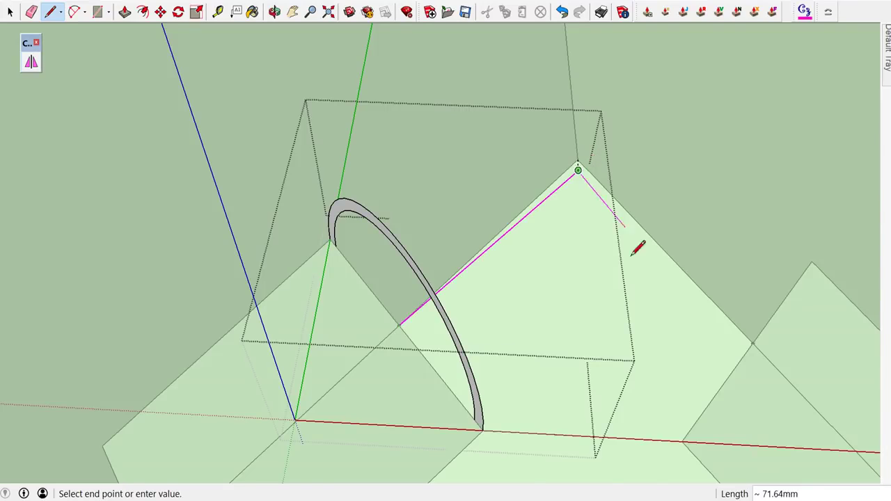
left_click(753, 343)
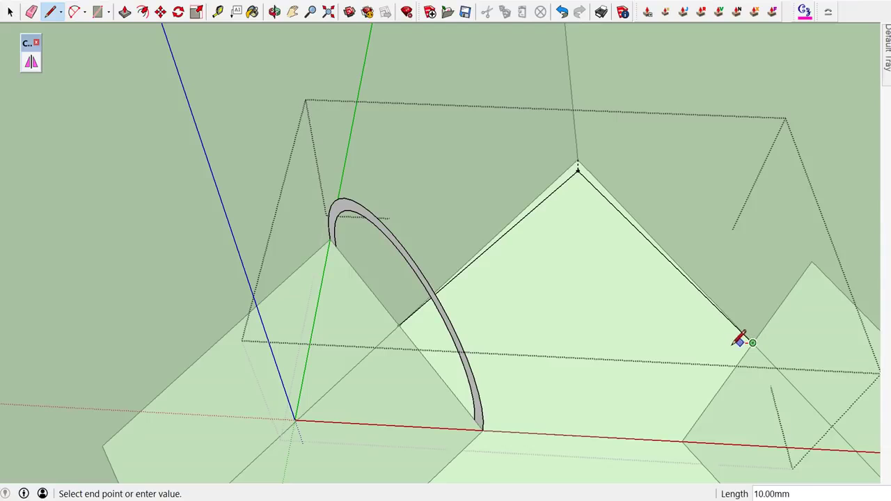
key("space")
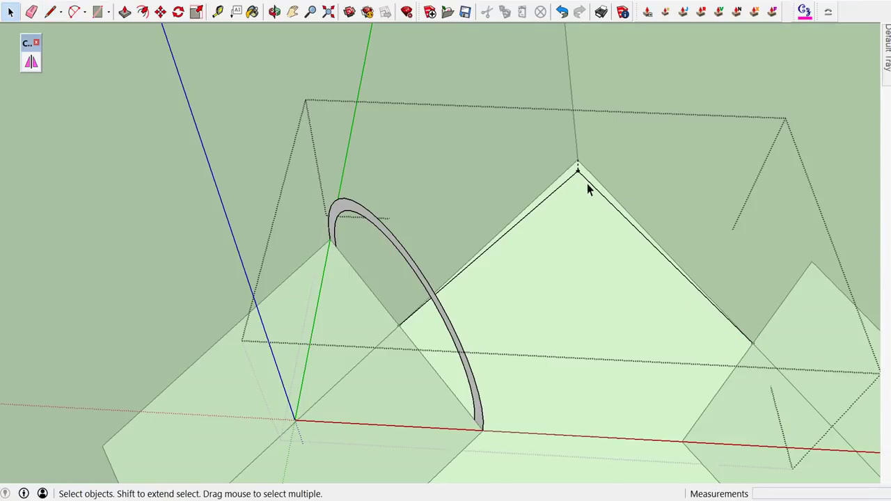
- Fillet the two path edges at the apex with the 1001bit Fillet tool, radius 1
left_click(208, 0)
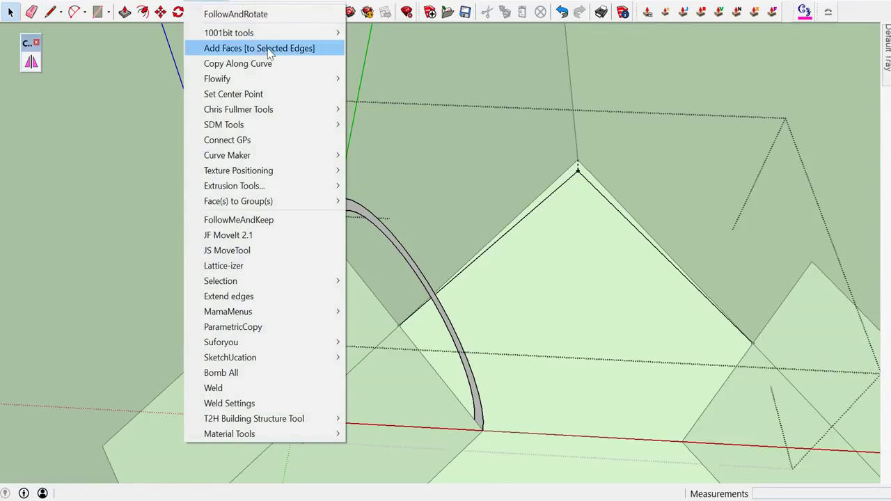
mouse_move(393, 109)
left_click(497, 110)
left_click(561, 188)
left_click(604, 199)
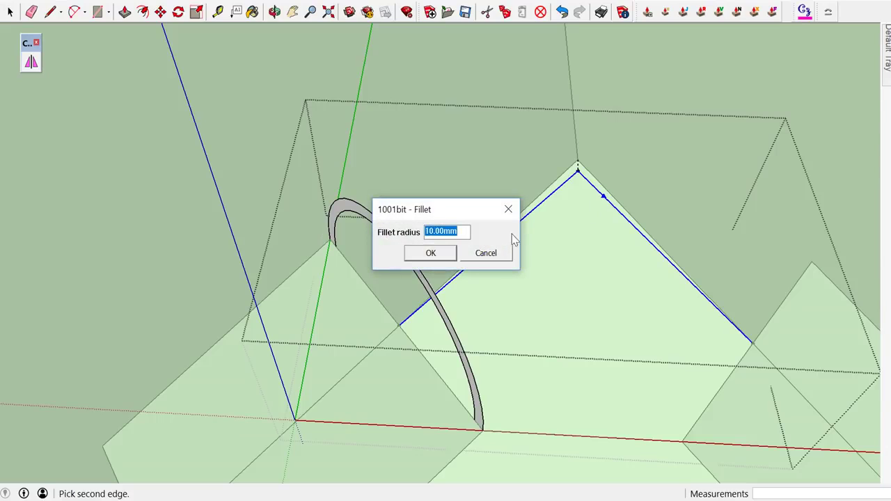
type("10")
left_click(432, 254)
- Remove the short leftover apex edge and select the rounded path
scroll(611, 180, "up", 2)
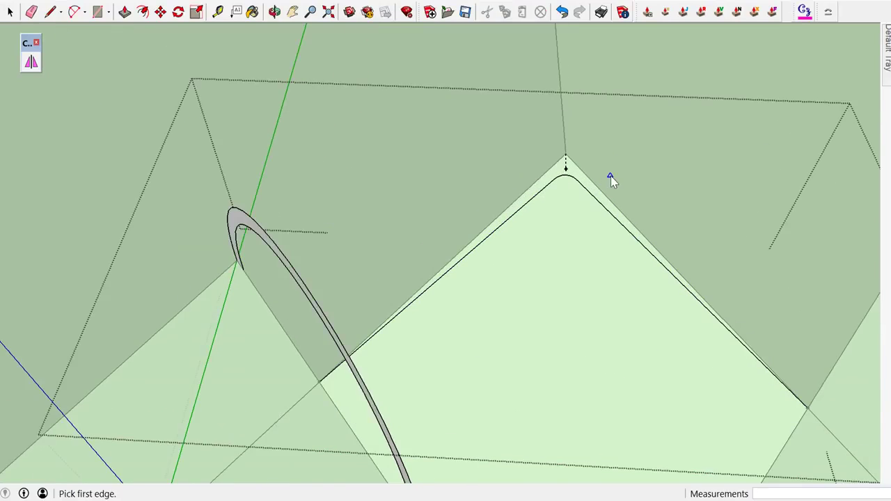
key("space")
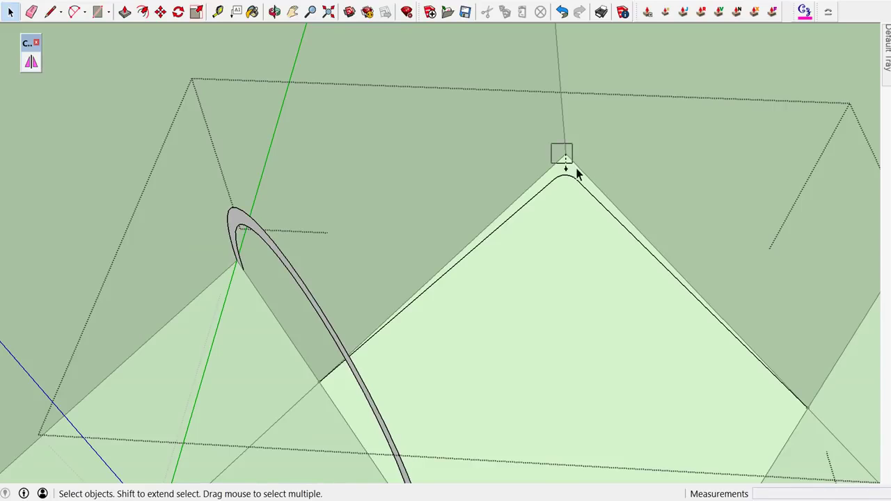
left_click(575, 170)
key("Escape")
mouse_move(581, 176)
middle_mouse_down()
mouse_move(450, 201)
mouse_move(499, 234)
middle_mouse_up()
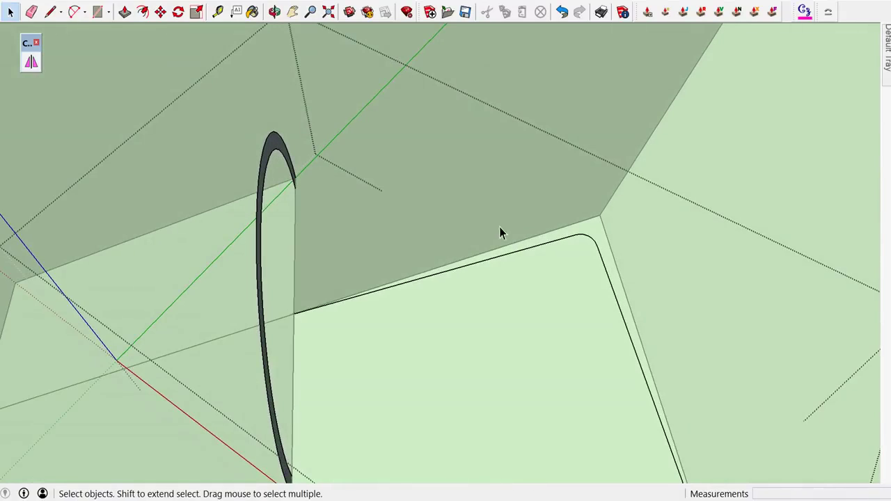
left_click_drag(557, 237, 556, 237)
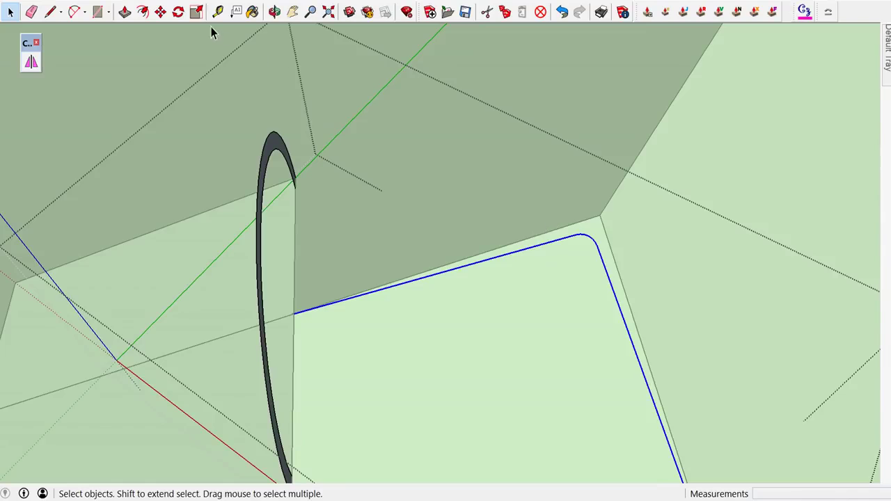
- Sweep the arch face along the filleted path with Tools > Follow Me
left_click(138, 4)
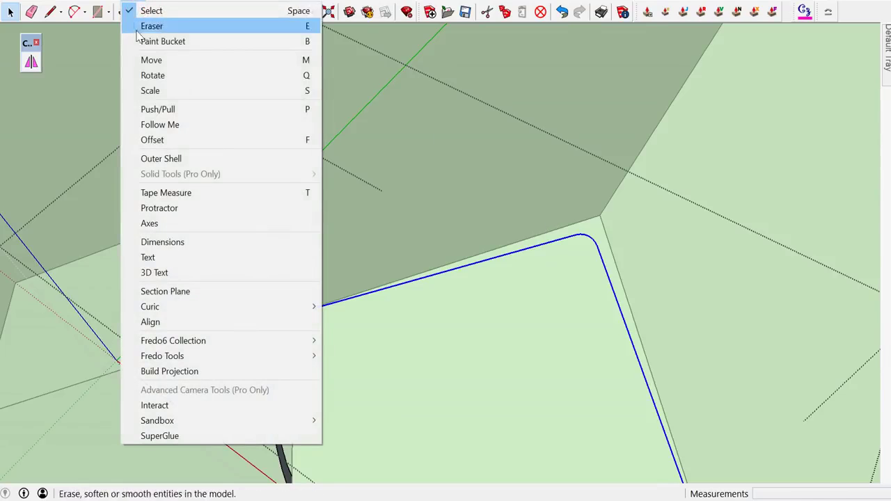
left_click(172, 126)
middle_click_drag(293, 201, 250, 232)
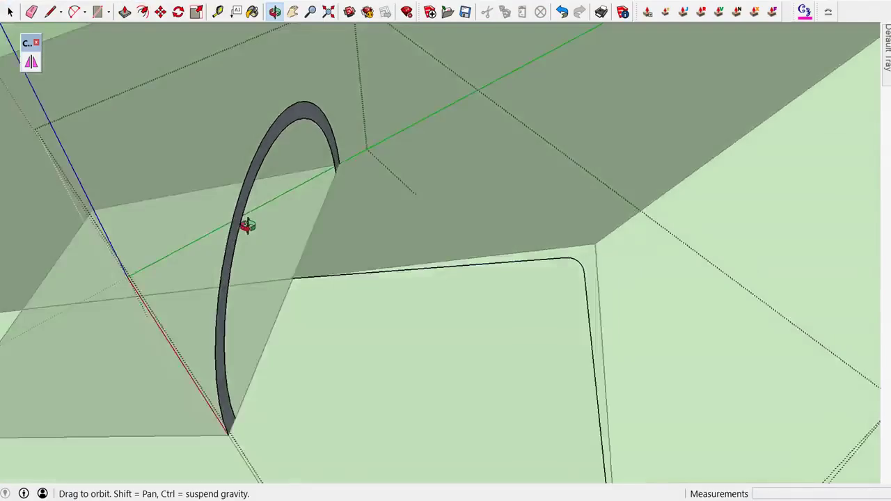
left_click(234, 223)
mouse_move(232, 221)
middle_mouse_down()
mouse_move(340, 268)
mouse_move(593, 210)
middle_mouse_up()
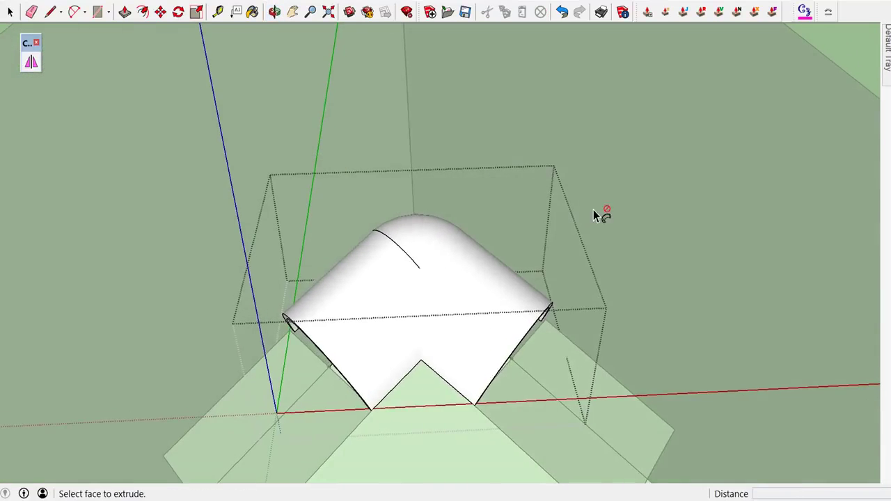
scroll(593, 209, "down", 3)
scroll(586, 213, "down", 2)
scroll(586, 220, "down", 2)
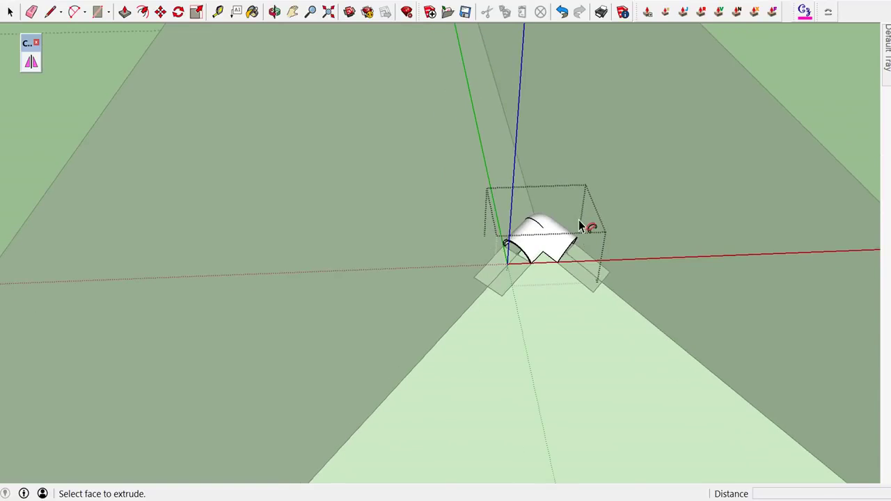
key("space")
- Orbit and zoom around the roof to inspect the new elbow shell
scroll(577, 222, "down", 2)
scroll(577, 223, "down", 3)
scroll(576, 226, "down", 2)
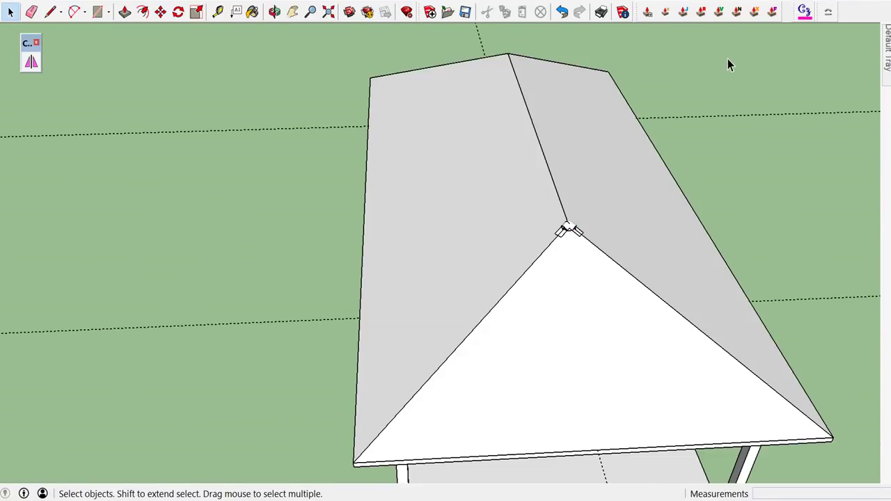
middle_click_drag(593, 207, 507, 169)
scroll(527, 218, "up", 3)
scroll(543, 239, "up", 2)
scroll(543, 239, "up", 3)
scroll(543, 239, "up", 2)
scroll(543, 239, "up", 1)
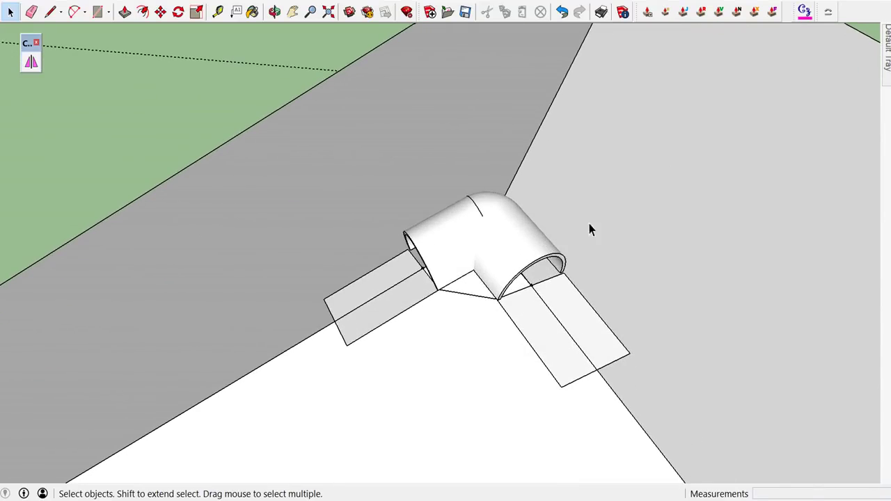
scroll(588, 224, "down", 2)
scroll(487, 320, "up", 1)
mouse_move(506, 324)
middle_mouse_down()
mouse_move(446, 435)
mouse_move(449, 358)
middle_mouse_up()
- Hide the elbow shell group
right_click(456, 318)
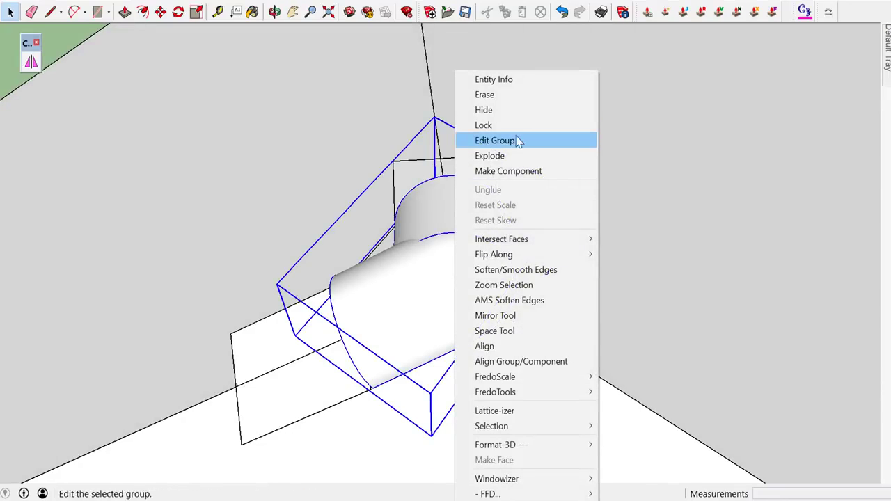
left_click(485, 110)
scroll(466, 288, "up", 2)
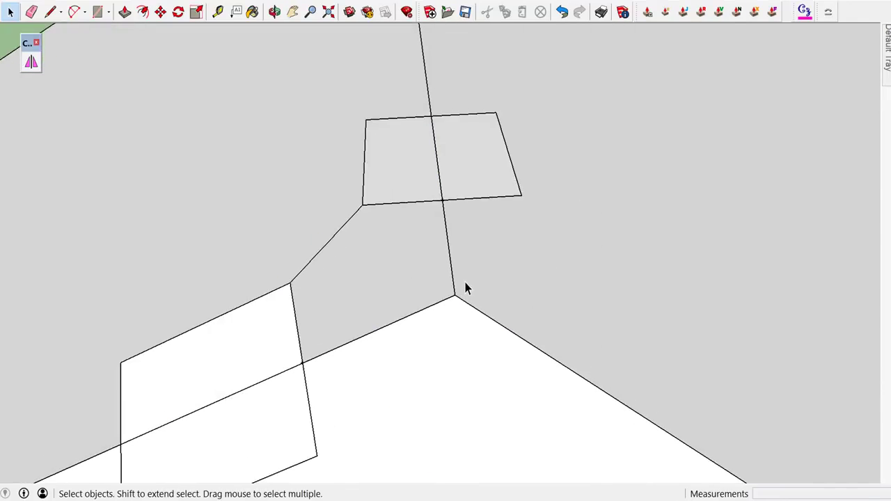
scroll(464, 291, "up", 2)
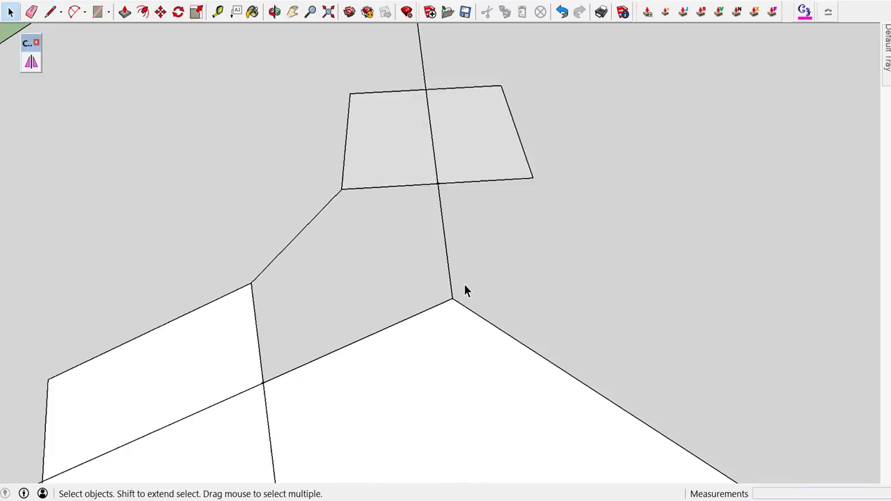
middle_click_drag(465, 284, 514, 227)
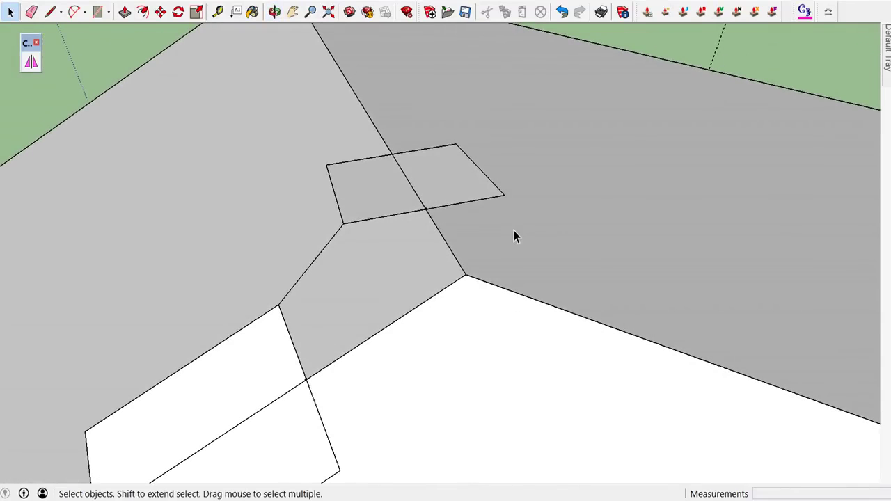
- Place a Tape Measure guide point 200 mm from the hip corner
key("t")
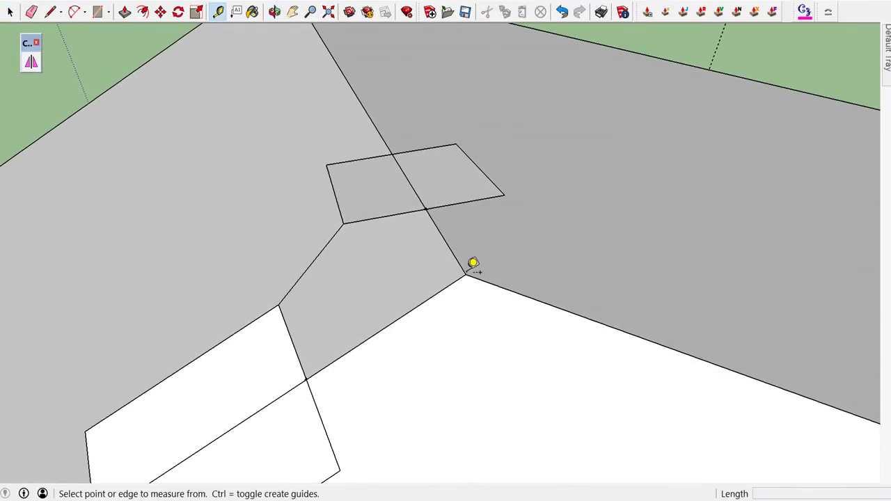
left_click(466, 274)
type("200")
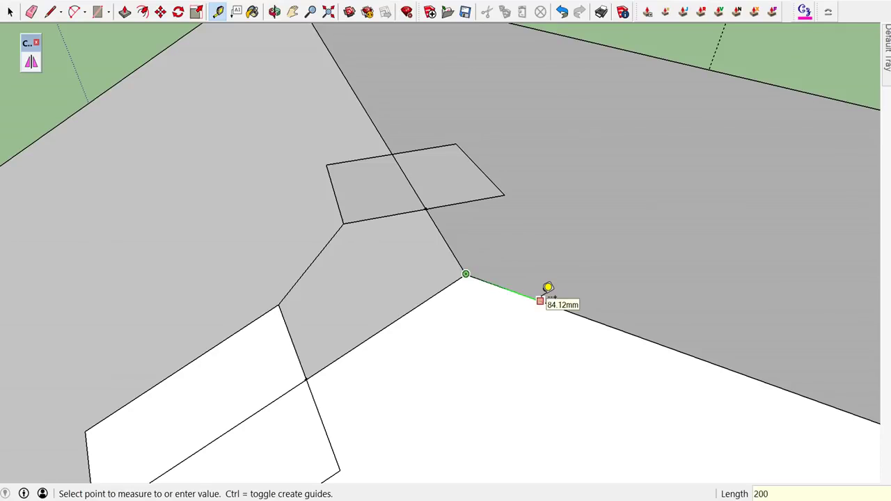
key("Return")
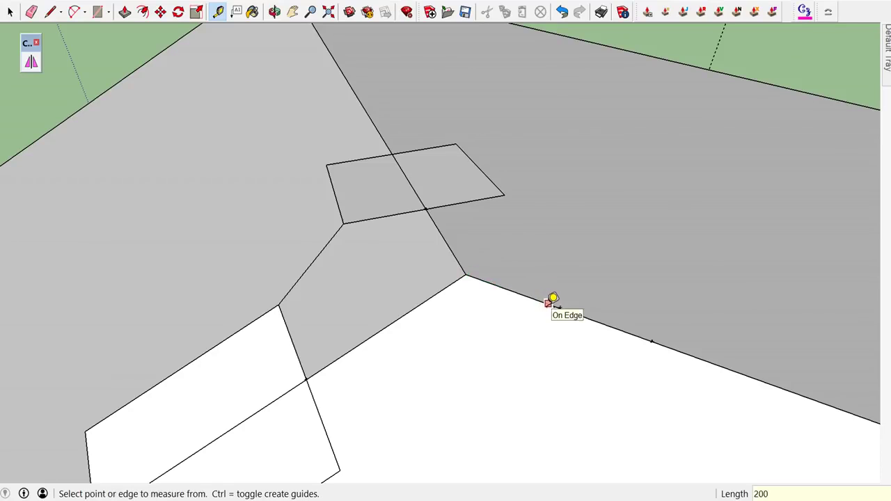
key("space")
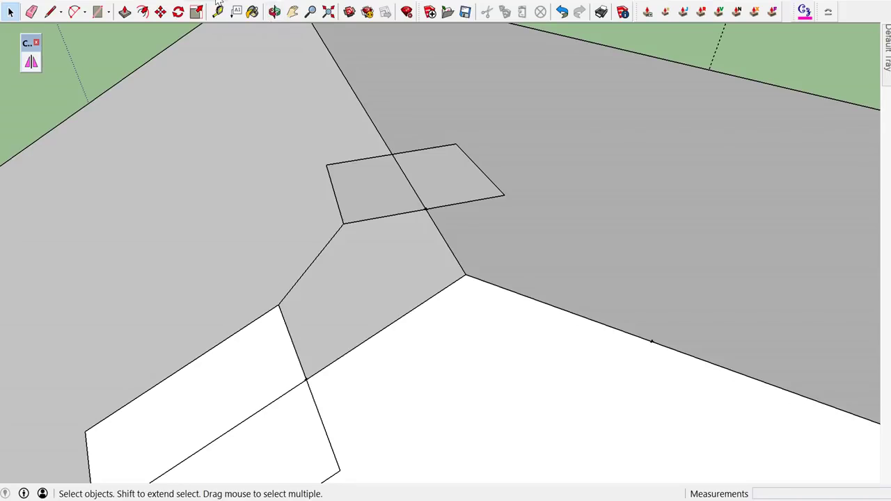
- Add two 110 mm vertical lines along the edge with Vertical Line Tools, then start a line from the first one's top
left_click(217, 3)
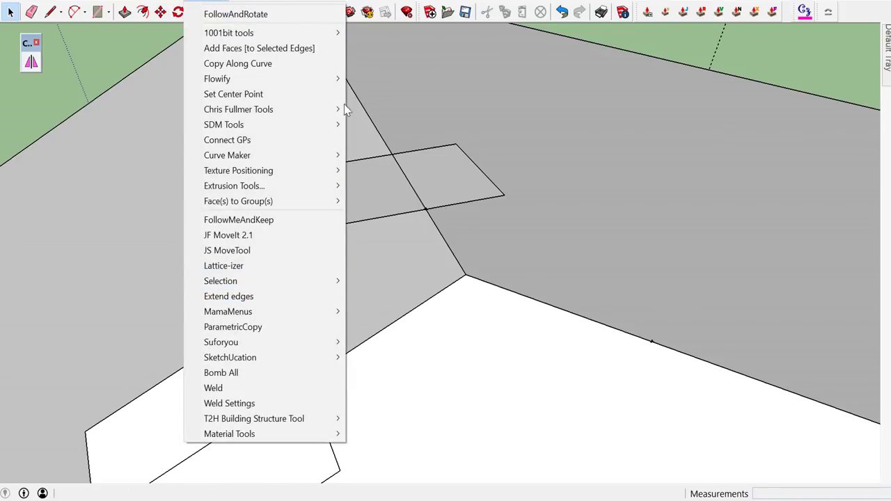
mouse_move(238, 109)
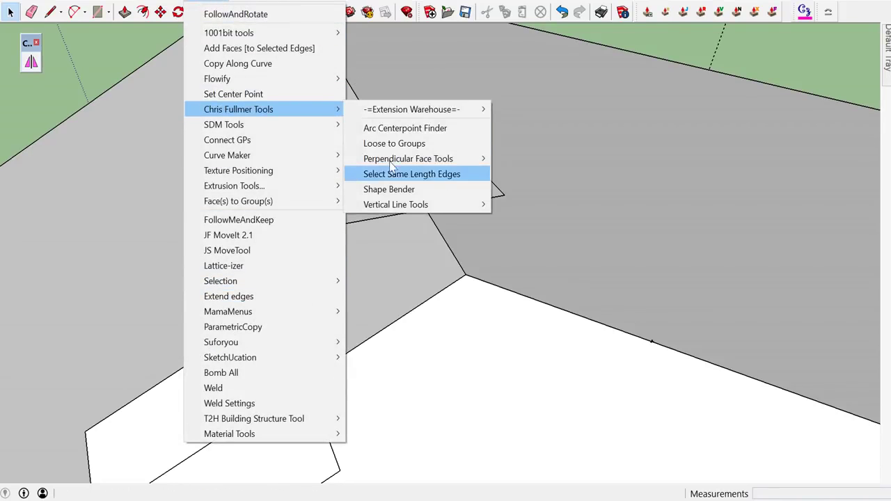
left_click(527, 204)
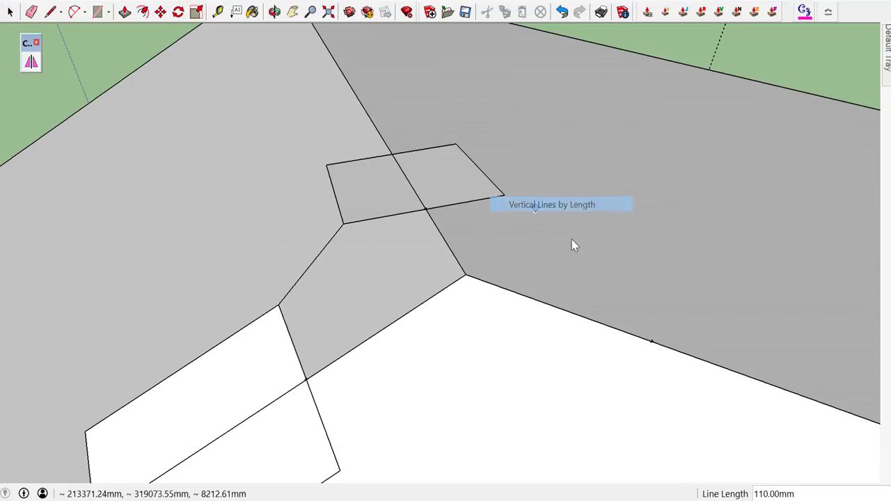
left_click(652, 341)
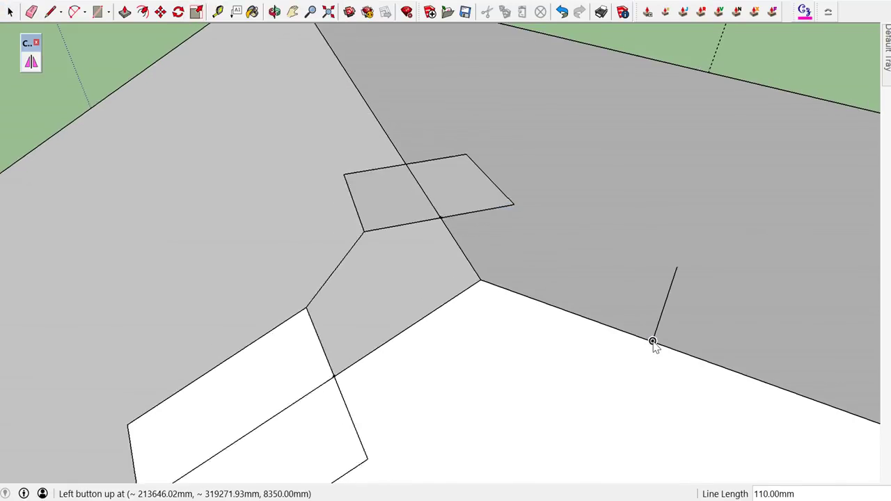
scroll(647, 334, "down", 3)
middle_click_drag(672, 368, 602, 319)
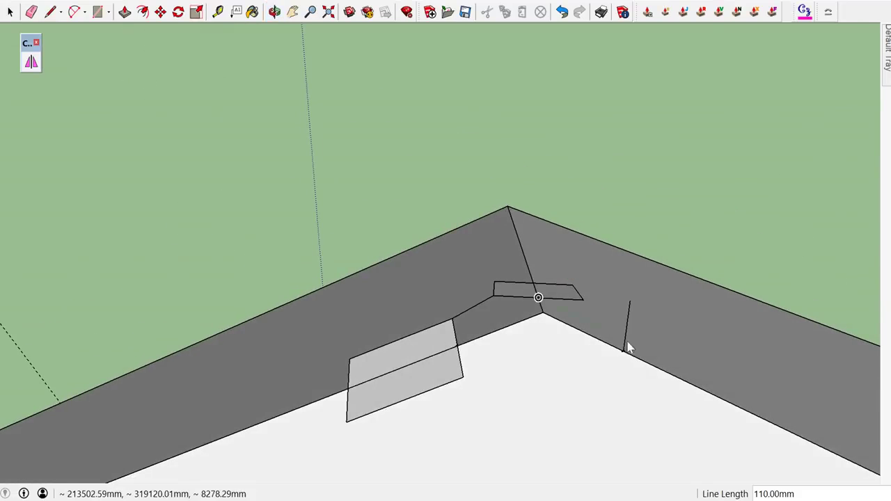
left_click(723, 400)
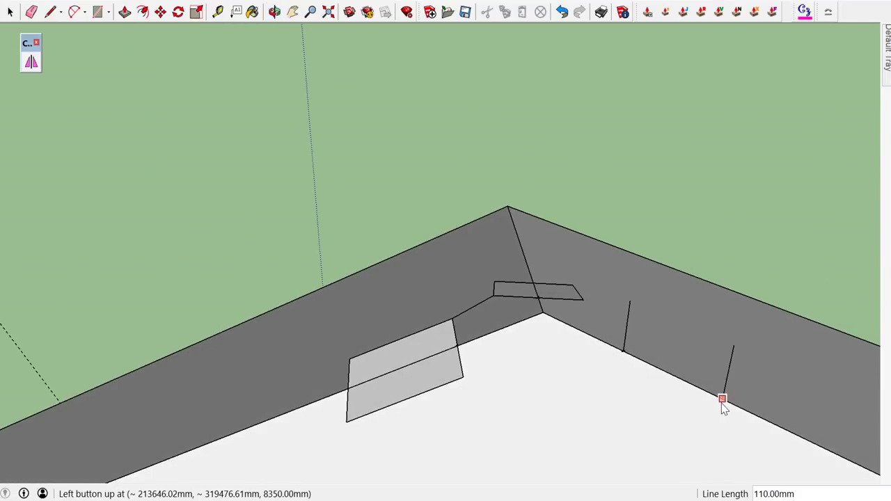
key("space")
mouse_move(669, 349)
middle_mouse_down()
mouse_move(487, 314)
mouse_move(425, 290)
mouse_move(625, 328)
mouse_move(631, 337)
middle_mouse_up()
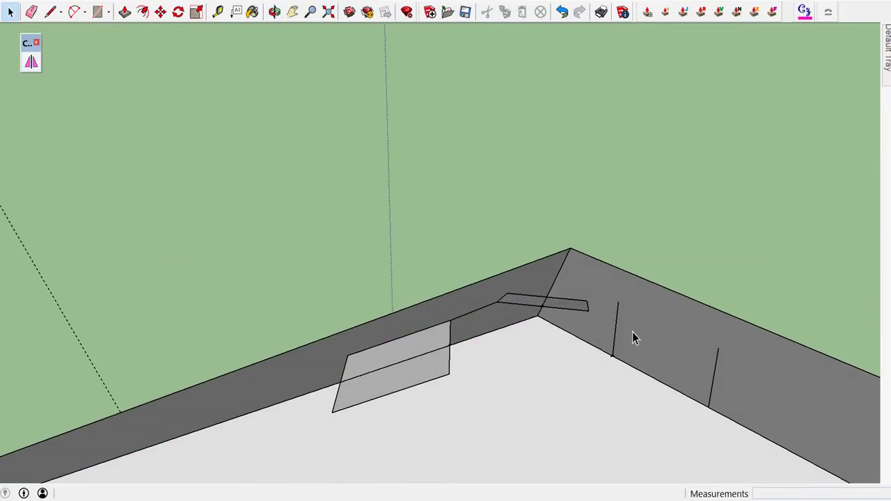
key("l")
left_click(619, 301)
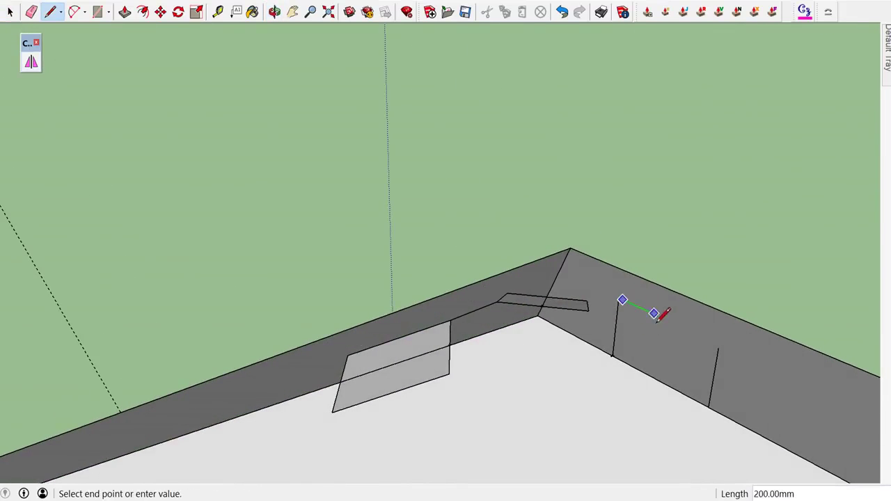
- Split the small corner wall face and push it out into a 110 mm block
left_click(718, 348)
mouse_move(721, 343)
middle_mouse_down()
mouse_move(596, 360)
mouse_move(469, 360)
mouse_move(437, 378)
mouse_move(419, 405)
middle_mouse_up()
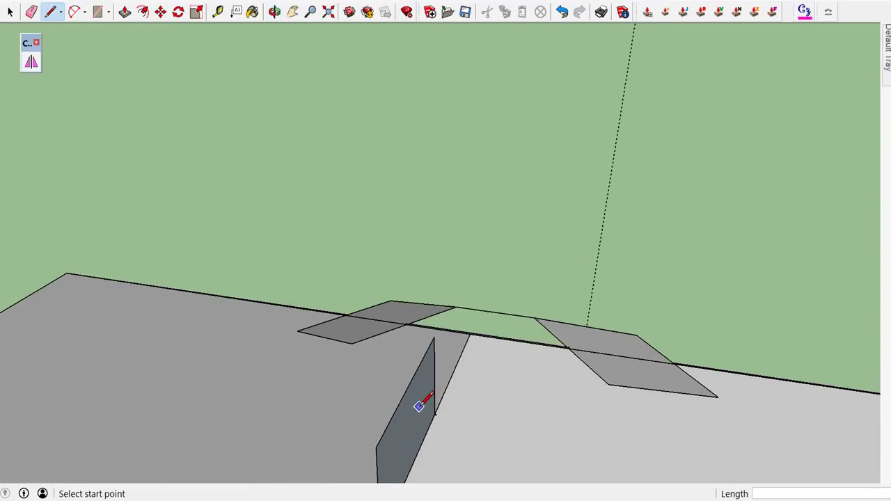
key("space")
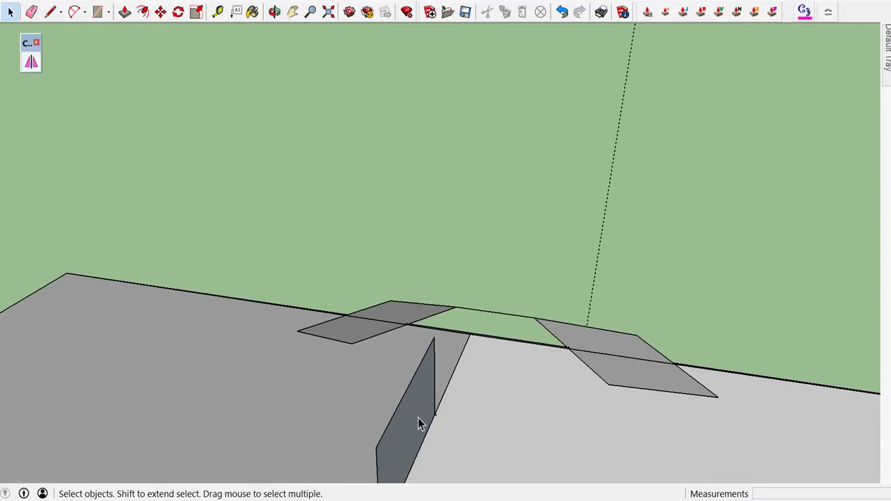
key("p")
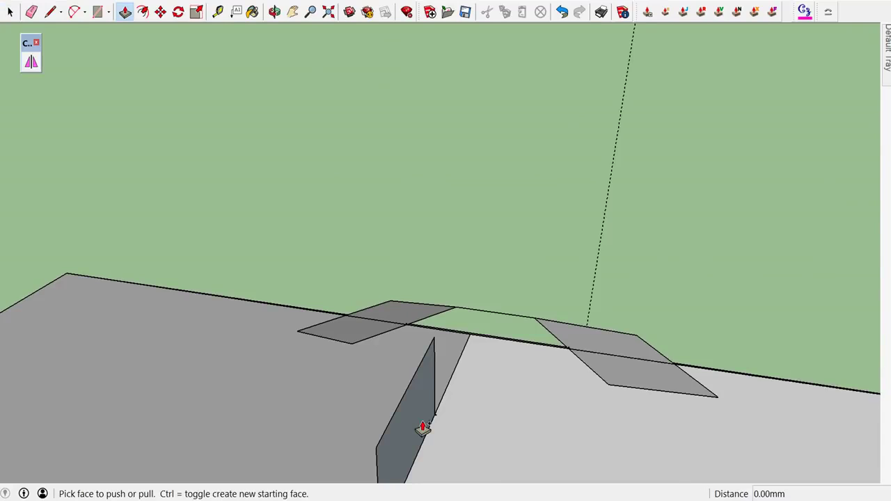
left_click_drag(423, 428, 490, 434)
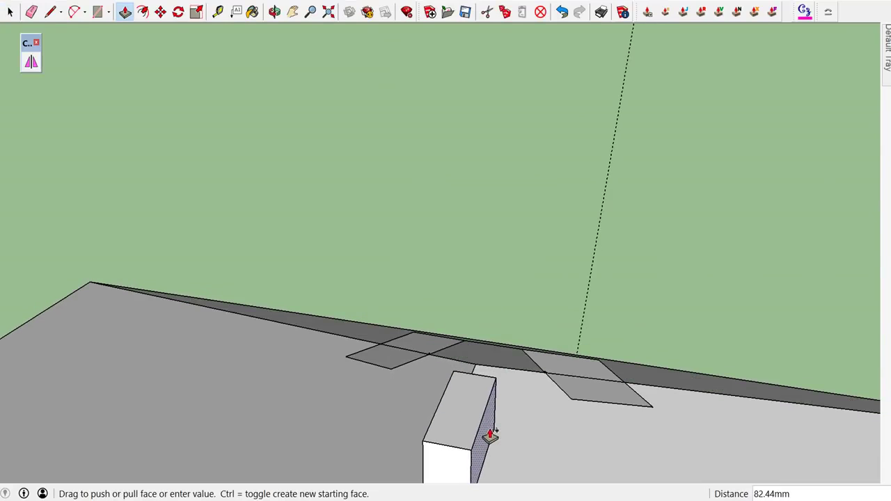
type("0")
key("Return")
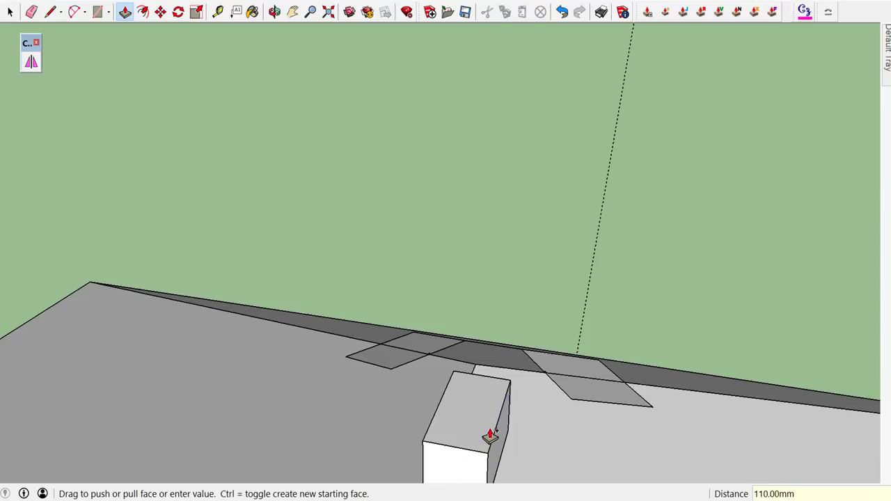
- Extend the block's front face by a further 110 mm
key("space")
mouse_move(491, 432)
middle_mouse_down()
mouse_move(583, 459)
mouse_move(712, 462)
mouse_move(606, 403)
middle_mouse_up()
left_click(601, 407)
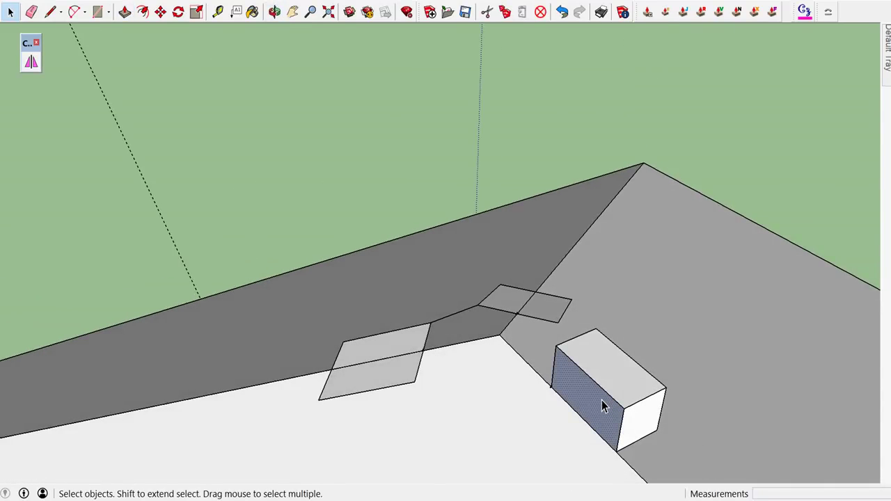
key("p")
left_click(550, 409)
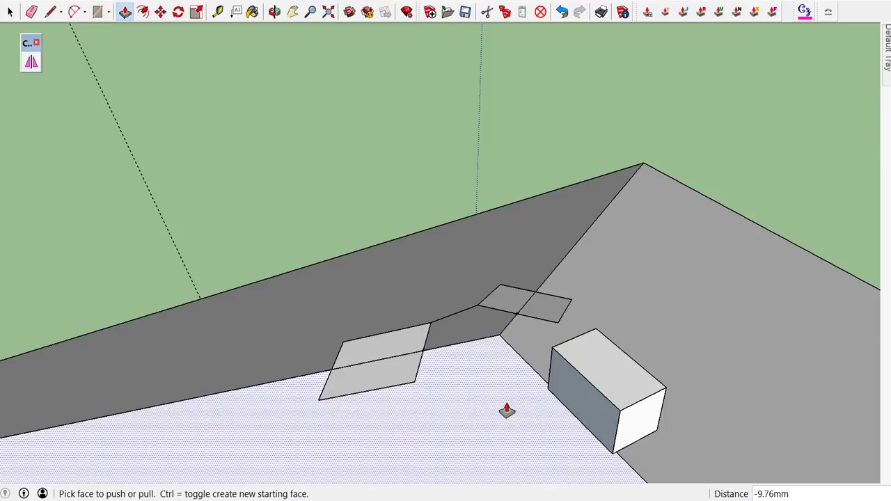
type("110")
key("Return")
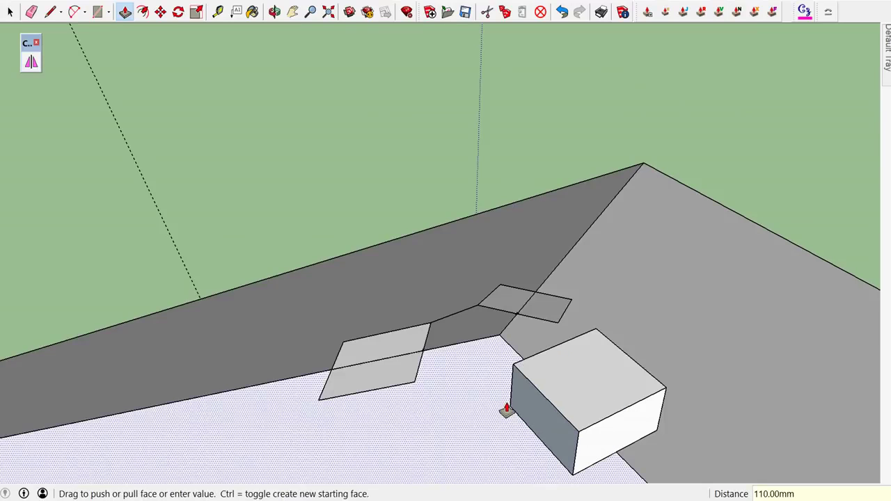
- Remove the selected block faces with Delete With Bounding Edges, leaving one upright panel
key("space")
mouse_move(511, 408)
middle_mouse_down()
mouse_move(537, 372)
mouse_move(458, 364)
mouse_move(497, 399)
mouse_move(517, 394)
mouse_move(523, 406)
mouse_move(528, 370)
mouse_move(530, 431)
middle_mouse_up()
left_click(522, 406)
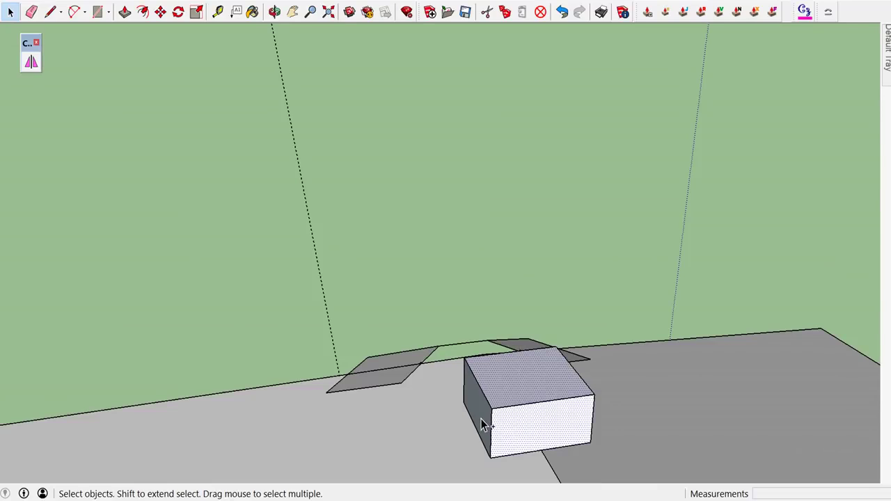
mouse_move(582, 424)
middle_mouse_down()
mouse_move(496, 407)
mouse_move(435, 418)
middle_mouse_up()
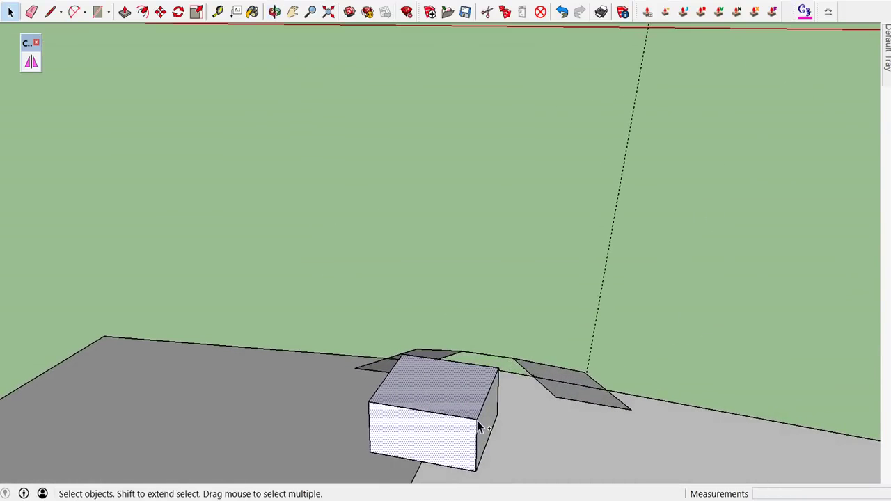
left_click(23, 2)
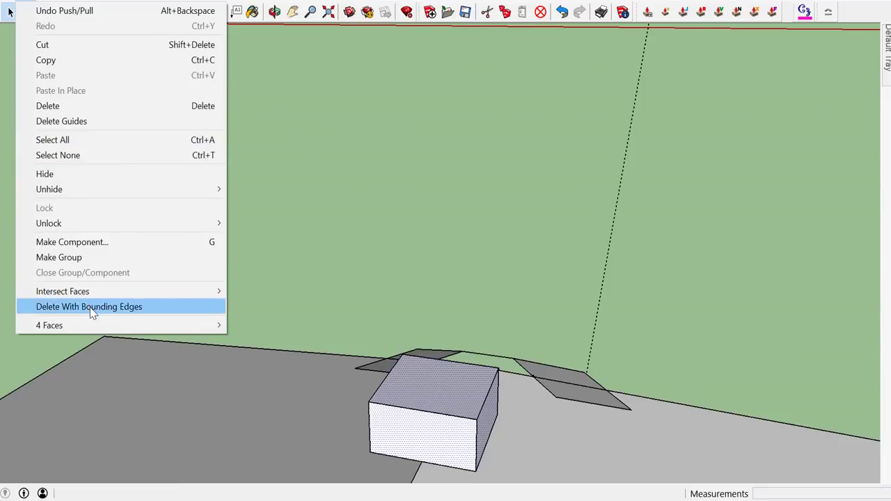
left_click(91, 307)
scroll(432, 407, "up", 2)
scroll(432, 406, "up", 1)
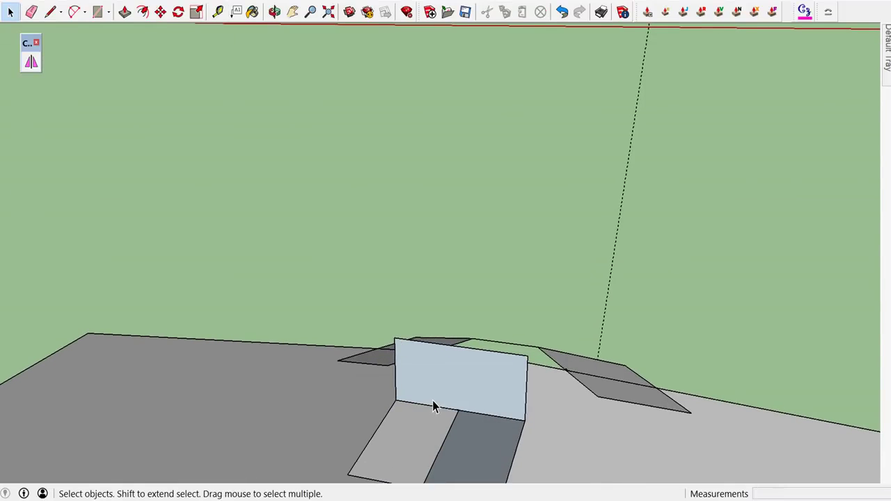
scroll(432, 406, "up", 1)
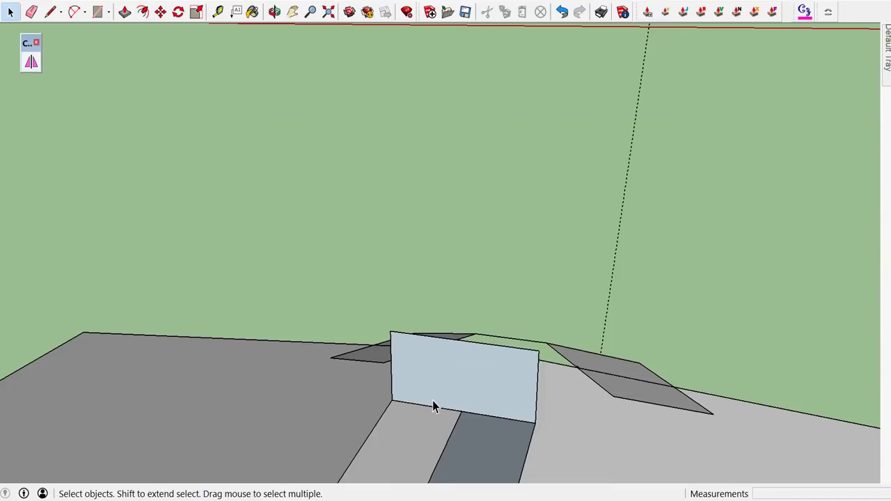
- Draw a semicircular arc across the panel and delete the corner regions outside it
key("a")
left_click(391, 400)
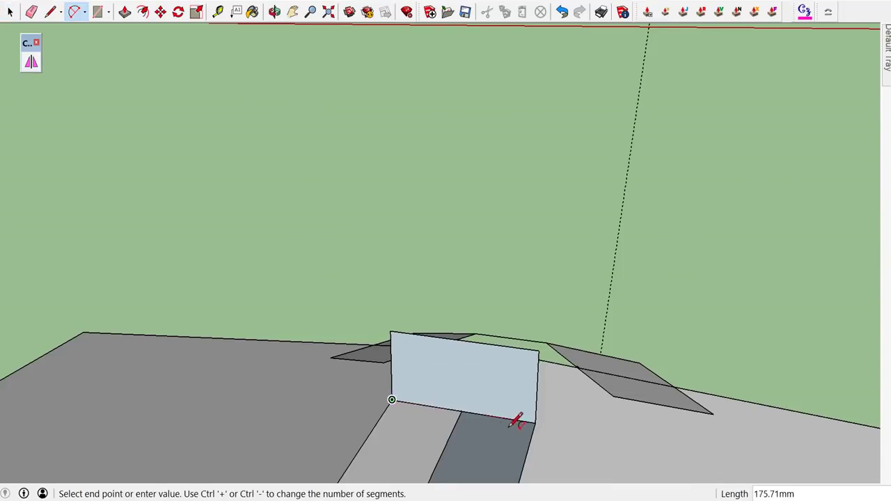
left_click(535, 423)
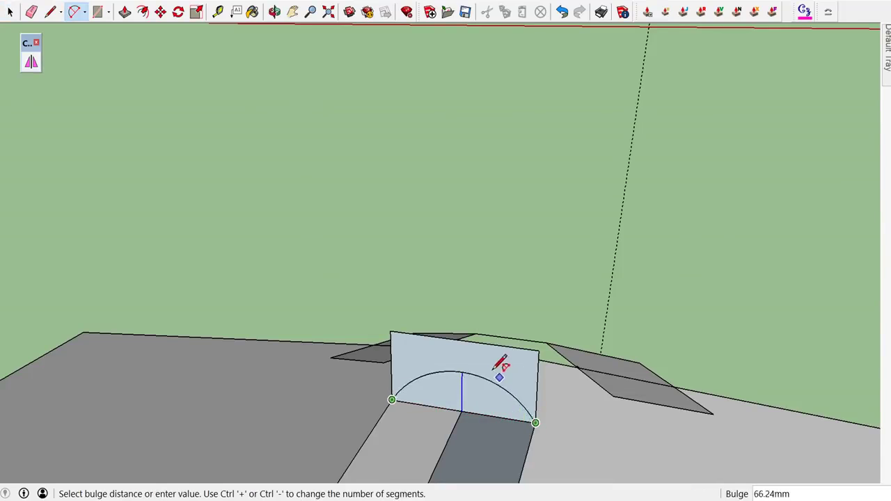
left_click(463, 340)
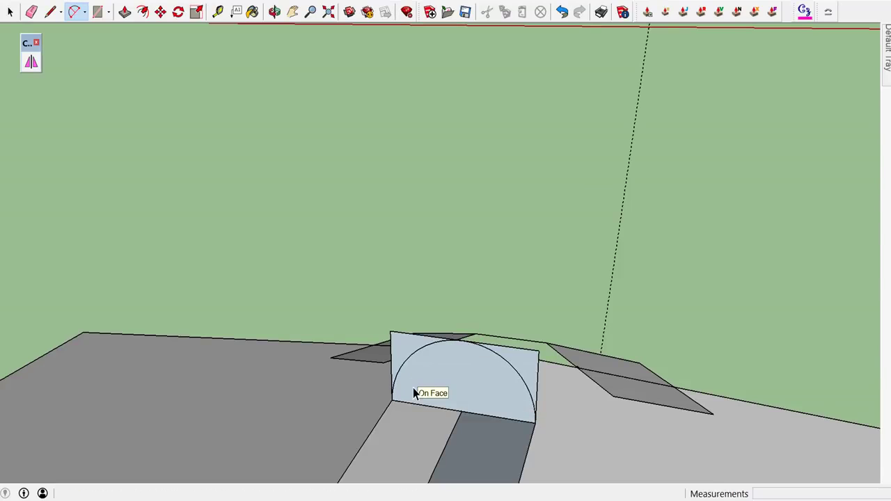
key("space")
scroll(410, 389, "up", 2)
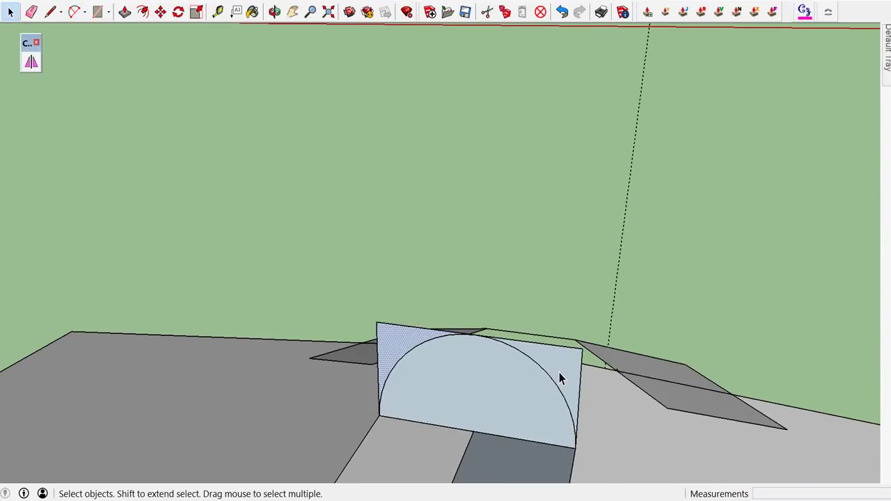
left_click(559, 372, "shift")
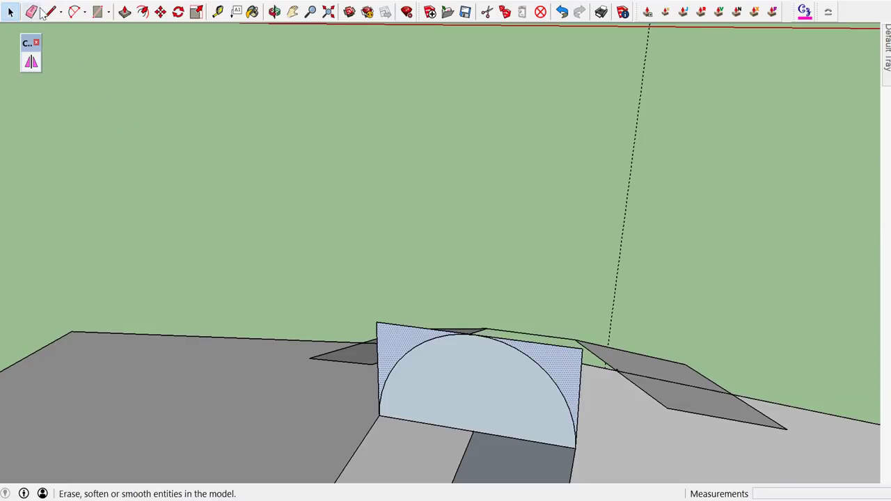
left_click(34, 3)
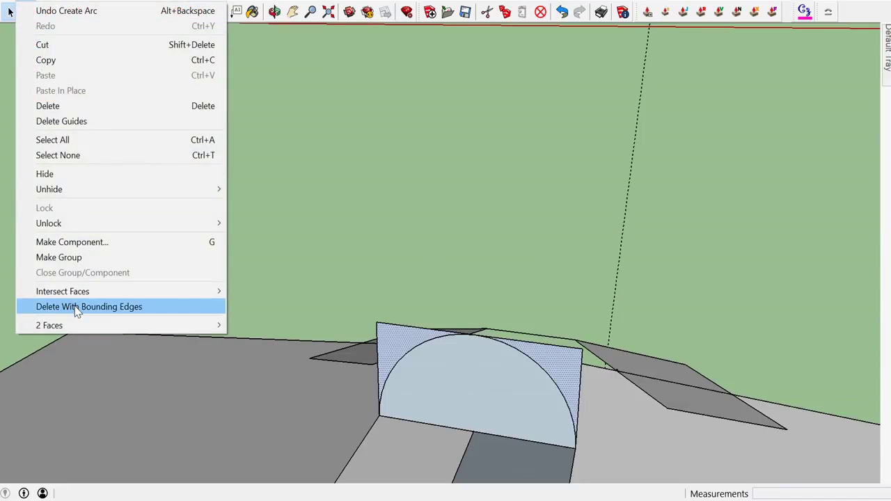
left_click(74, 306)
- Offset the arc edge 10 mm inward and delete the inner half-disc, leaving the band
left_click(456, 363)
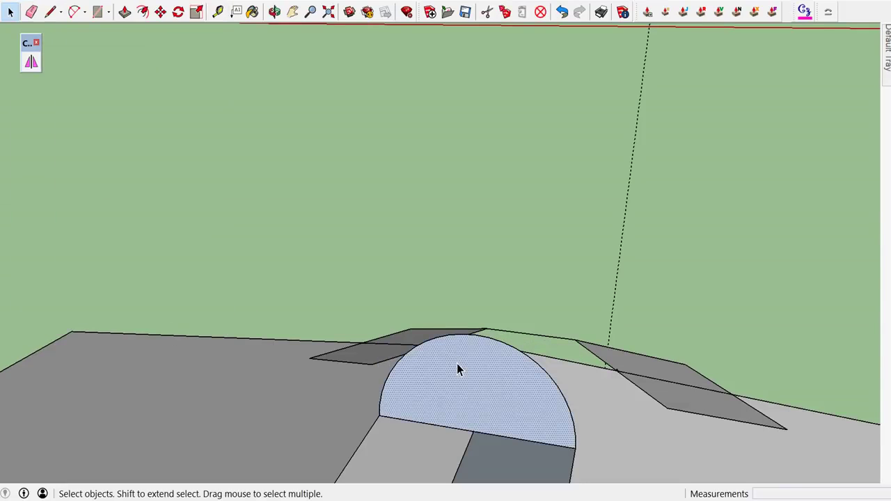
left_click(433, 341)
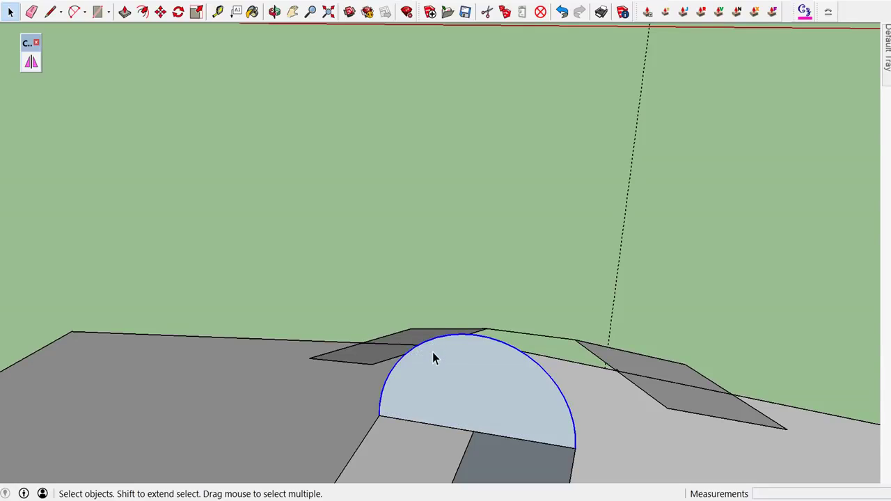
key("f")
left_click(428, 342)
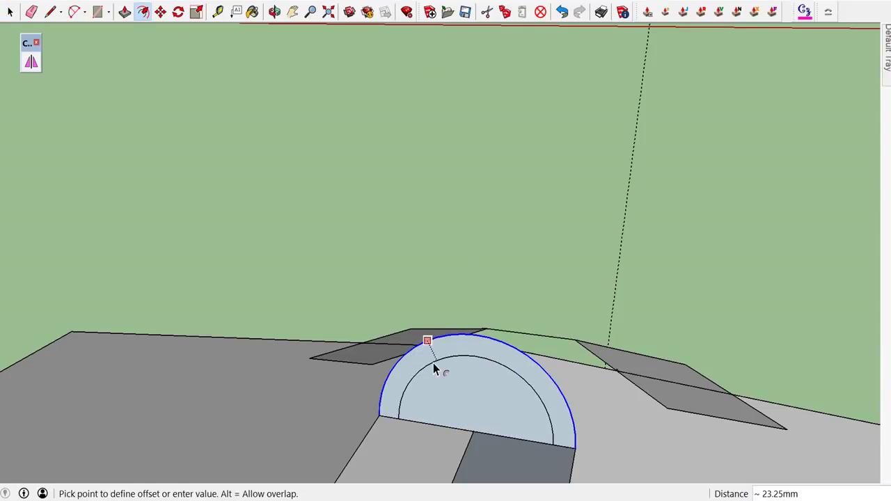
type("10")
key("Return")
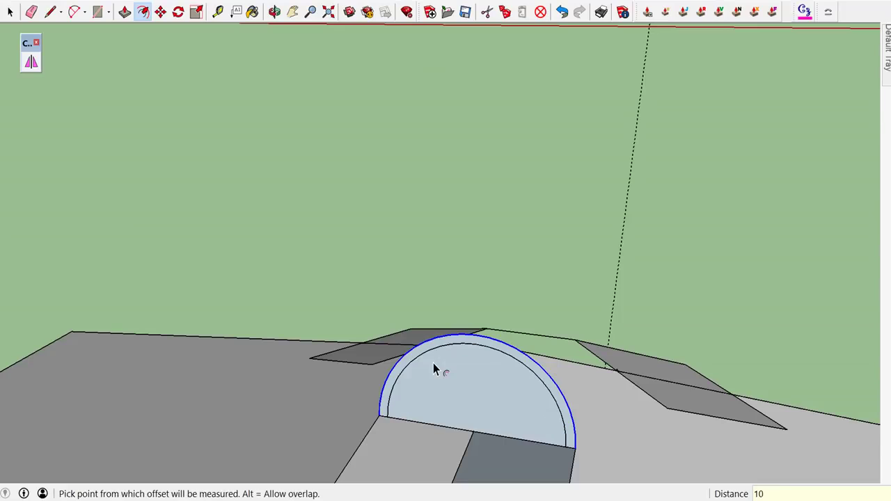
key("space")
left_click(456, 387)
key("Delete")
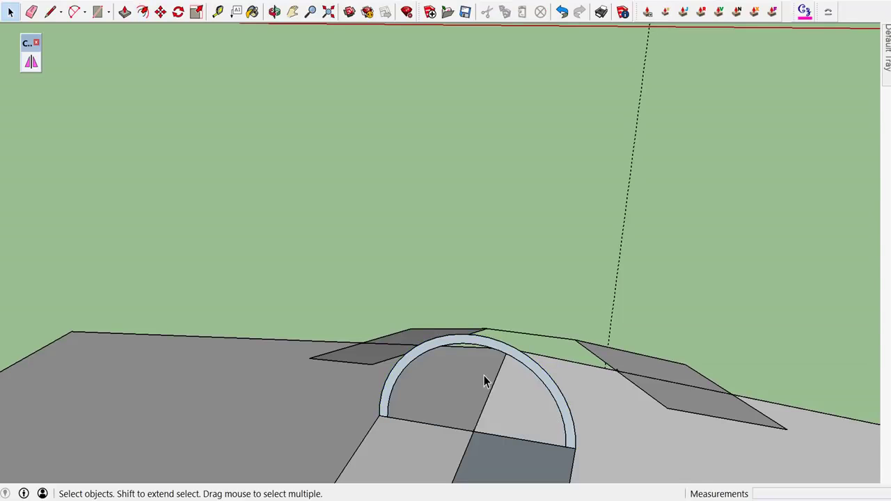
middle_click_drag(506, 356, 215, 299)
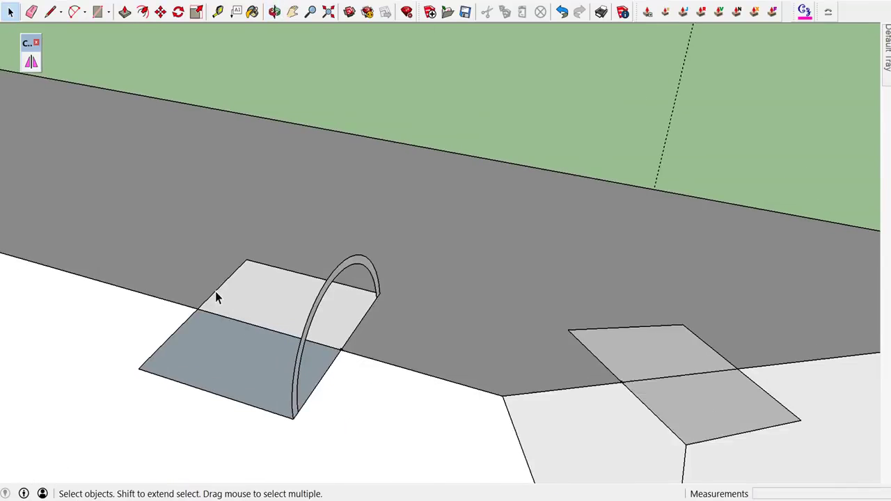
- Make the arch band with its edges into a group and open it for editing
middle_click_drag(354, 298, 416, 58, "shift")
double_click(417, 58)
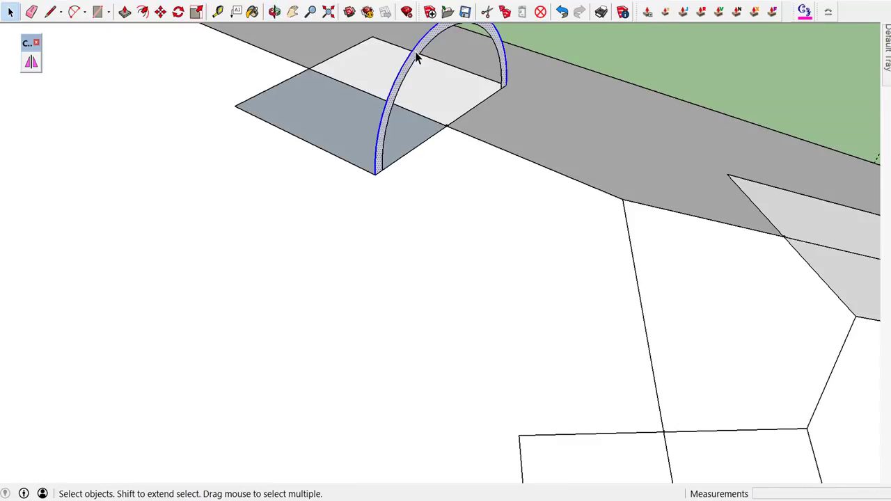
right_click(417, 58)
left_click(346, 44)
left_click(342, 40)
scroll(352, 43, "up", 2)
double_click(422, 82)
right_click(423, 82)
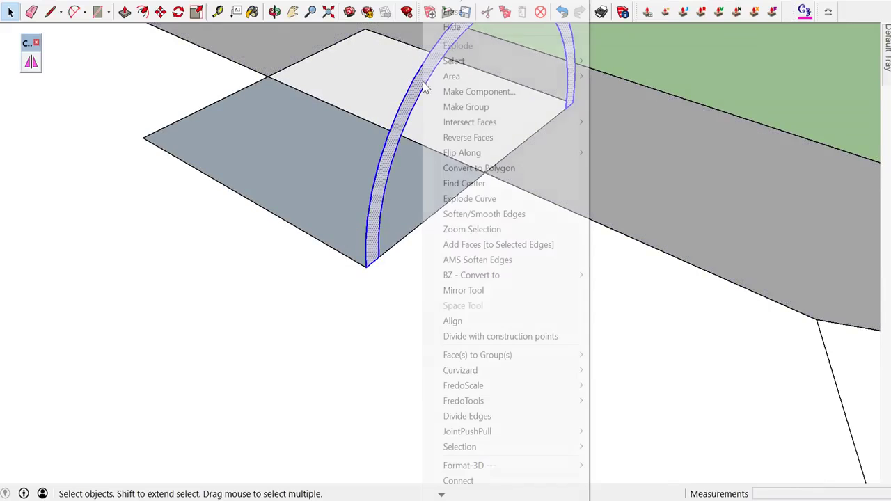
left_click(464, 109)
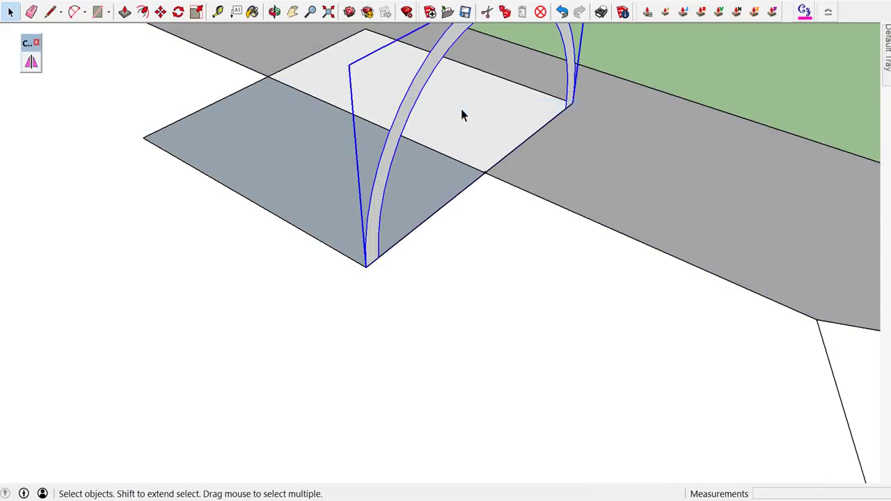
double_click(418, 82)
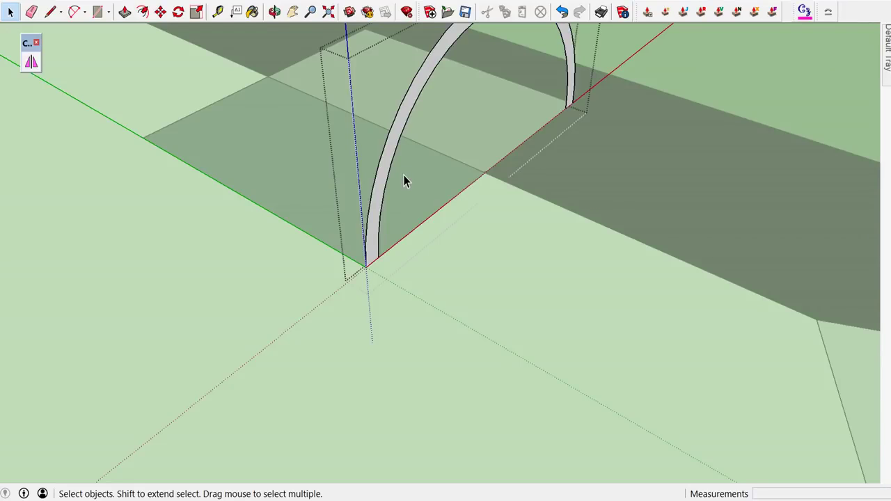
- Push/Pull the arch band face out into a half-cylinder shell
key("p")
left_click(376, 237)
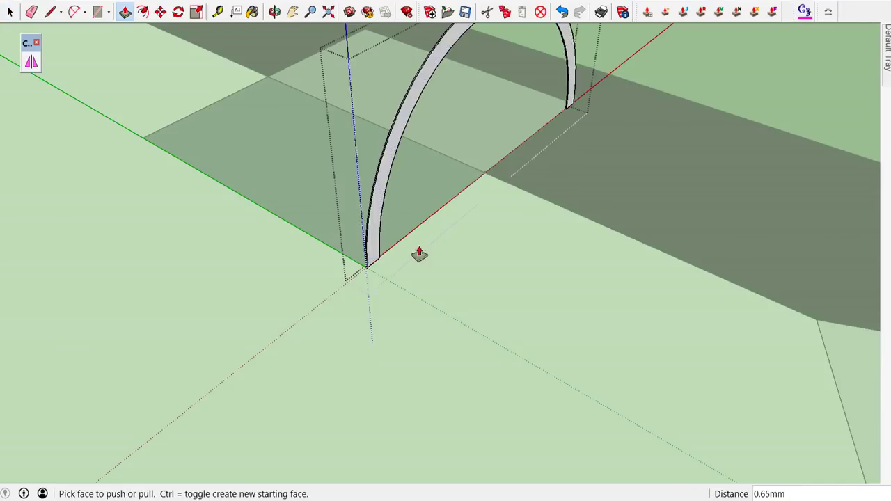
scroll(541, 239, "down", 3)
scroll(460, 217, "up", 3)
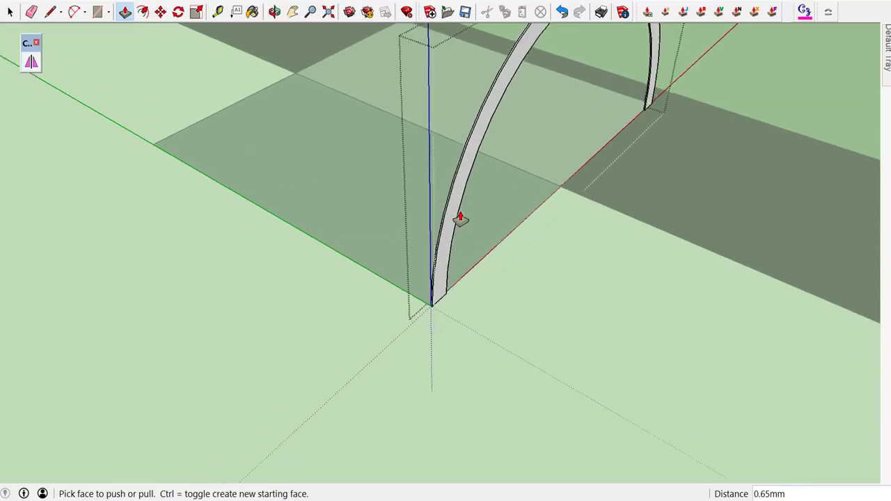
left_click(454, 223)
scroll(400, 80, "up", 3)
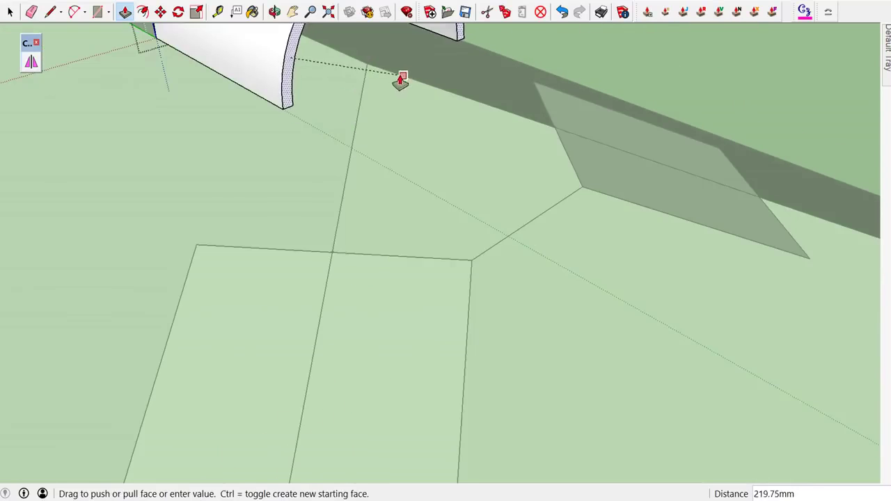
middle_click_drag(376, 71, 381, 239)
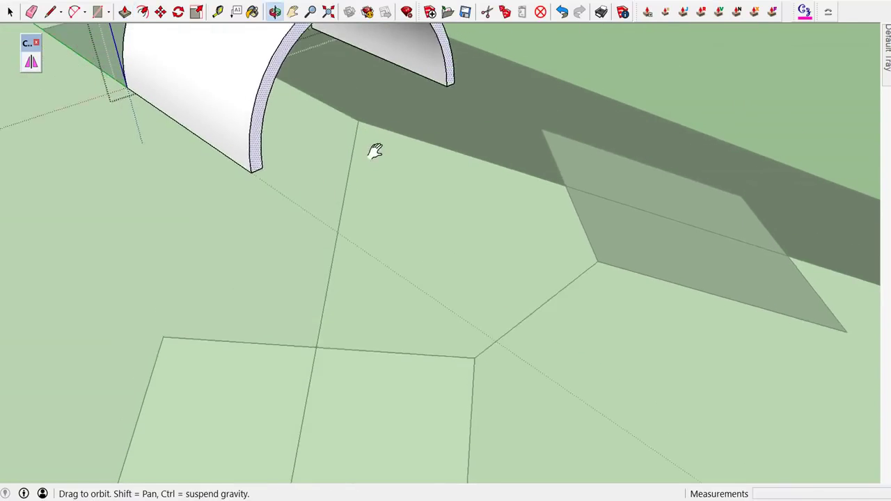
left_click(378, 236)
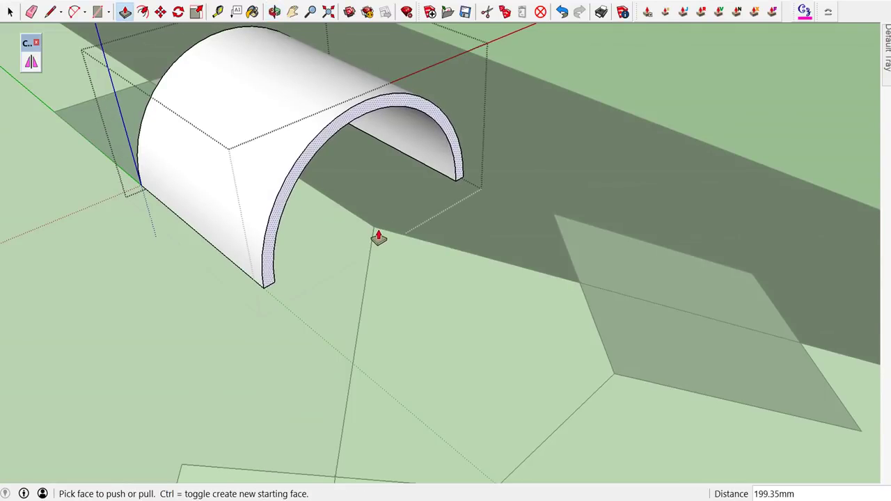
key("space")
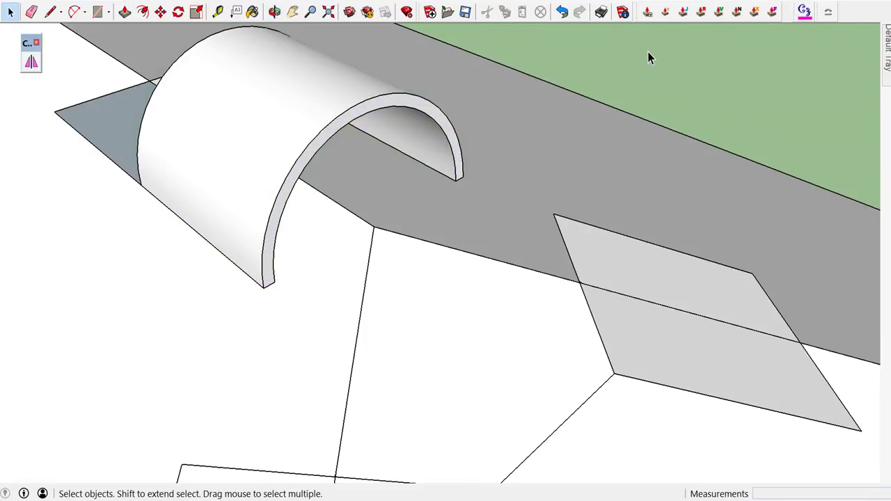
middle_click_drag(647, 53, 638, 65)
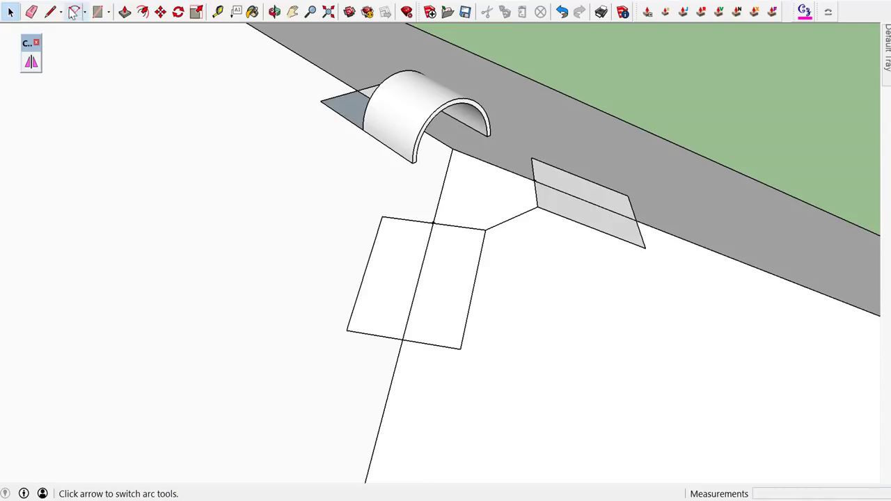
- Restore the last hidden curved elbow shell with Edit > Unhide > Last
left_click(35, 1)
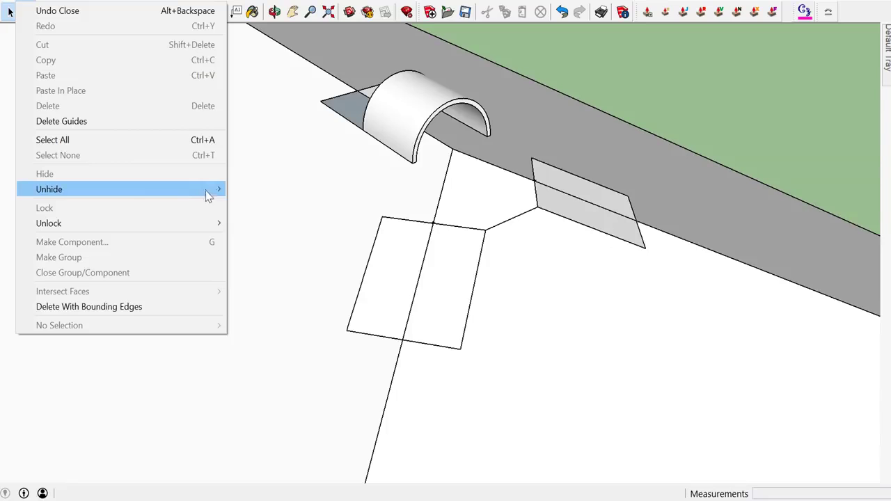
left_click(259, 205)
mouse_move(392, 192)
middle_mouse_down()
mouse_move(564, 218)
mouse_move(721, 202)
mouse_move(565, 217)
mouse_move(368, 192)
mouse_move(229, 213)
mouse_move(424, 131)
middle_mouse_up()
- Select the elbow component at the arch corner and open it for editing
scroll(431, 128, "up", 2)
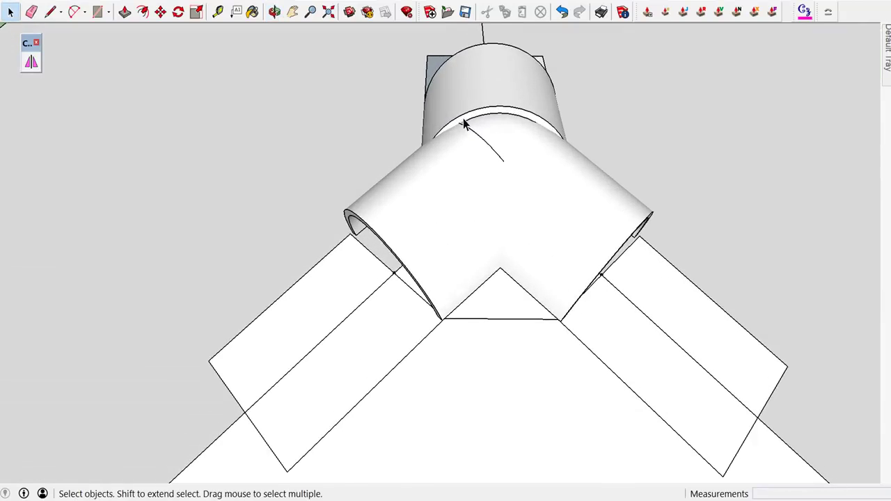
left_click(503, 140)
scroll(504, 141, "up", 2)
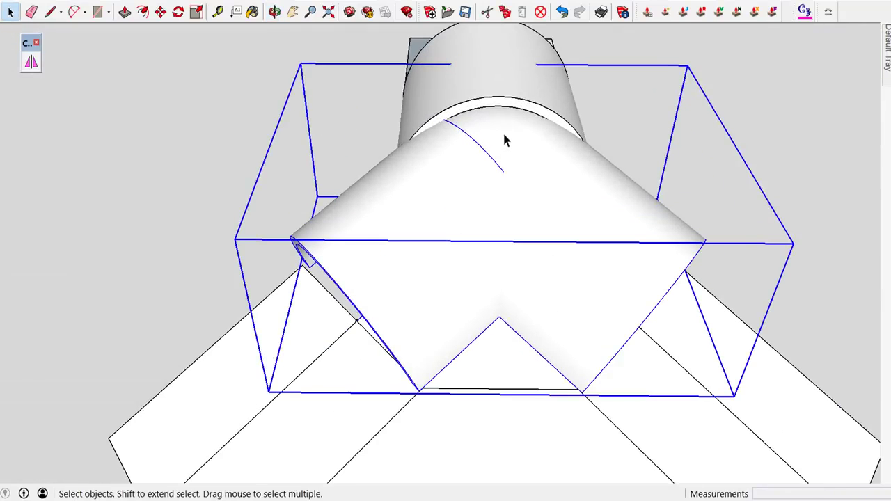
scroll(506, 140, "down", 1)
double_click(505, 141)
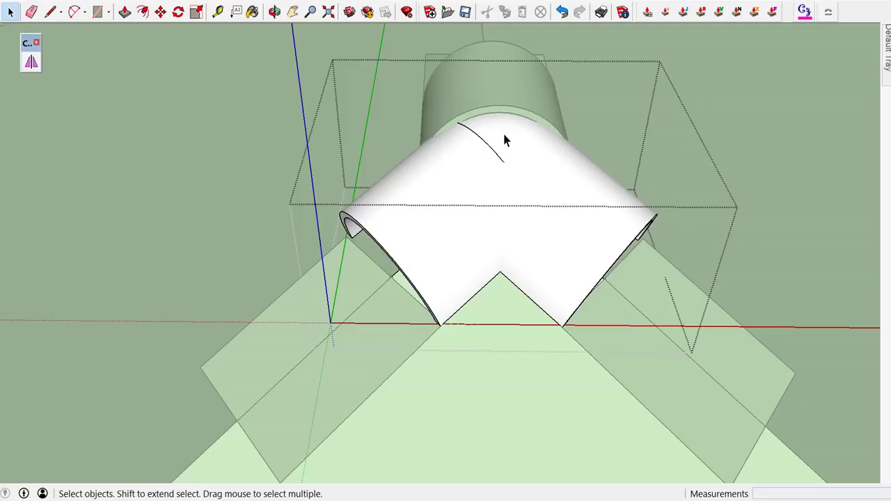
middle_click_drag(505, 141, 394, 198)
- Move the elbow's curved surface about 12 mm from its top endpoint to meet the straight shell
left_click(394, 198)
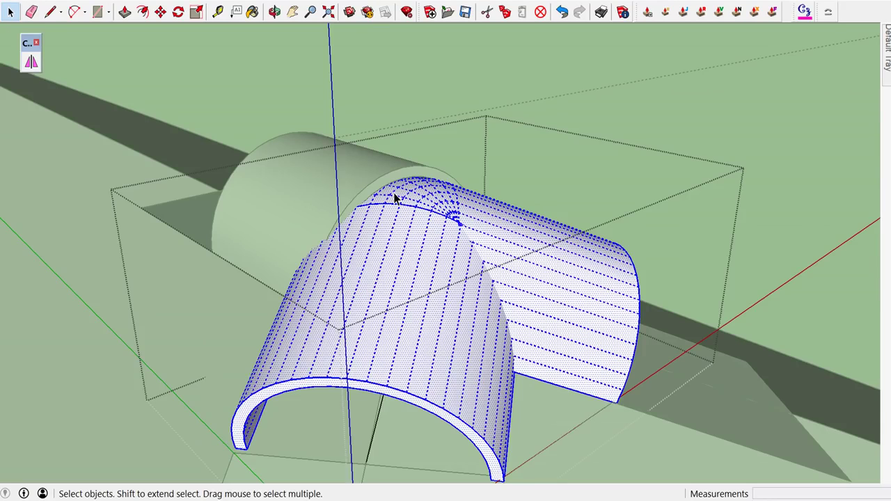
scroll(395, 198, "up", 1)
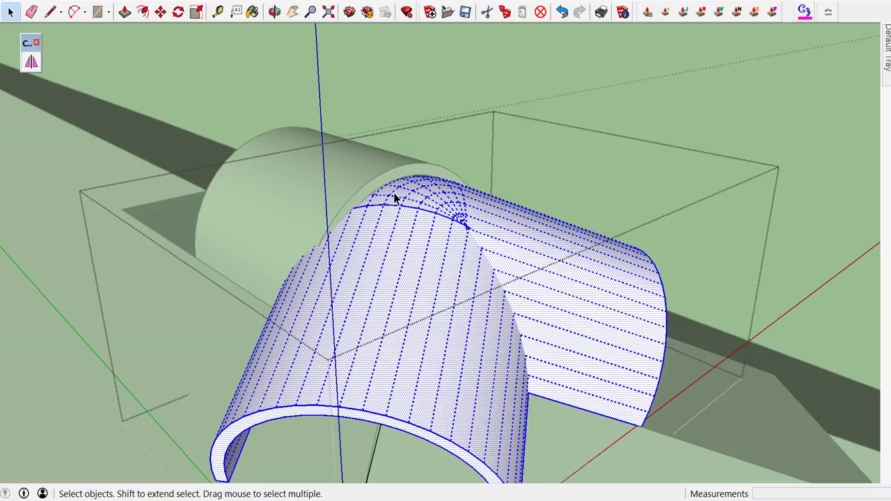
key("m")
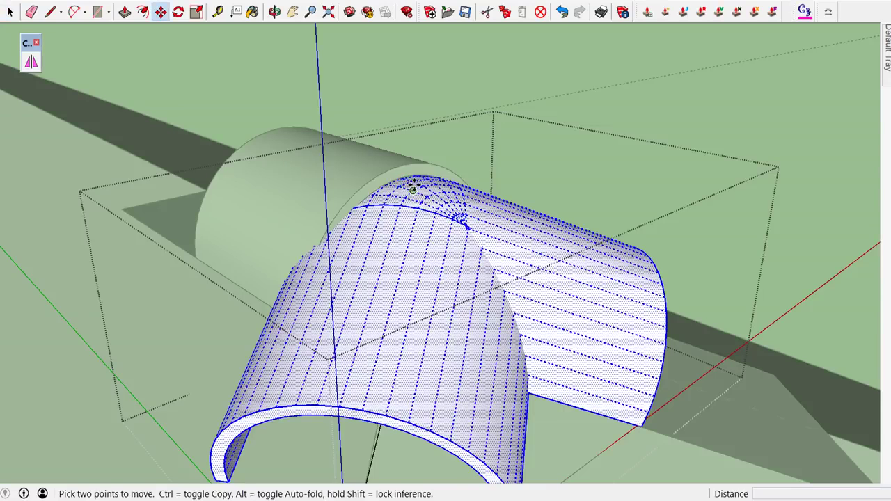
scroll(406, 171, "up", 1)
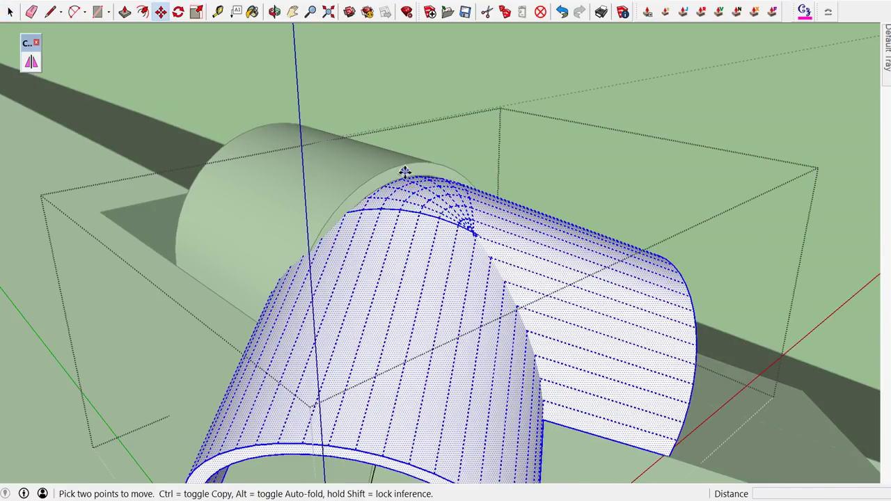
left_click(404, 164)
scroll(401, 167, "up", 1)
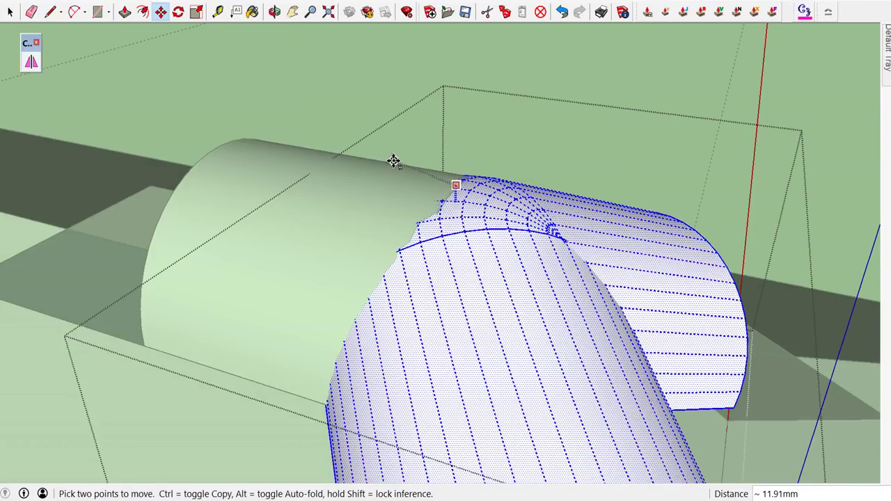
left_click(392, 160)
scroll(385, 166, "down", 1)
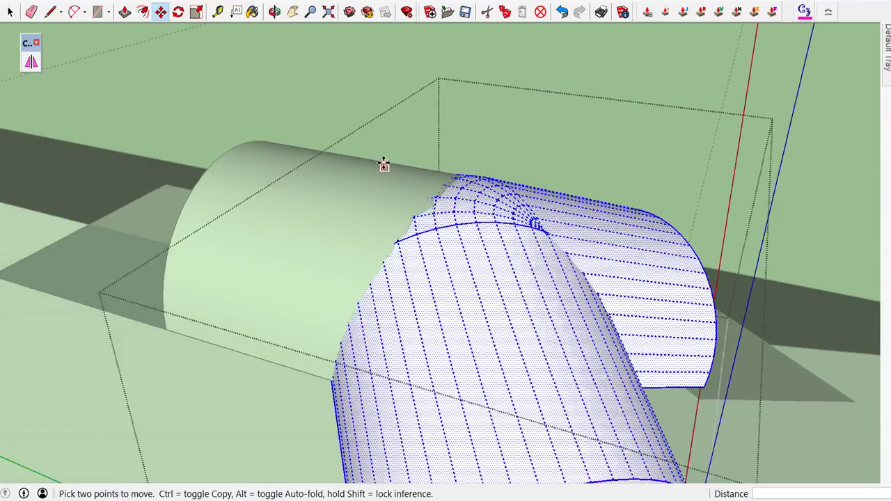
scroll(380, 156, "down", 2)
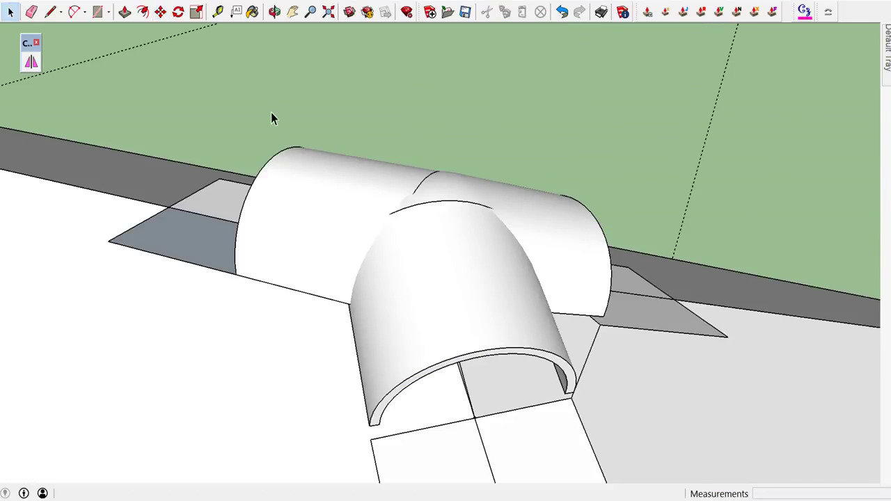
key("o")
mouse_move(342, 175)
left_mouse_down()
mouse_move(296, 132)
mouse_move(270, 86)
mouse_move(284, 51)
mouse_move(334, 72)
mouse_move(348, 139)
left_mouse_up()
key("space")
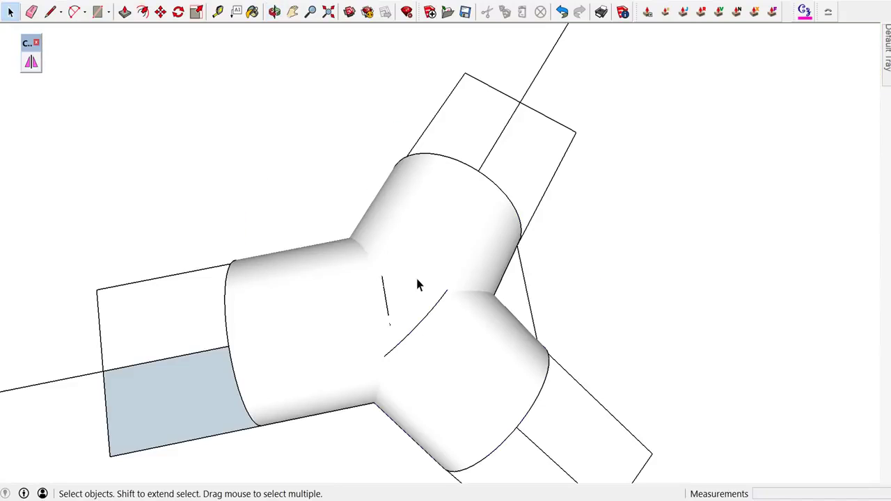
- Inside the Y-pipe group, erase the curved seam edge between the two shells
left_click(418, 283)
double_click(417, 284)
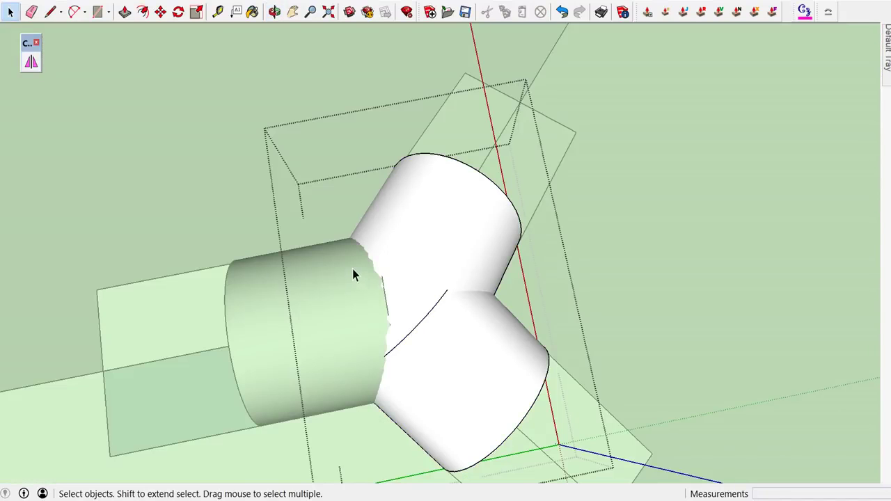
scroll(383, 269, "up", 1)
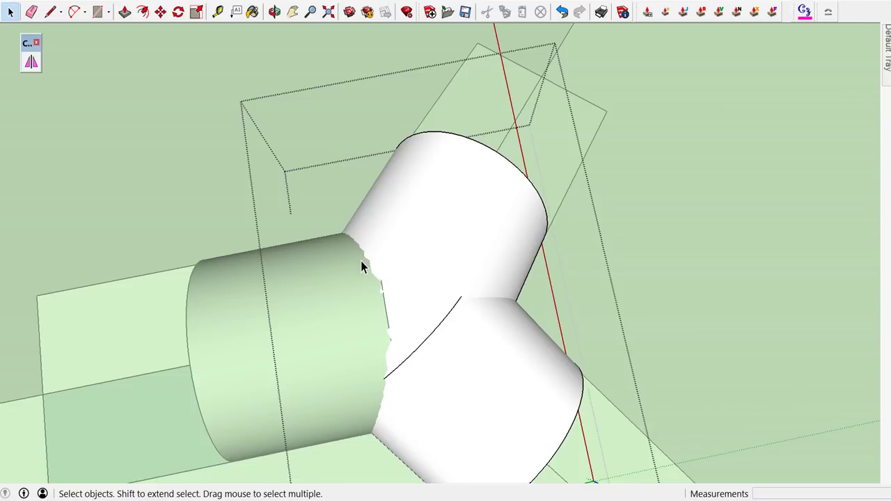
key("e")
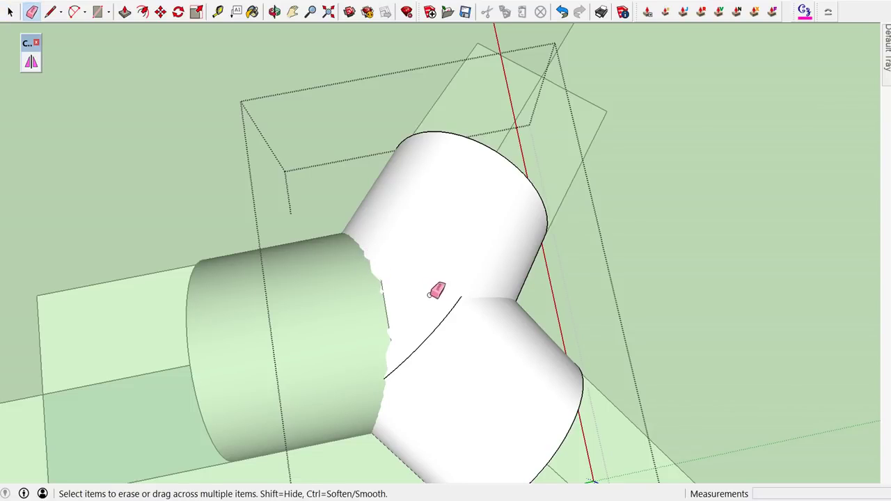
left_click_drag(457, 301, 418, 356)
left_click_drag(453, 302, 417, 344)
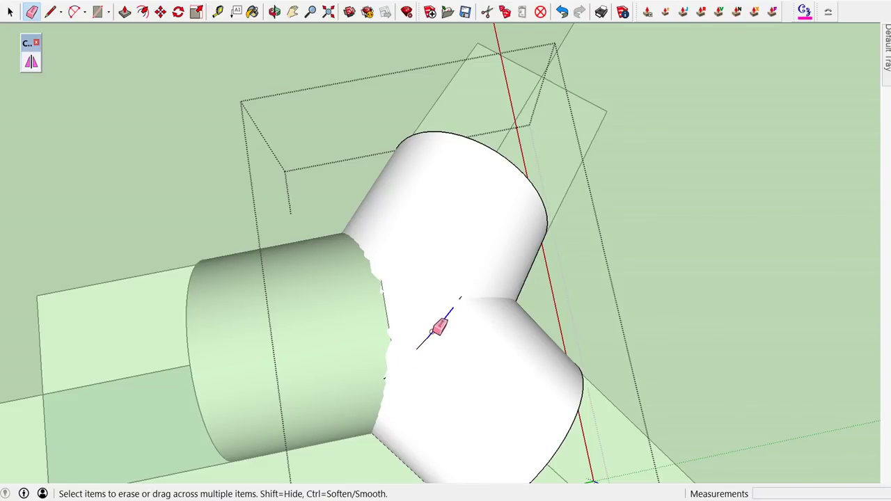
left_click(459, 299)
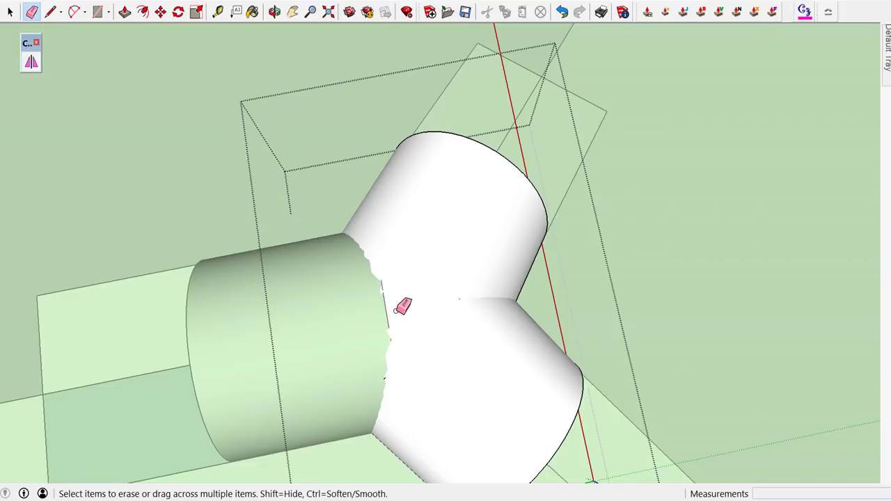
middle_click_drag(397, 308, 408, 290)
scroll(409, 289, "down", 2)
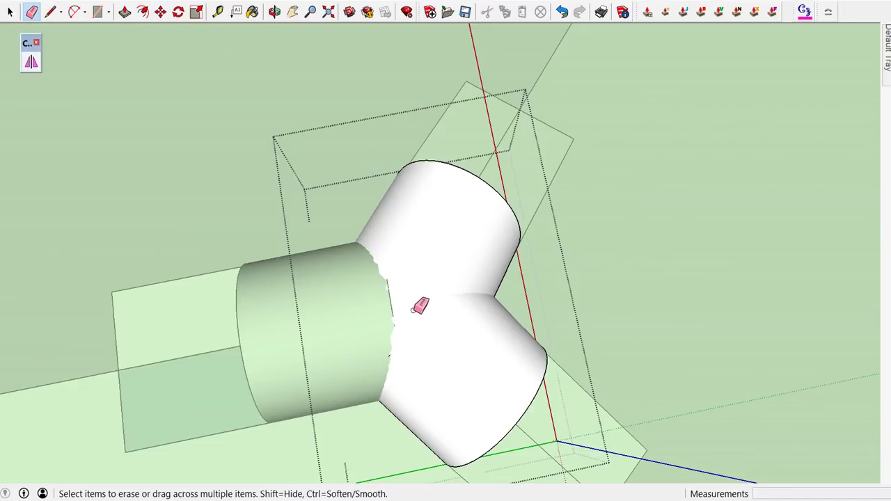
- Open the upper cylinder within the fitting group and erase the leftover seam edge segments
key("space")
scroll(244, 84, "down", 3)
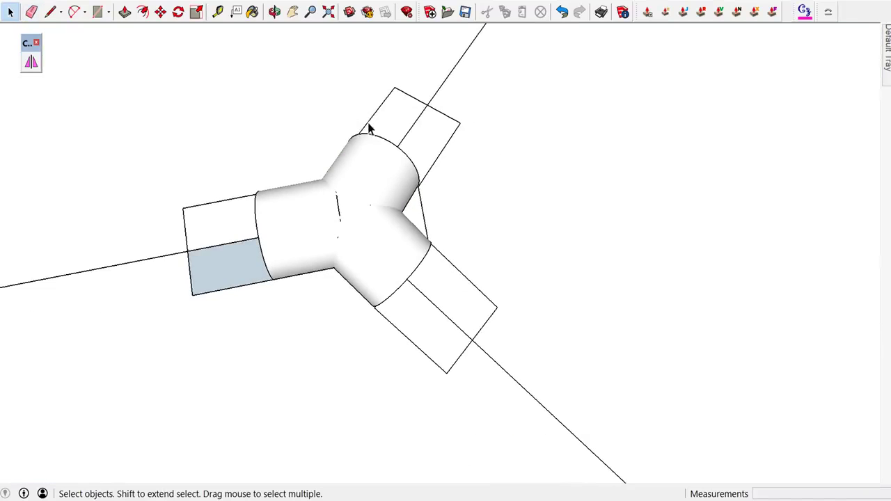
middle_click_drag(368, 129, 303, 81)
scroll(348, 87, "up", 2)
scroll(424, 94, "up", 2)
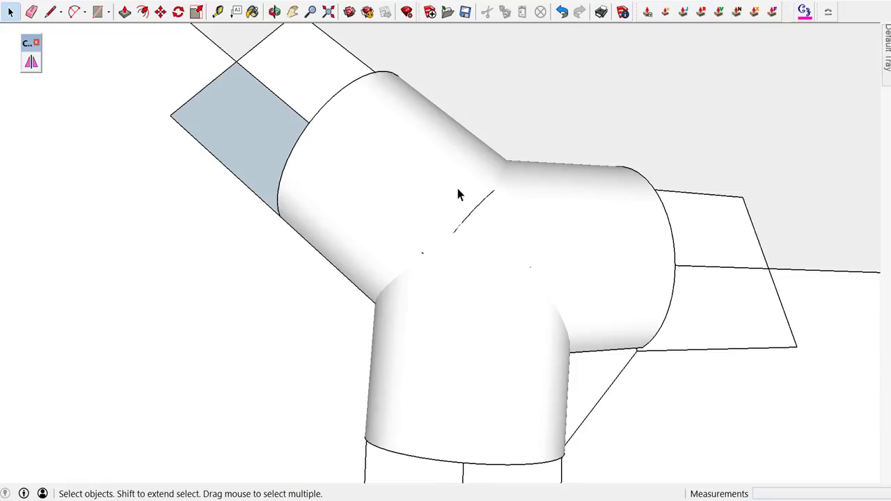
double_click(505, 213)
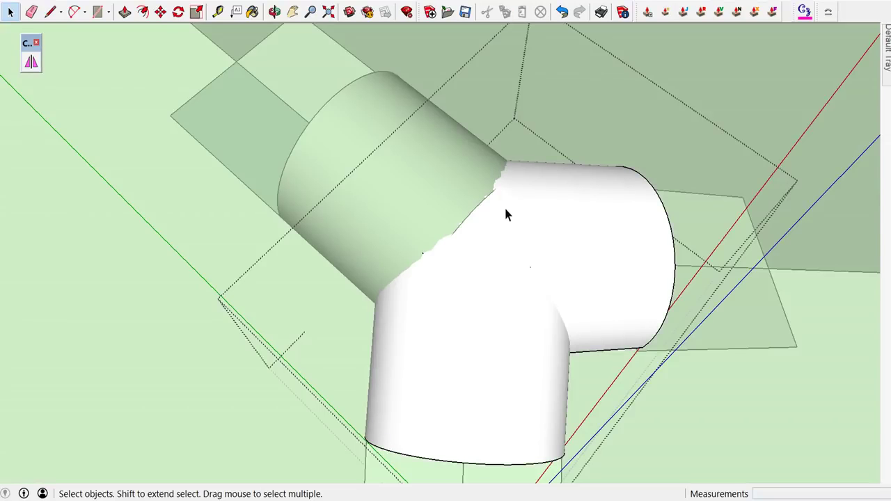
double_click(450, 175)
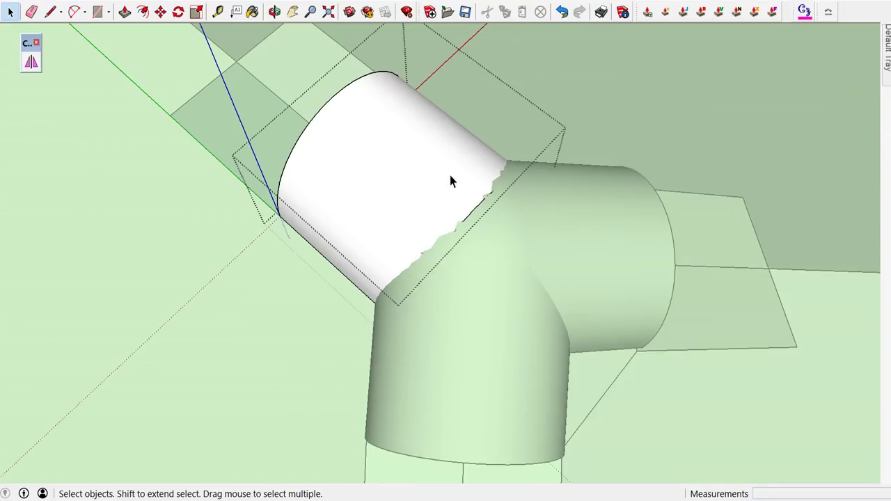
triple_click(449, 174)
scroll(471, 187, "up", 1)
scroll(471, 186, "up", 1)
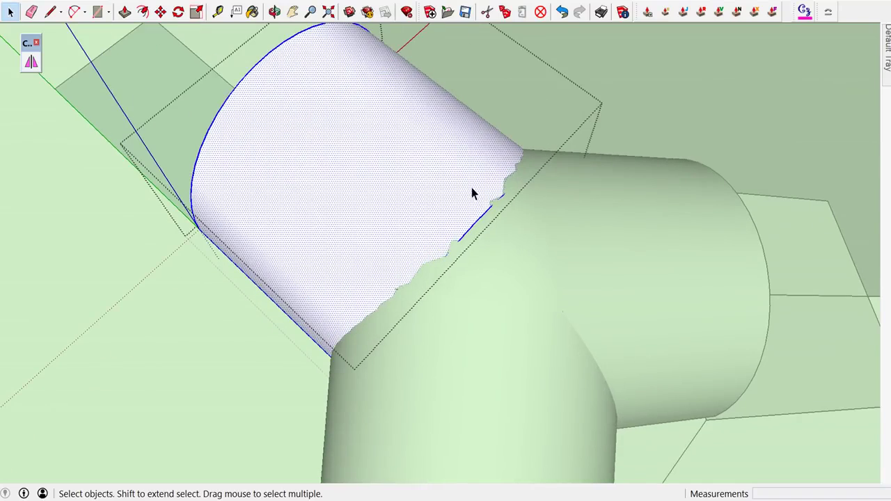
key("e")
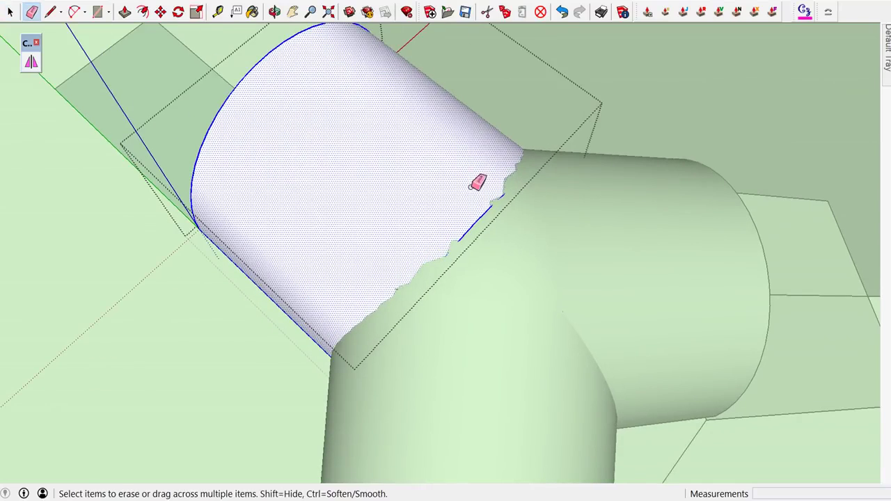
left_click(504, 195)
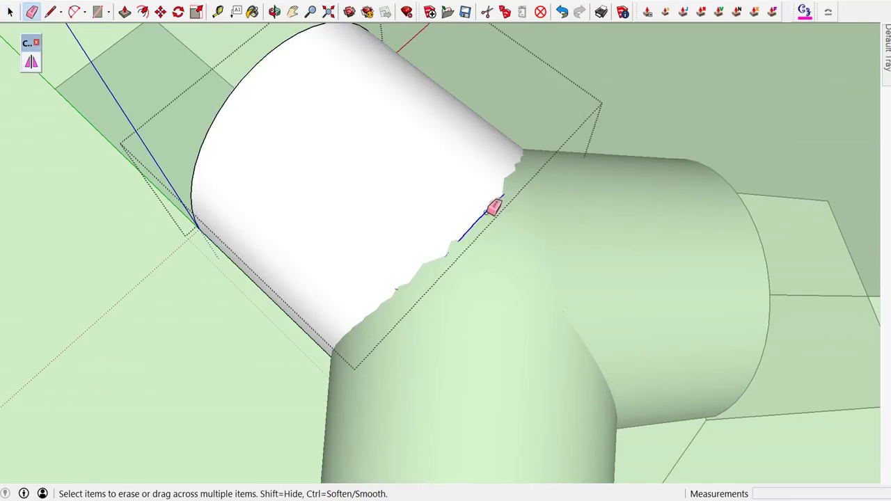
left_click(469, 227)
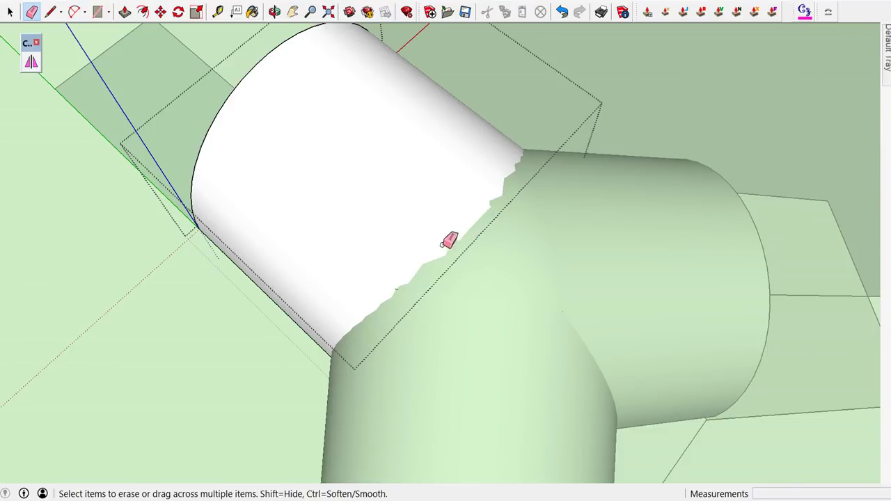
- Zoom in on the arch junction and select the roof panel in front of the arch
scroll(443, 228, "down", 1)
scroll(450, 224, "down", 2)
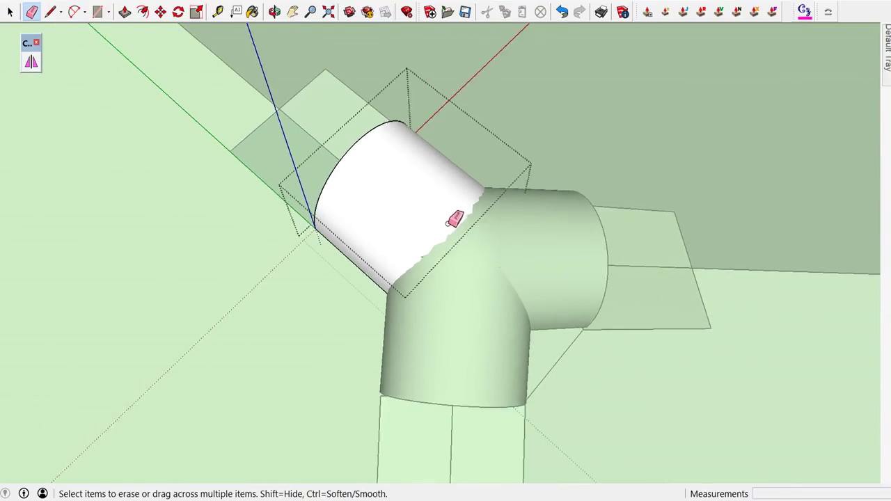
scroll(454, 213, "down", 1)
key("alt+space")
key("Escape")
scroll(229, 189, "down", 2)
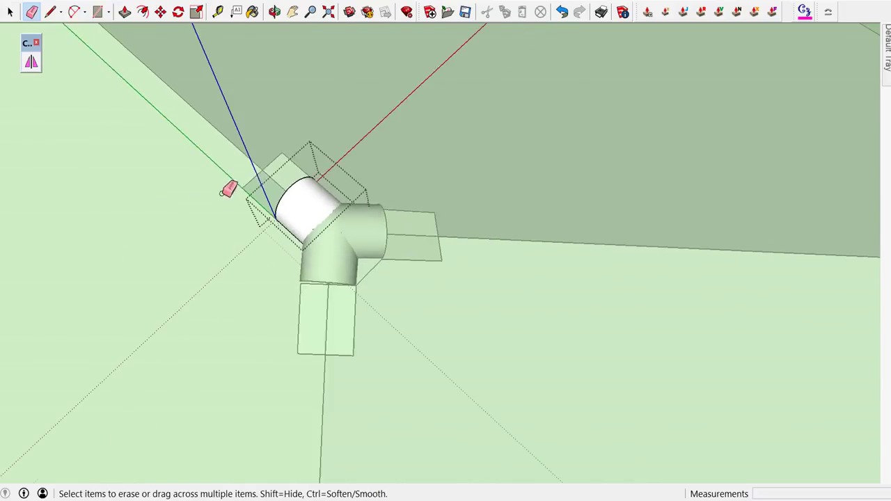
scroll(358, 139, "down", 2)
scroll(402, 119, "down", 3)
key("space")
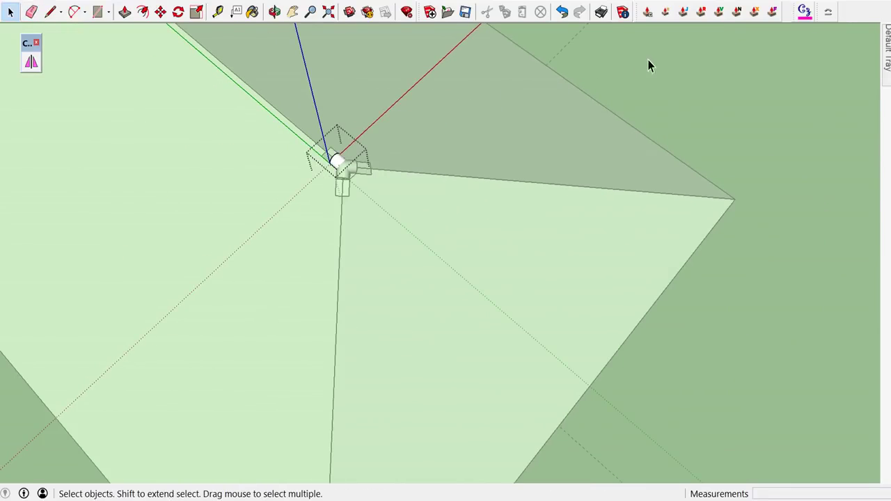
scroll(410, 144, "up", 1)
mouse_move(410, 143)
middle_mouse_down()
mouse_move(221, 102)
mouse_move(253, 128)
middle_mouse_up()
scroll(253, 128, "up", 2)
middle_click_drag(318, 159, 313, 143)
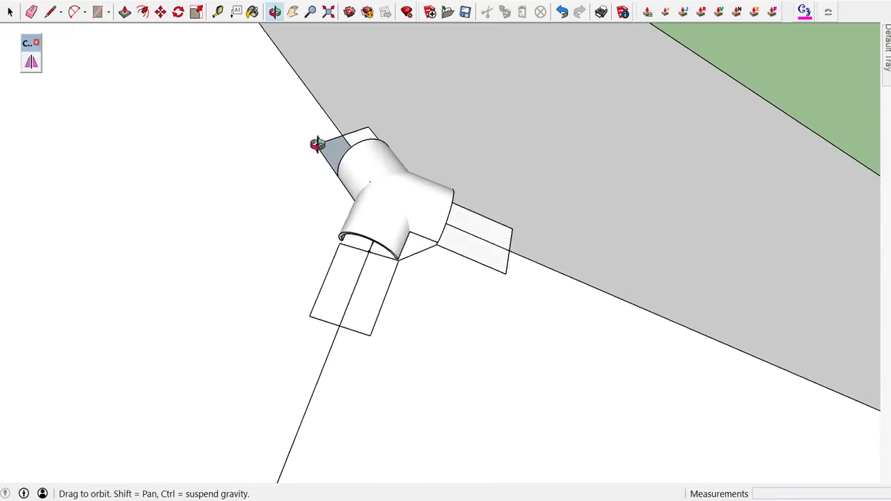
scroll(418, 268, "up", 5)
left_click(418, 268)
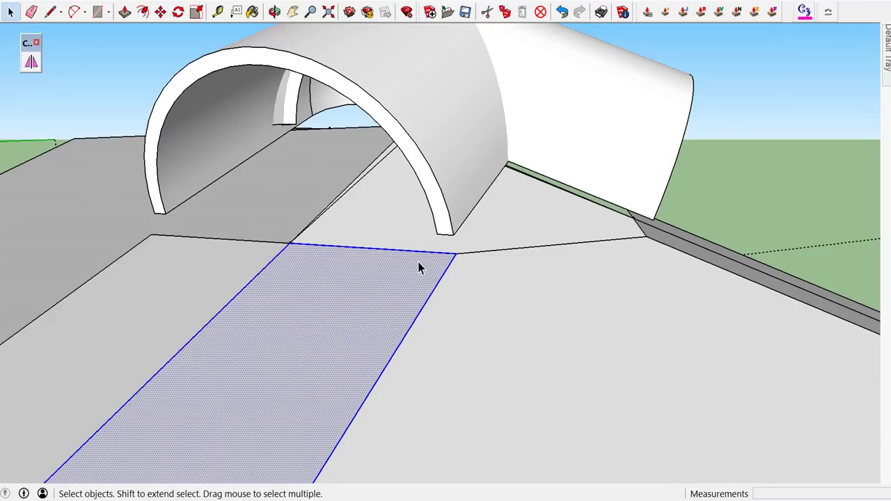
- Group the panel under the arch and move it 11.14 mm so its corner meets the arch foot
right_click(414, 265)
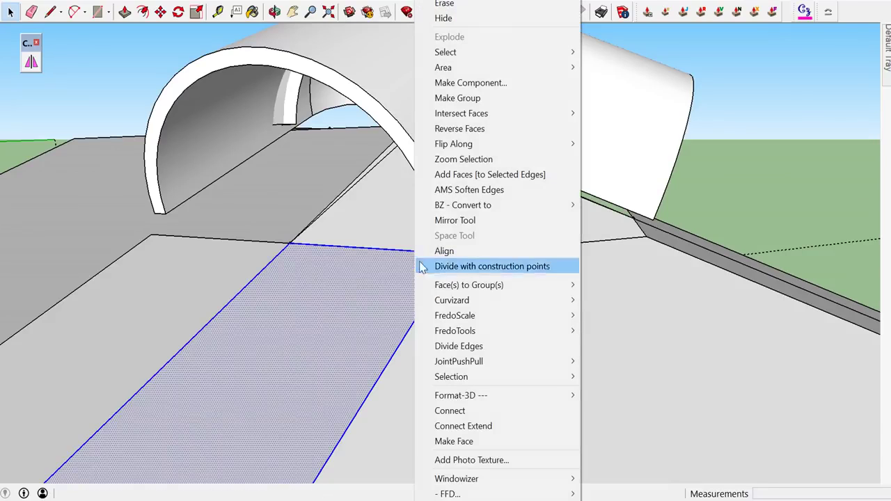
left_click(502, 110)
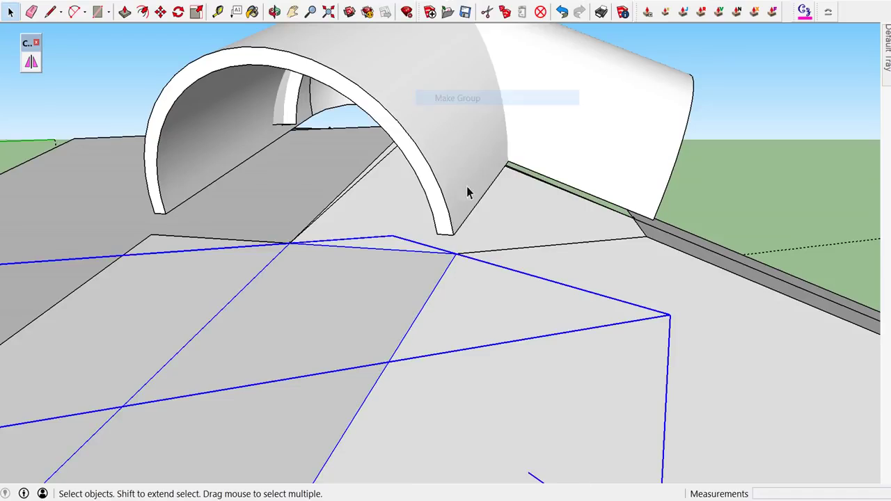
key("m")
left_click(452, 255)
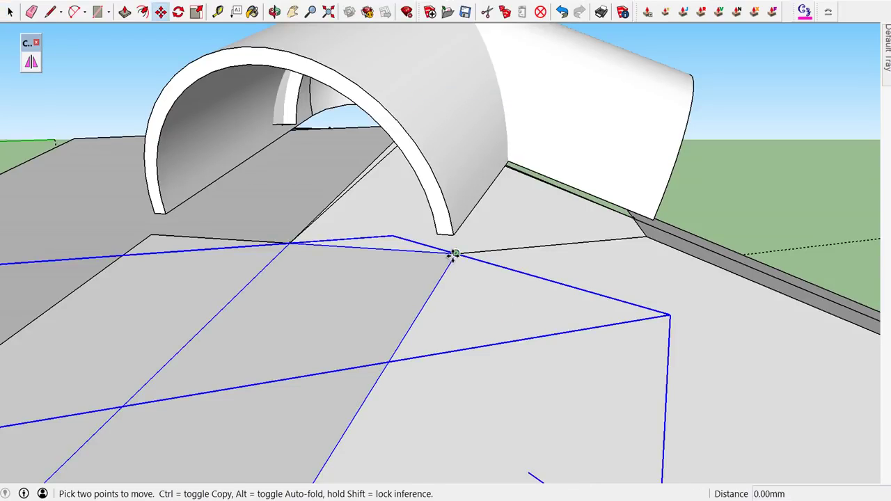
left_click(452, 237)
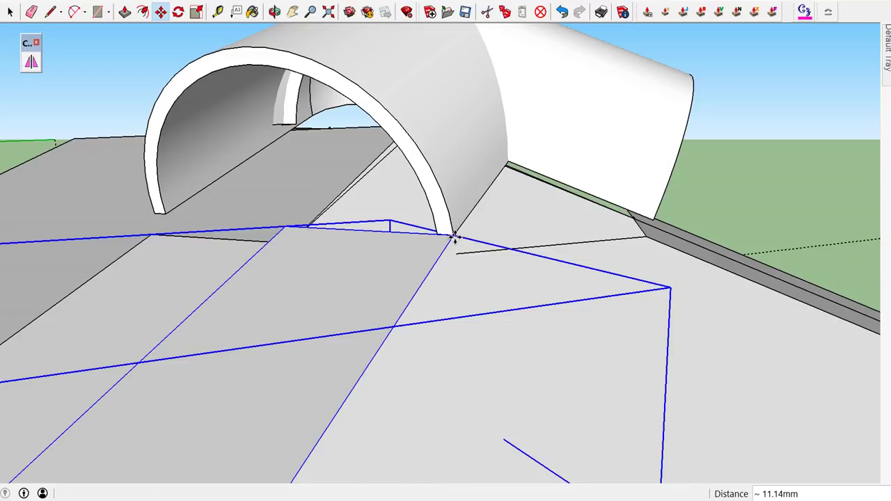
key("space")
- Orbit in to inspect the panel group's fit against the arch, leaving it in place
middle_click_drag(457, 243, 499, 206)
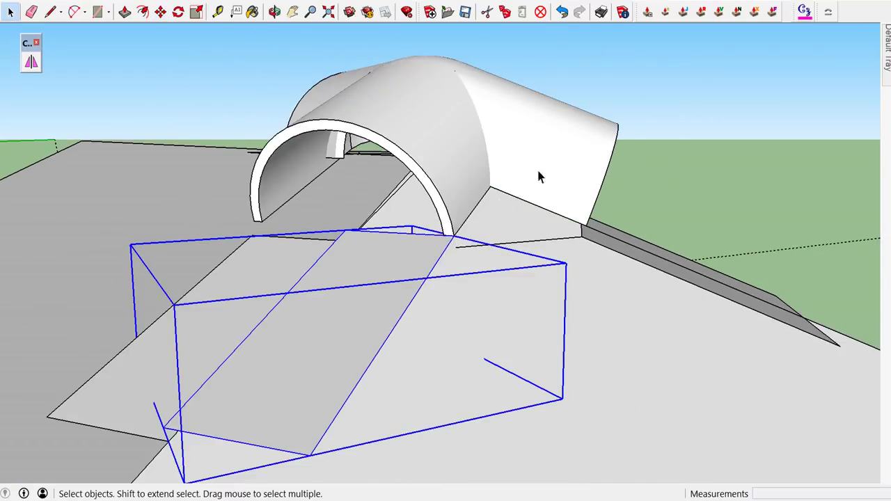
left_click(643, 91)
mouse_move(562, 145)
middle_mouse_down()
mouse_move(589, 245)
mouse_move(518, 240)
middle_mouse_up()
scroll(453, 238, "down", 2)
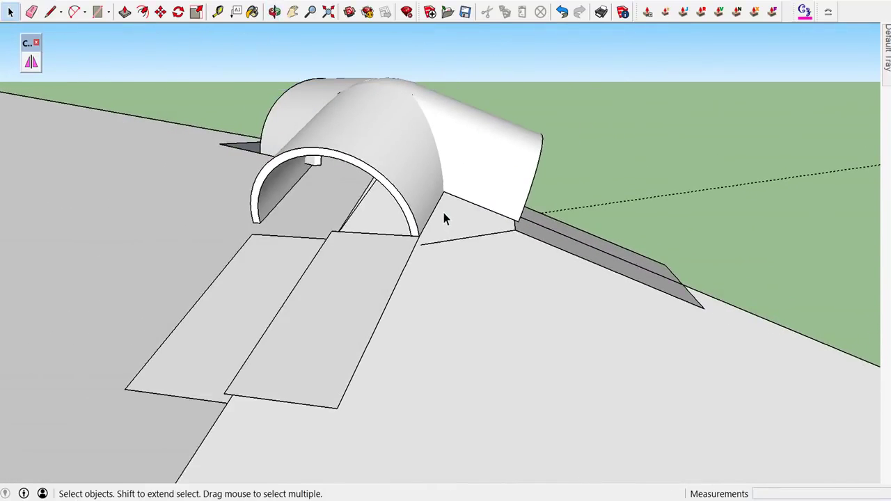
left_click(409, 257)
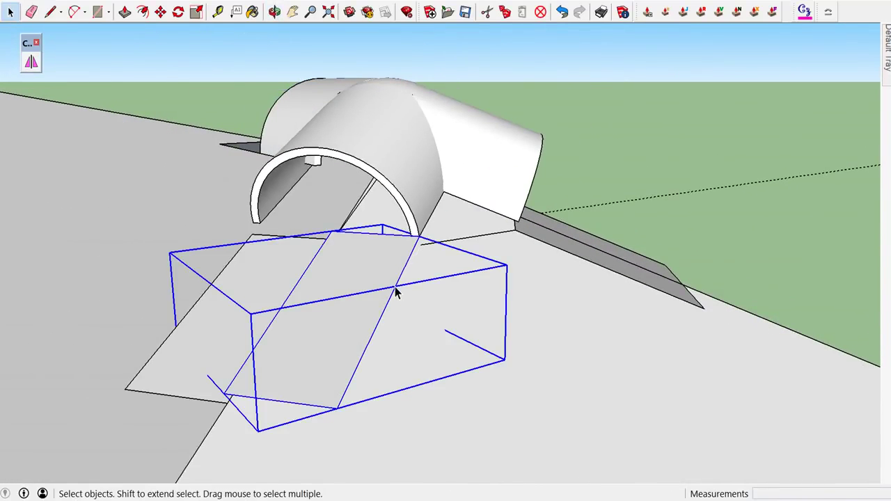
key("q")
key("m")
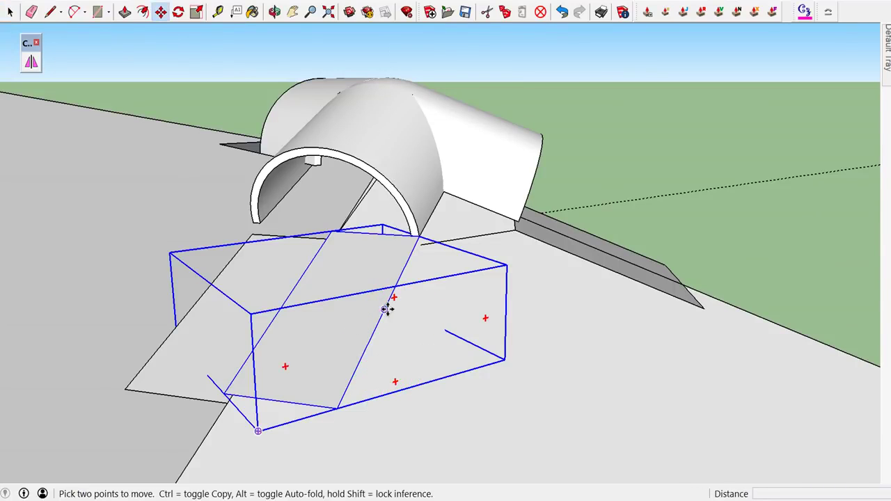
left_click(385, 308)
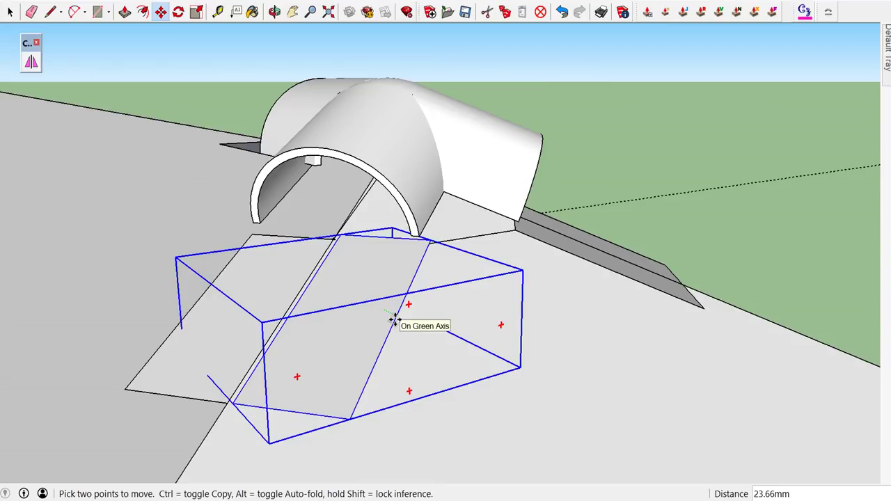
key("space")
- Explode the panel group into loose geometry and begin a line at the arch foot
right_click(339, 301)
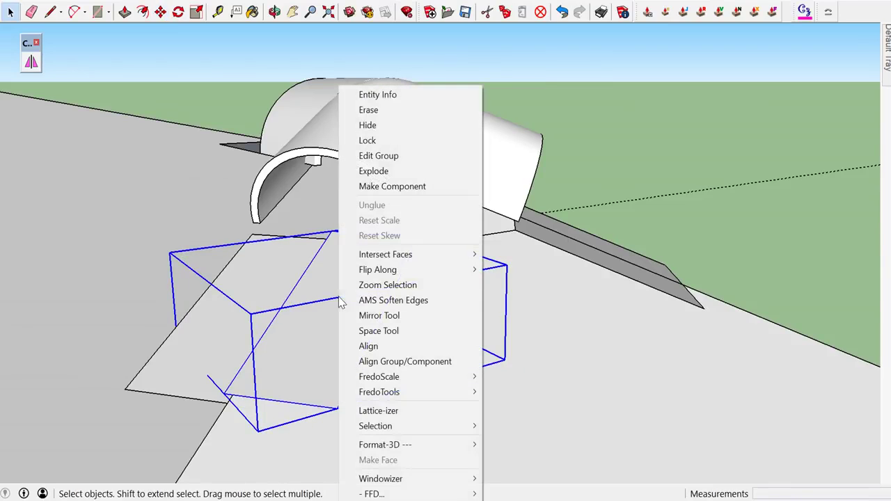
left_click(376, 170)
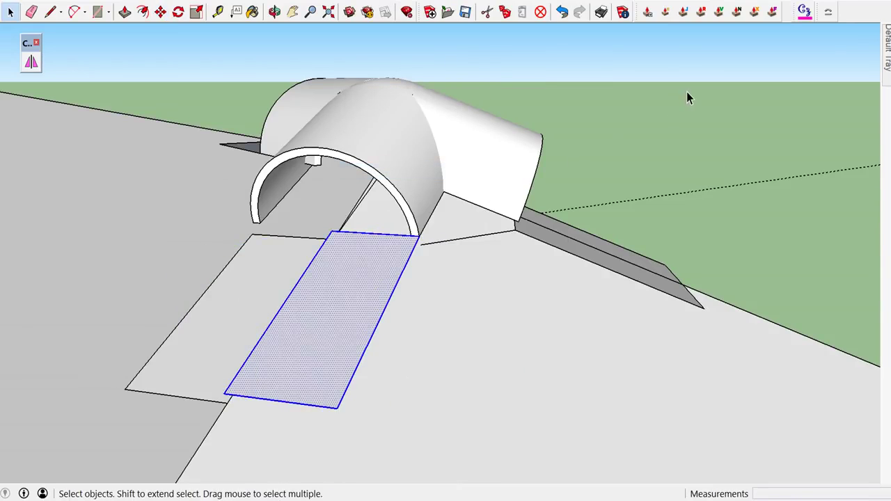
left_click(668, 111)
scroll(402, 204, "up", 3)
key("l")
left_click(437, 274)
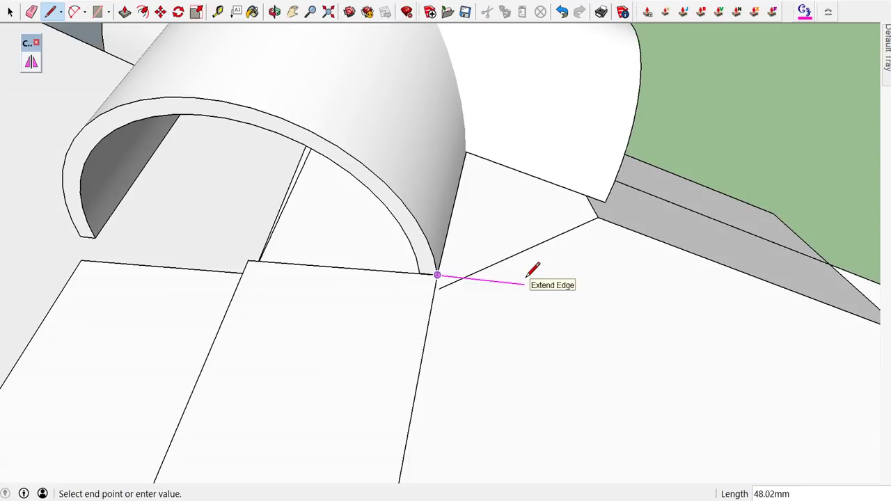
- Draw a 60 mm edge from the arch foot, then down and back to close the side strip
key("Return")
scroll(526, 276, "down", 5)
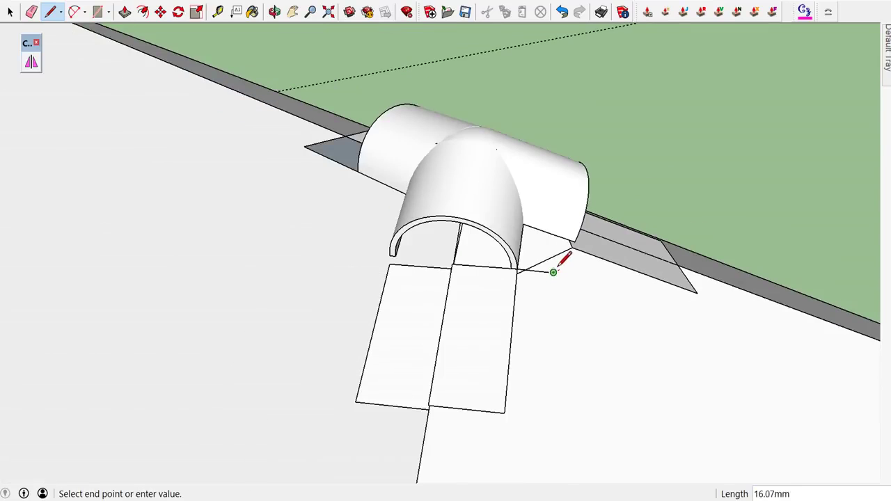
scroll(557, 272, "down", 2)
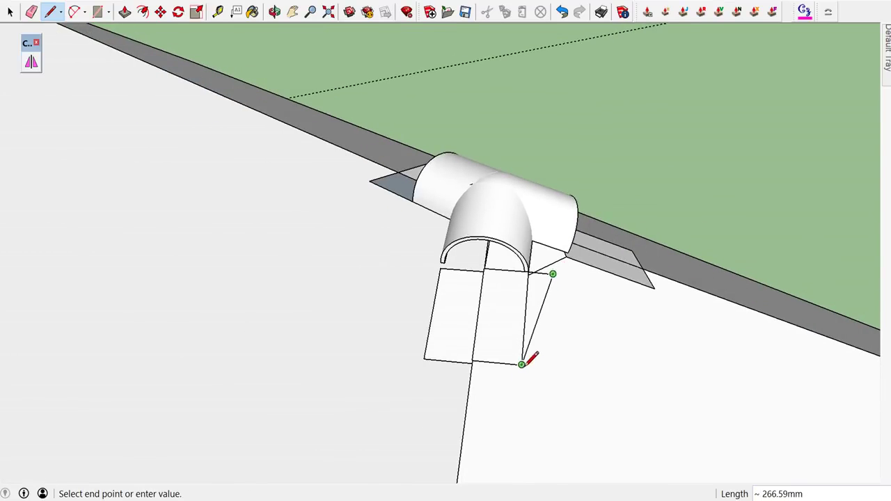
left_click(549, 367)
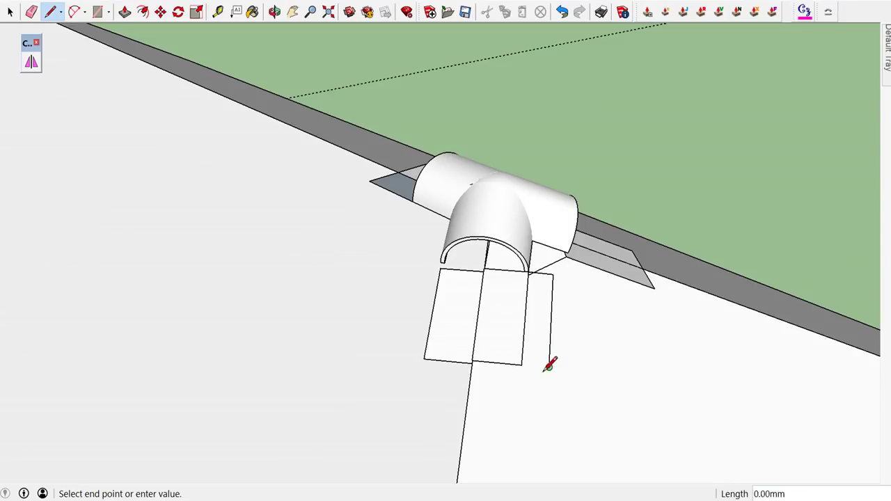
left_click(522, 364)
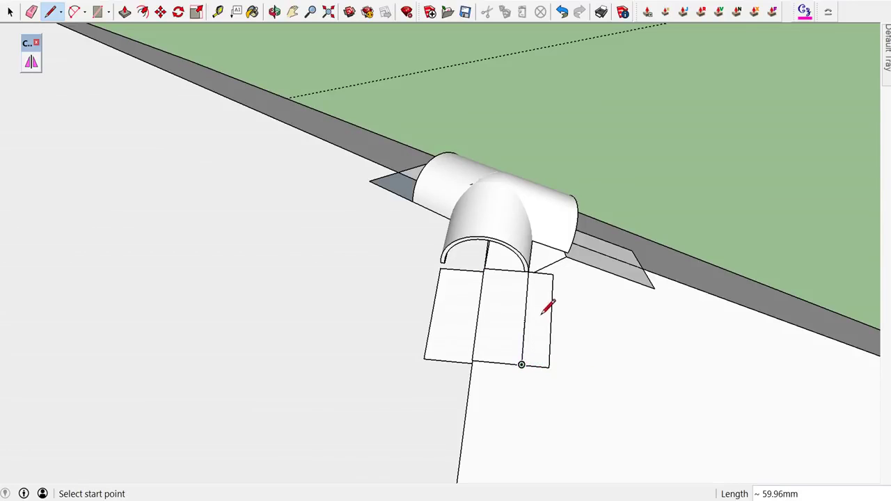
- Orbit around the new strip, then start a tape-measure guide from the panel corner
mouse_move(547, 298)
middle_mouse_down()
mouse_move(619, 305)
mouse_move(581, 229)
middle_mouse_up()
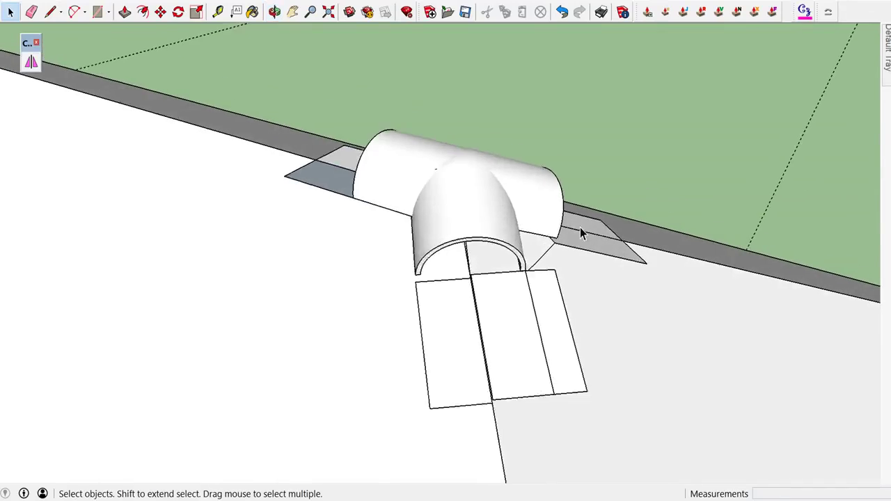
scroll(551, 257, "up", 4)
mouse_move(523, 288)
middle_mouse_down()
mouse_move(577, 302)
mouse_move(563, 318)
middle_mouse_up()
scroll(530, 313, "down", 2)
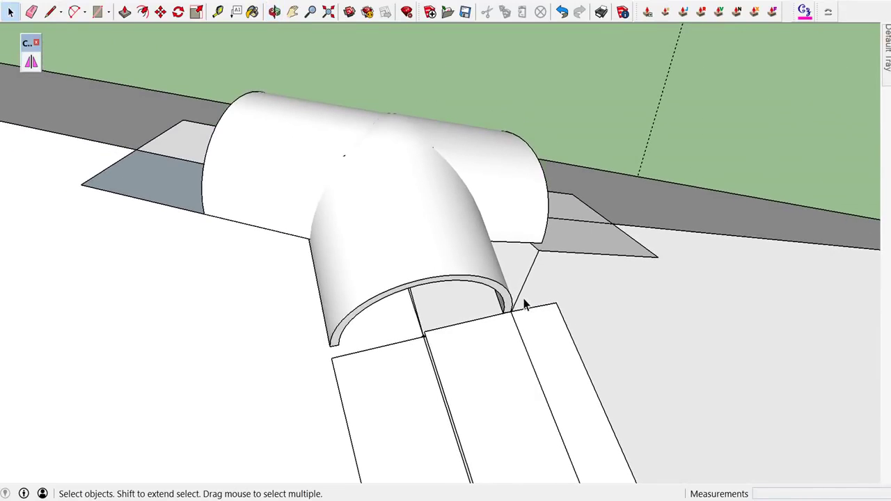
scroll(509, 328, "up", 1)
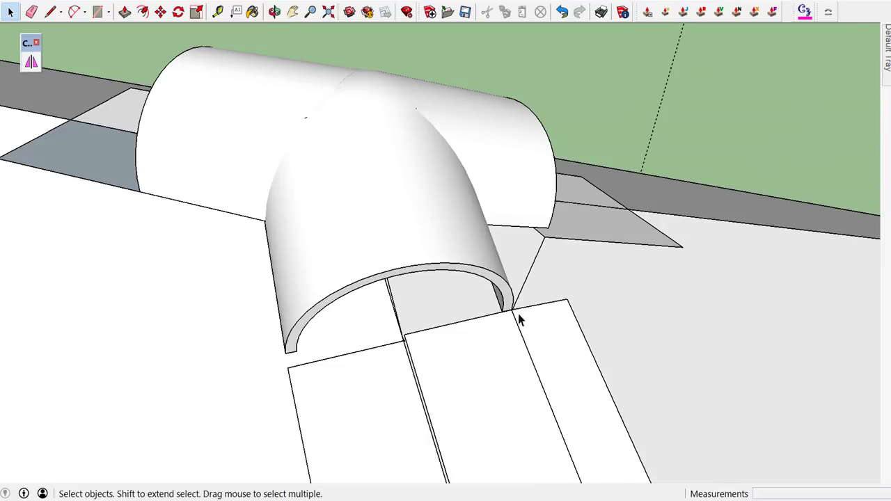
key("t")
left_click(512, 307)
middle_click_drag(523, 294, 556, 355)
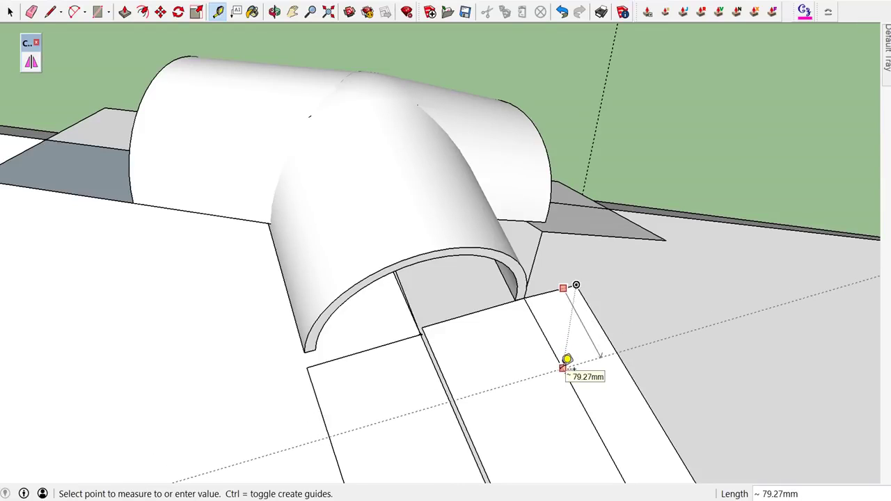
type("60")
- Place a 60 mm guide from the panel corner, then undo it
key("Return")
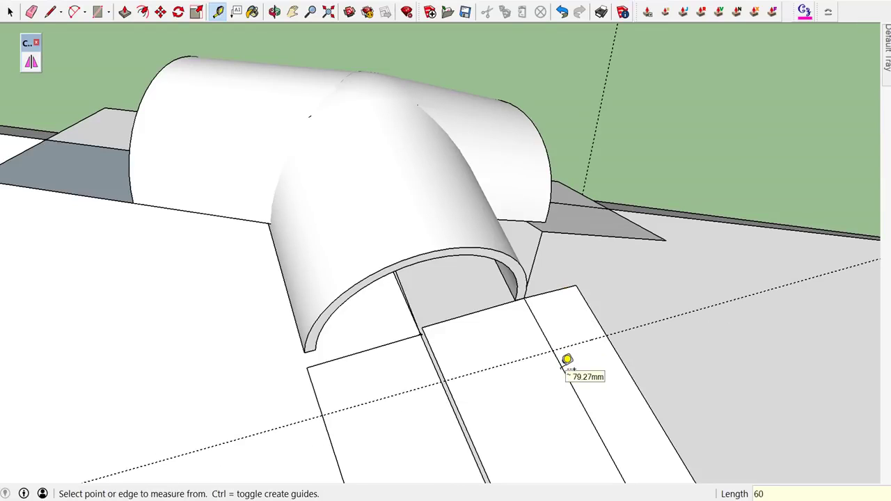
key("space")
mouse_move(562, 369)
middle_mouse_down()
mouse_move(661, 306)
mouse_move(638, 353)
mouse_move(475, 232)
middle_mouse_up()
scroll(661, 307, "up", 3)
key("ctrl+z")
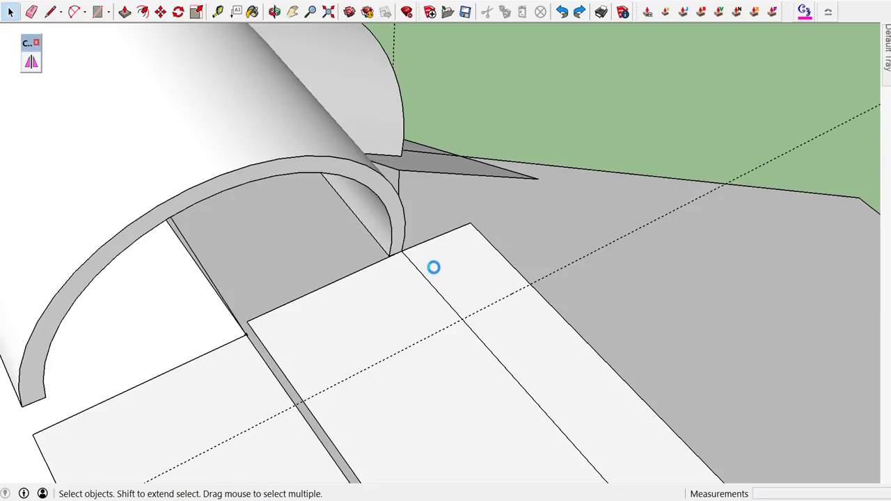
- Draw an arc from the arch foot across the panel with a 60 mm bulge
key("a")
scroll(439, 250, "up", 2)
scroll(442, 250, "up", 2)
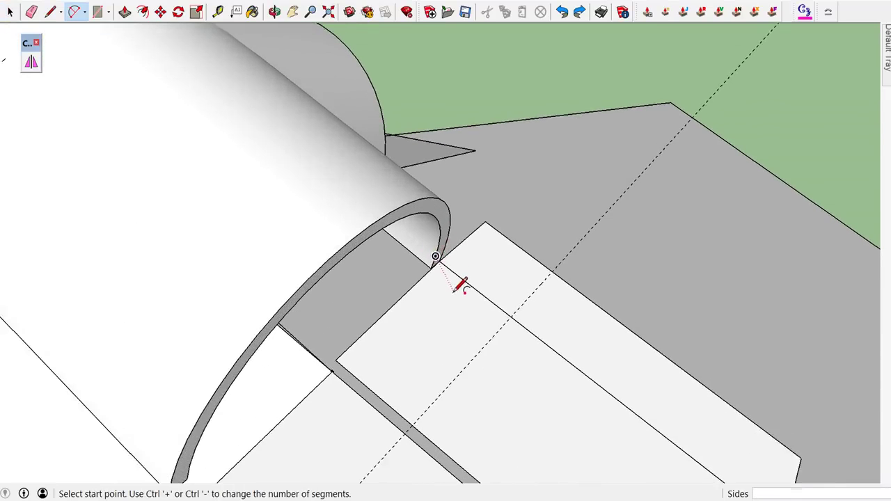
left_click(435, 256)
middle_click_drag(439, 264, 295, 243)
left_click(285, 250)
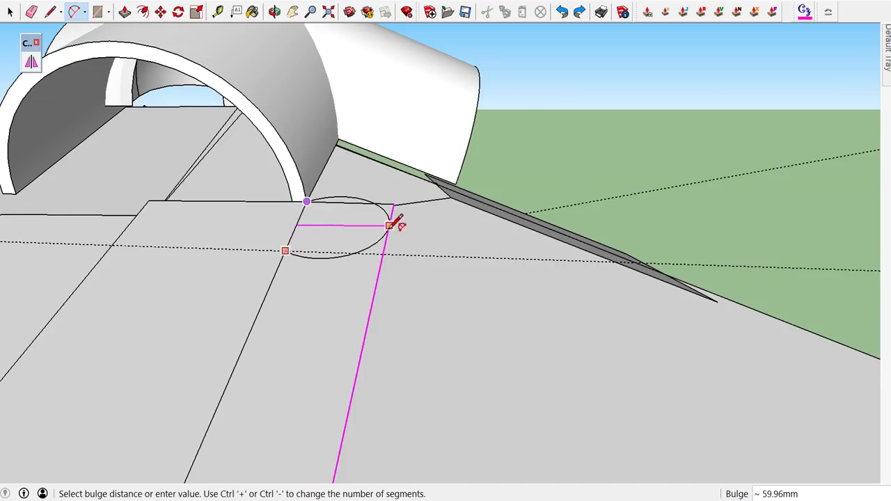
middle_click_drag(391, 226, 453, 237)
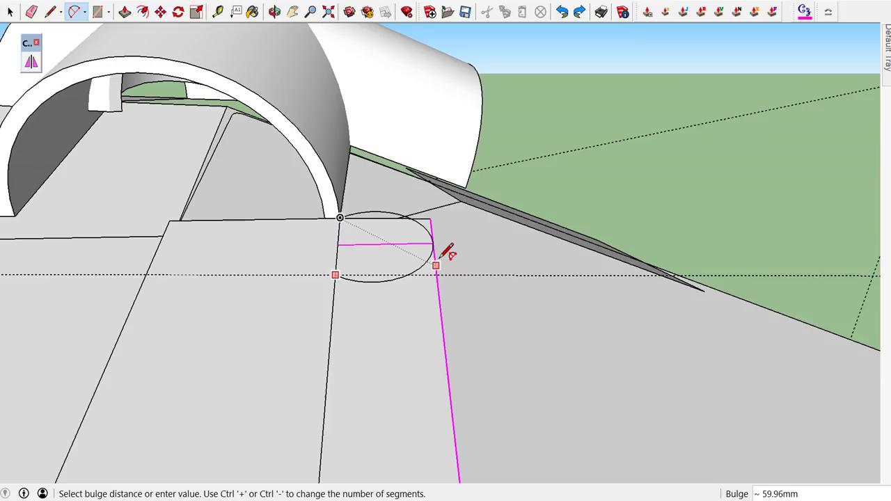
type("60")
key("Return")
key("space")
mouse_move(433, 255)
middle_mouse_down()
mouse_move(325, 254)
mouse_move(439, 272)
middle_mouse_up()
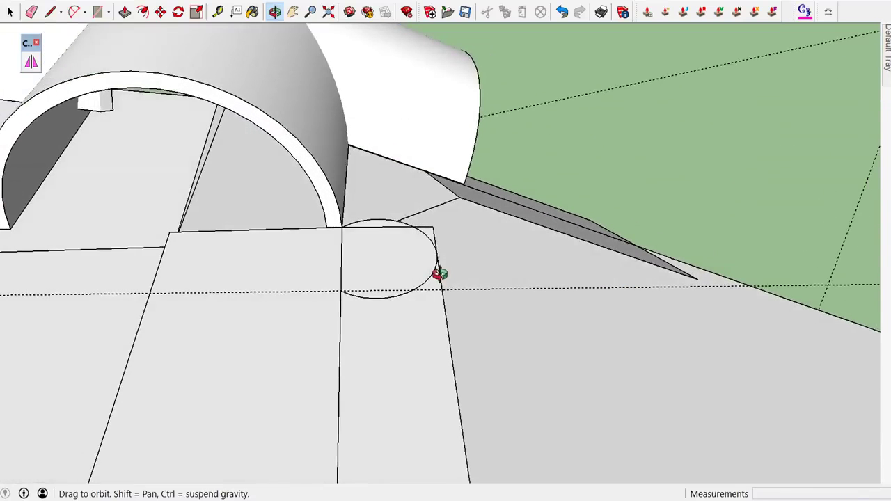
- Add tape-measure guides parallel to the panel edges, one 10 mm in from the top edge
key("t")
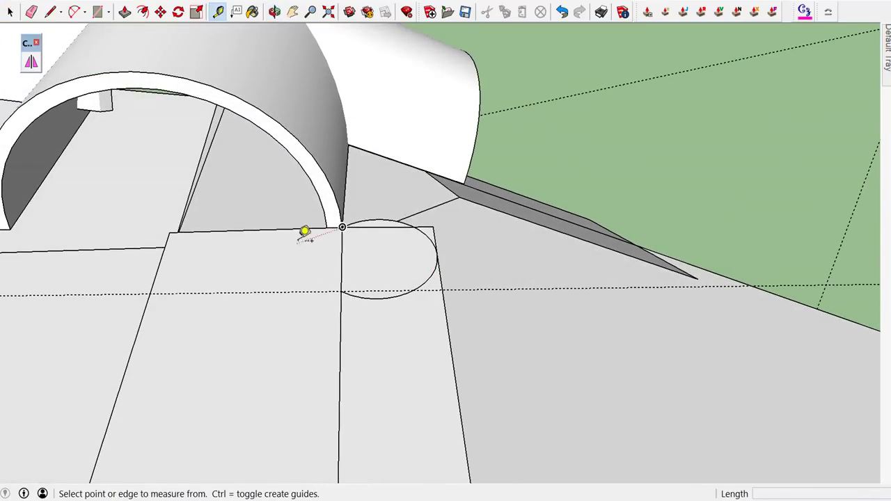
left_click(298, 229)
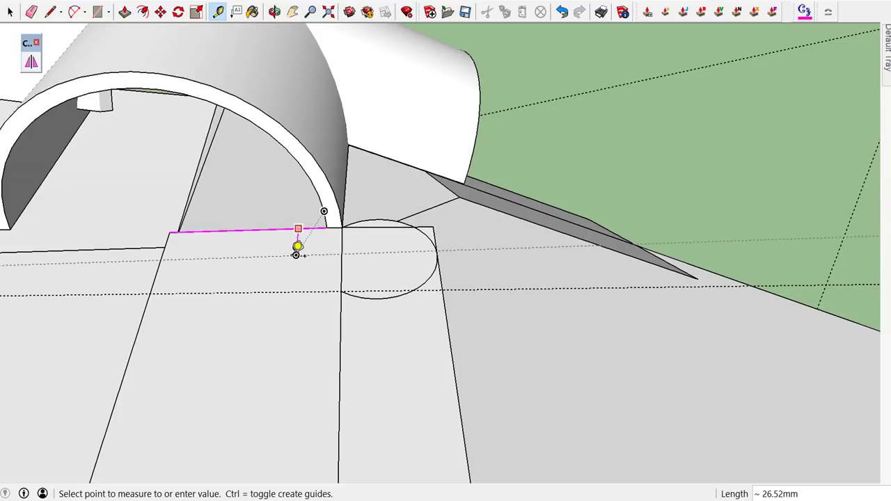
key("Return")
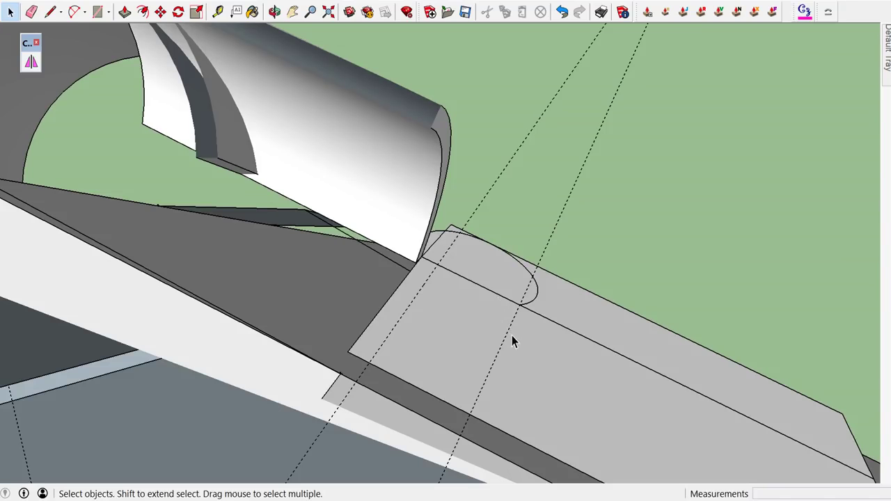
key("t")
left_click(511, 324)
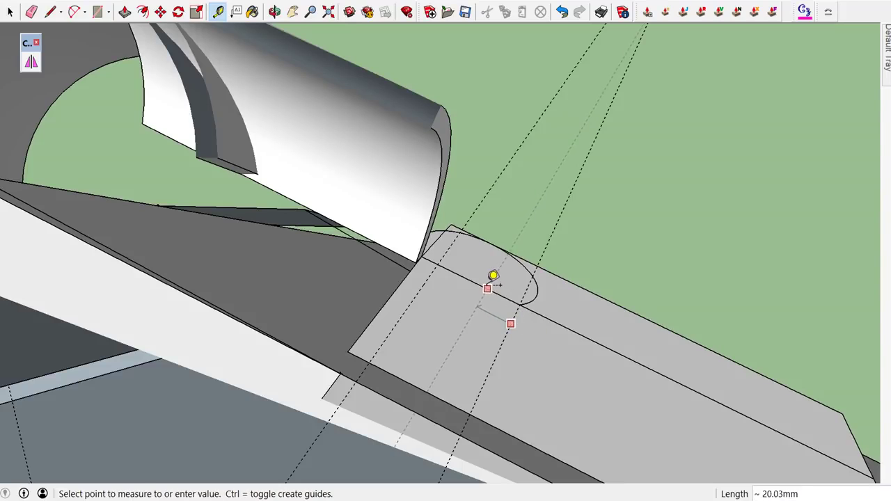
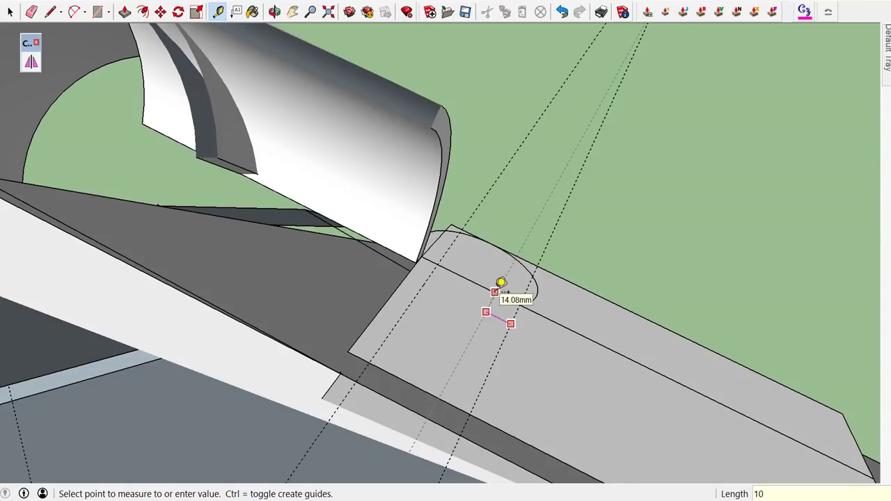
- Place the tape guide, then draw a 2-point arc with a 50 mm bulge inside the circle at the tile end
key("Return")
key("space")
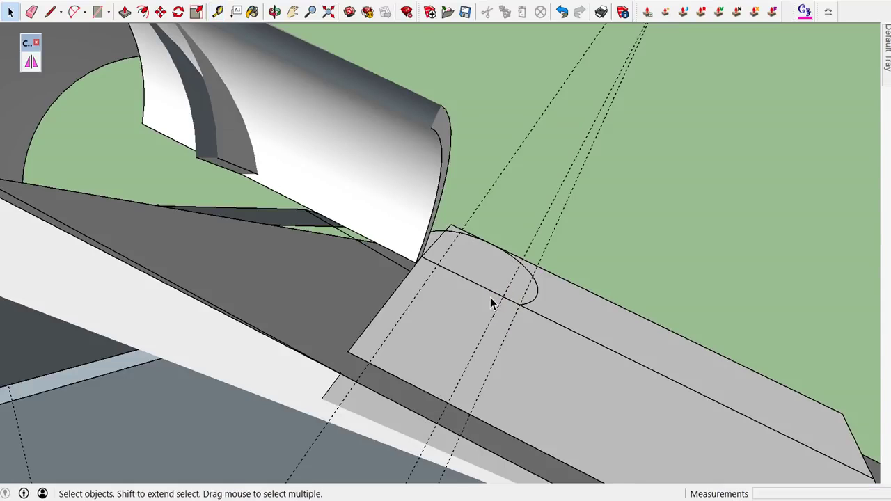
key("a")
left_click(437, 264)
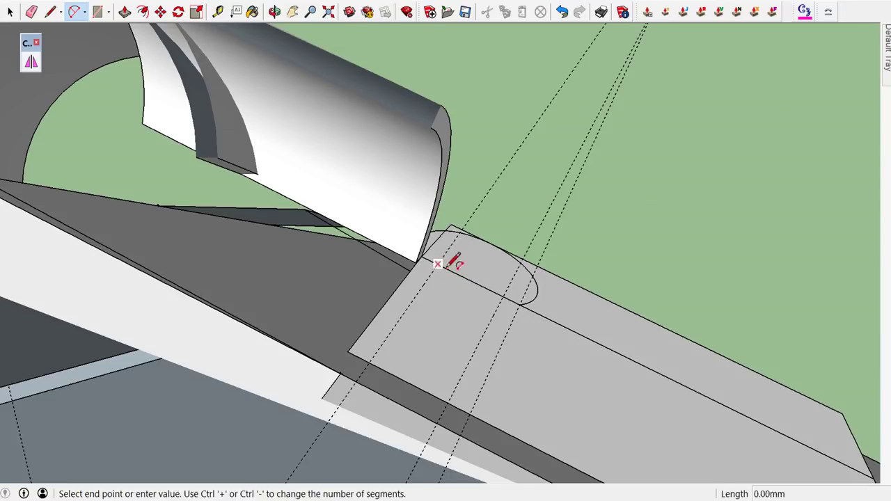
left_click(400, 263)
left_click(444, 314)
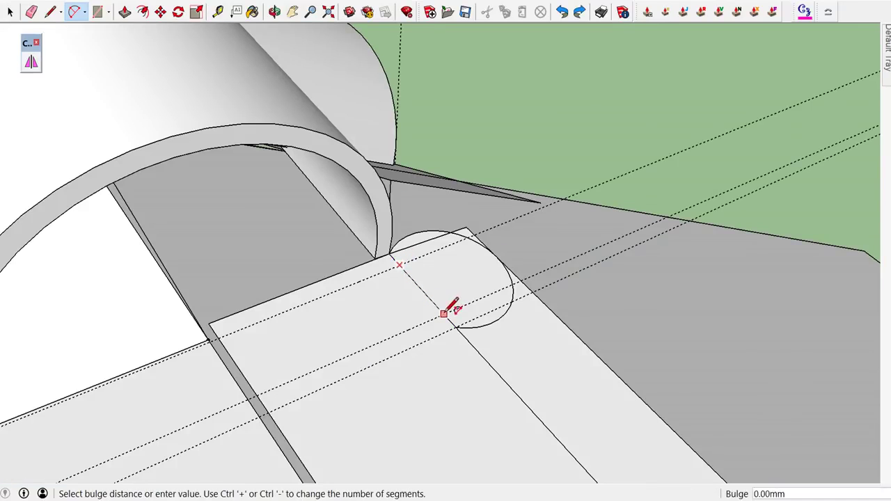
middle_click_drag(493, 258, 313, 284)
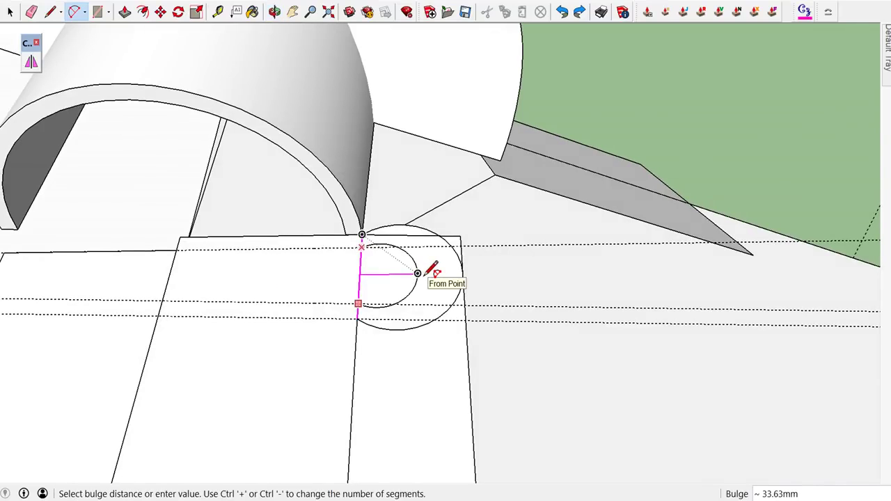
middle_click_drag(423, 265, 432, 215)
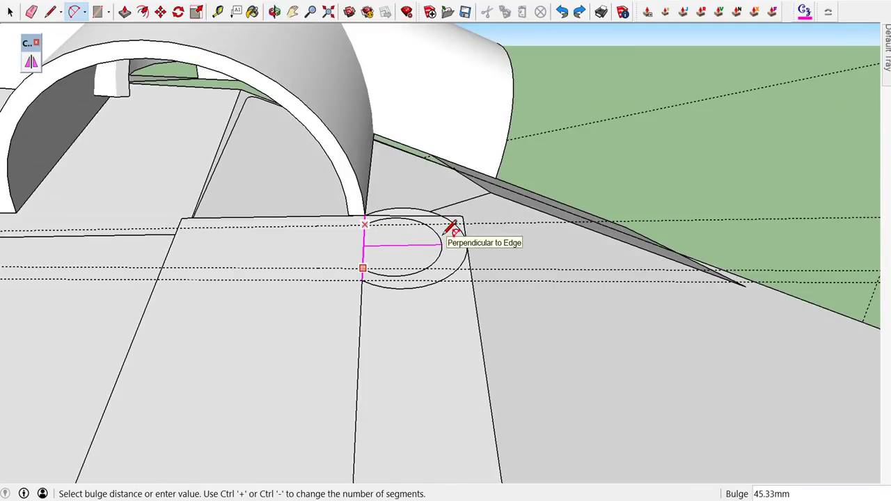
type("0")
key("Return")
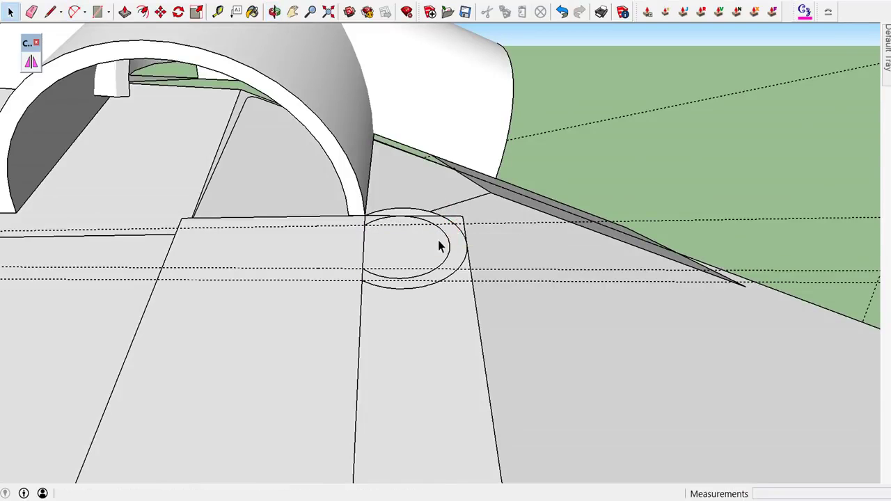
- Select the crescent face between the arc and the circle
mouse_move(455, 271)
middle_mouse_down()
mouse_move(585, 320)
mouse_move(517, 271)
mouse_move(596, 284)
mouse_move(501, 238)
mouse_move(397, 332)
mouse_move(393, 318)
middle_mouse_up()
key("space")
left_click(503, 268)
scroll(487, 241, "up", 1)
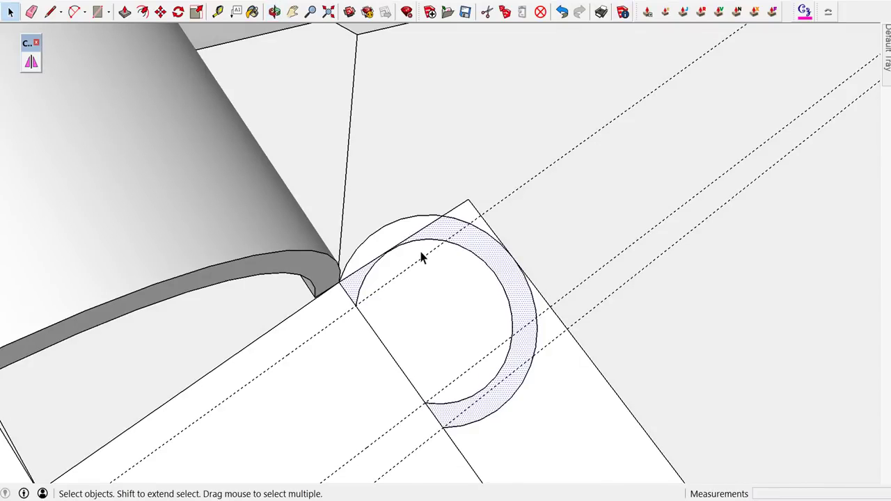
- Erase the stray short edge running from the corner to the outer circle
key("e")
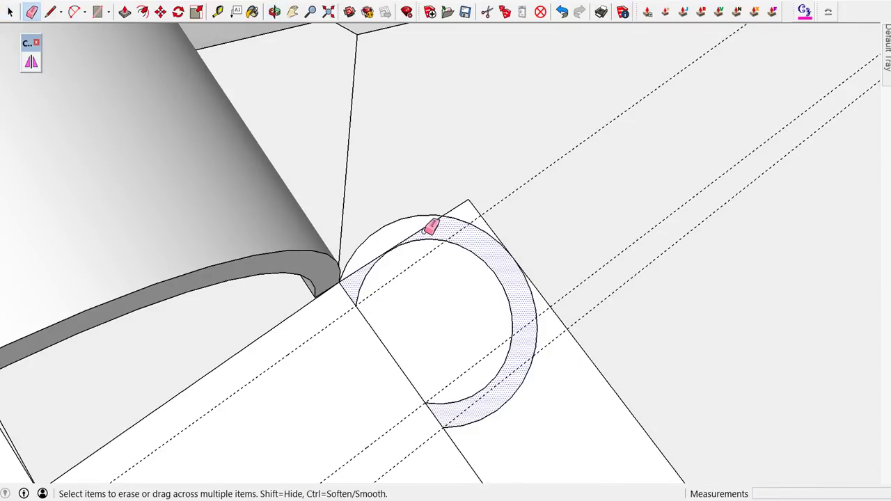
left_click(429, 222)
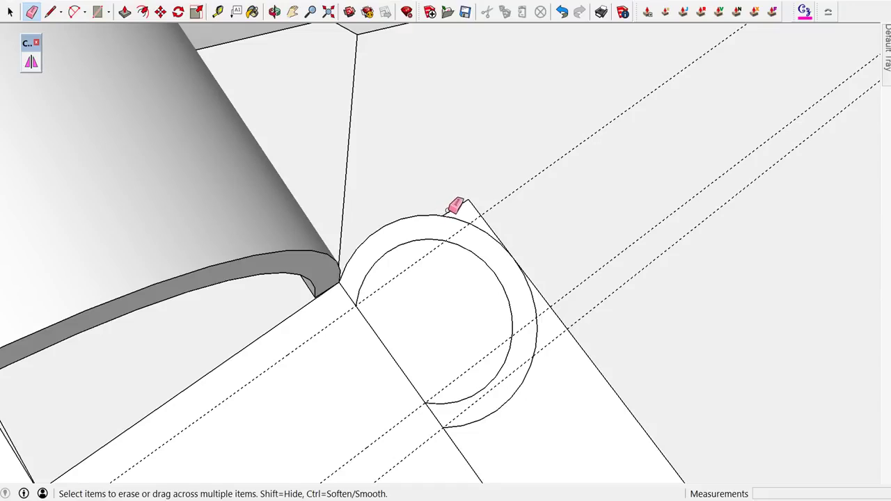
left_click_drag(472, 199, 545, 289)
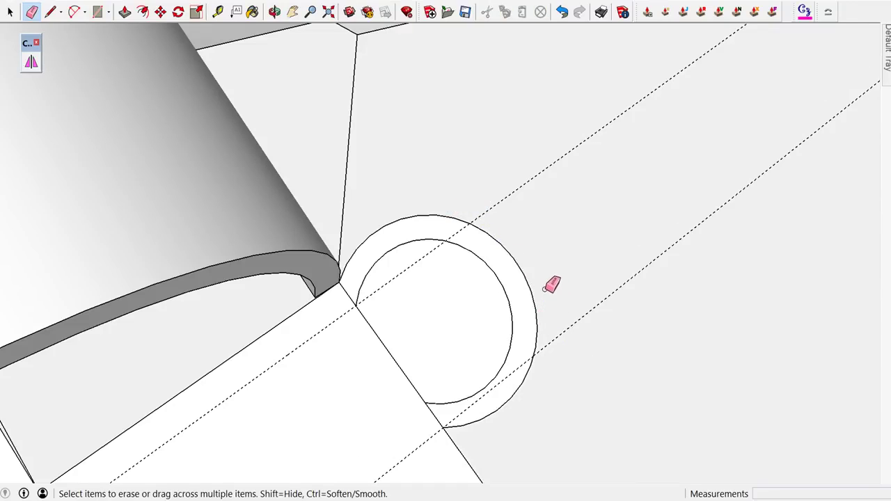
key("space")
- Make the ring face and its edges into a group
double_click(508, 289)
right_click(508, 288)
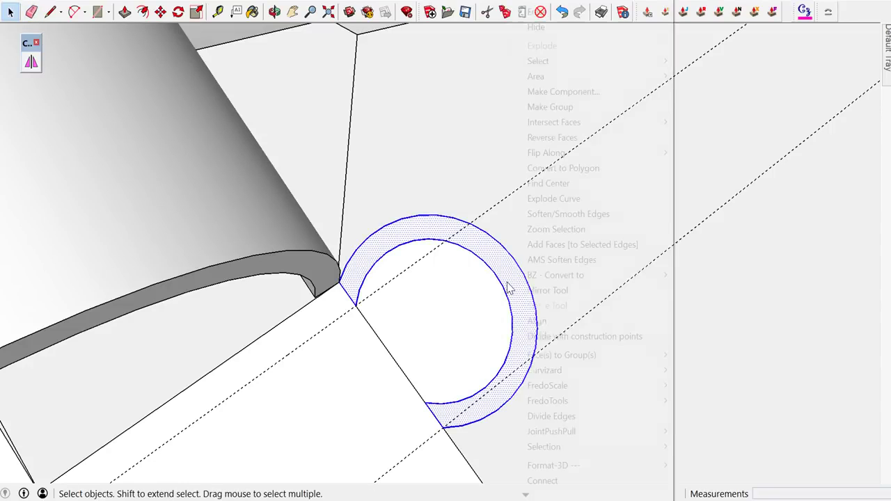
left_click(555, 108)
scroll(524, 149, "down", 3)
- Open the arch group for editing
mouse_move(524, 149)
middle_mouse_down()
mouse_move(412, 41)
mouse_move(385, 70)
middle_mouse_up()
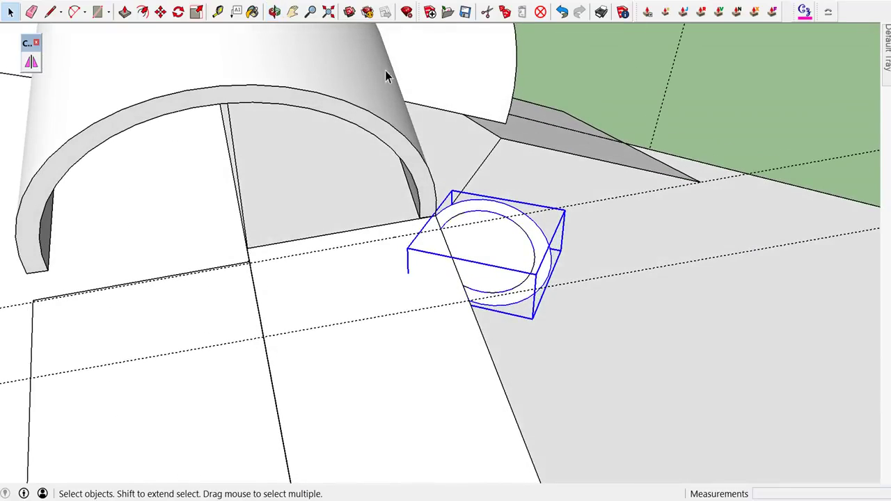
left_click(369, 116)
double_click(371, 120)
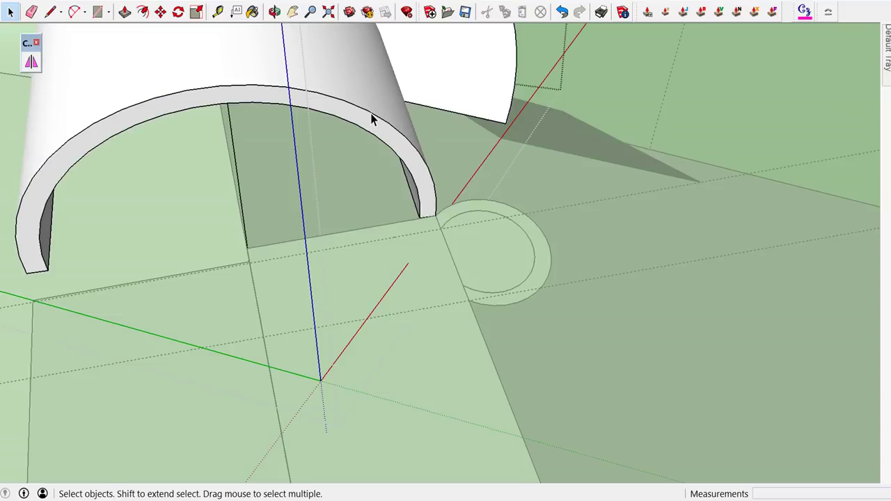
- Draw a line from the arch's base corner to the ring's endpoint
key("l")
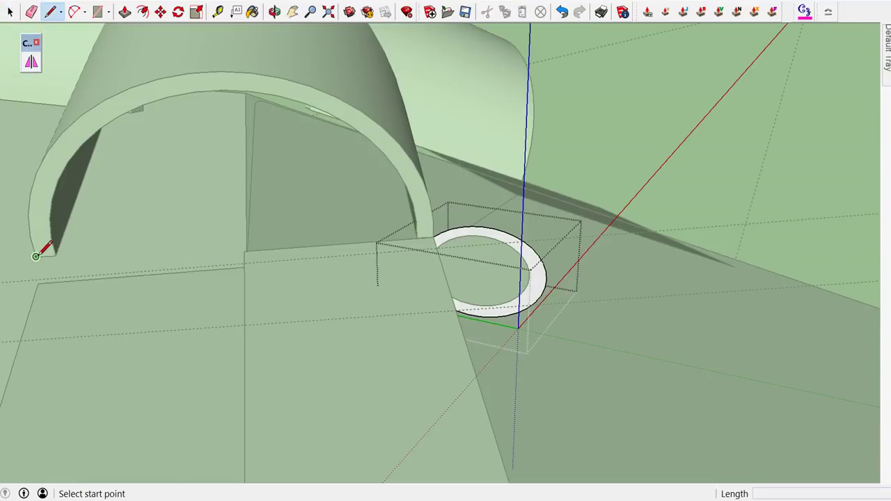
left_click(35, 256)
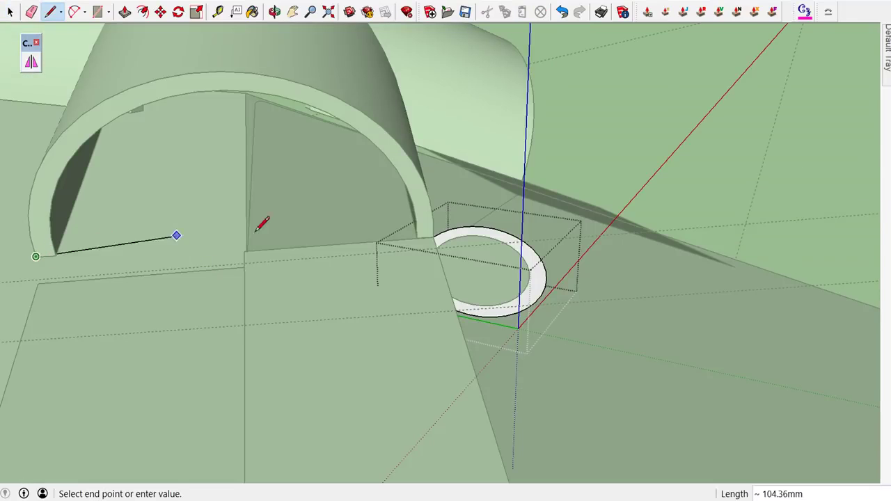
left_click(433, 238)
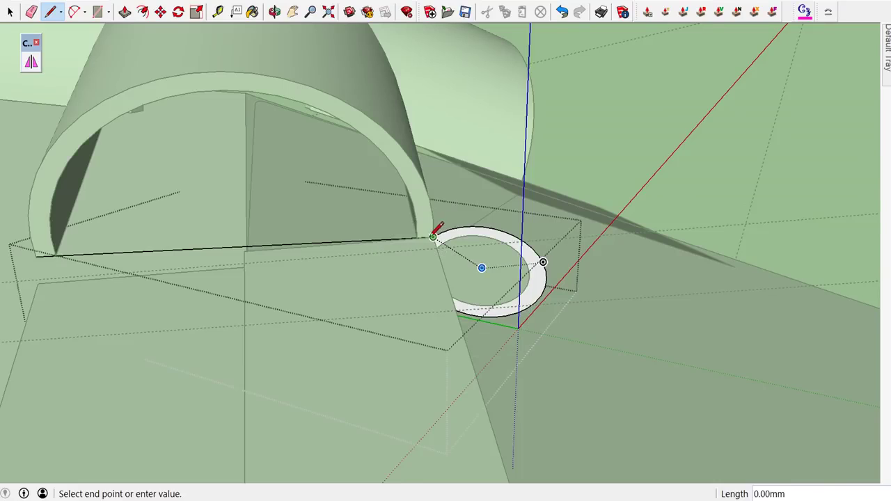
key("space")
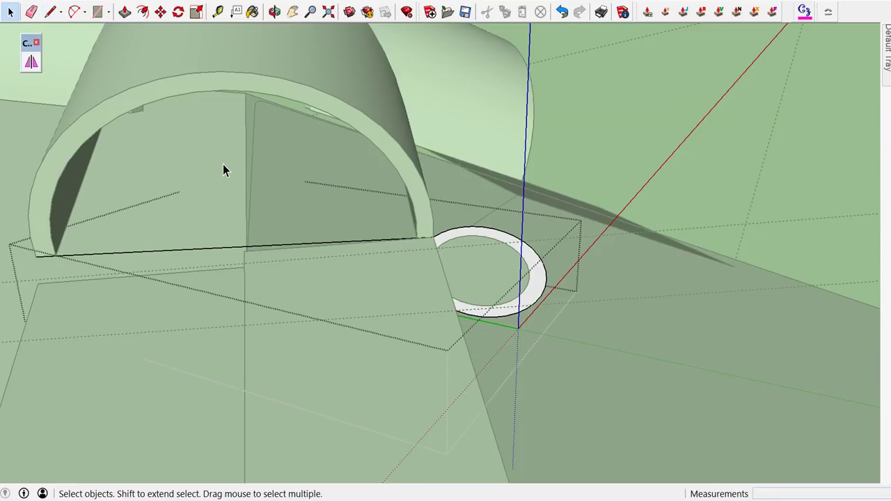
- Draw a 2-point arc of about 102.87 mm bulge between the line's ends, closing the tunnel end
key("a")
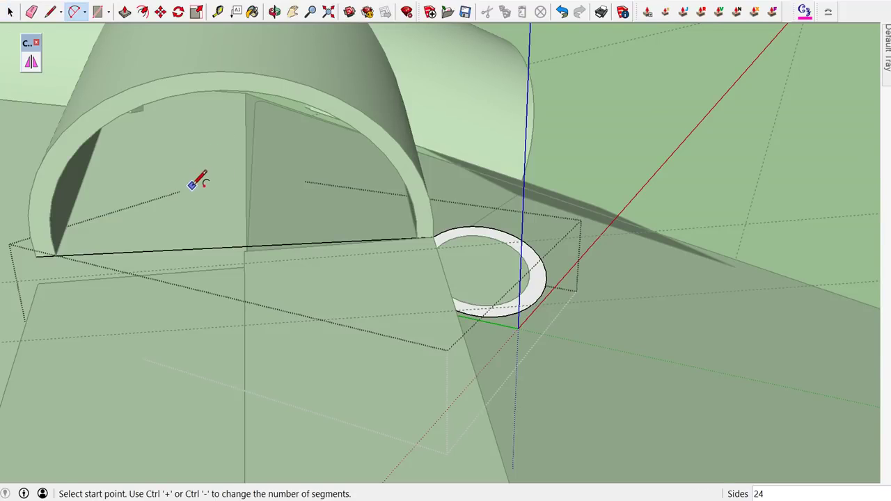
left_click(43, 252)
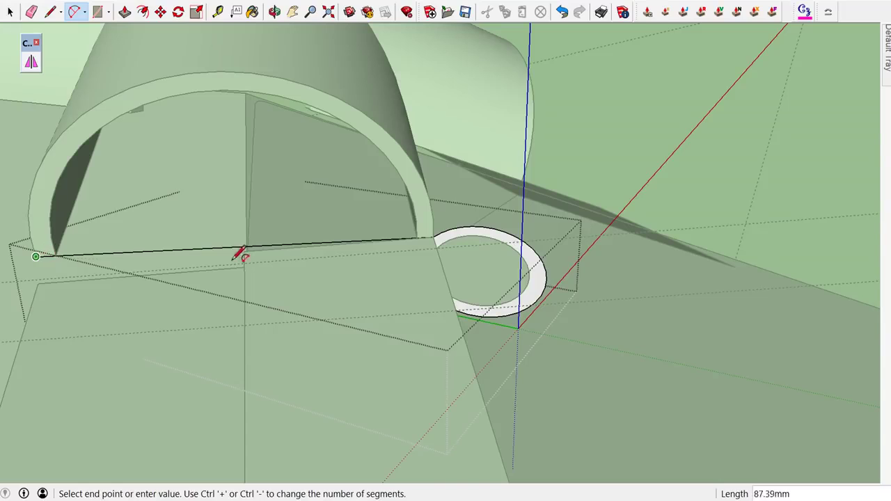
left_click(433, 236)
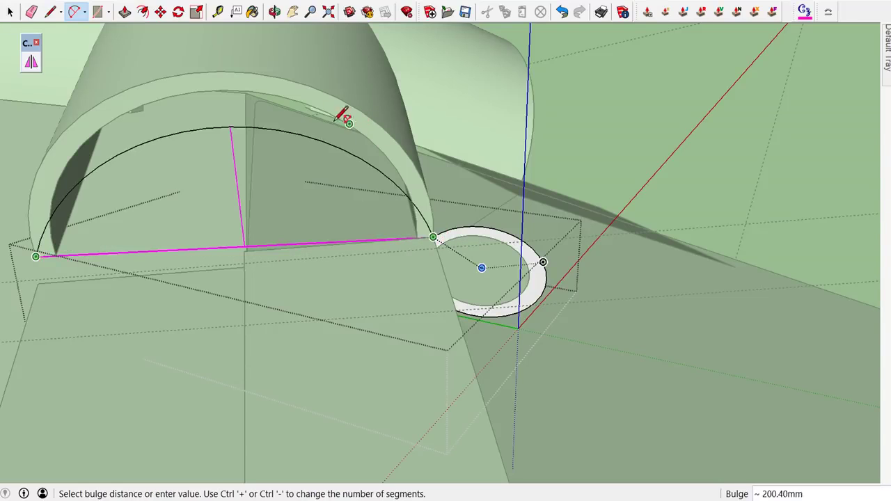
mouse_move(205, 74)
middle_mouse_down()
mouse_move(264, 42)
mouse_move(425, 157)
mouse_move(316, 117)
middle_mouse_up()
scroll(265, 41, "down", 3)
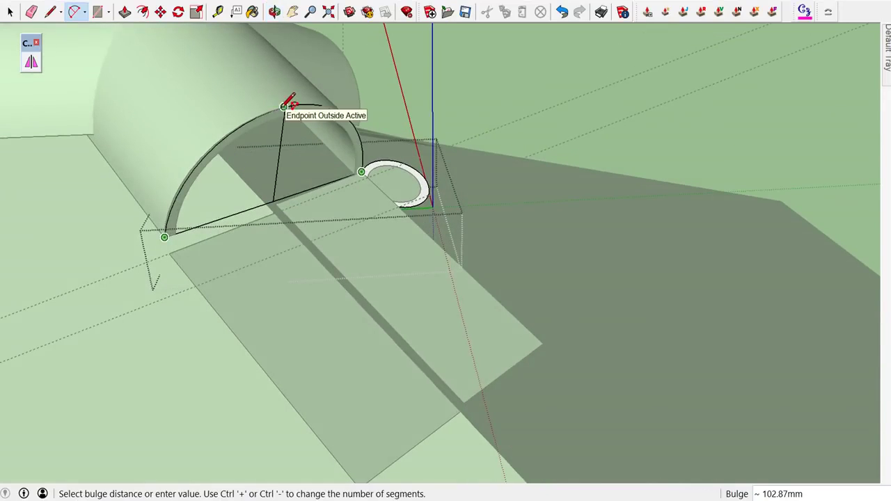
left_click(282, 107)
mouse_move(299, 115)
middle_mouse_down()
mouse_move(202, 122)
mouse_move(226, 51)
middle_mouse_up()
key("space")
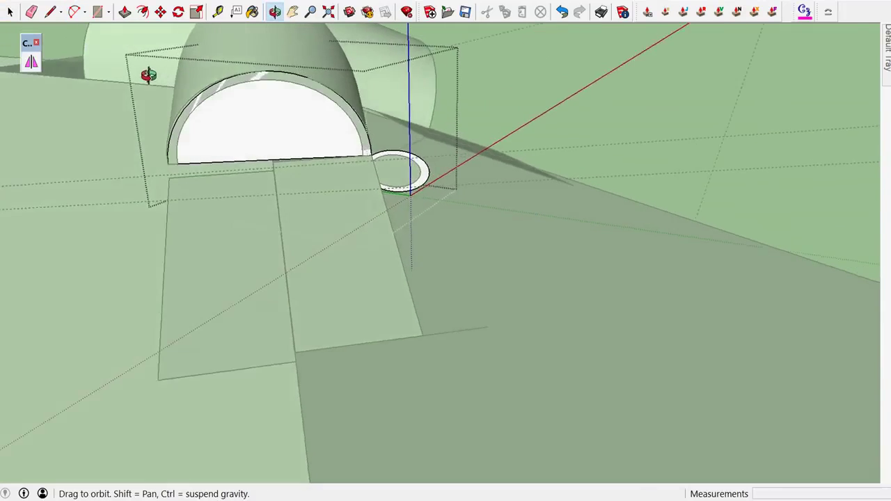
- Sweep the ring profile along the curved arc edge with Follow Me to form the tube
scroll(231, 62, "up", 3)
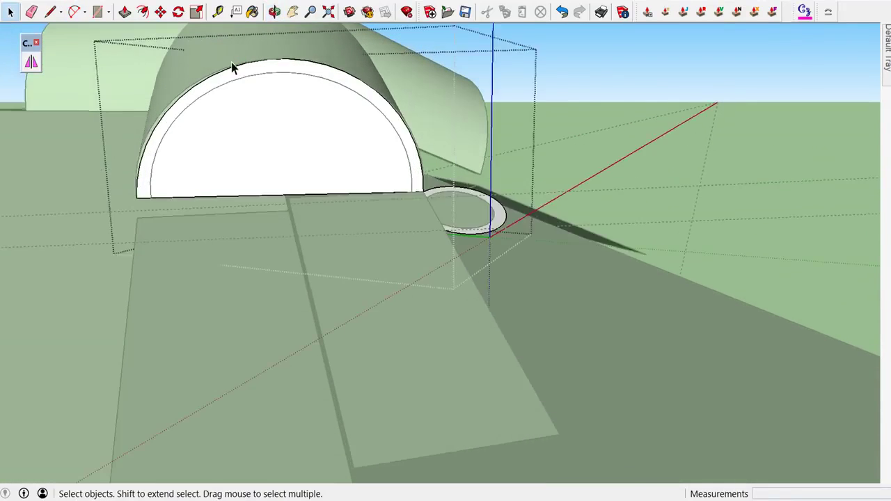
scroll(231, 62, "up", 1)
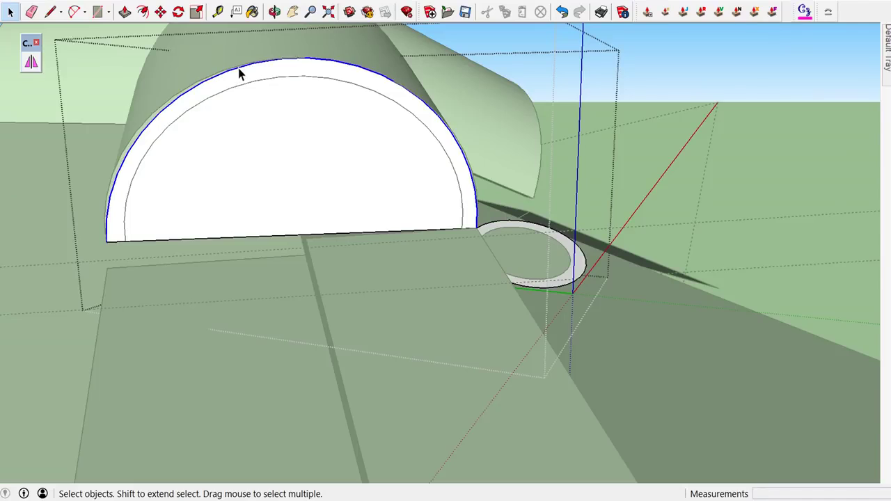
left_click(238, 74)
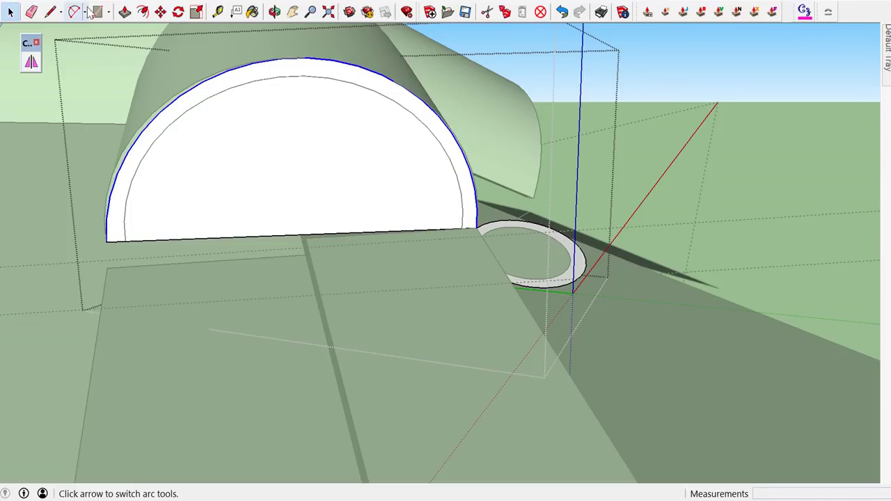
left_click(127, 2)
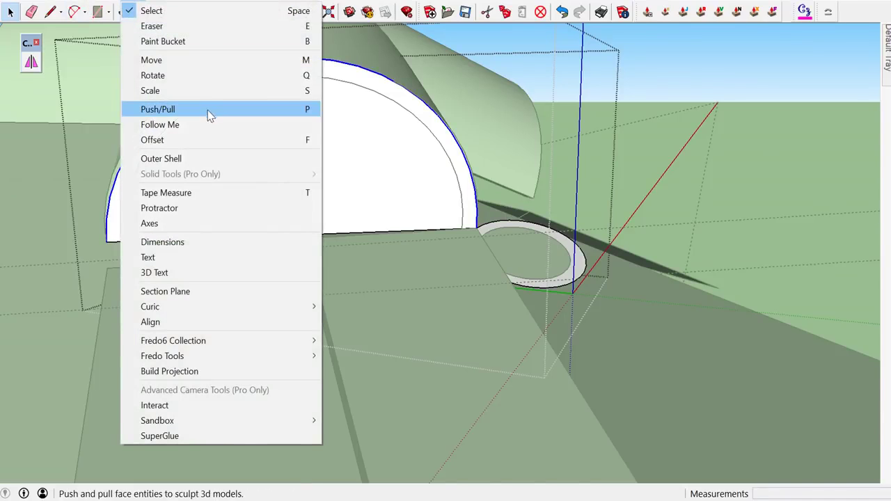
left_click(206, 126)
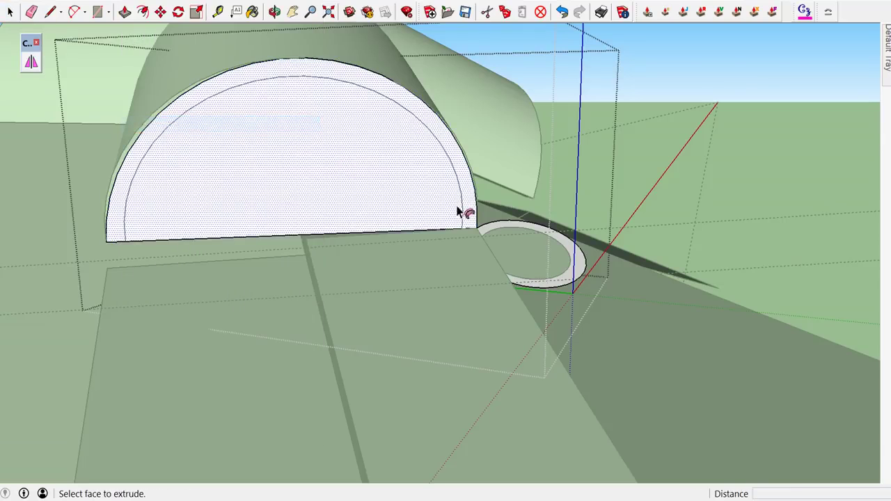
left_click(490, 231)
scroll(491, 231, "down", 3)
scroll(501, 222, "down", 3)
middle_click_drag(503, 223, 685, 272)
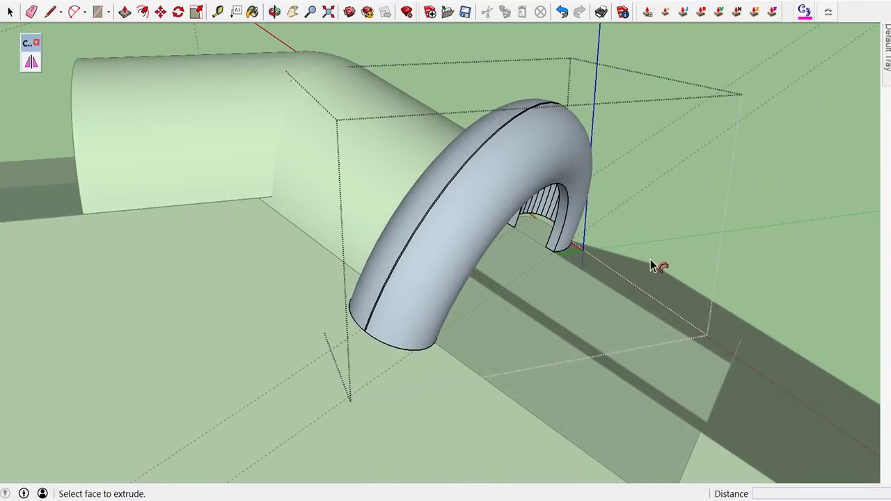
scroll(501, 259, "up", 2)
scroll(492, 266, "up", 2)
- Reverse Faces on the whole arch tube so its outer surface shows white
key("space")
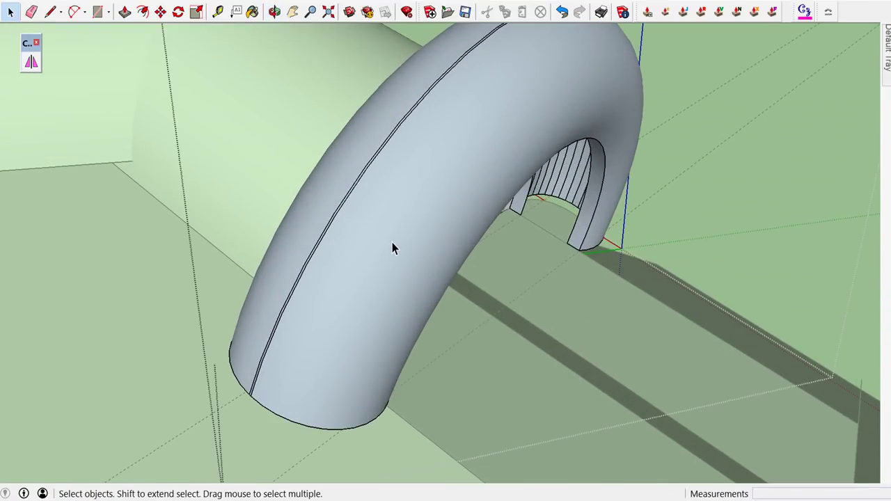
triple_click(392, 242)
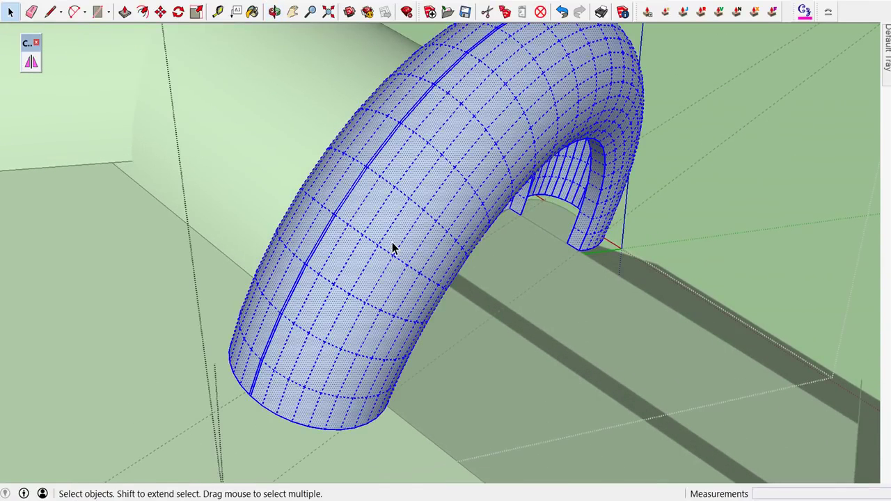
right_click(392, 242)
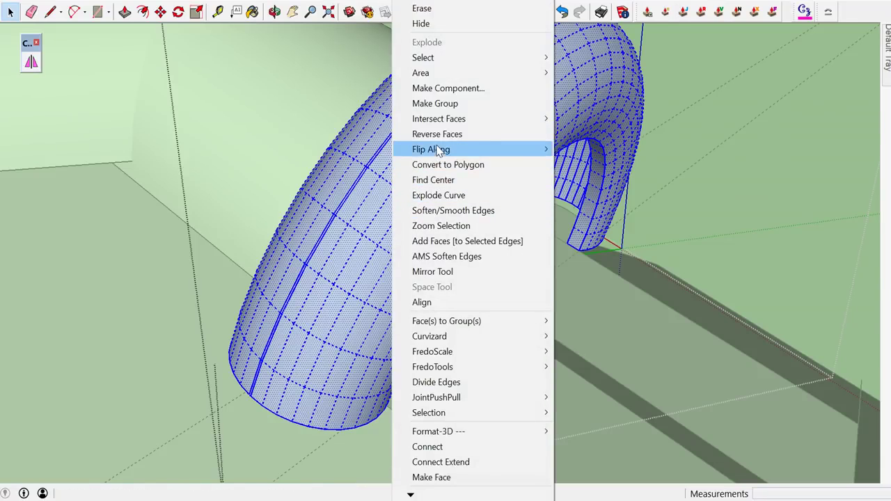
left_click(438, 133)
left_click(711, 154)
scroll(588, 187, "down", 3)
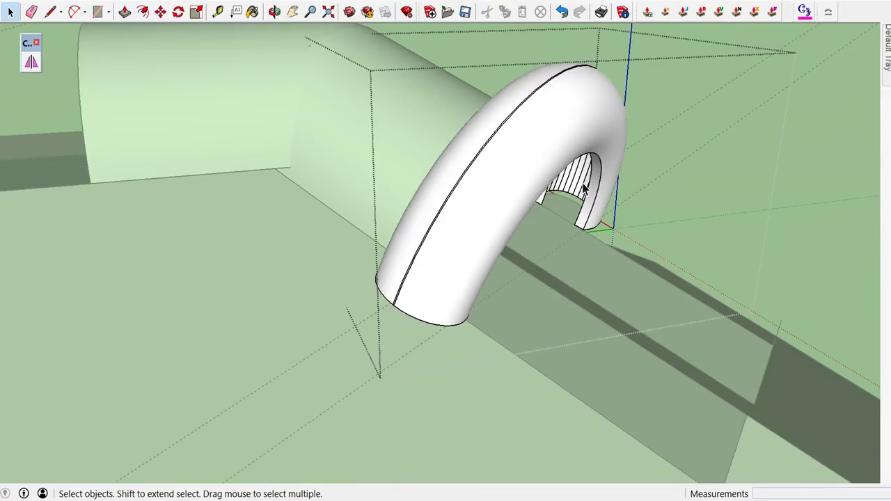
scroll(492, 186, "up", 2)
left_click(465, 178)
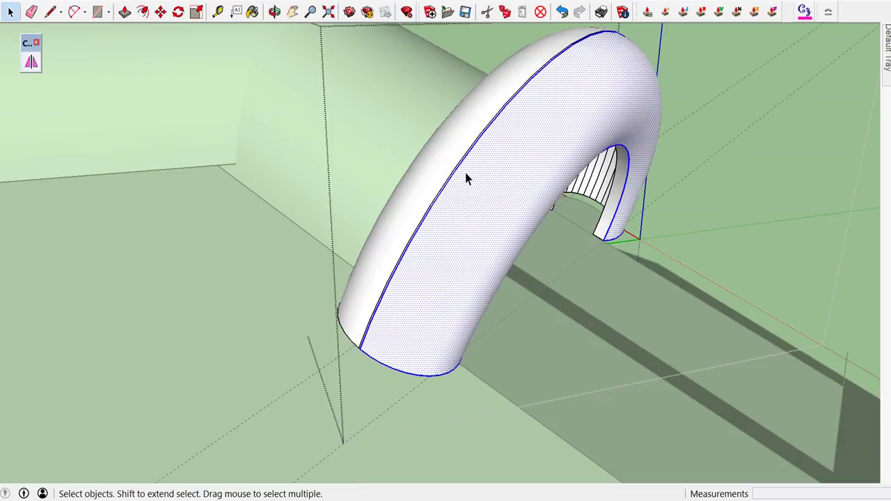
middle_click_drag(465, 177, 278, 204)
key("e")
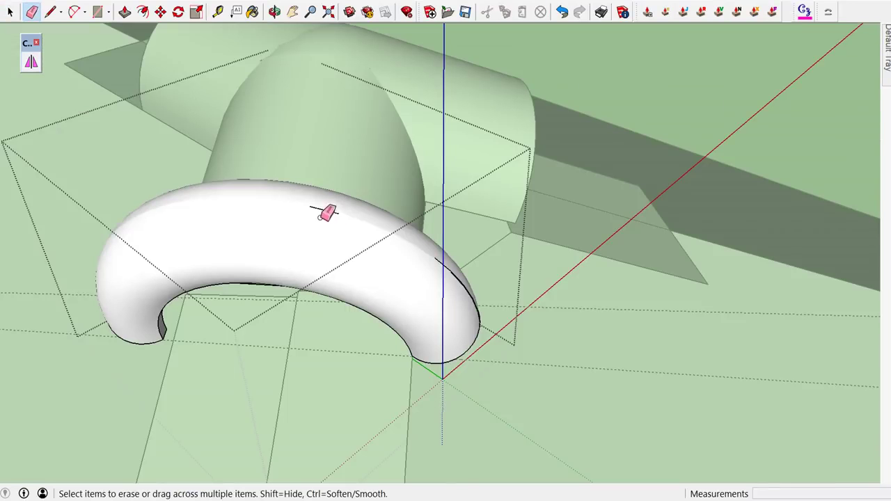
- Erase the seam edges along the tube and at its end
middle_click_drag(481, 243, 354, 225)
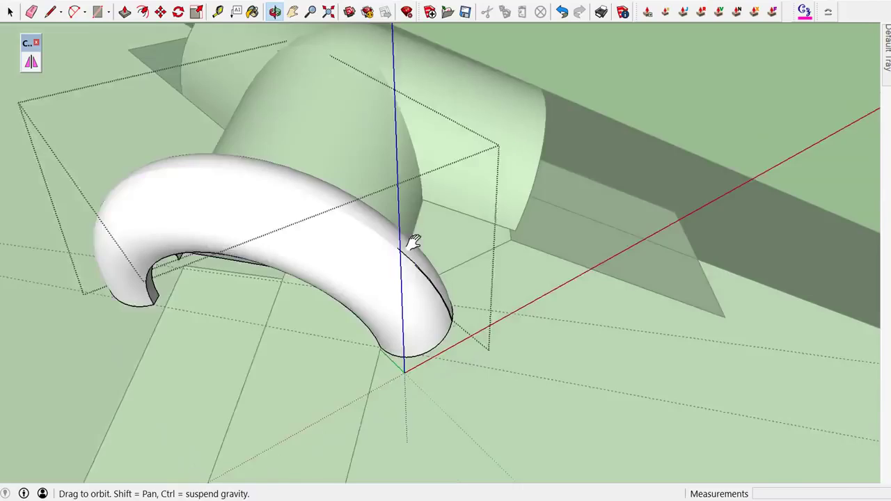
left_click_drag(289, 230, 341, 281)
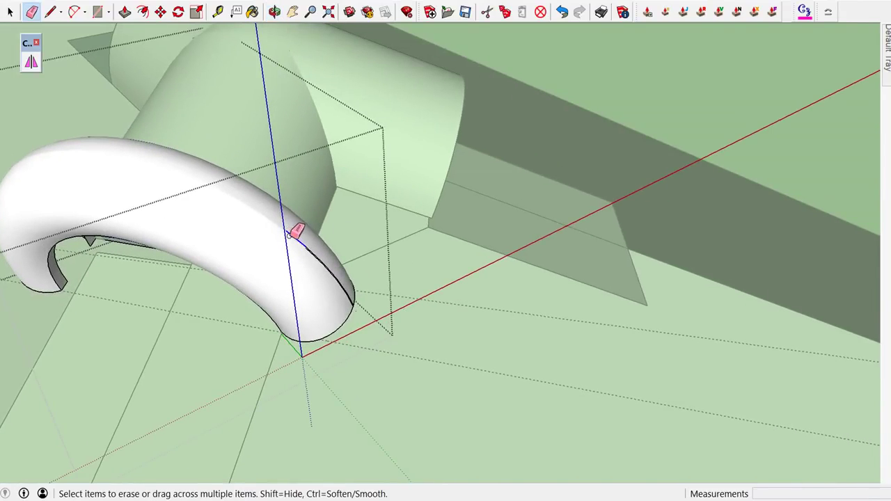
mouse_move(347, 276)
left_mouse_down()
mouse_move(361, 286)
mouse_move(334, 257)
left_mouse_up()
middle_click_drag(334, 257, 382, 256)
scroll(394, 254, "down", 3)
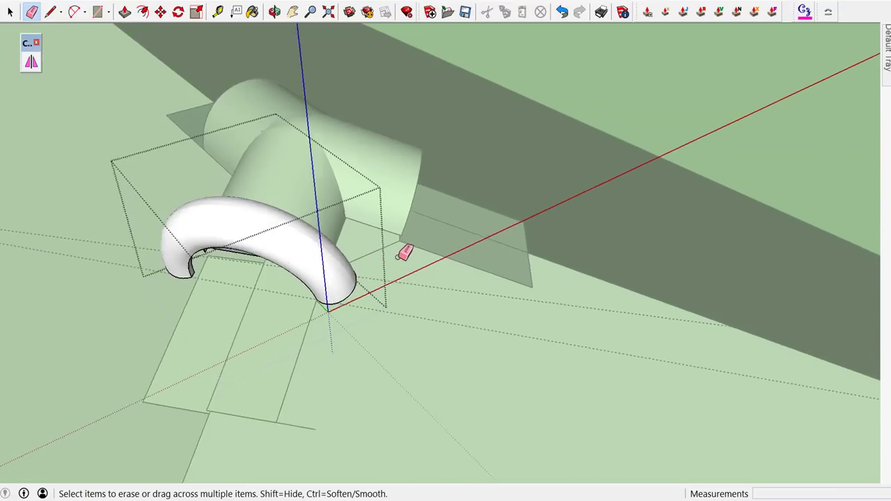
key("space")
scroll(404, 256, "down", 3)
scroll(404, 258, "down", 2)
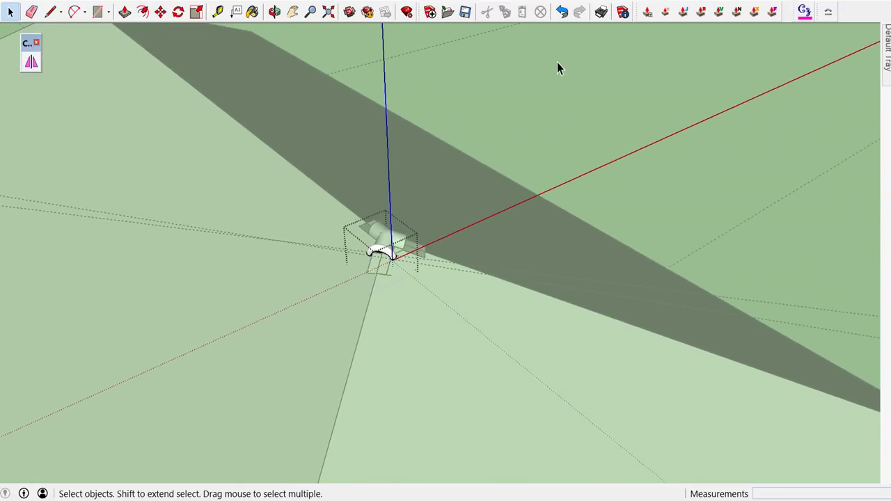
- Open the arch component, select its inner face, then close the component edit
scroll(195, 192, "up", 3)
scroll(199, 188, "up", 2)
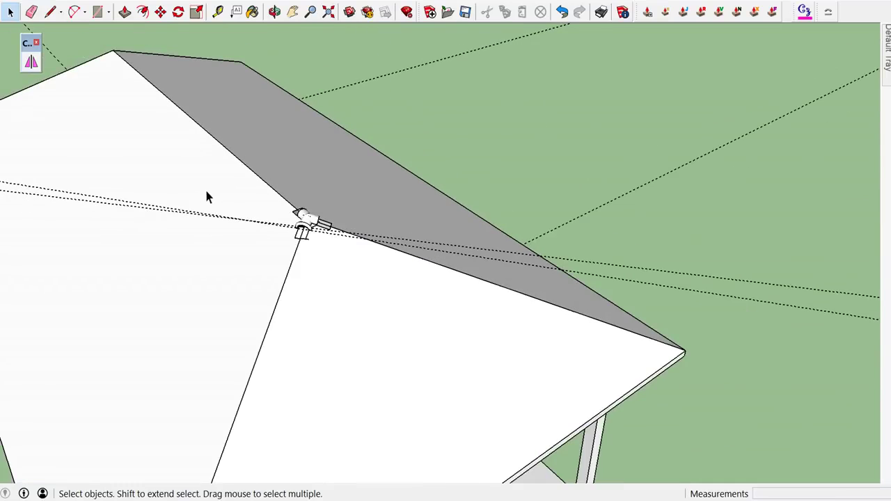
scroll(291, 237, "up", 2)
scroll(317, 226, "up", 2)
scroll(321, 223, "up", 1)
mouse_move(322, 223)
middle_mouse_down()
mouse_move(437, 79)
mouse_move(497, 68)
mouse_move(541, 73)
mouse_move(469, 52)
mouse_move(364, 139)
middle_mouse_up()
scroll(325, 218, "up", 2)
left_click(326, 224)
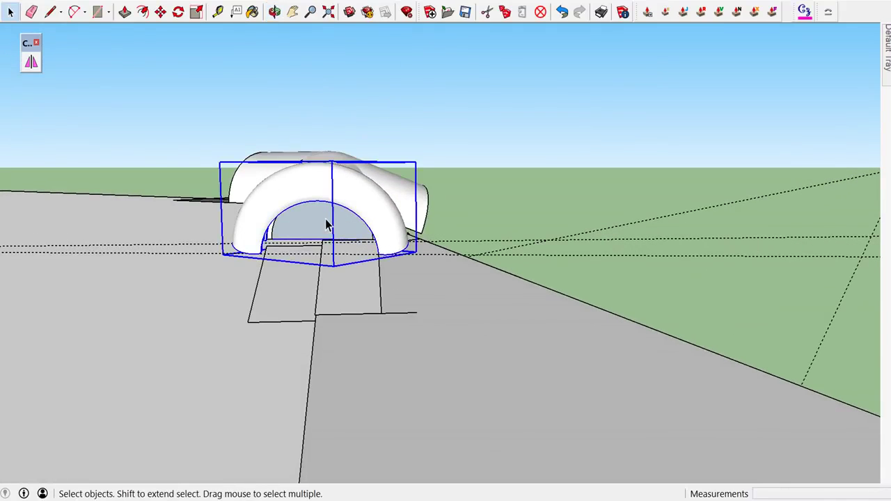
double_click(327, 224)
triple_click(327, 224)
left_click(327, 224)
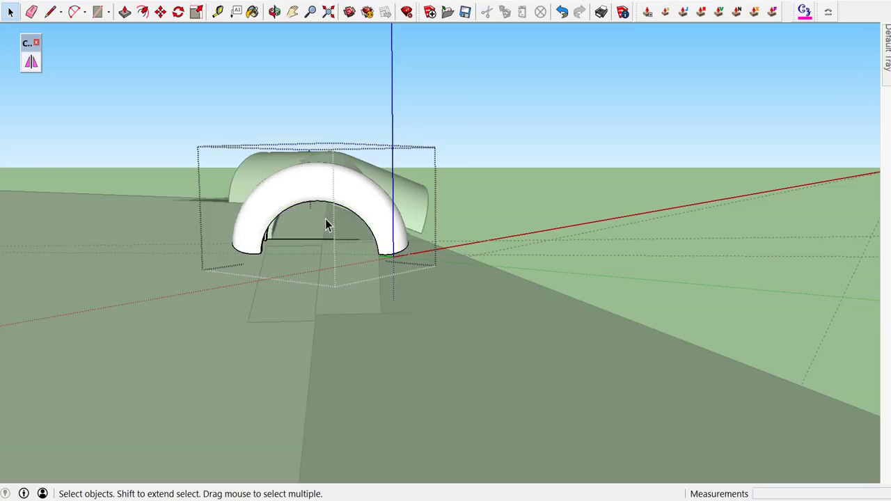
mouse_move(325, 224)
middle_mouse_down()
mouse_move(334, 153)
mouse_move(337, 169)
mouse_move(508, 294)
middle_mouse_up()
left_click(590, 155)
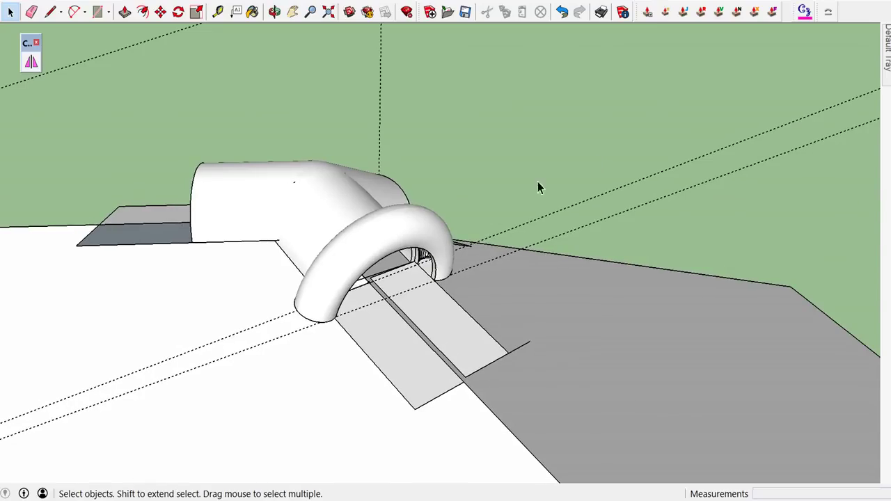
- Mirror a copy of the arch component across the ridge junction, then clear the selection
left_click(355, 233)
mouse_move(355, 233)
middle_mouse_down()
mouse_move(454, 240)
mouse_move(596, 227)
mouse_move(561, 265)
mouse_move(435, 280)
mouse_move(299, 279)
mouse_move(256, 244)
mouse_move(328, 225)
mouse_move(288, 173)
middle_mouse_up()
scroll(473, 111, "down", 3)
scroll(473, 112, "down", 2)
scroll(468, 117, "up", 5)
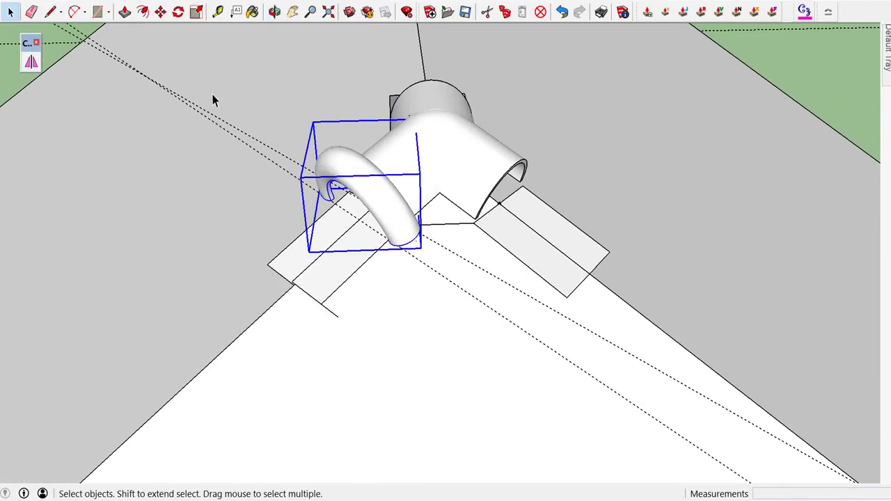
left_click(32, 63)
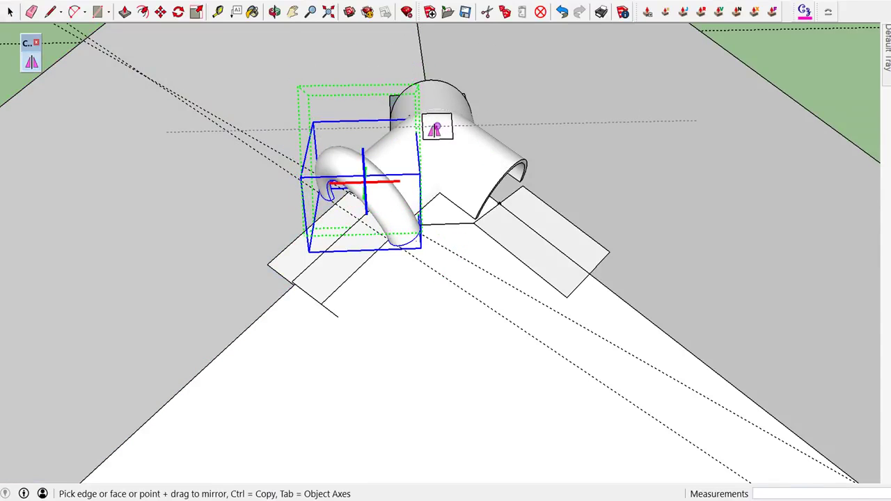
scroll(435, 127, "up", 1)
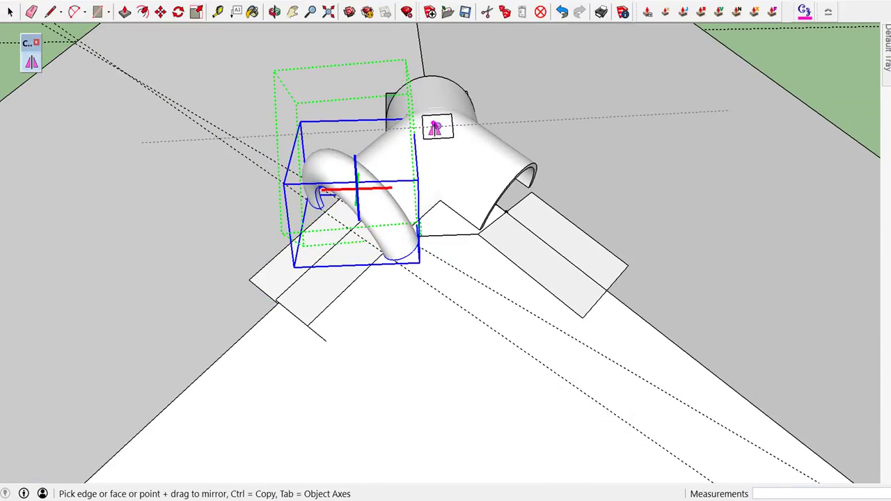
mouse_move(436, 127)
left_mouse_down()
mouse_move(465, 130)
mouse_move(500, 114)
left_mouse_up()
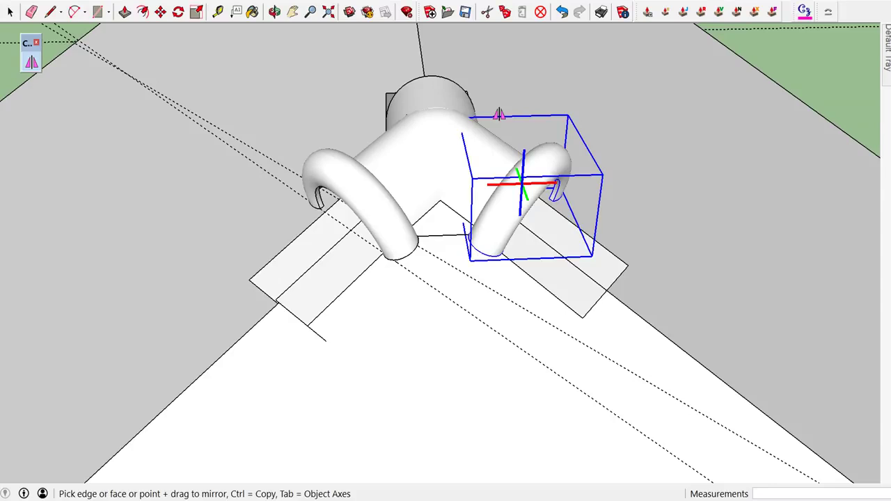
key("space")
scroll(499, 113, "down", 5)
scroll(446, 119, "down", 2)
key("Escape")
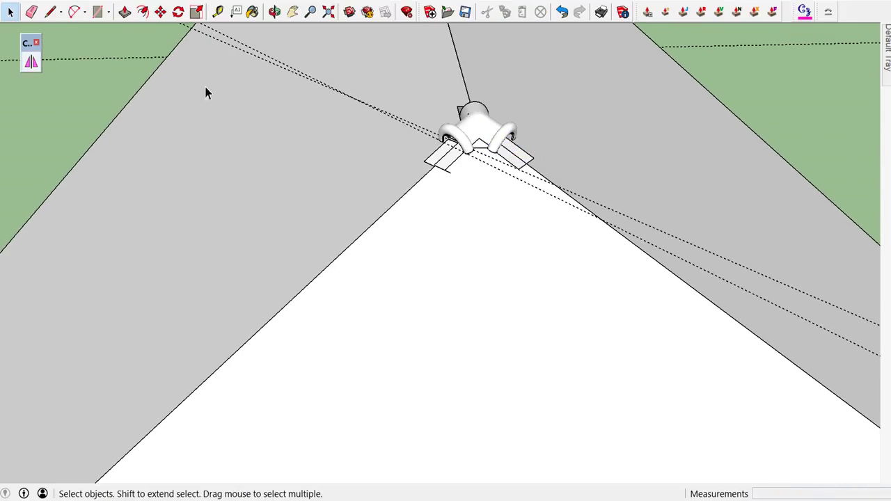
- Apply Reverse Faces to the floor strip at the arch entrance
mouse_move(493, 79)
middle_mouse_down()
mouse_move(423, 124)
mouse_move(511, 175)
mouse_move(448, 111)
mouse_move(637, 230)
mouse_move(502, 189)
middle_mouse_up()
scroll(455, 138, "down", 1)
scroll(454, 137, "down", 1)
scroll(446, 175, "up", 2)
scroll(440, 172, "up", 3)
middle_click_drag(439, 174, 351, 186)
scroll(335, 268, "down", 1)
right_click(329, 286)
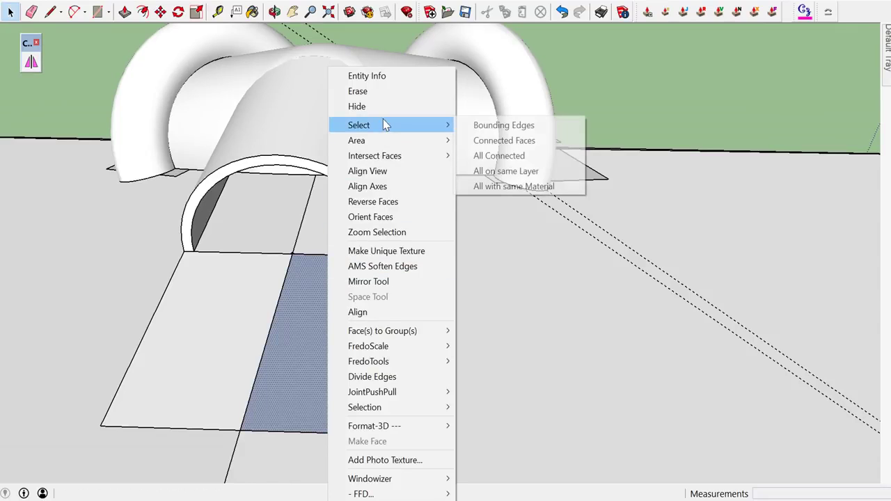
left_click(385, 207)
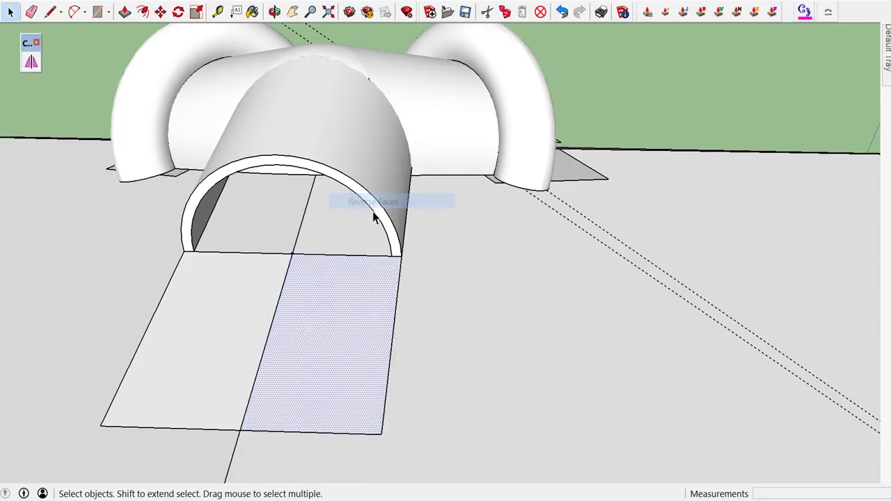
scroll(362, 247, "up", 1)
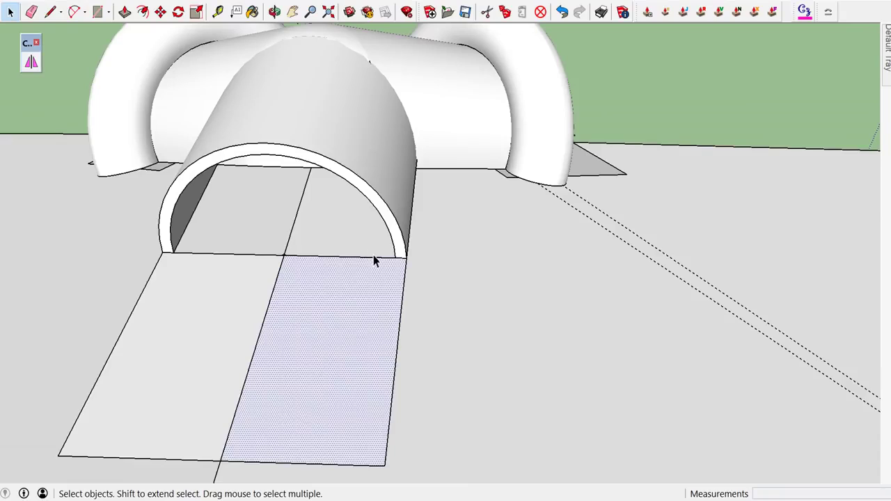
- Draw a line from the arch base end to close a new 60 mm face beside the strip
key("l")
left_click(406, 258)
type("60")
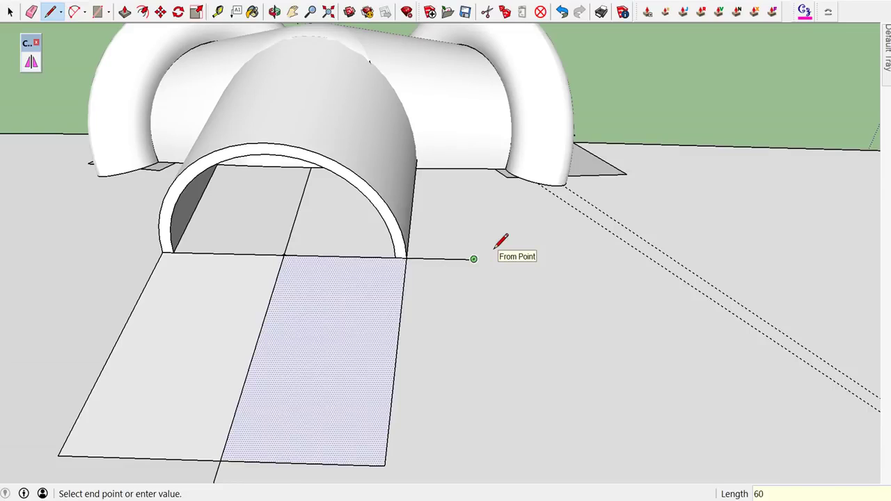
scroll(500, 244, "down", 2)
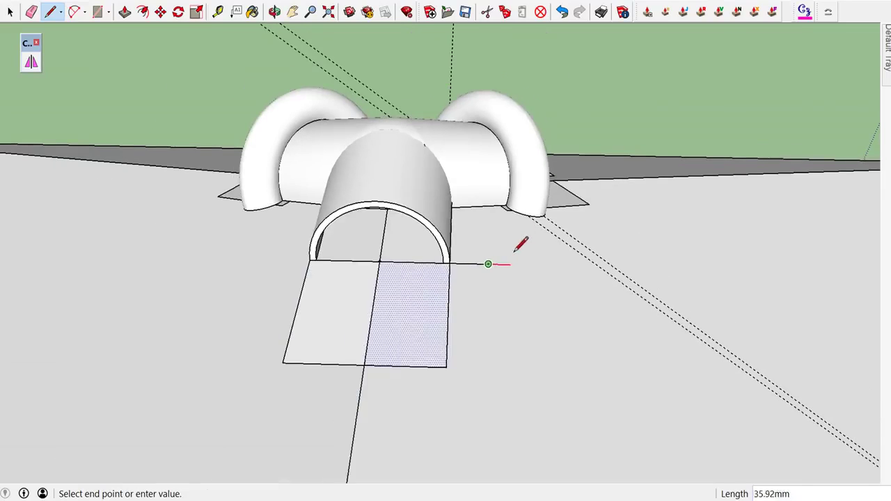
scroll(522, 242, "down", 1)
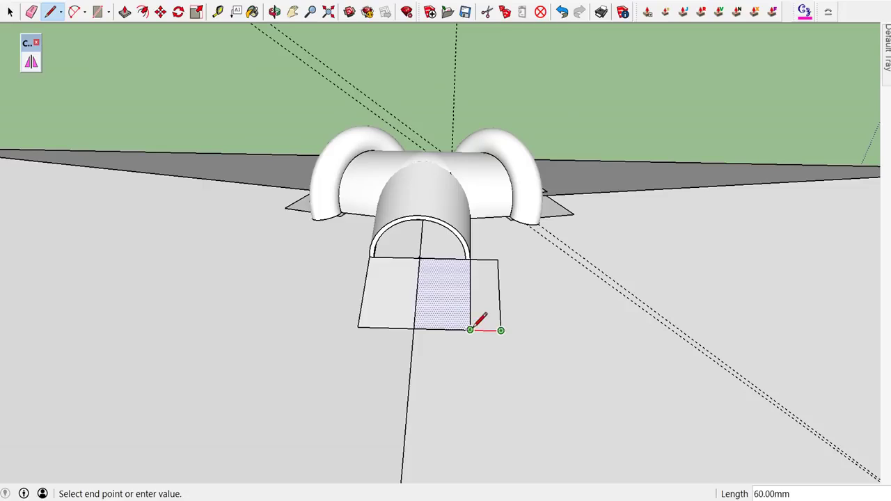
left_click(501, 330)
key("space")
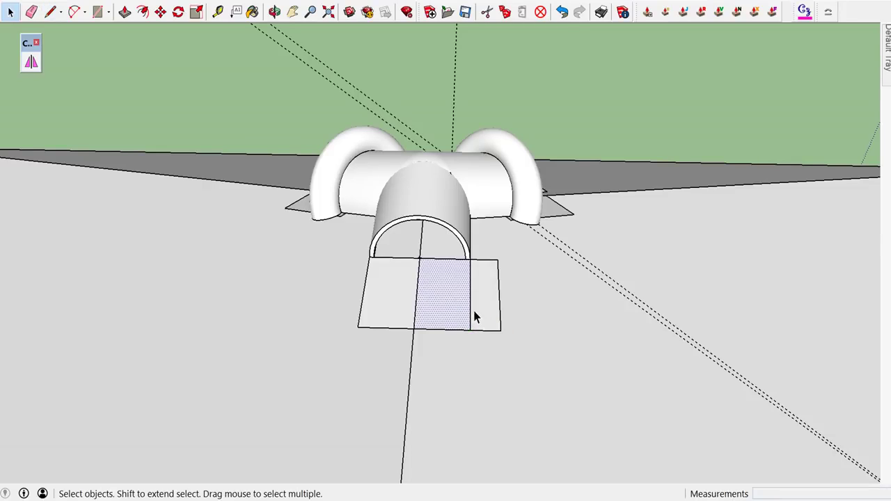
key("e")
left_click(468, 297)
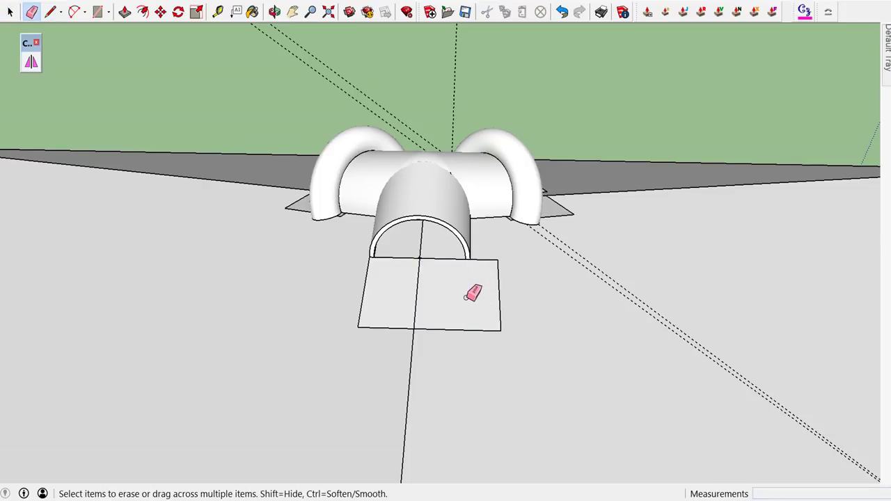
left_click(562, 22)
scroll(499, 246, "up", 2)
scroll(491, 267, "up", 2)
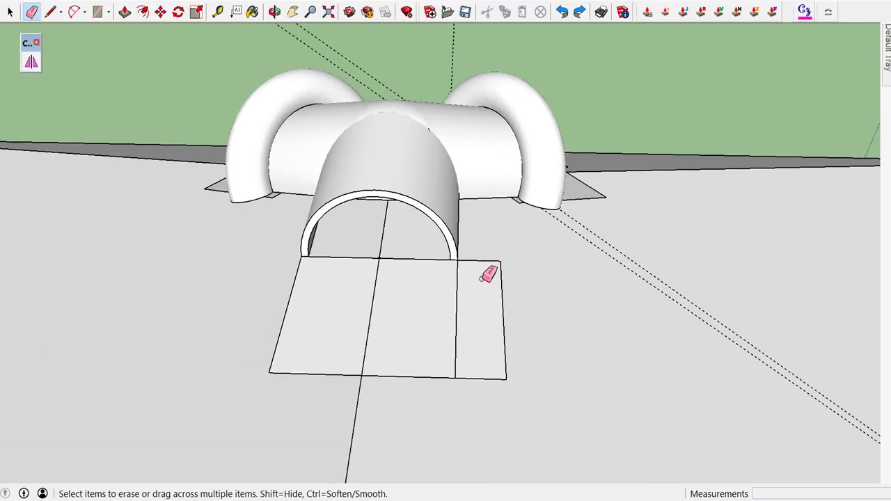
- Place a Tape Measure guide 60 mm out from the arch base edge midpoint
key("t")
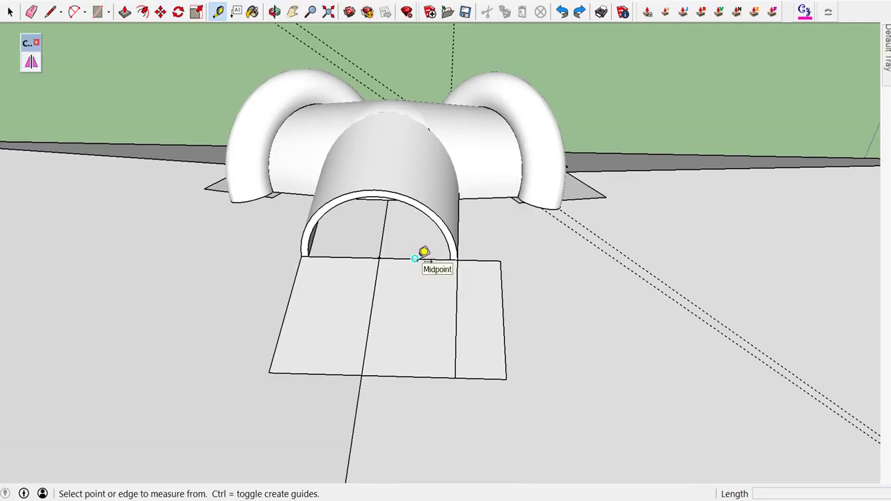
left_click(415, 259)
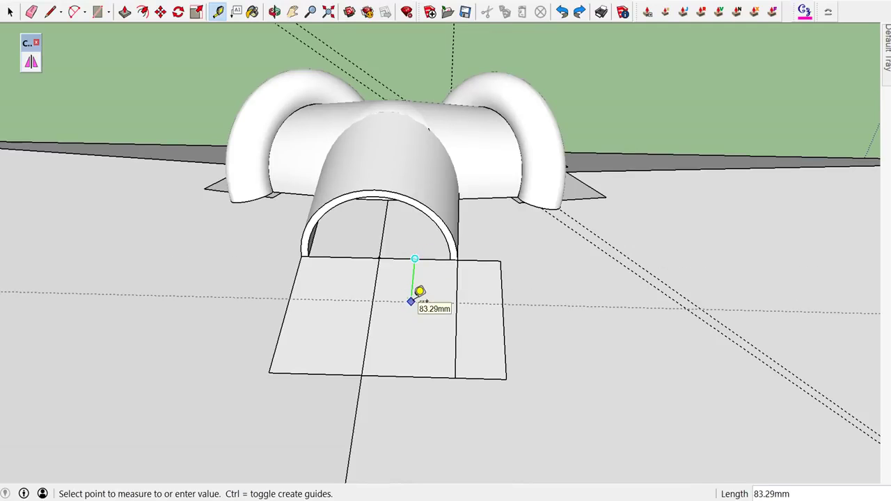
type("60")
key("Return")
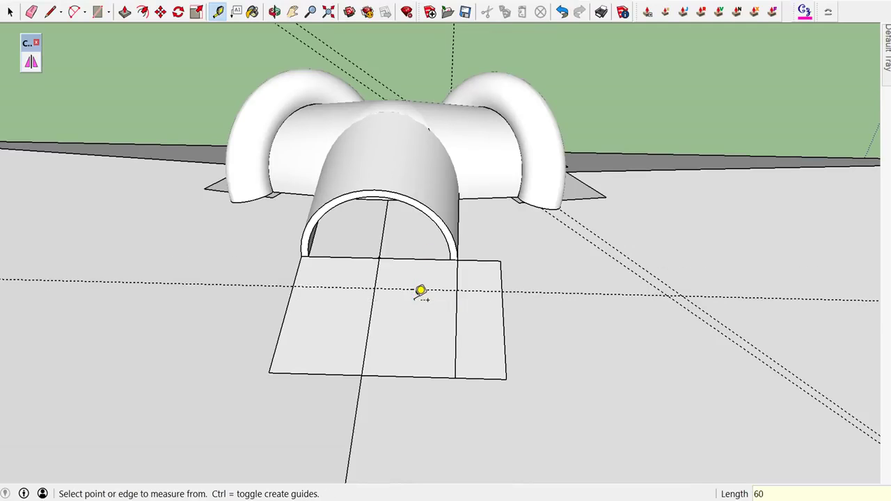
middle_click_drag(428, 300, 508, 269)
key("space")
- Draw the outer 2-point arc on the floor at the arch's right foot
scroll(507, 269, "up", 2)
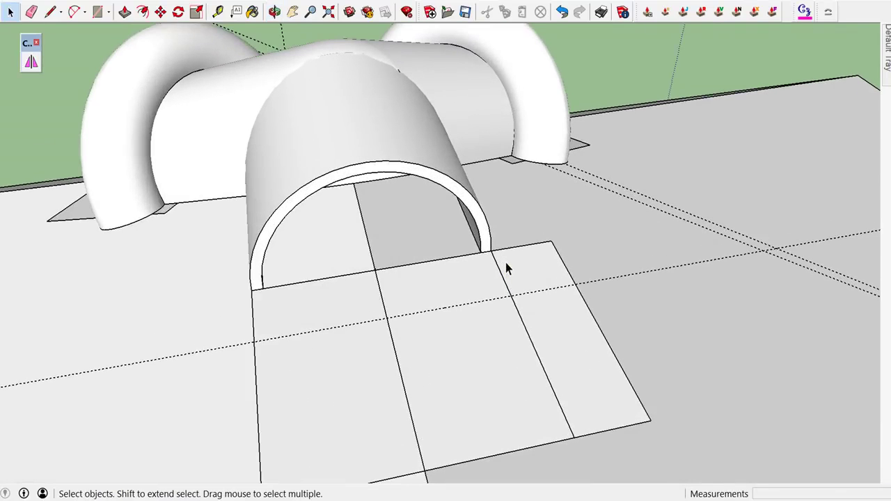
key("a")
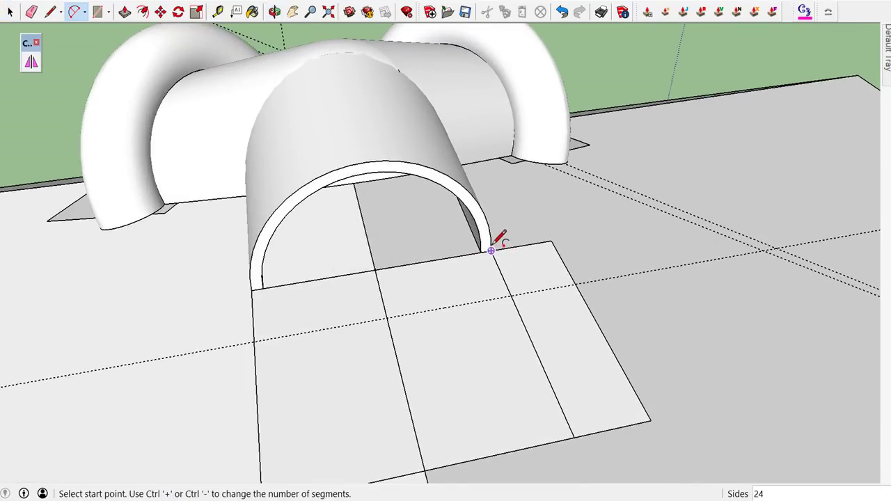
left_click(491, 250)
left_click(511, 296)
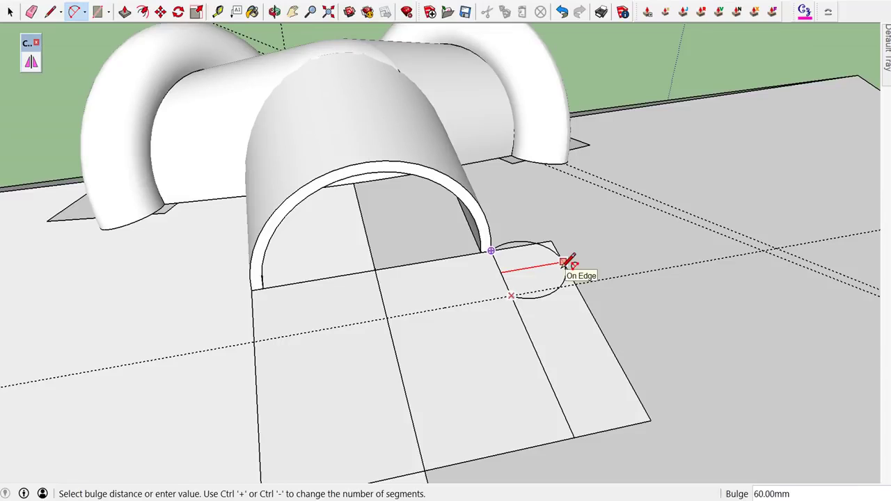
left_click(565, 262)
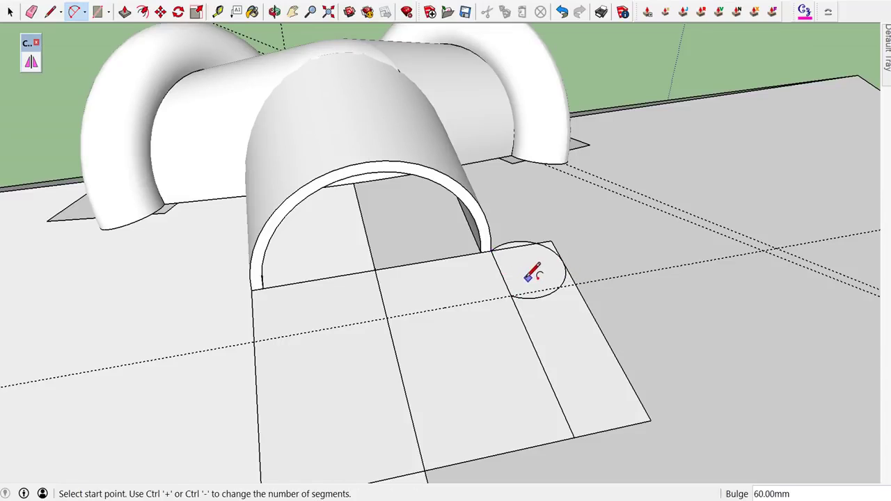
key("space")
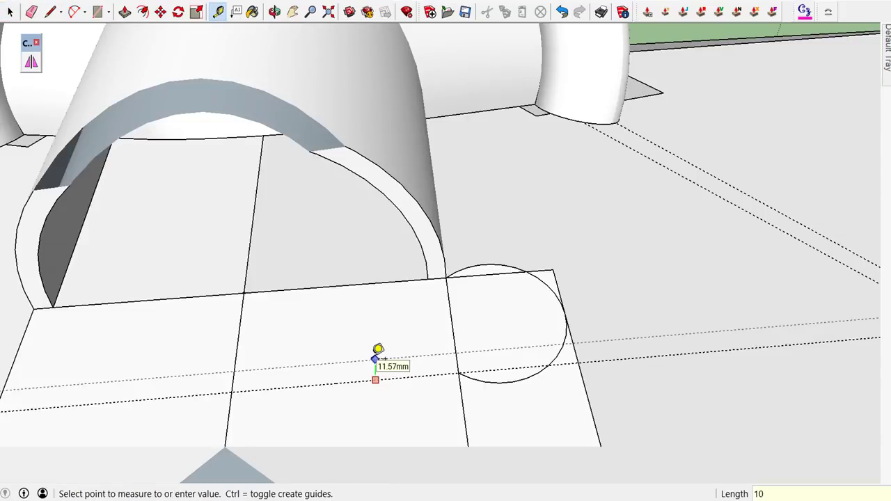
- Add a guide 10 mm out from the floor edge and draw a 50 mm-bulge inner arc
left_click(378, 350)
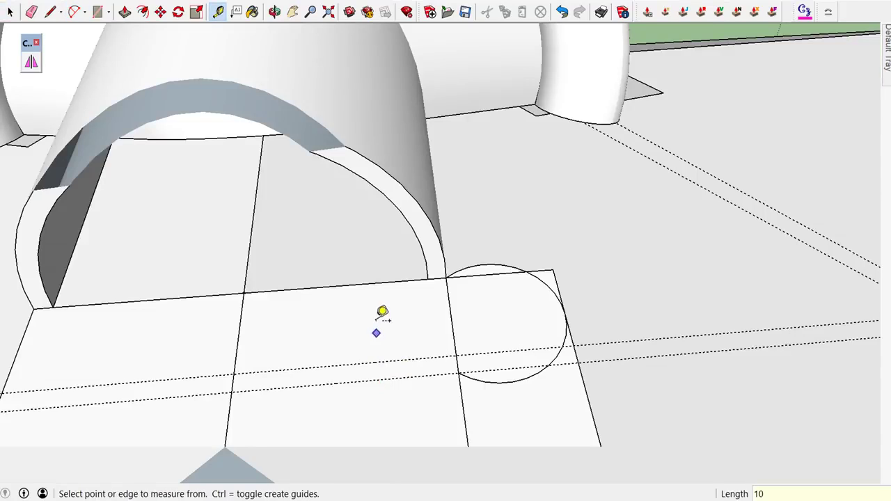
left_click(362, 283)
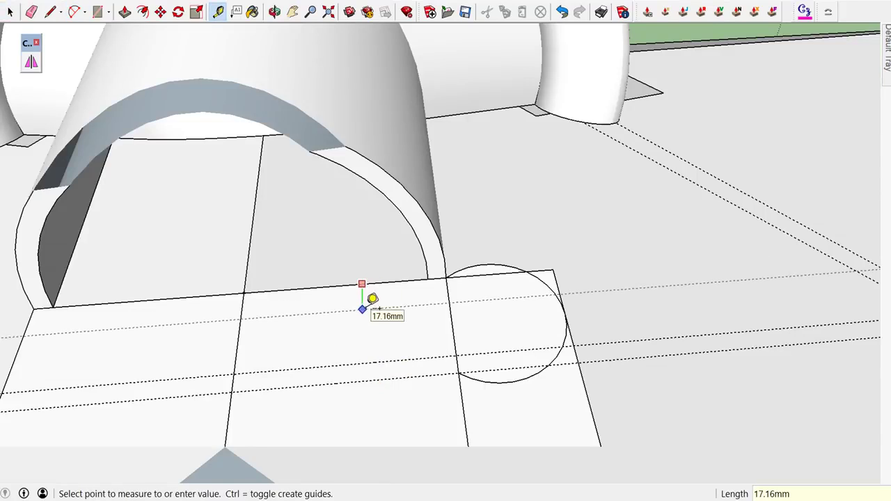
type("10")
left_click(371, 299)
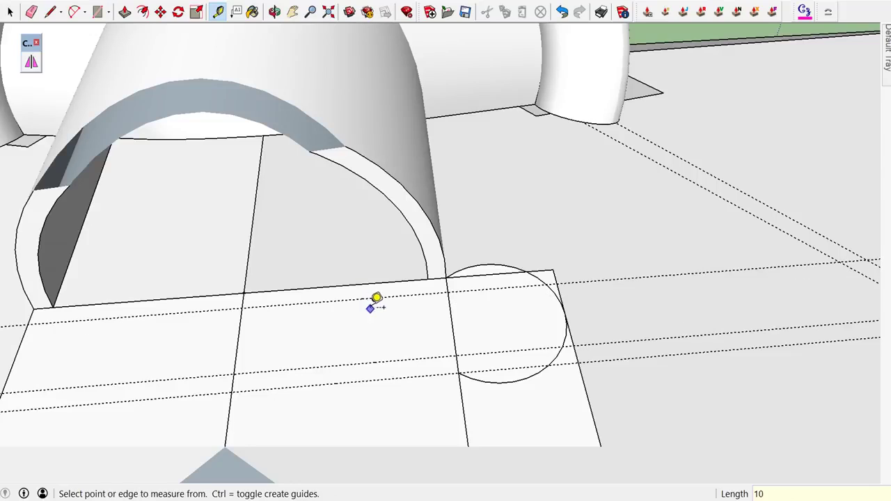
key("c")
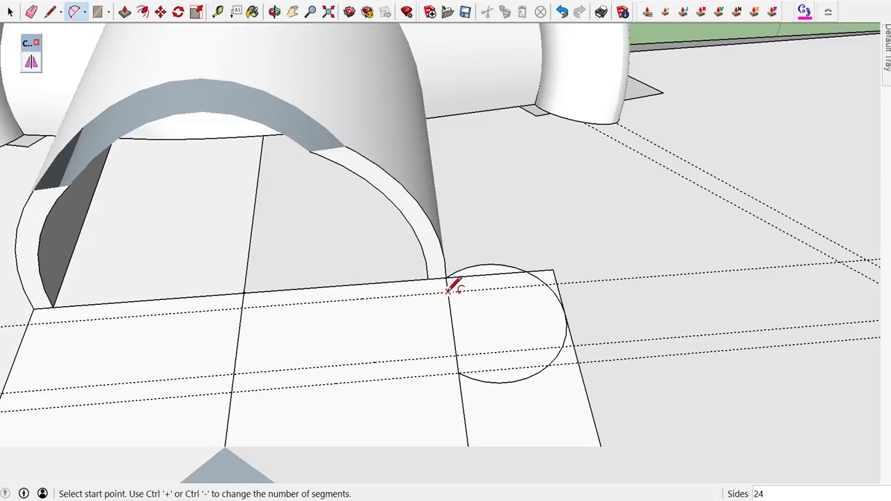
left_click(448, 291)
left_click(456, 356)
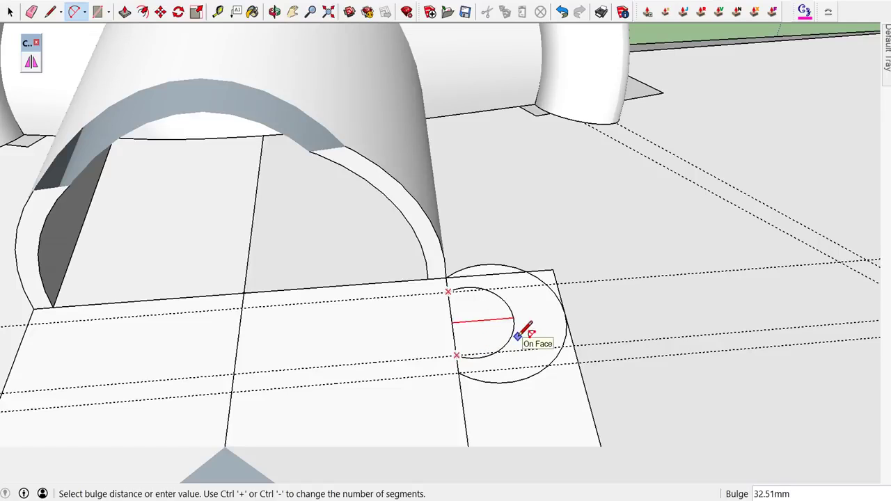
left_click(519, 337)
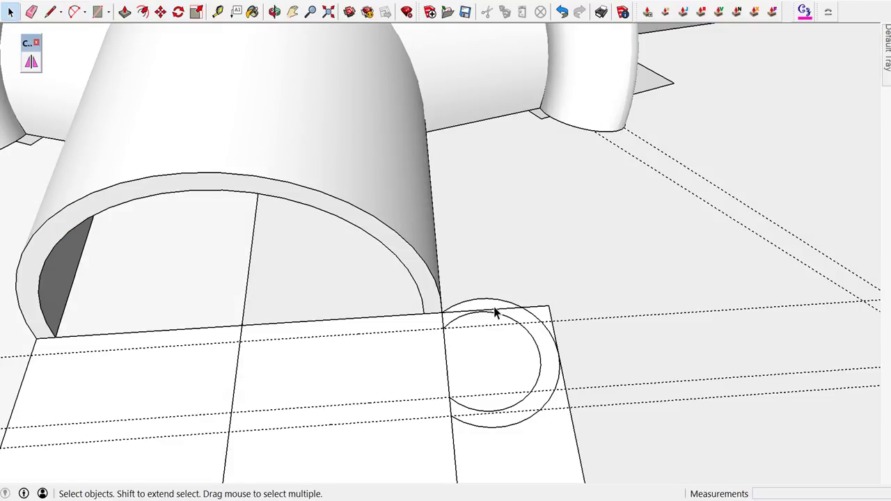
- Erase the floor edges crossing and beside the outer circle
key("e")
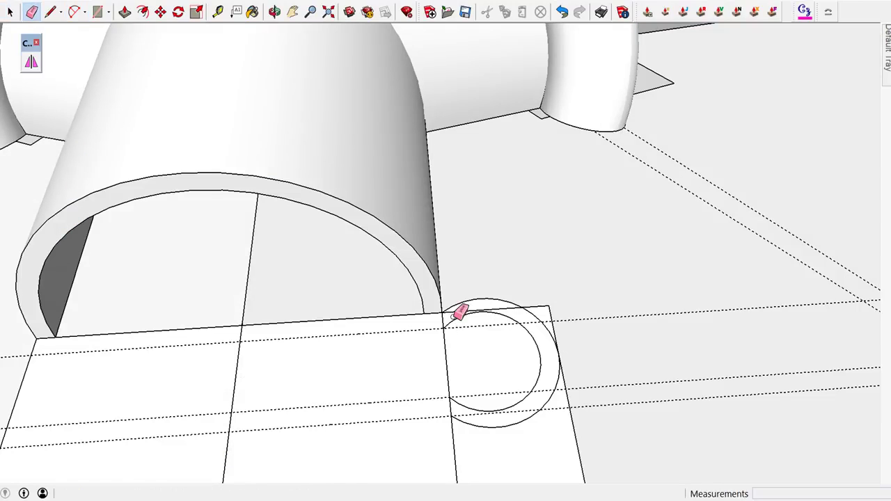
mouse_move(462, 307)
left_mouse_down()
mouse_move(541, 299)
mouse_move(551, 328)
left_mouse_up()
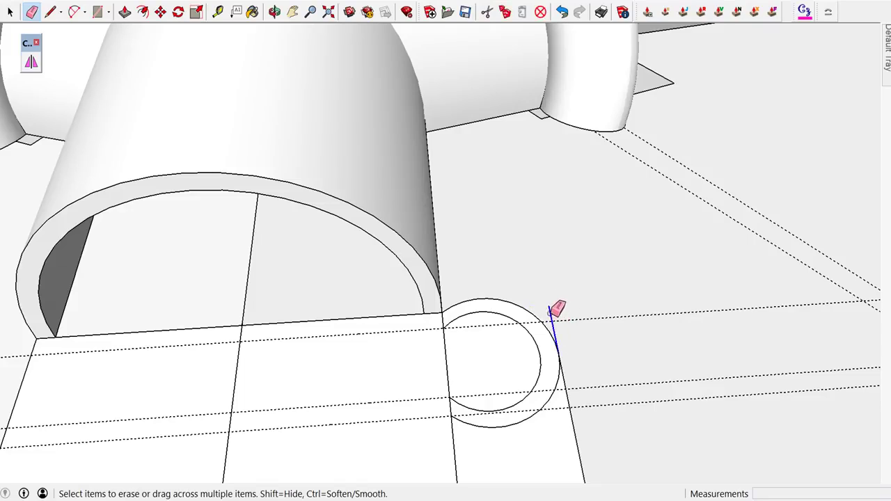
left_click(565, 381)
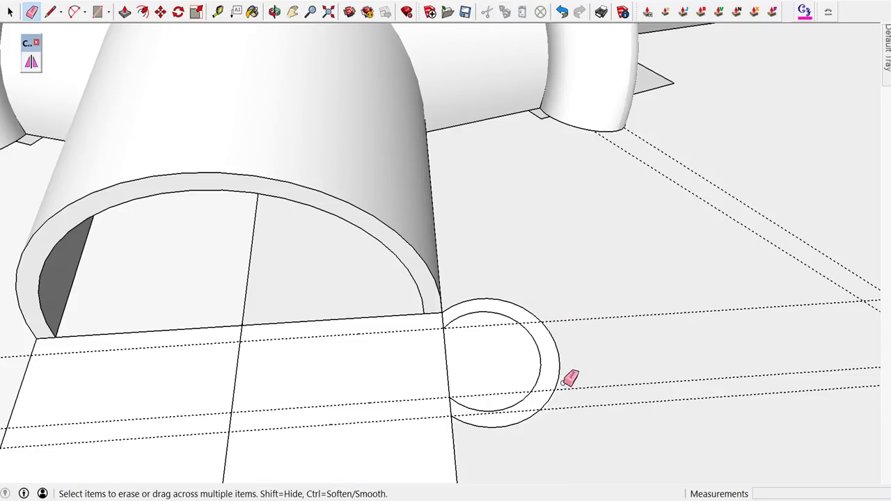
key("space")
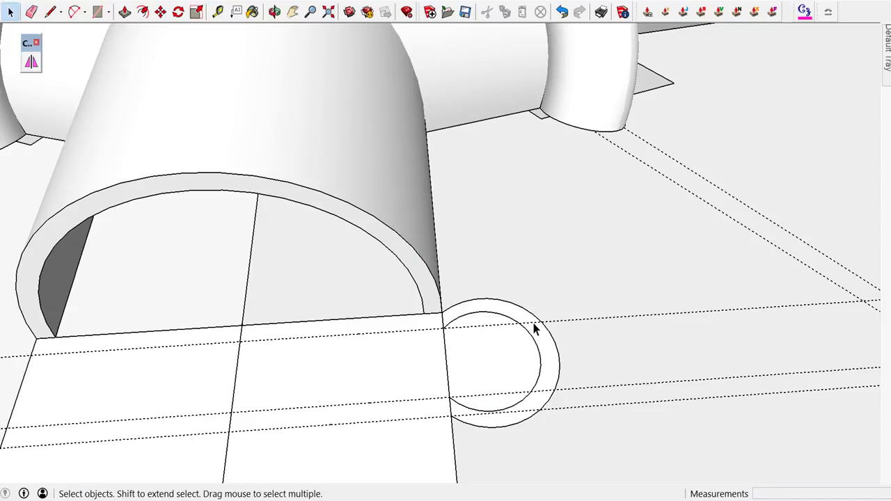
- Make the ring face a group and open it for editing
double_click(538, 336)
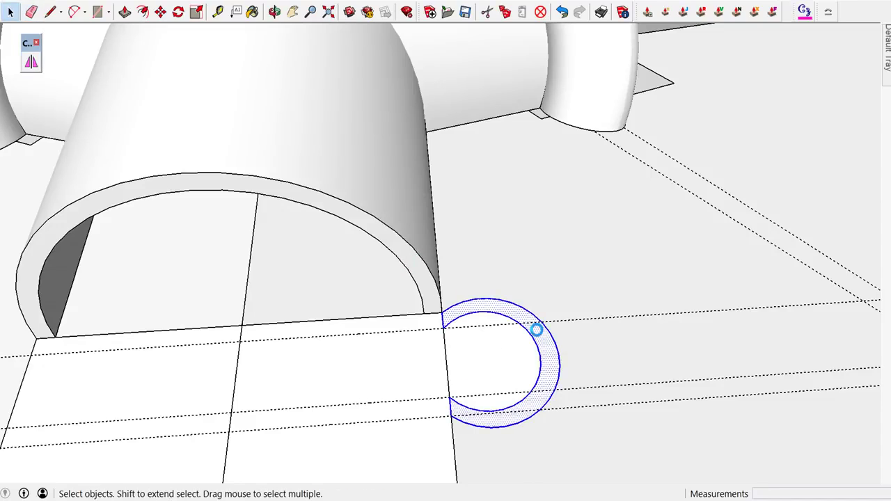
right_click(545, 346)
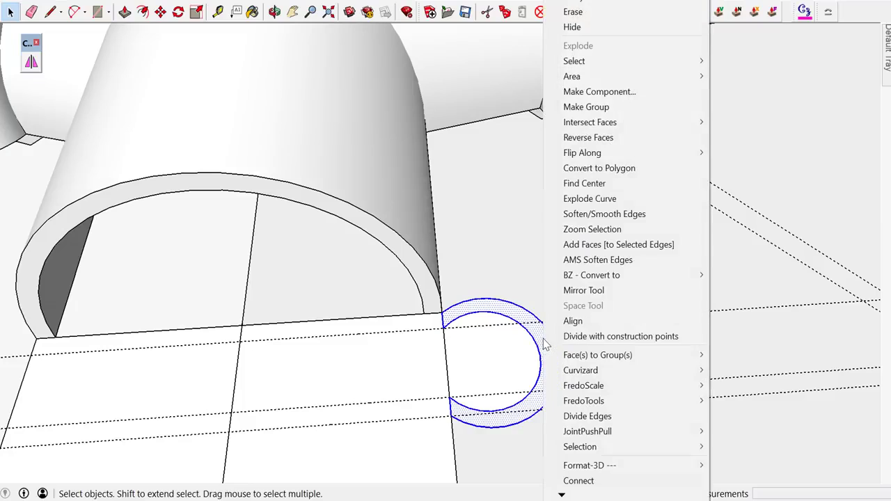
left_click(619, 109)
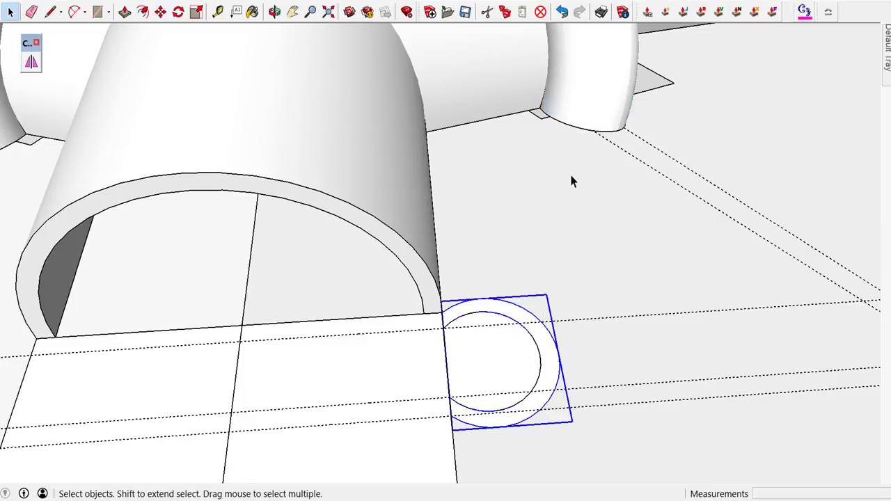
scroll(569, 172, "down", 2)
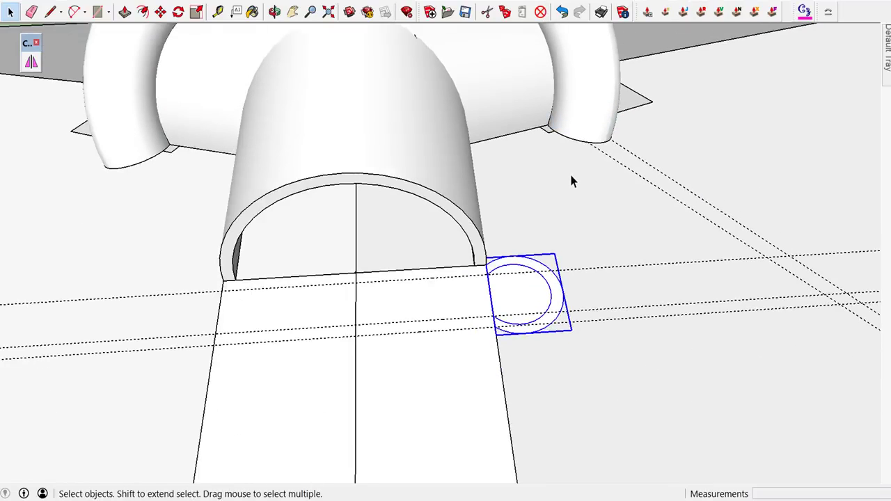
double_click(524, 267)
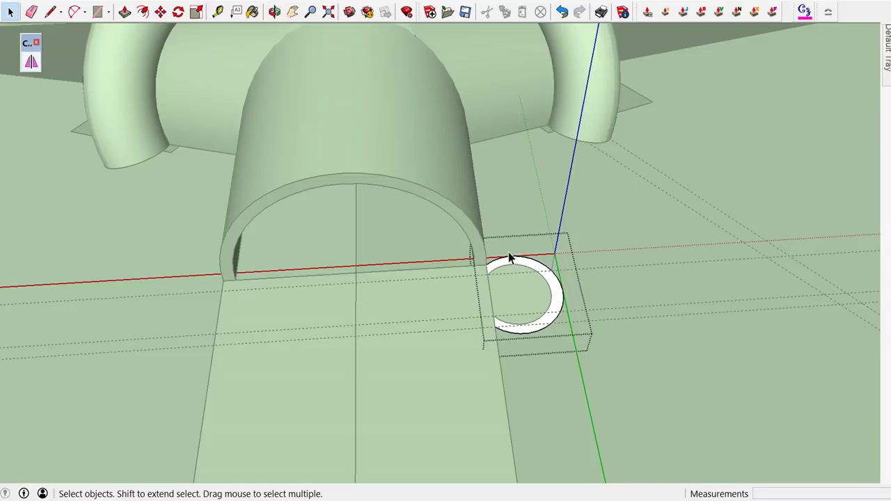
- Draw a half-circle arc with a 110 mm bulge from the arch's left base to its right base, then select it
middle_click_drag(461, 241, 438, 159)
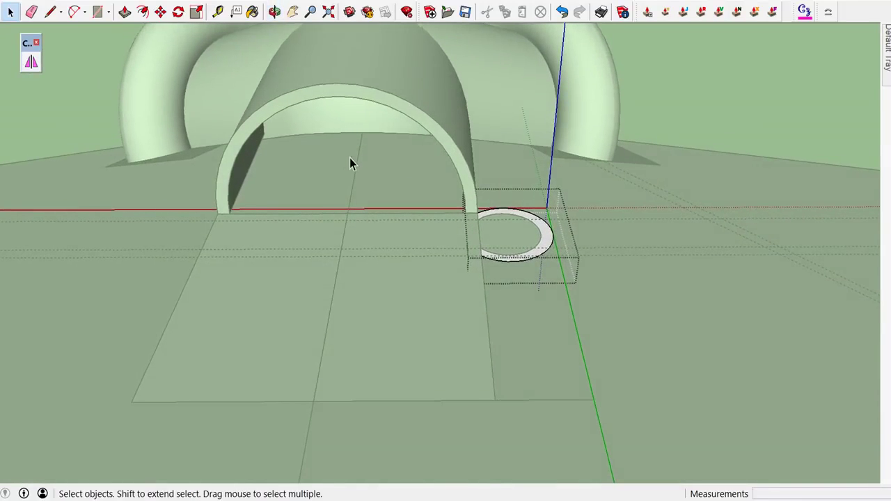
key("a")
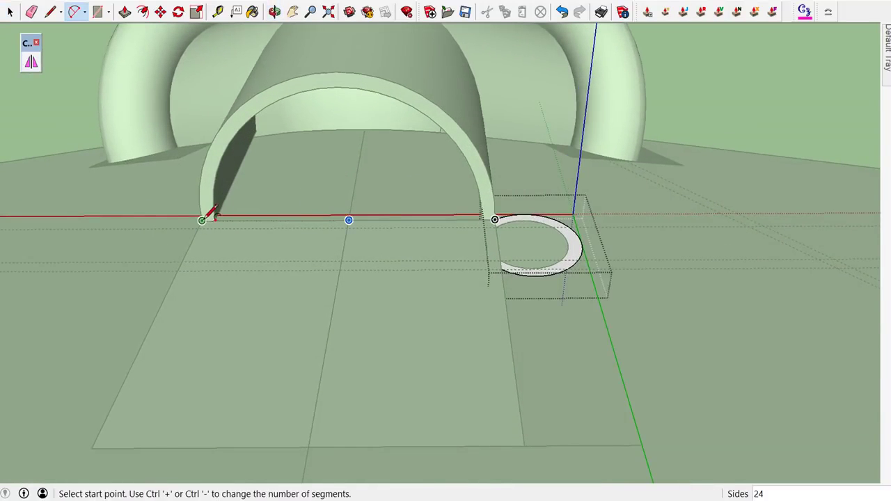
left_click(201, 220)
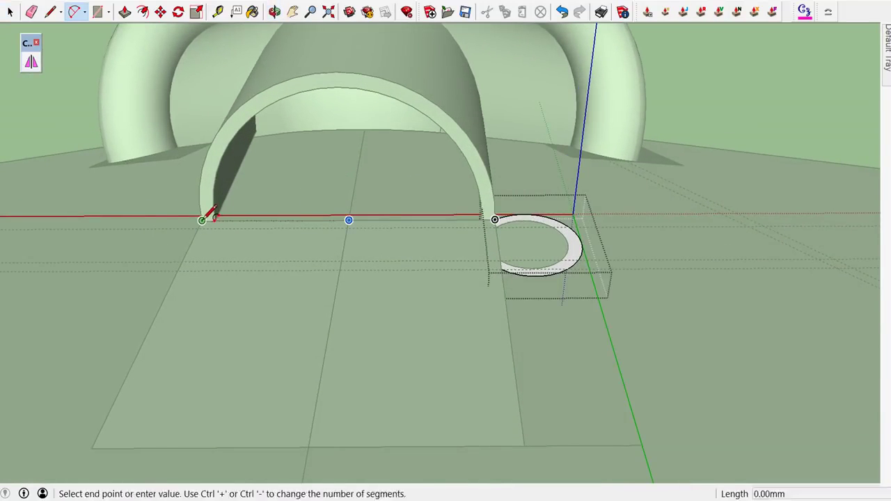
left_click(494, 219)
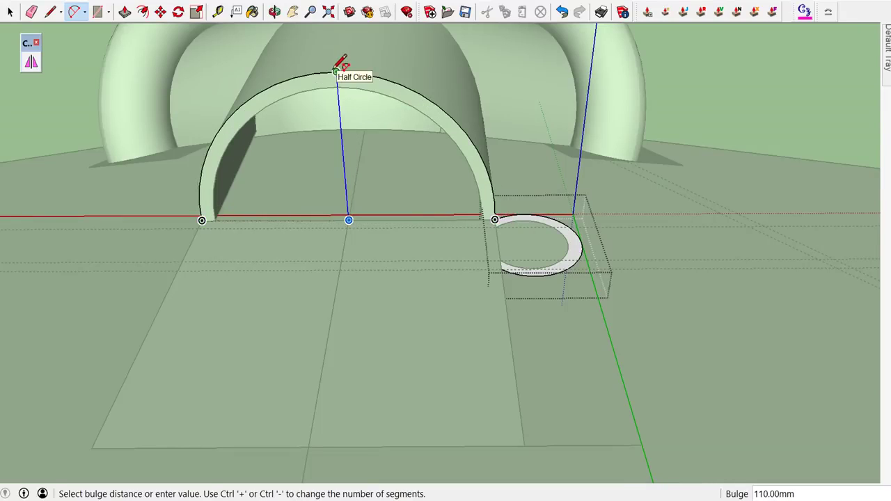
left_click(337, 69)
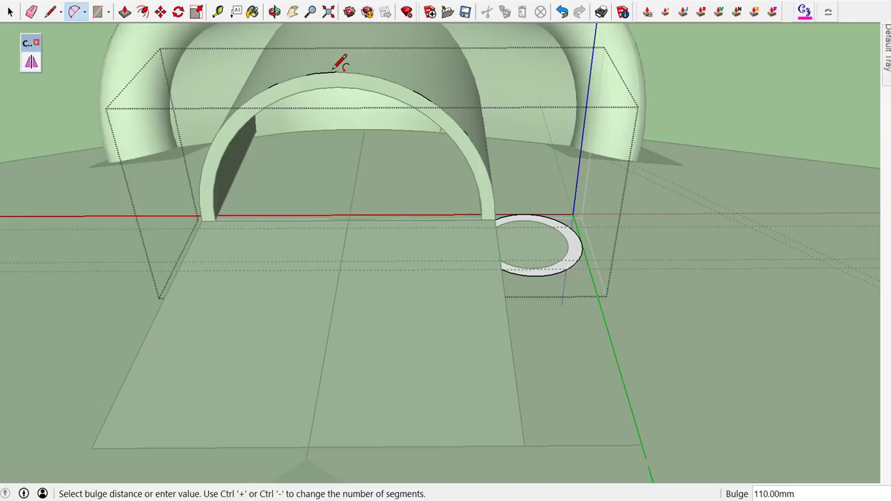
key("space")
left_click(339, 73)
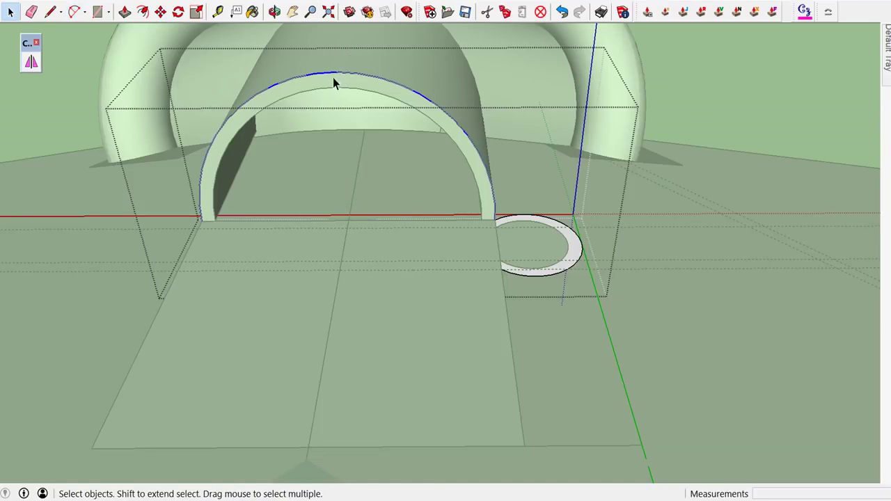
- Sweep the ring profile along the half-circle arc with Follow Me to form the tube arch
left_click(138, 3)
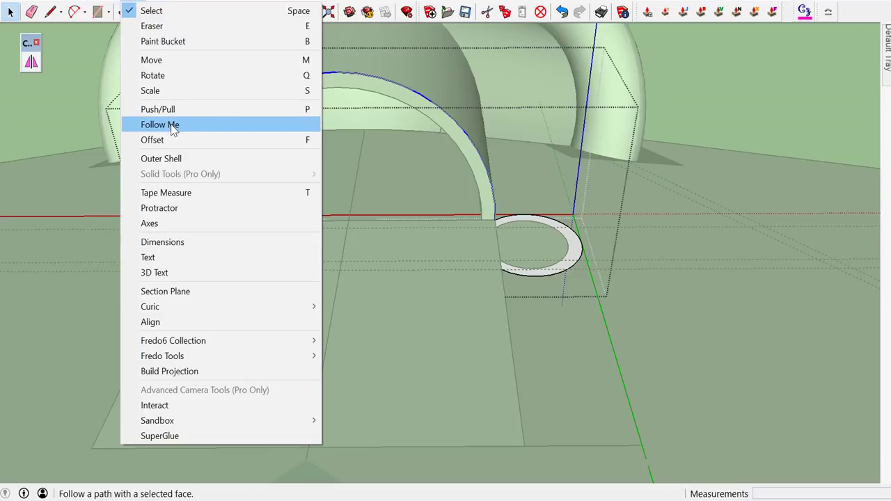
left_click(173, 131)
left_click(539, 229)
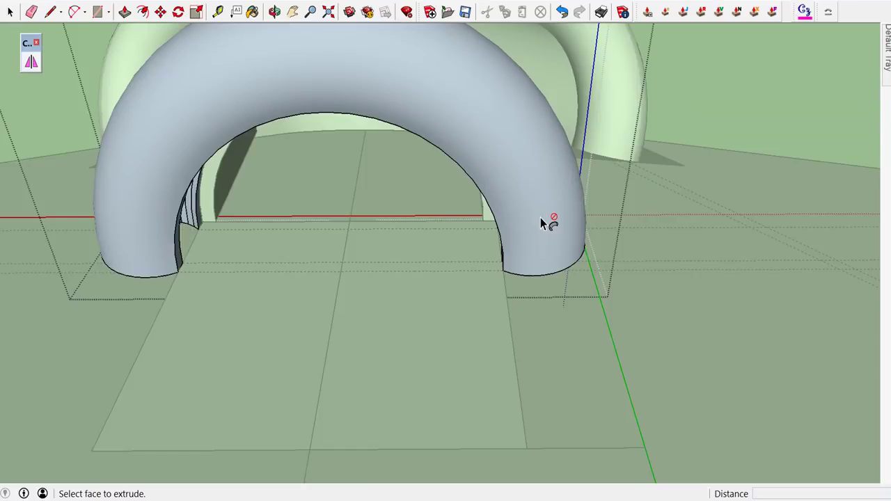
scroll(540, 218, "down", 3)
key("space")
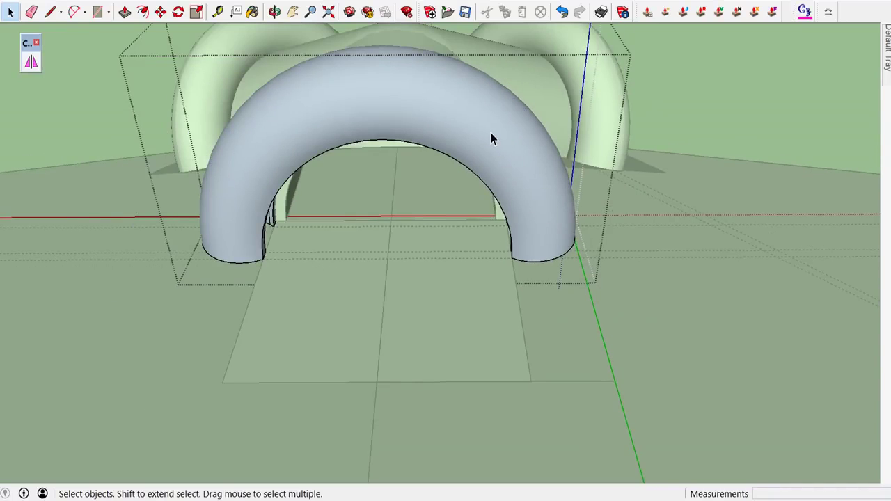
- Reverse the tube's faces so its white side shows
double_click(491, 139)
right_click(491, 138)
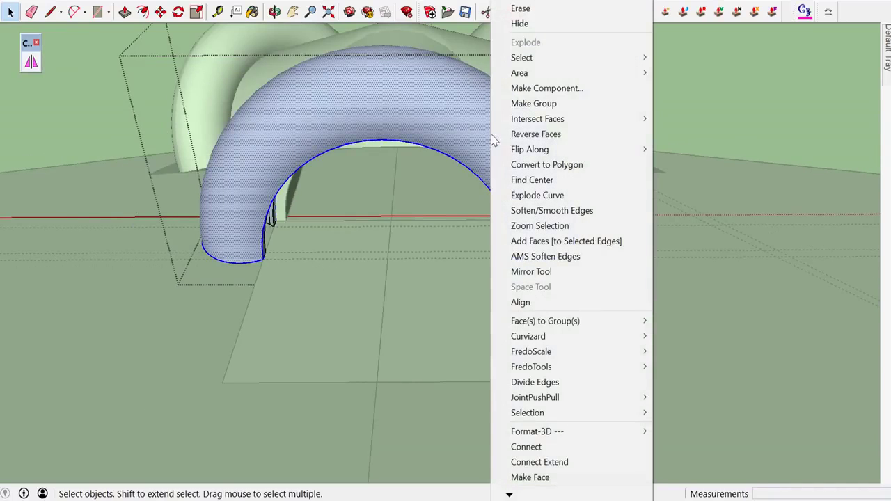
left_click(534, 134)
scroll(534, 140, "down", 2)
scroll(533, 139, "down", 3)
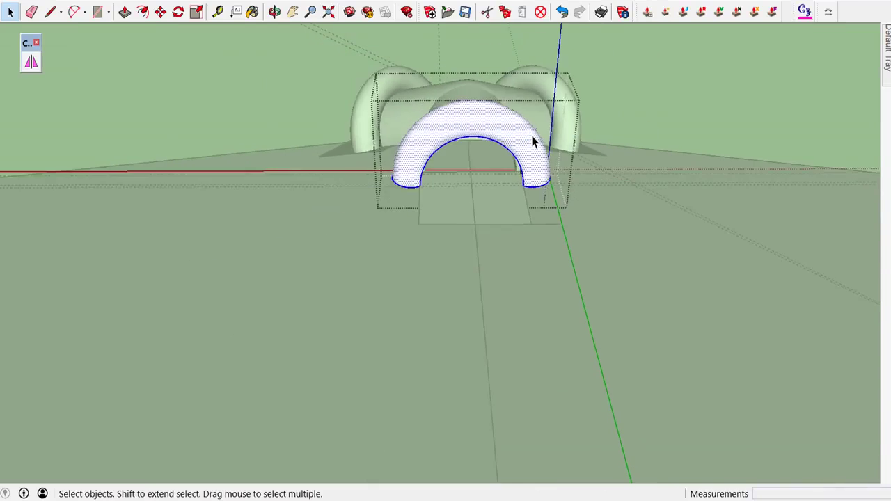
scroll(533, 139, "down", 2)
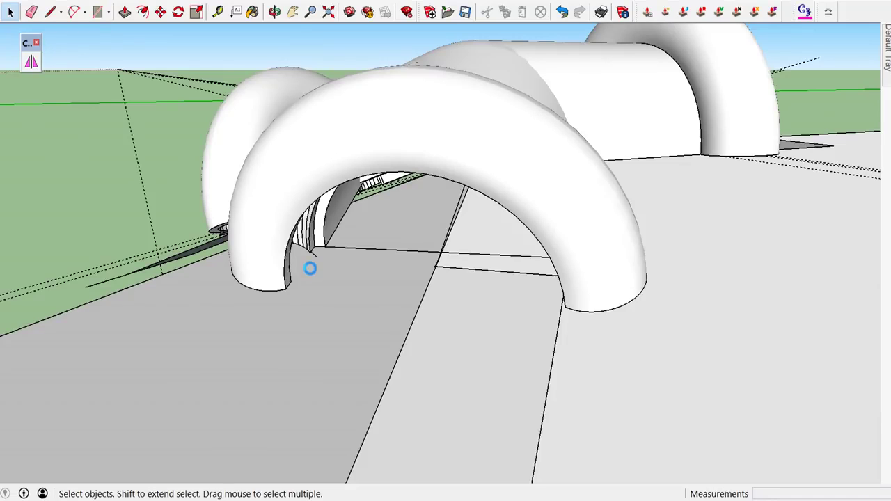
- Draw an edge joining one arch foot to the opposite arch foot
middle_click_drag(310, 269, 308, 322)
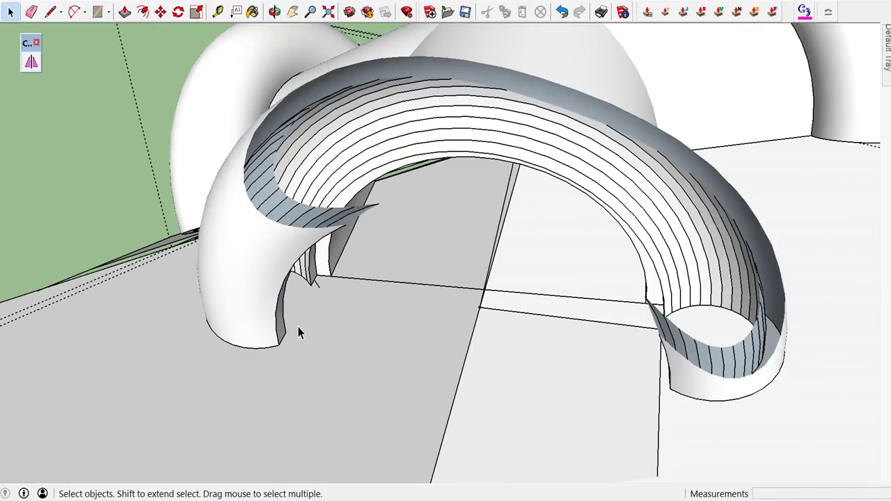
key("l")
left_click(285, 332)
middle_click_drag(343, 318, 483, 332)
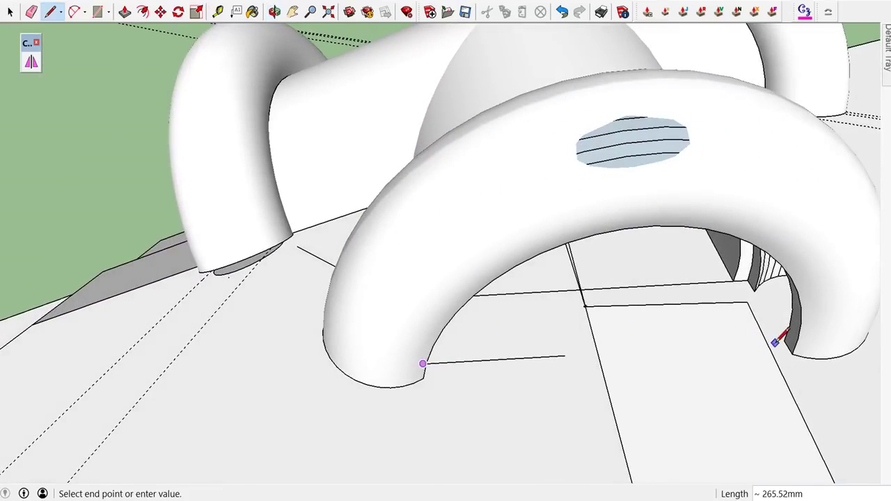
left_click(780, 339)
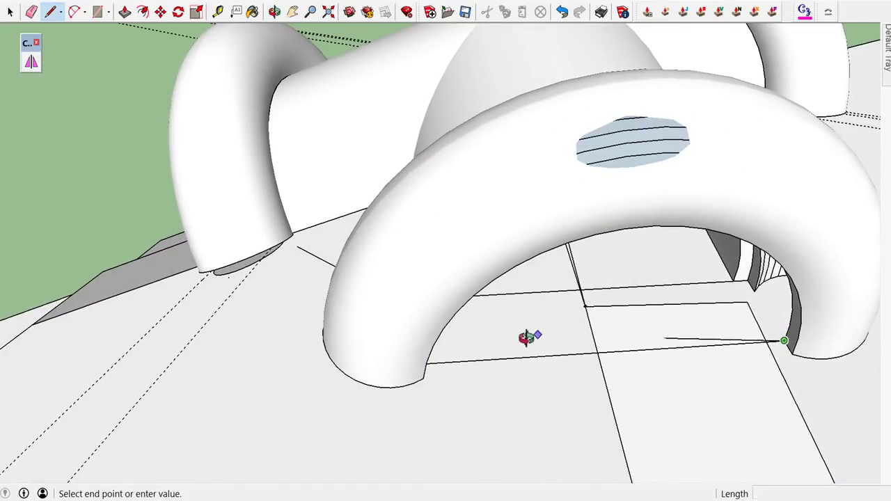
middle_click_drag(531, 338, 414, 344)
key("space")
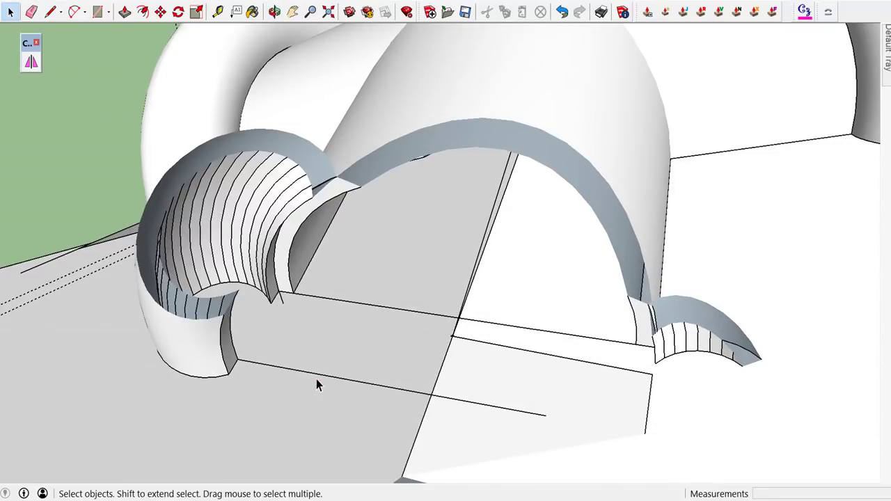
- Add another edge along the arch base ending at the arch foot endpoint
key("l")
left_click(240, 356)
scroll(240, 356, "up", 2)
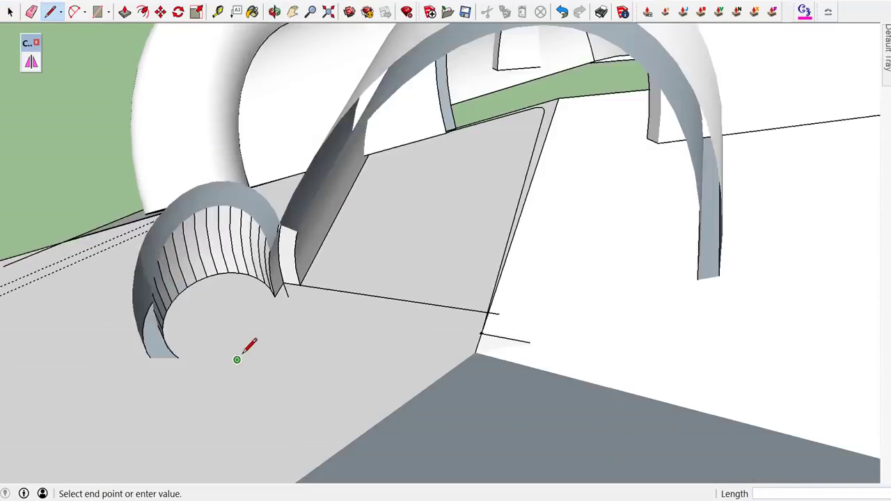
scroll(246, 342, "up", 3)
scroll(248, 342, "down", 3)
scroll(247, 339, "down", 2)
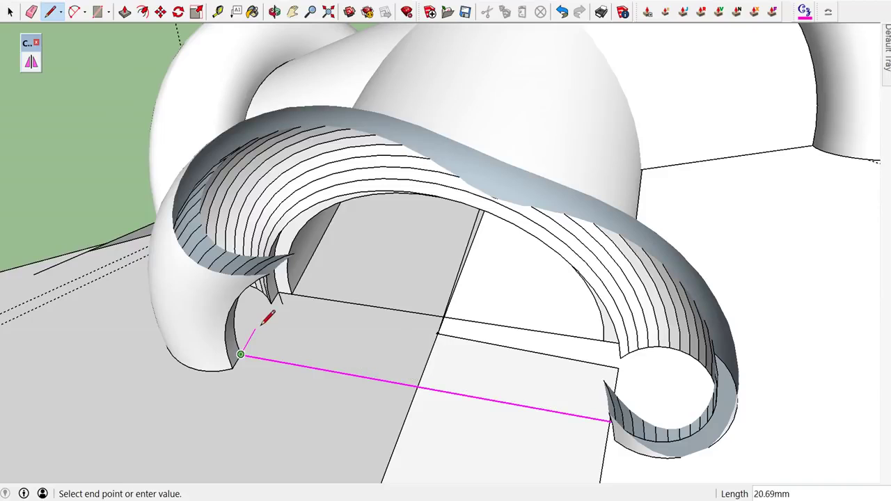
left_click(266, 307)
key("space")
scroll(334, 296, "down", 3)
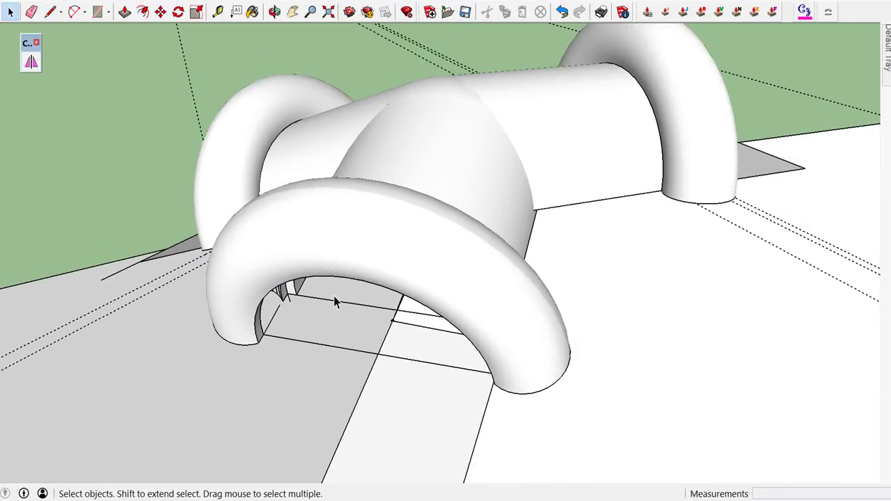
scroll(386, 253, "down", 1)
scroll(433, 215, "down", 1)
scroll(483, 193, "down", 2)
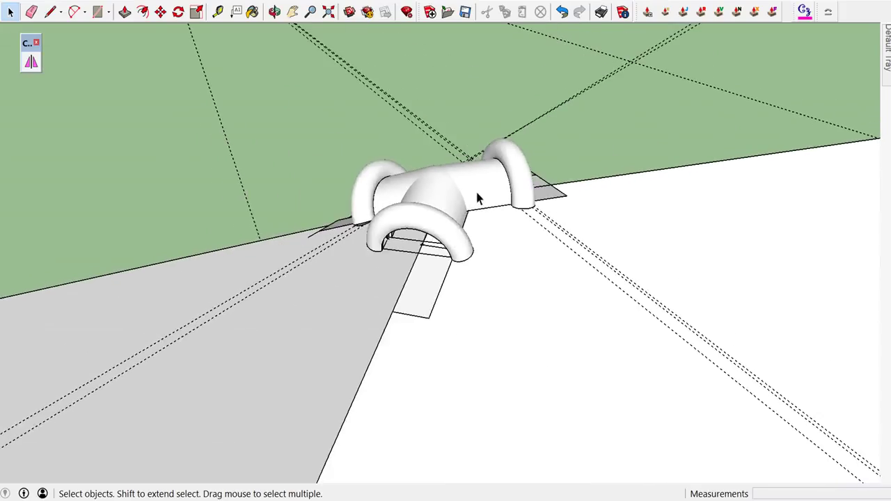
scroll(480, 202, "down", 2)
scroll(481, 202, "down", 2)
scroll(483, 200, "down", 3)
mouse_move(509, 275)
middle_mouse_down()
mouse_move(462, 208)
mouse_move(483, 239)
mouse_move(529, 235)
middle_mouse_up()
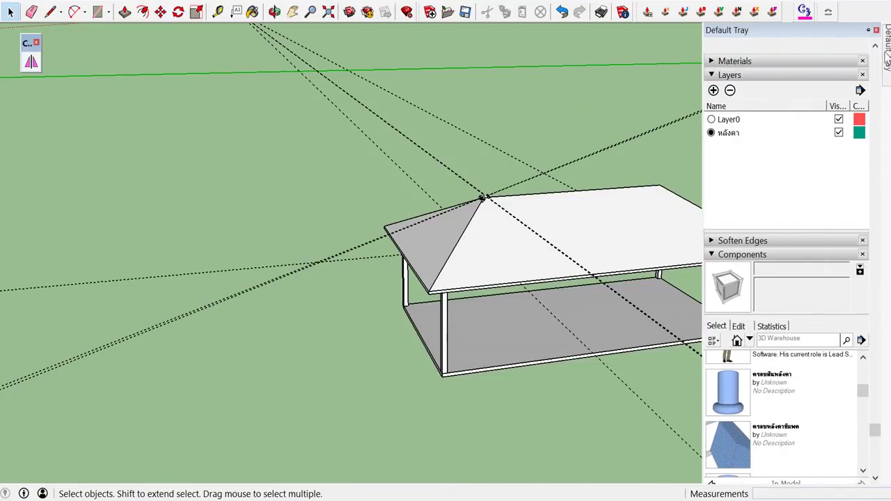
- Place the blue ridge-cap tile component from the In Model list onto the pavilion floor slab
left_click(717, 398)
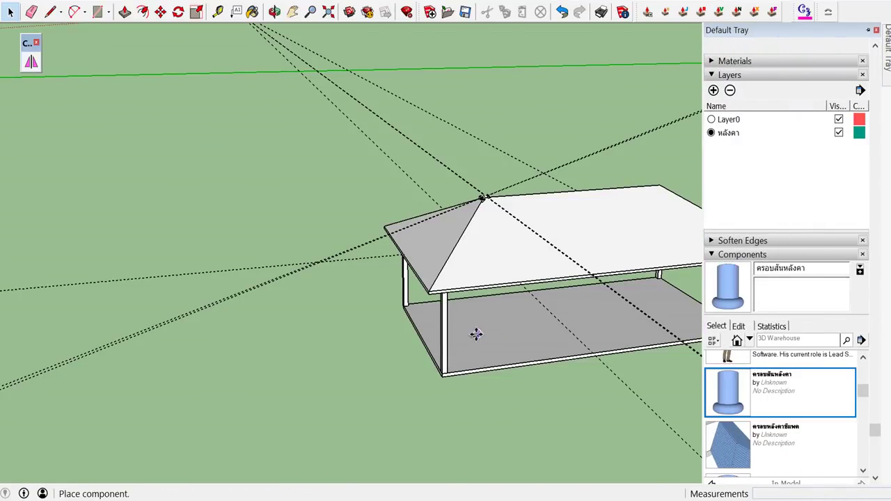
scroll(475, 345, "up", 3)
scroll(475, 366, "up", 3)
left_click(476, 367)
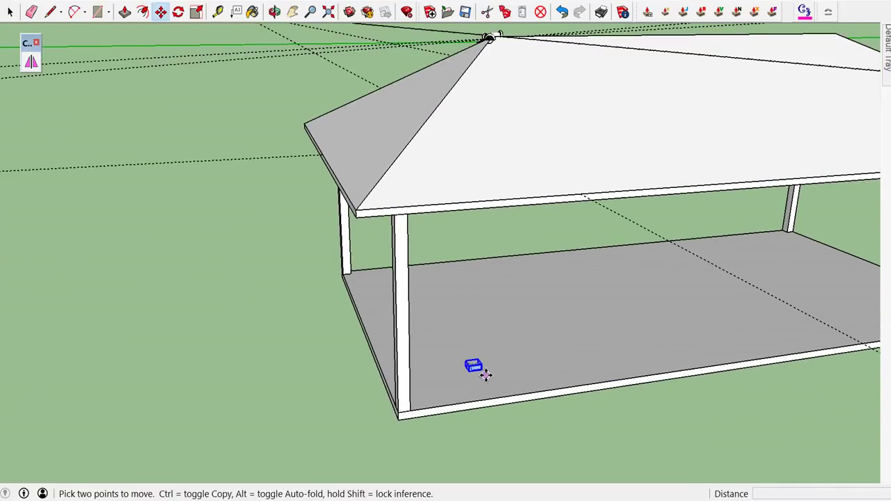
middle_click_drag(473, 369, 229, 389)
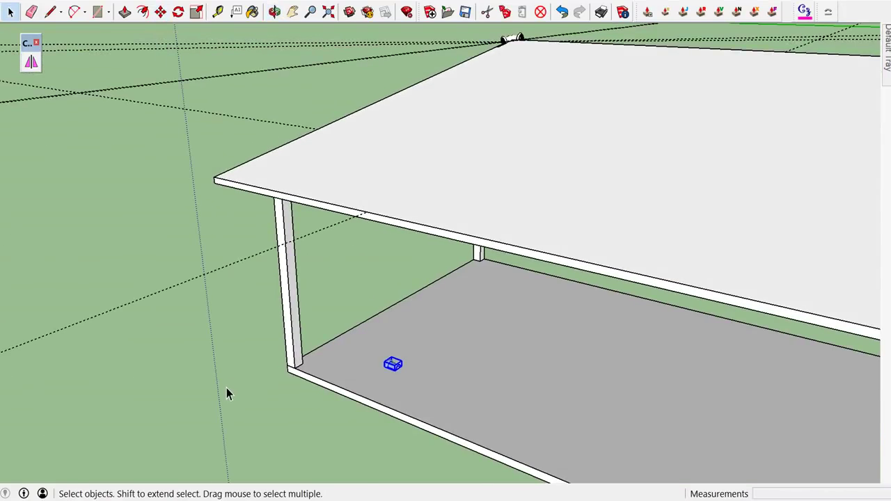
scroll(421, 355, "up", 3)
scroll(391, 386, "up", 3)
scroll(382, 386, "up", 2)
mouse_move(382, 385)
middle_mouse_down()
mouse_move(350, 372)
mouse_move(264, 392)
middle_mouse_up()
- Close the tile's open end with a 215 mm edge
scroll(350, 372, "up", 2)
scroll(383, 360, "up", 2)
scroll(338, 343, "up", 2)
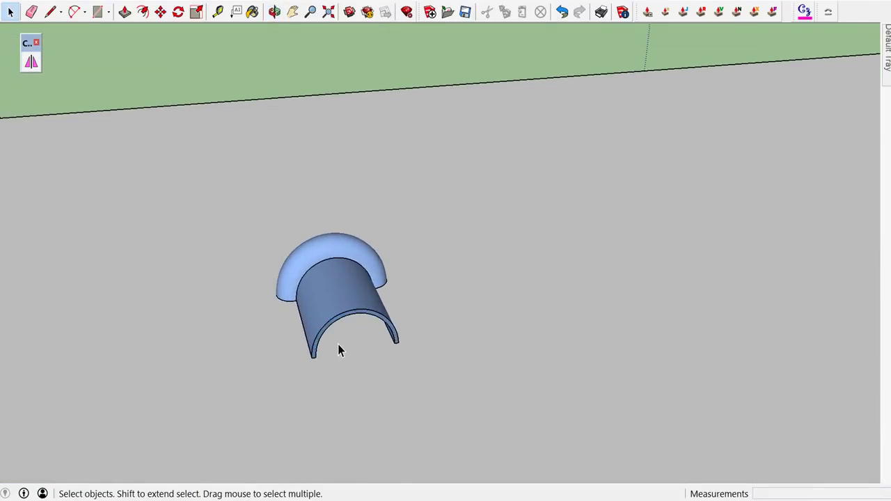
scroll(339, 345, "up", 2)
key("l")
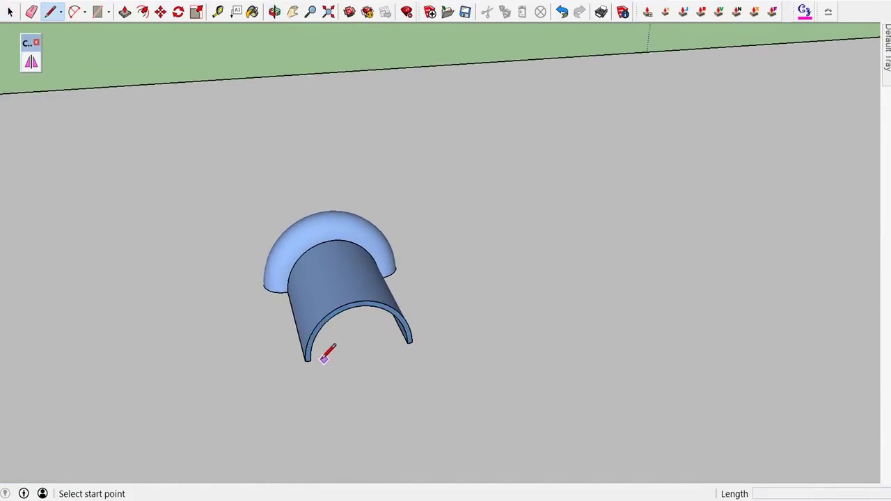
scroll(311, 355, "up", 1)
scroll(310, 354, "up", 3)
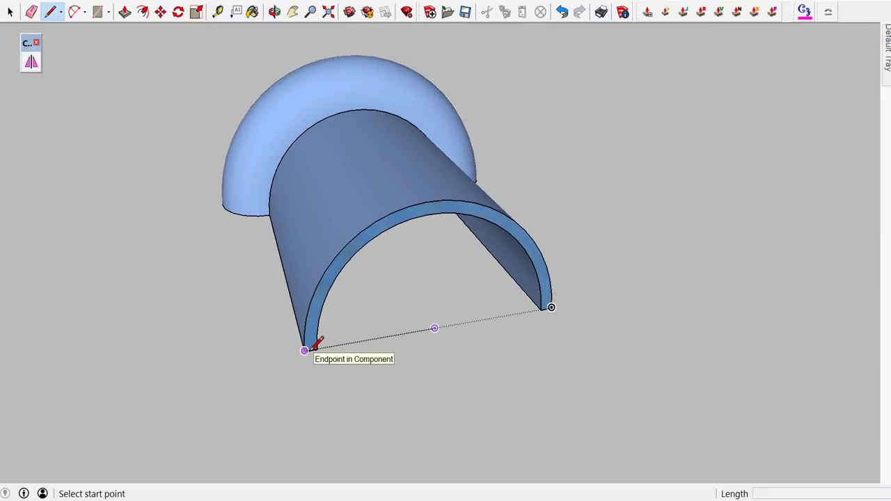
left_click(306, 349)
left_click(552, 307)
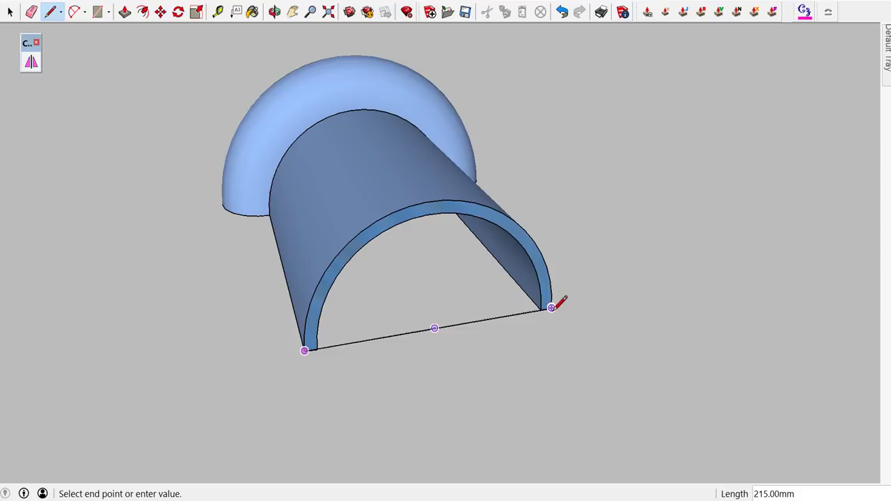
- Draw a long diagonal line running outward from the tile's pointed tip
mouse_move(550, 308)
middle_mouse_down()
mouse_move(615, 327)
mouse_move(730, 309)
middle_mouse_up()
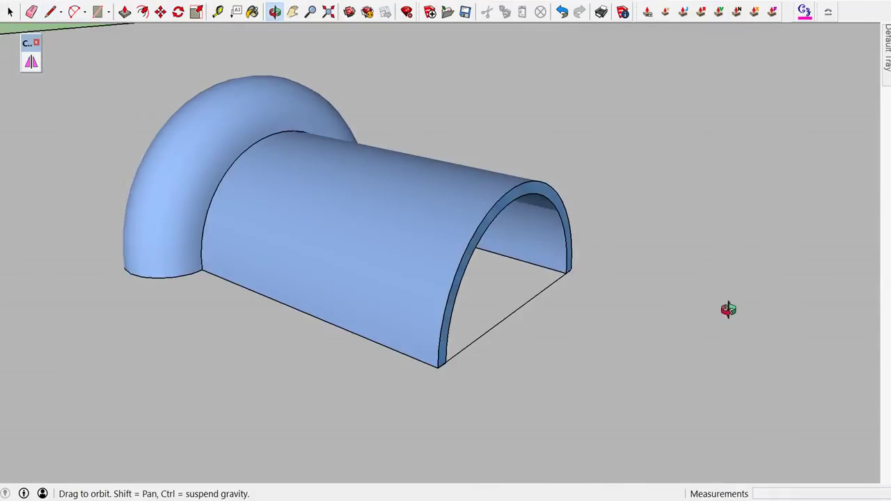
mouse_move(632, 255)
middle_mouse_down()
mouse_move(851, 272)
mouse_move(773, 183)
middle_mouse_up()
scroll(610, 135, "down", 5)
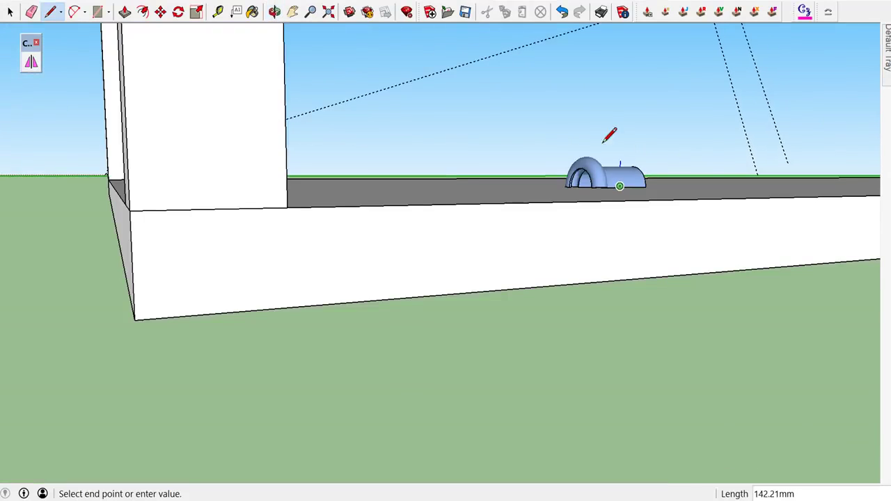
middle_click_drag(610, 135, 585, 232)
scroll(687, 298, "up", 5)
scroll(686, 298, "down", 3)
scroll(483, 288, "up", 5)
mouse_move(483, 288)
middle_mouse_down()
mouse_move(430, 294)
mouse_move(371, 271)
mouse_move(427, 259)
middle_mouse_up()
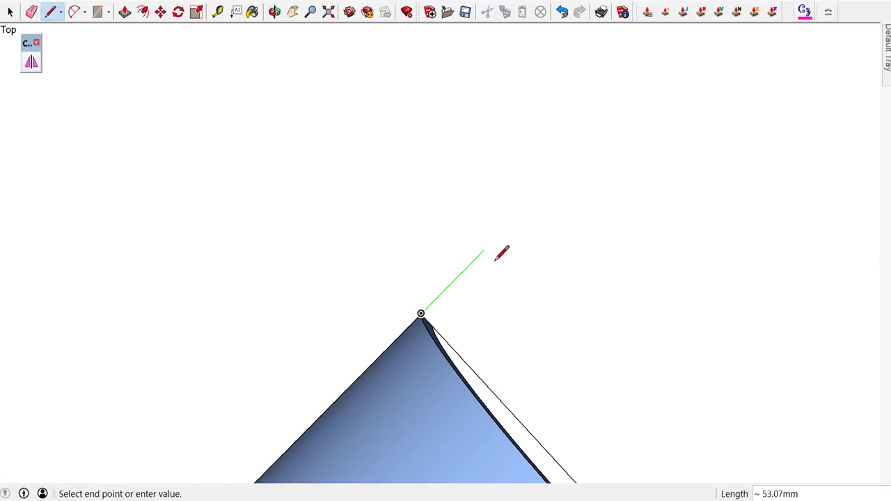
scroll(487, 277, "up", 2)
scroll(481, 286, "up", 2)
scroll(480, 287, "down", 1)
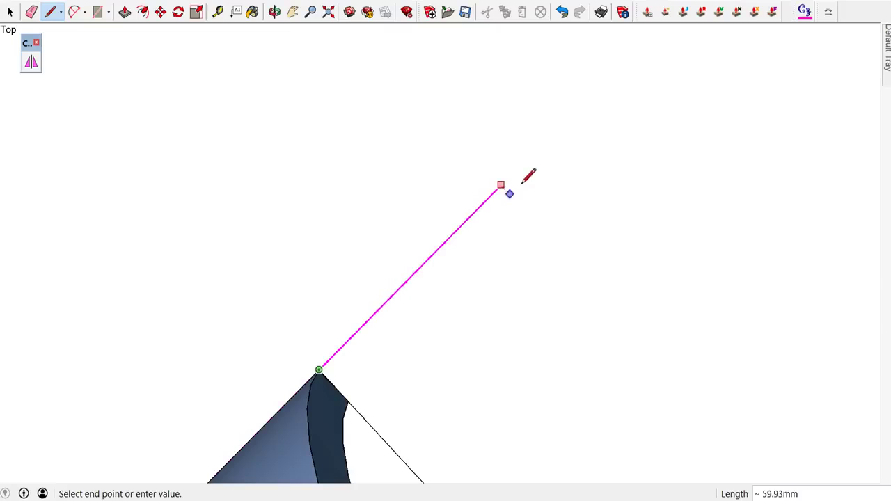
key("space")
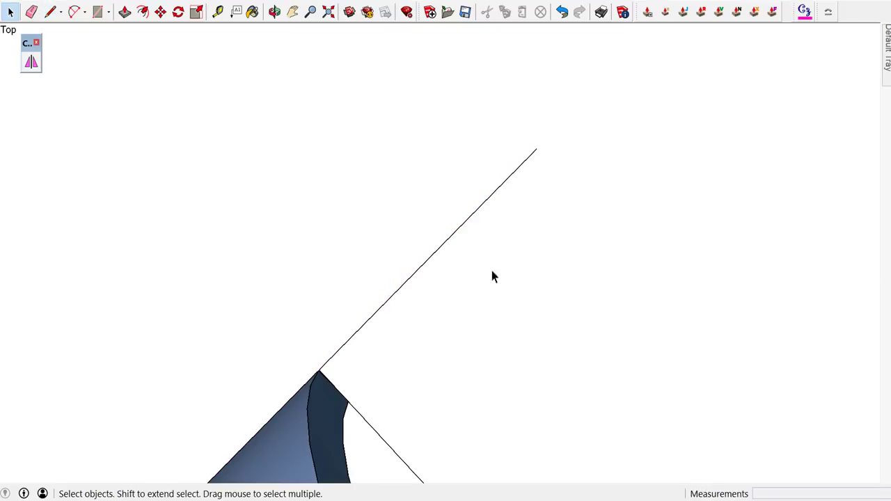
scroll(306, 445, "down", 3)
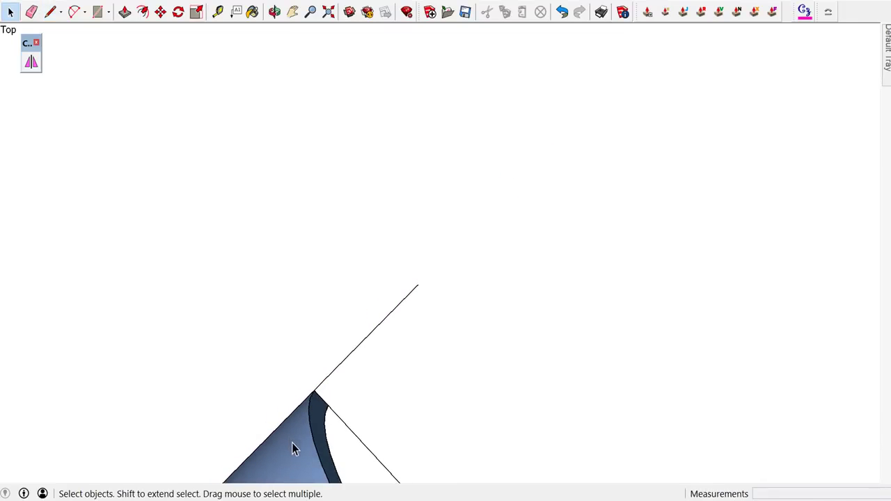
- Begin aligning the tile component, with its origin at the tip and Y along the diagonal edge
right_click(290, 441)
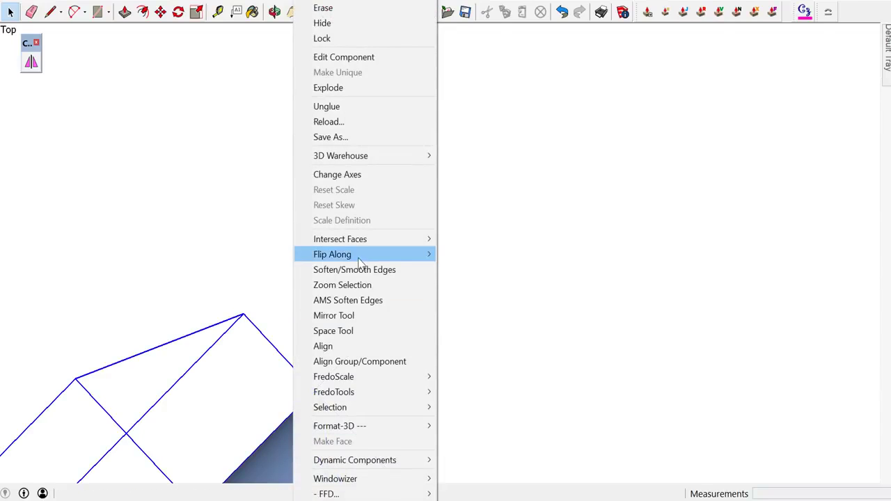
left_click(340, 347)
left_click(315, 390)
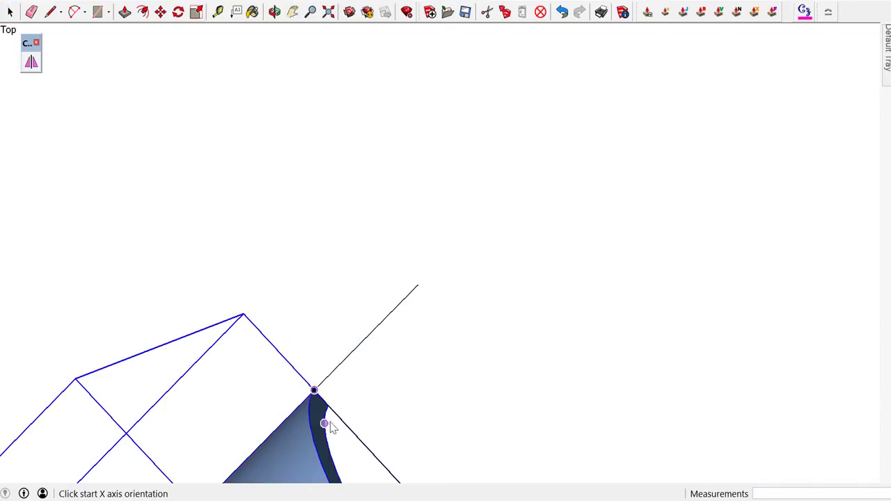
left_click(386, 319)
scroll(436, 272, "down", 2)
scroll(478, 237, "down", 2)
scroll(494, 218, "down", 2)
scroll(490, 221, "down", 3)
scroll(328, 215, "up", 10)
scroll(334, 211, "up", 3)
scroll(353, 206, "up", 3)
scroll(353, 207, "down", 2)
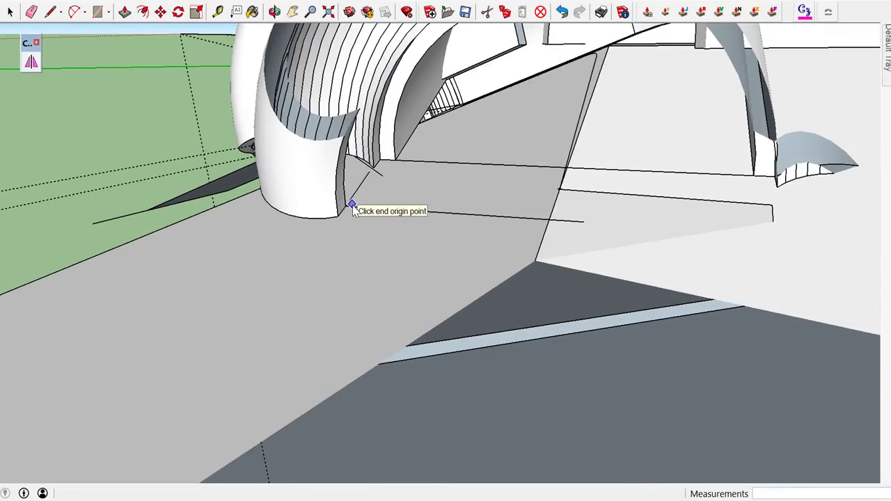
scroll(351, 206, "down", 3)
scroll(351, 207, "up", 3)
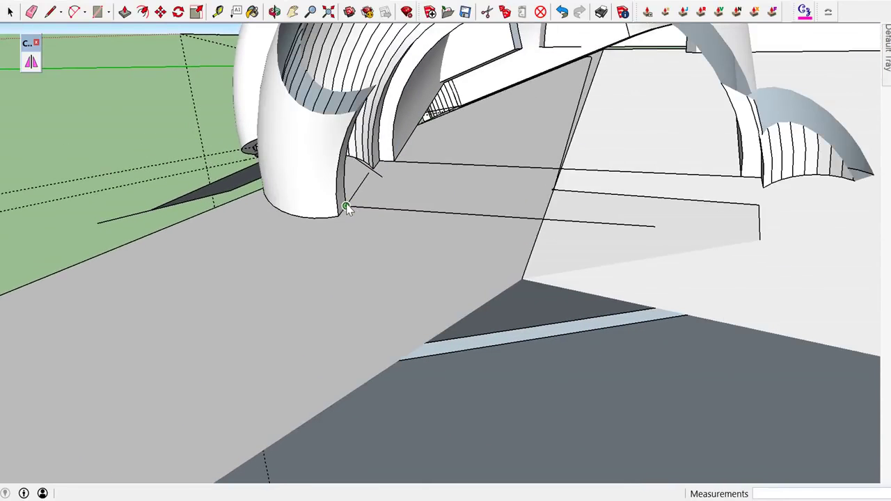
- Snap the tile onto the arch foot, with X along the base edge
left_click(346, 207)
left_click(421, 211)
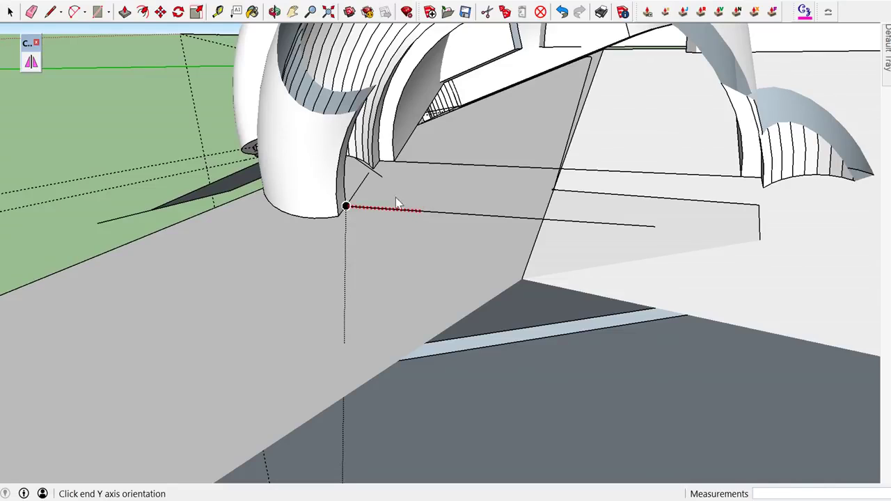
left_click(361, 183)
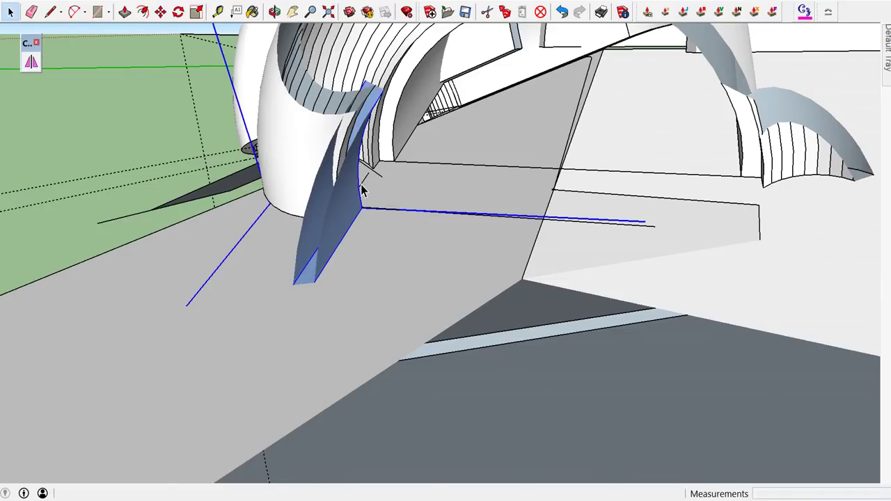
scroll(361, 185, "down", 5)
scroll(367, 181, "down", 3)
scroll(369, 185, "down", 2)
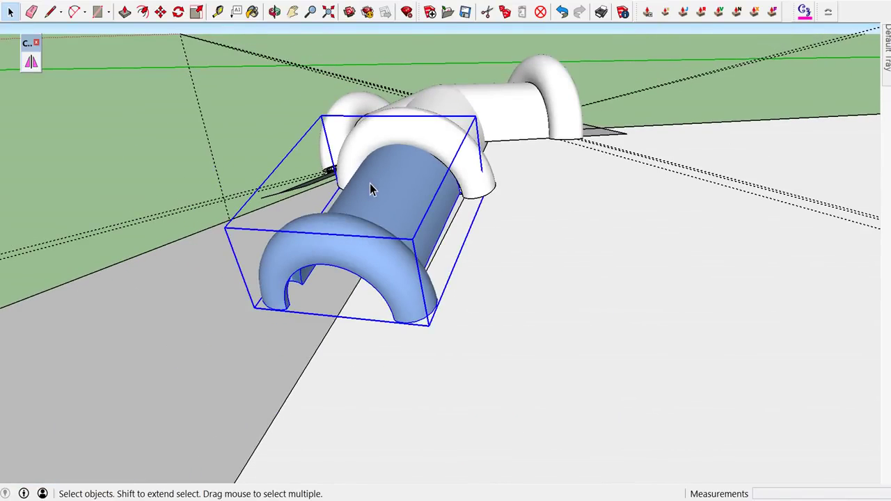
scroll(374, 181, "down", 3)
left_click(379, 82)
- Begin a Ctrl-copy move of the blue tile from its base edge
mouse_move(380, 86)
middle_mouse_down()
mouse_move(394, 139)
mouse_move(278, 181)
mouse_move(201, 231)
mouse_move(307, 203)
middle_mouse_up()
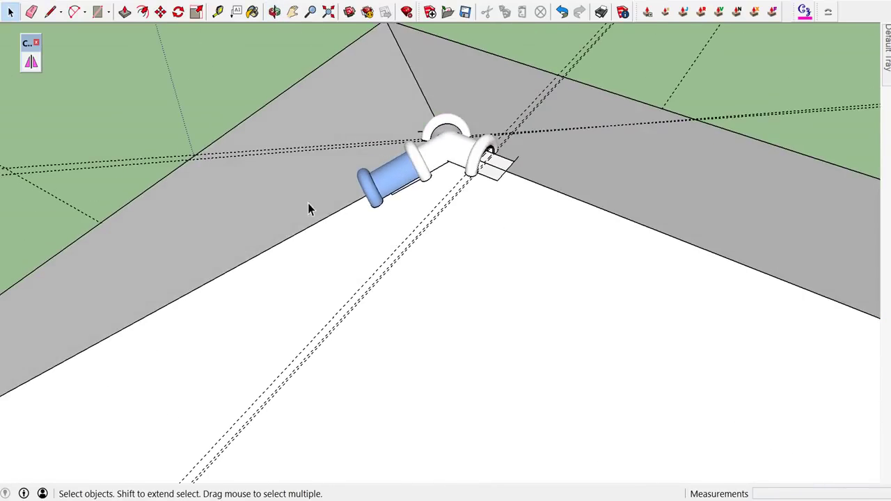
scroll(348, 195, "up", 3)
scroll(418, 183, "up", 3)
scroll(433, 195, "up", 3)
key("m")
key("space")
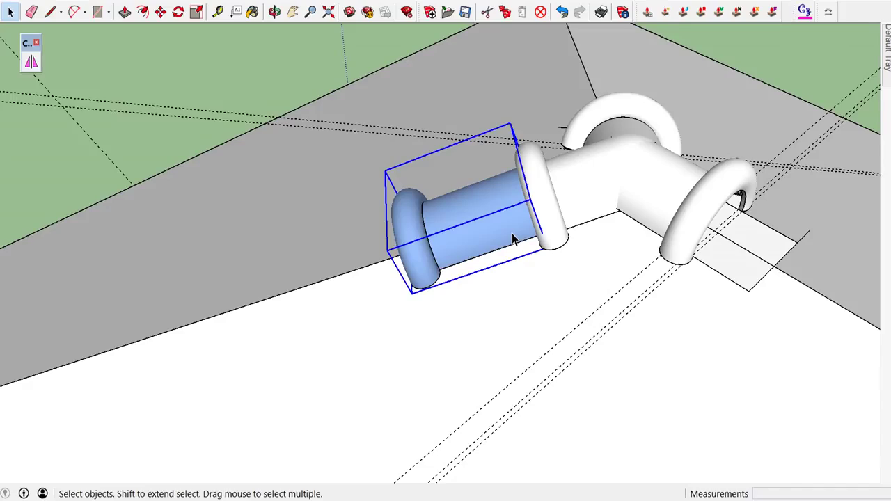
key("m")
mouse_move(547, 235)
middle_mouse_down()
mouse_move(420, 243)
mouse_move(425, 270)
middle_mouse_up()
scroll(487, 285, "up", 2)
mouse_move(536, 298)
middle_mouse_down()
mouse_move(511, 278)
mouse_move(441, 268)
middle_mouse_up()
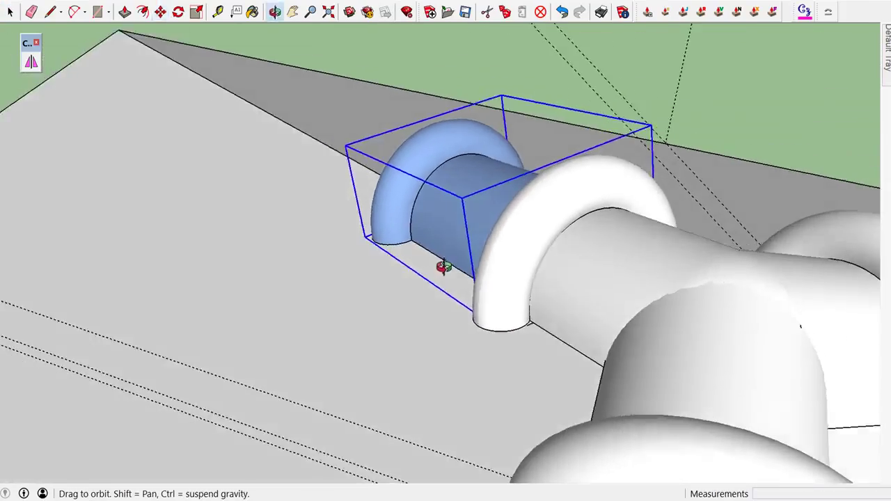
scroll(487, 300, "up", 2)
scroll(529, 322, "up", 2)
scroll(550, 317, "up", 3)
scroll(564, 311, "down", 4)
scroll(561, 310, "down", 1)
scroll(560, 310, "up", 1)
scroll(560, 308, "up", 1)
scroll(560, 308, "up", 2)
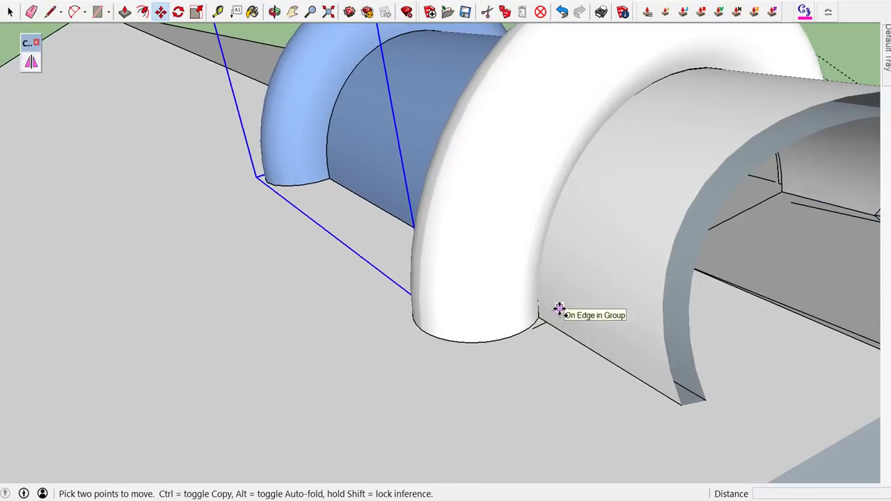
key("ctrl")
left_click(541, 317)
- Drop the tile copy end-to-end against the first tile along the hip ridge
mouse_move(541, 317)
middle_mouse_down()
mouse_move(530, 282)
mouse_move(686, 288)
middle_mouse_up()
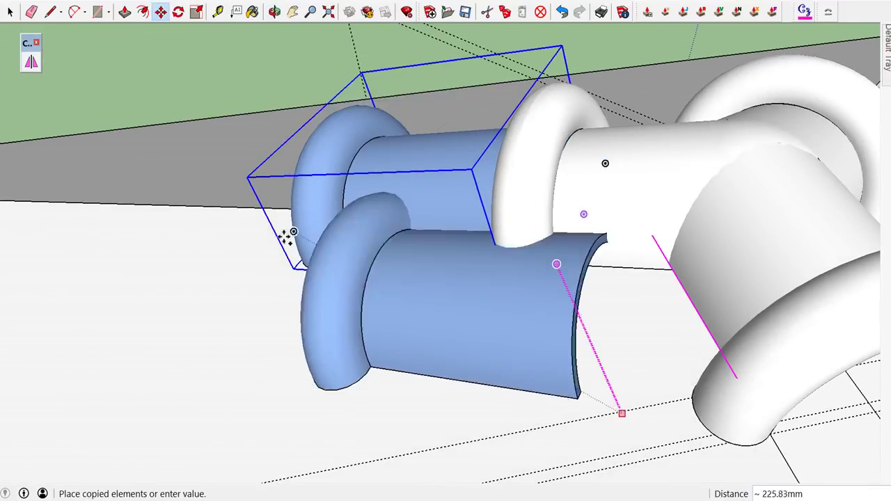
mouse_move(264, 193)
middle_mouse_down()
mouse_move(288, 201)
mouse_move(629, 199)
middle_mouse_up()
scroll(557, 202, "down", 3)
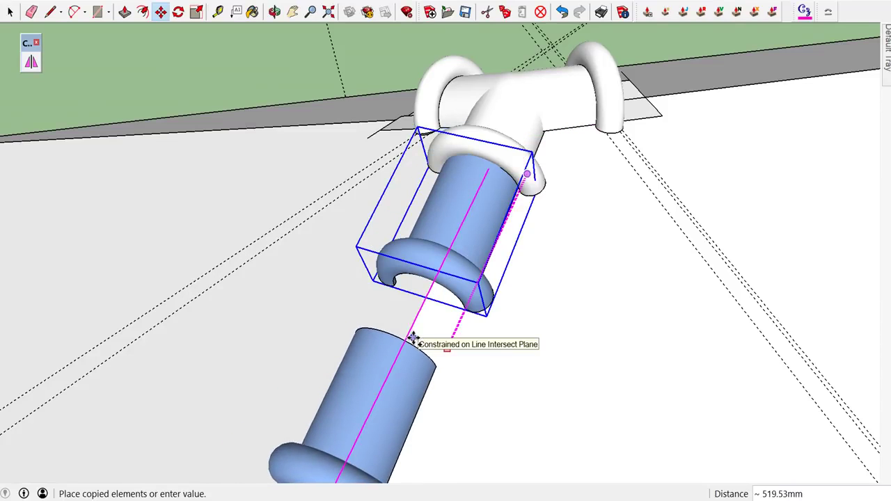
mouse_move(439, 314)
middle_mouse_down()
mouse_move(204, 292)
mouse_move(175, 281)
middle_mouse_up()
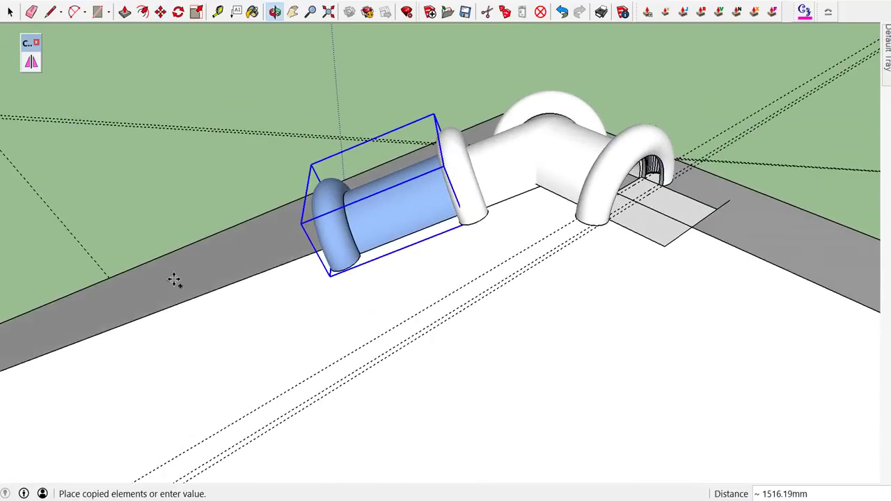
scroll(341, 247, "up", 3)
scroll(355, 243, "up", 2)
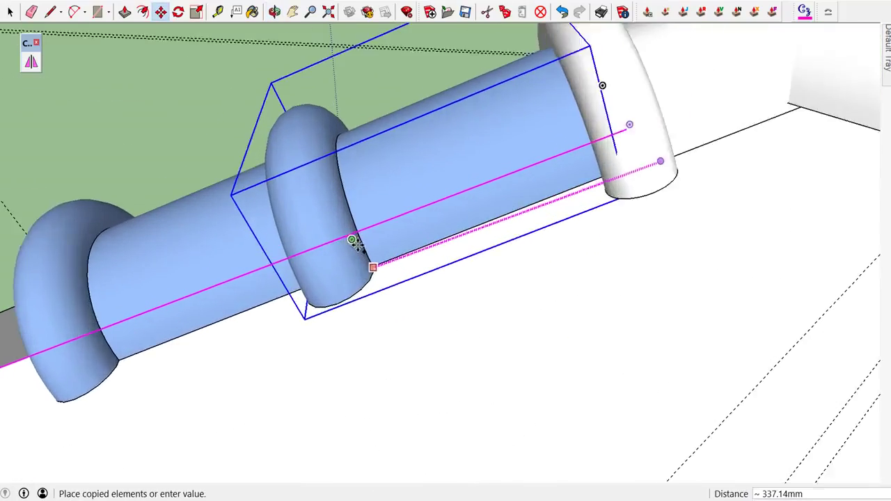
scroll(362, 248, "up", 3)
scroll(375, 256, "up", 3)
scroll(378, 259, "down", 3)
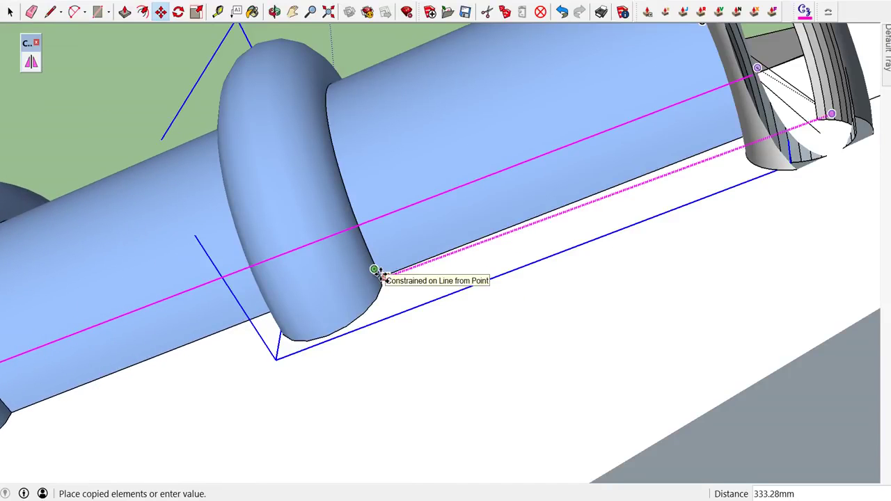
scroll(383, 277, "up", 1)
scroll(384, 276, "up", 1)
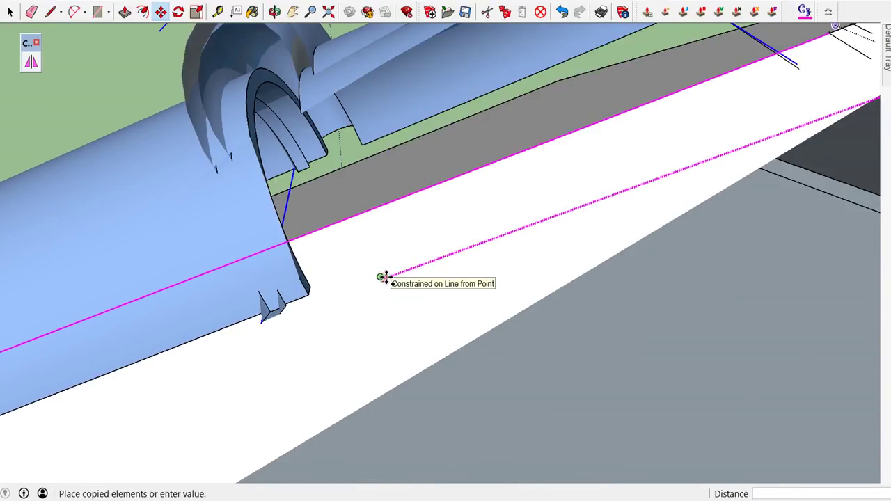
scroll(385, 277, "down", 2)
scroll(385, 275, "down", 1)
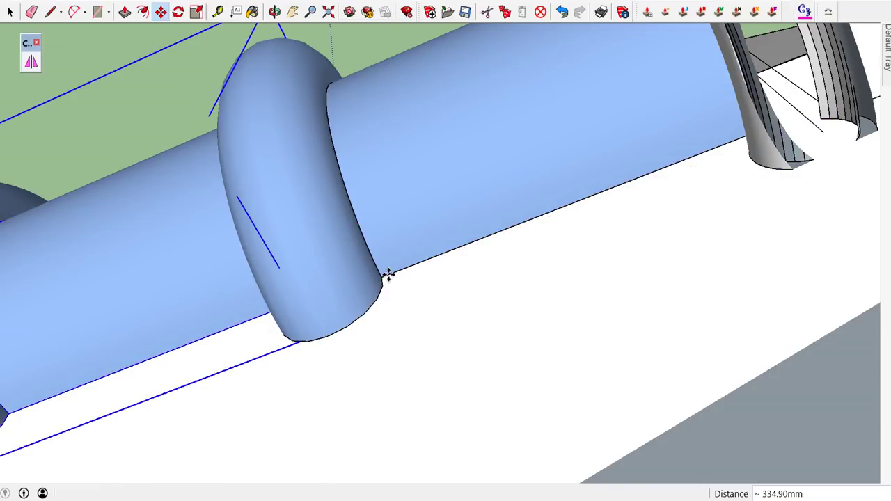
left_click(388, 272)
scroll(464, 233, "down", 1)
scroll(499, 215, "down", 1)
scroll(500, 214, "down", 2)
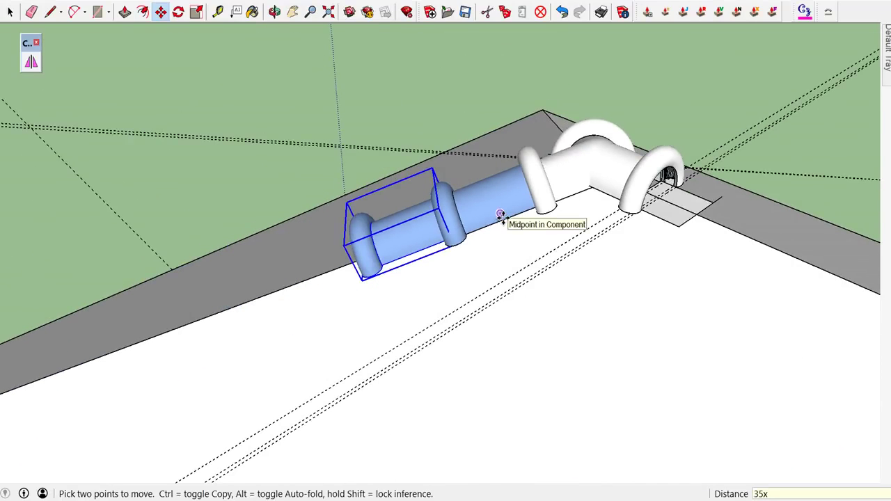
- Array the tile copy 35 times down the hip with 35x
key("Return")
scroll(487, 232, "down", 2)
scroll(480, 233, "down", 2)
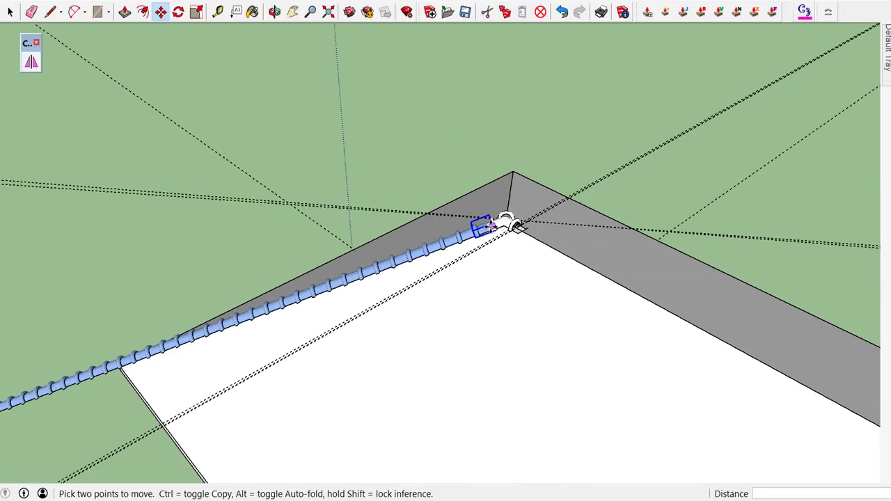
key("space")
scroll(510, 216, "down", 1)
- Delete the tiles that extend past the eave
mouse_move(462, 222)
middle_mouse_down()
mouse_move(167, 287)
mouse_move(372, 282)
mouse_move(429, 237)
mouse_move(263, 326)
middle_mouse_up()
left_click_drag(134, 350, 360, 448)
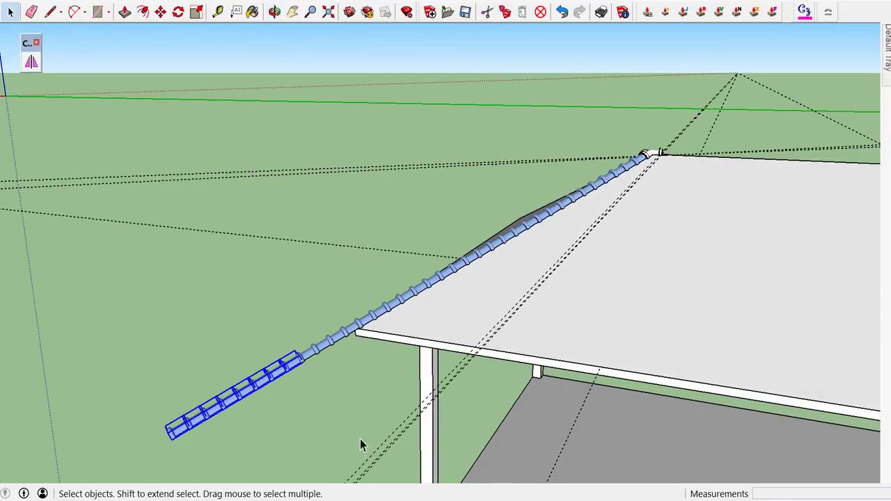
key("Delete")
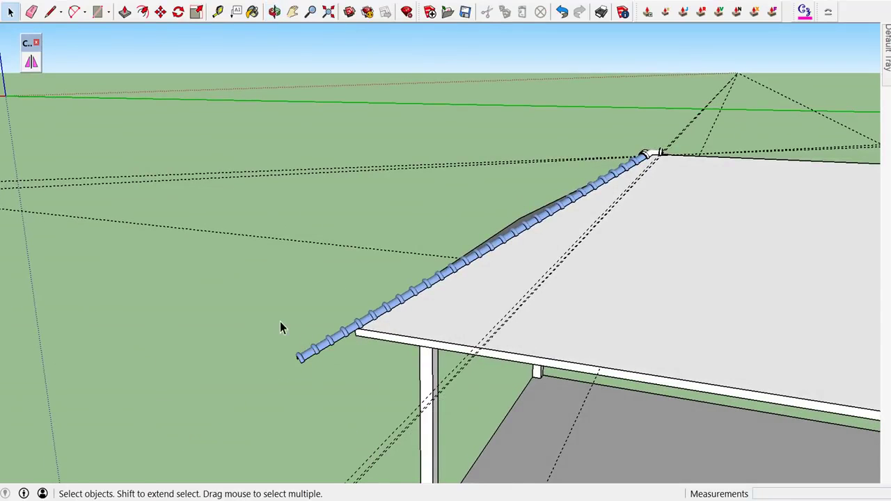
- Window-select the leftover tile jutting out at the eave and delete it
left_click_drag(272, 314, 352, 388)
key("Delete")
scroll(352, 340, "up", 5)
scroll(351, 340, "down", 5)
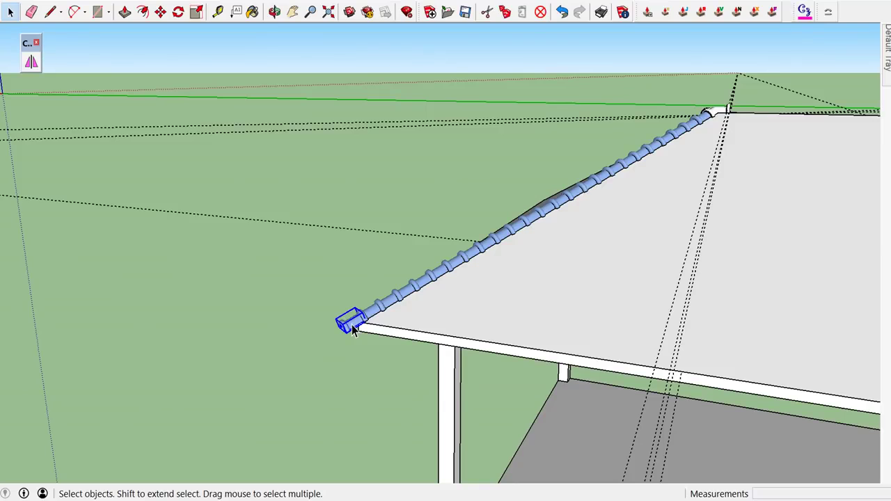
scroll(352, 325, "down", 2)
scroll(352, 325, "down", 2)
scroll(352, 324, "down", 5)
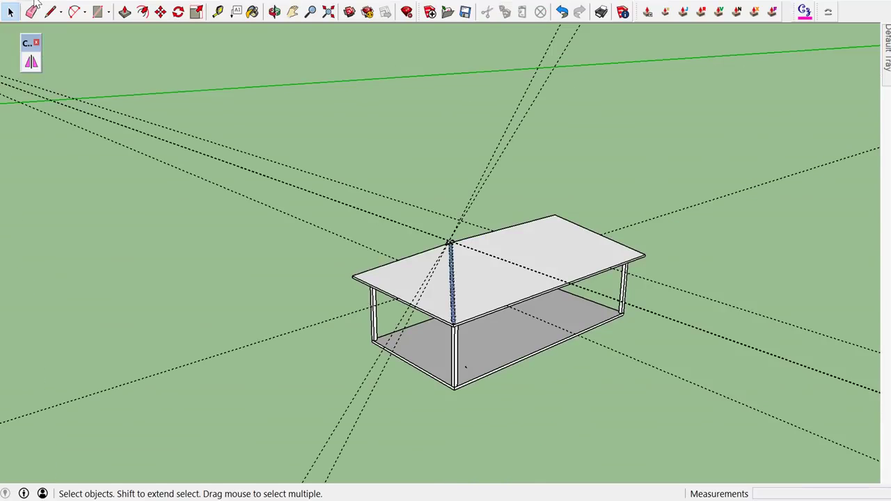
- Remove all guide lines from the model with Edit > Delete Guides
left_click(36, 3)
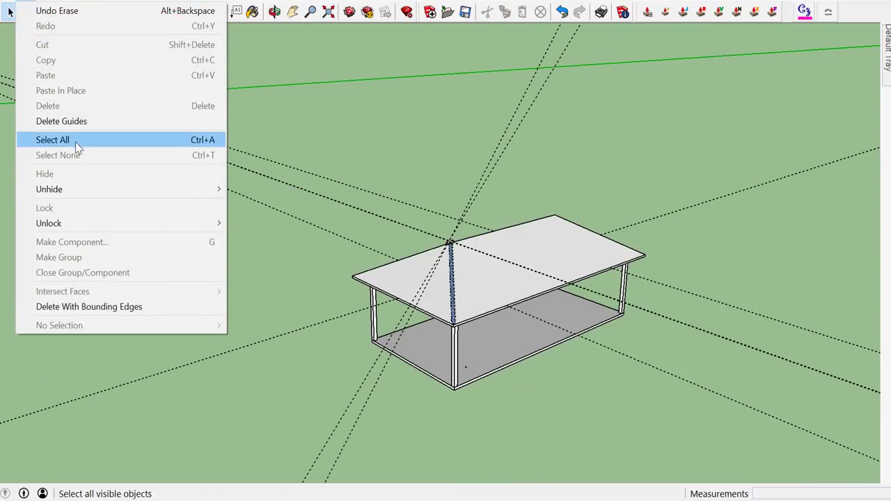
left_click(61, 121)
scroll(499, 262, "up", 2)
mouse_move(491, 268)
middle_mouse_down()
mouse_move(513, 373)
mouse_move(634, 400)
middle_mouse_up()
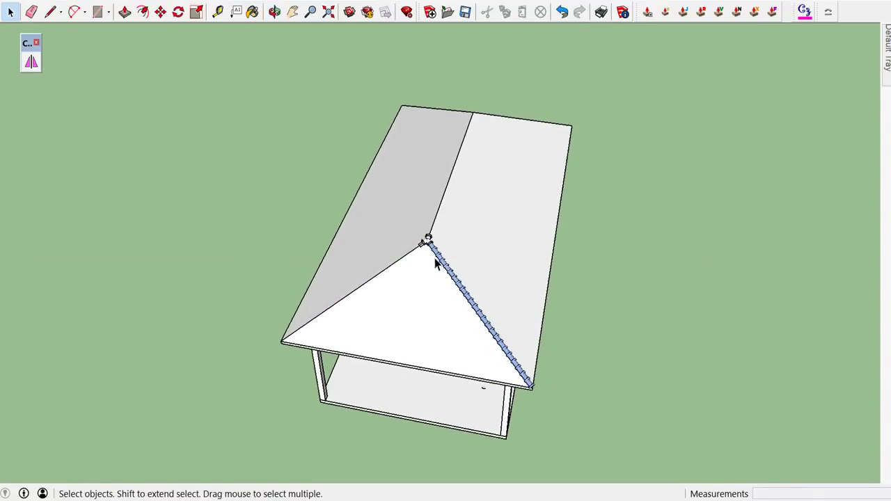
middle_click_drag(435, 263, 375, 276)
- Select the row of tiles along the hip and orbit around the pavilion to check it
left_click_drag(414, 350, 489, 462)
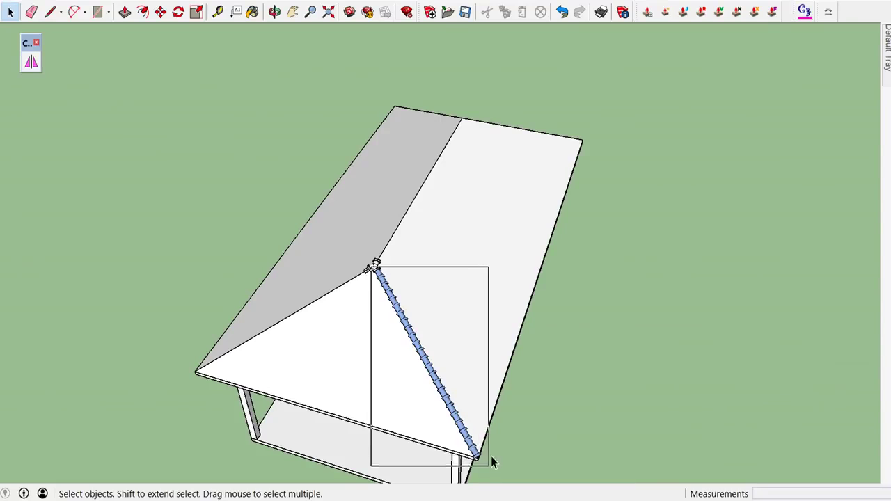
mouse_move(490, 462)
middle_mouse_down()
mouse_move(508, 231)
mouse_move(519, 193)
middle_mouse_up()
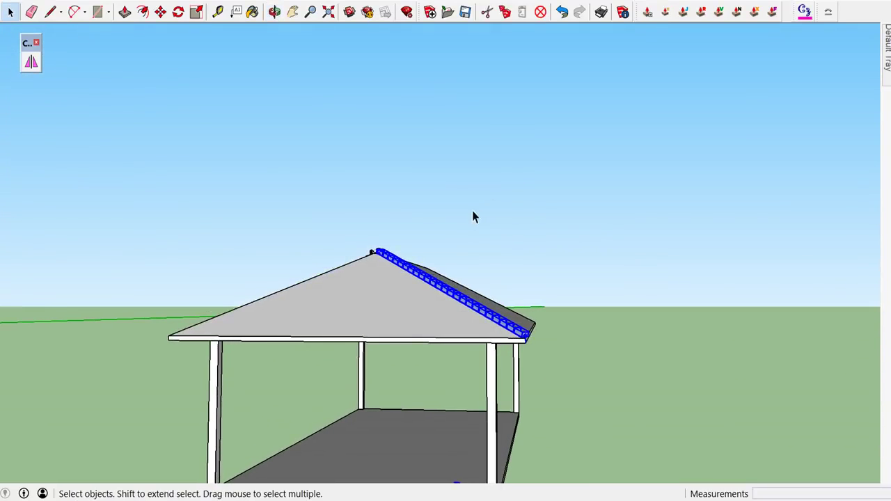
scroll(428, 344, "down", 3)
scroll(445, 397, "up", 2)
scroll(450, 418, "up", 2)
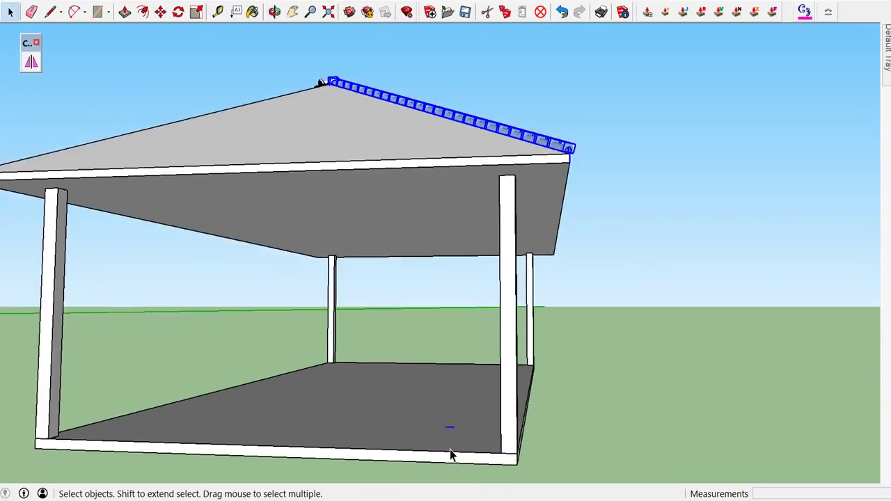
scroll(453, 432, "up", 2)
mouse_move(454, 441)
middle_mouse_down()
mouse_move(454, 470)
mouse_move(471, 485)
middle_mouse_up()
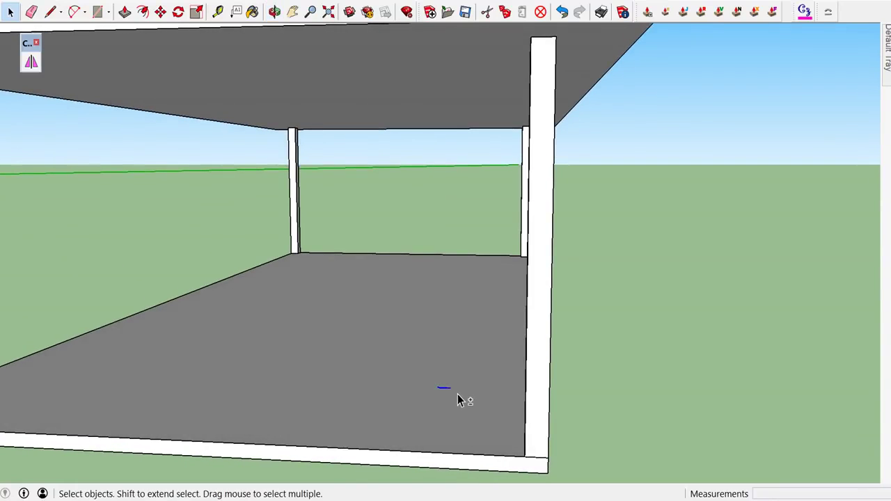
scroll(475, 407, "down", 3)
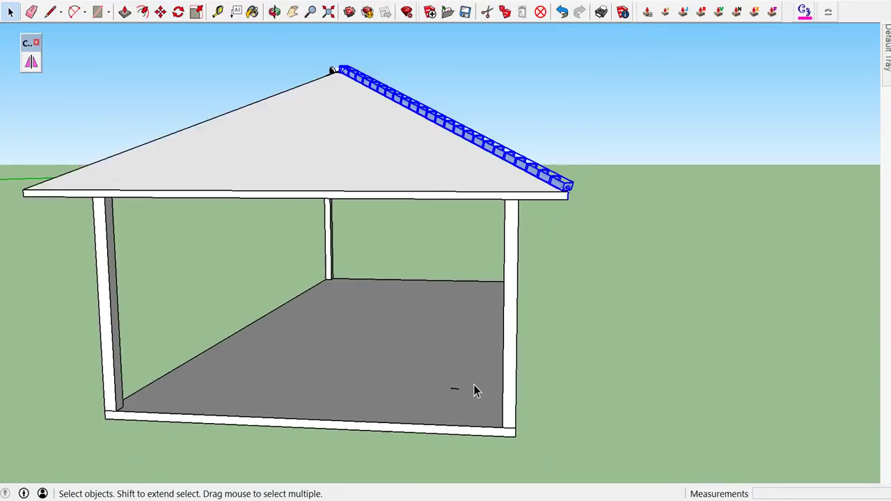
scroll(476, 390, "down", 2)
mouse_move(513, 277)
middle_mouse_down()
mouse_move(547, 155)
mouse_move(500, 221)
middle_mouse_up()
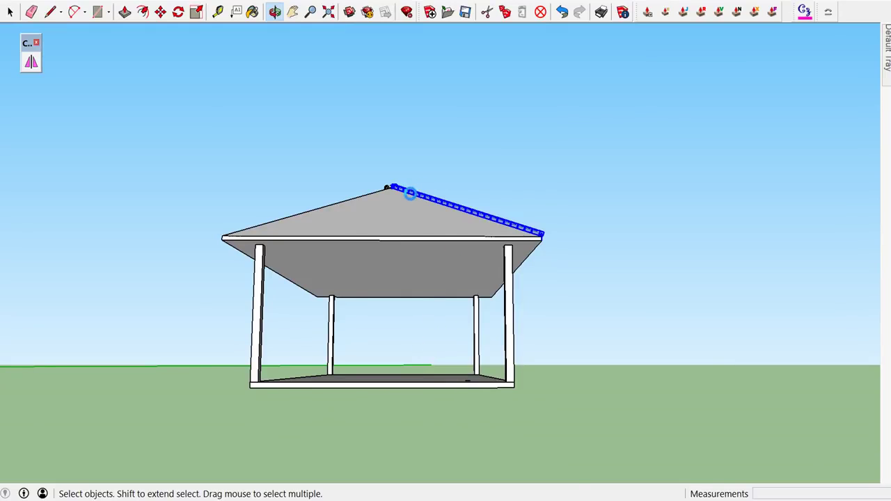
mouse_move(410, 195)
middle_mouse_down()
mouse_move(429, 350)
mouse_move(415, 163)
middle_mouse_up()
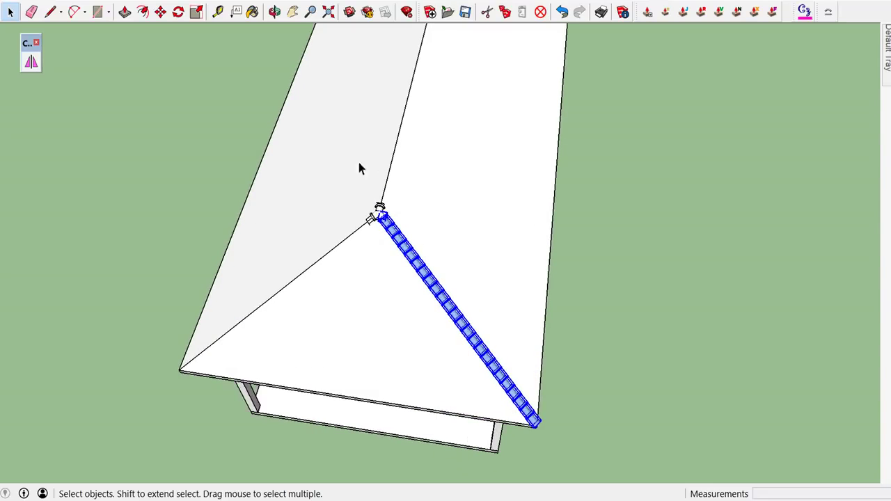
- Mirror a copy of the selected tile row onto the left hip, then clear the selection
left_click(32, 62)
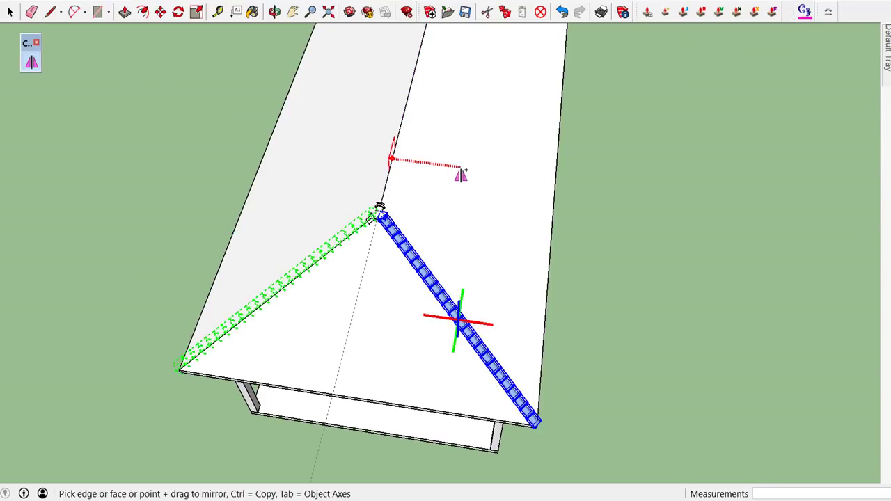
left_click(461, 174)
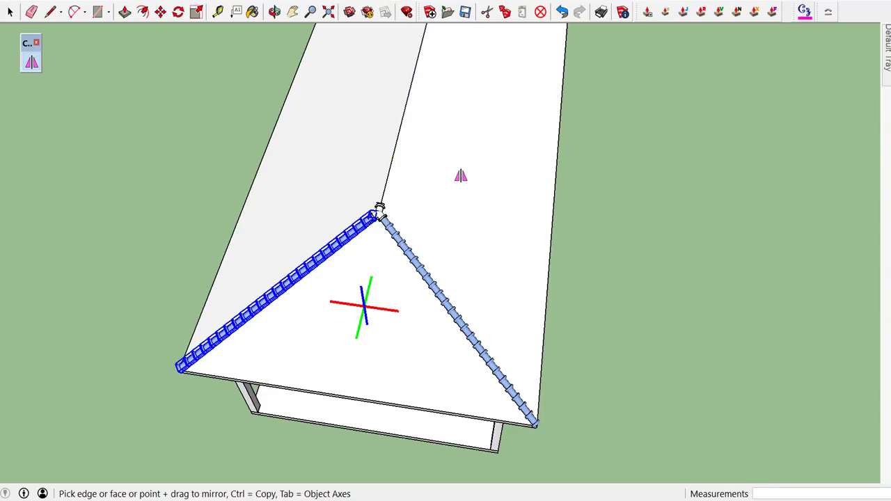
key("space")
left_click(650, 224)
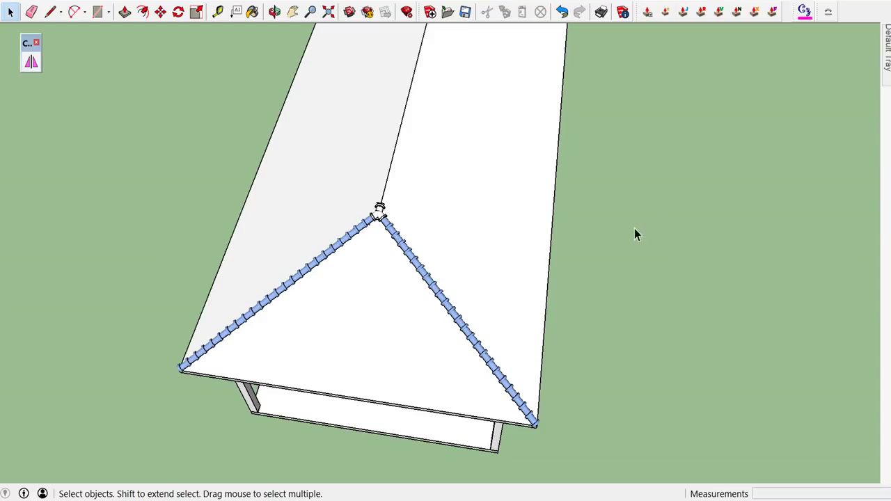
mouse_move(603, 229)
middle_mouse_down()
mouse_move(215, 189)
mouse_move(90, 229)
middle_mouse_up()
scroll(173, 151, "up", 5)
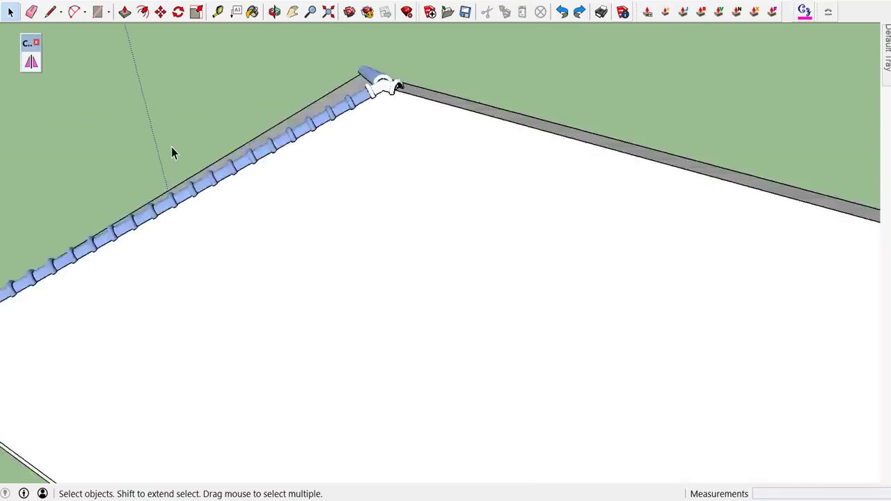
scroll(273, 109, "up", 3)
scroll(272, 110, "down", 3)
scroll(410, 94, "up", 2)
scroll(398, 92, "up", 3)
scroll(395, 92, "up", 2)
scroll(327, 126, "down", 2)
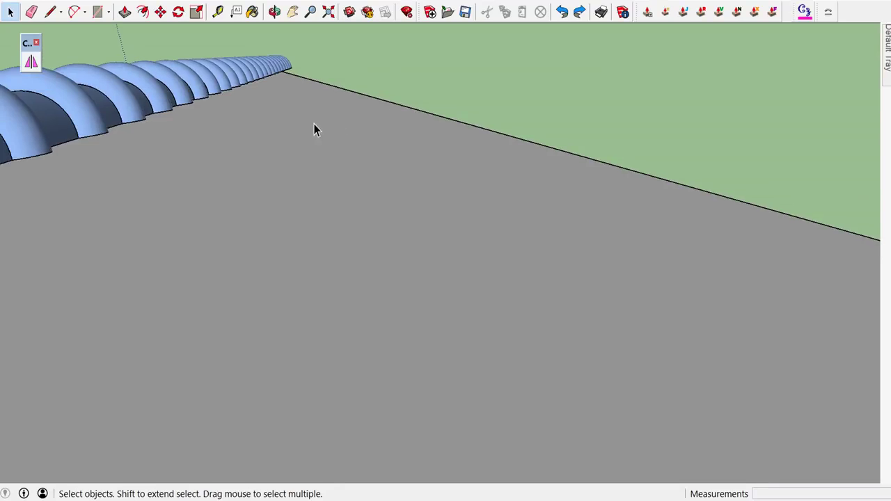
scroll(306, 131, "down", 2)
scroll(302, 135, "down", 2)
middle_click_drag(111, 193, 23, 171)
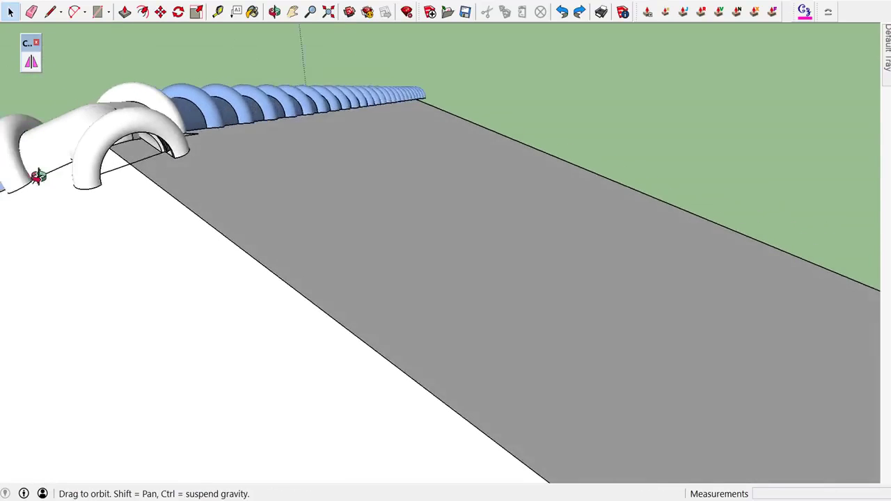
scroll(132, 155, "up", 1)
scroll(146, 151, "up", 1)
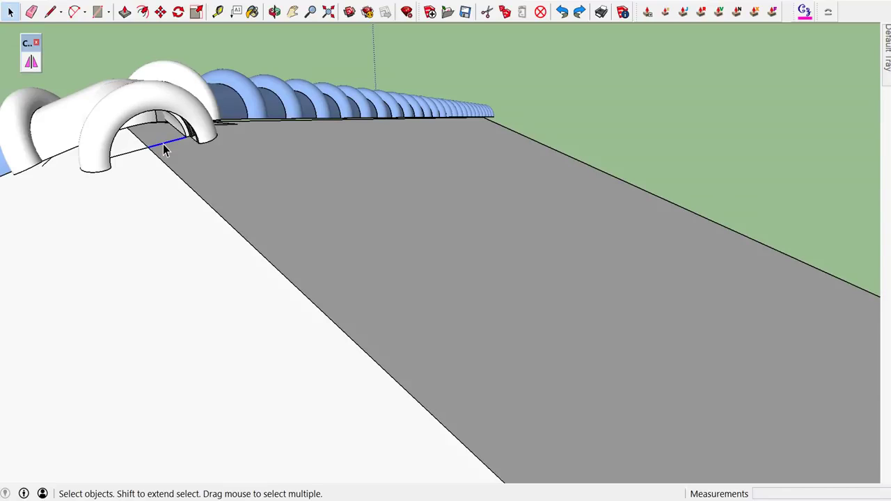
scroll(163, 144, "up", 1)
key("e")
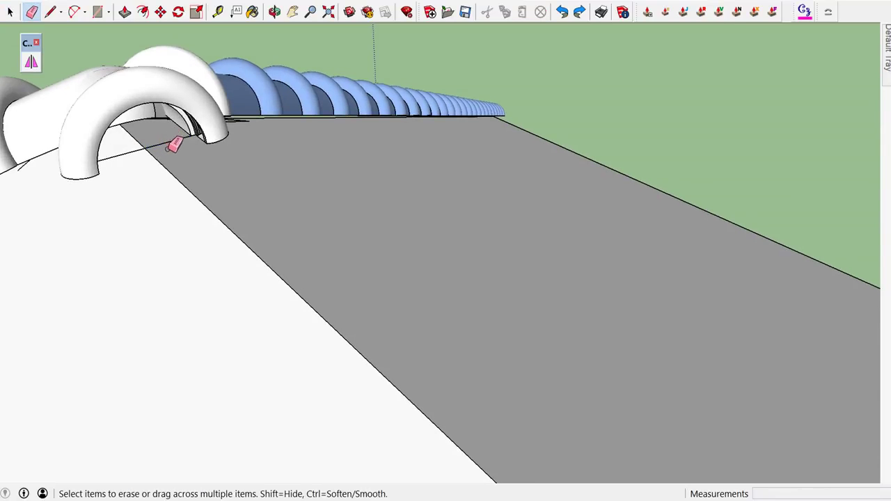
scroll(153, 149, "down", 1)
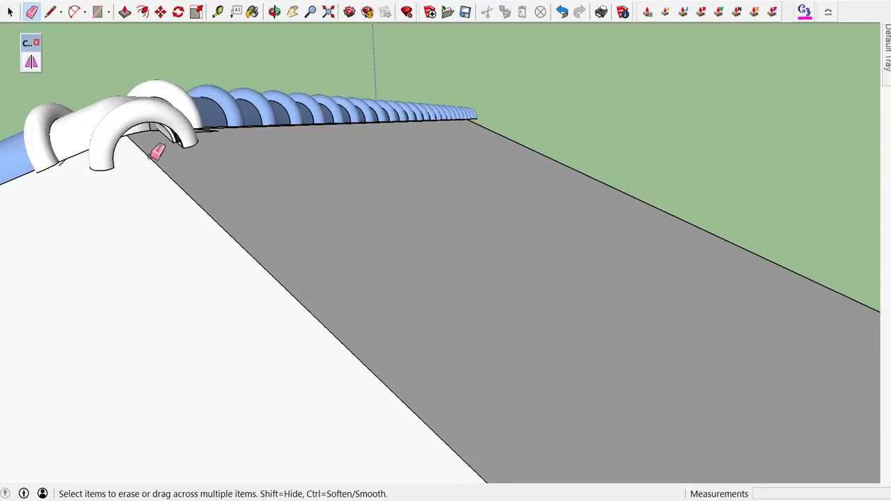
scroll(177, 148, "down", 1)
scroll(190, 177, "down", 2)
middle_click_drag(197, 174, 249, 177)
scroll(420, 113, "down", 4)
scroll(509, 94, "down", 2)
scroll(610, 95, "up", 2)
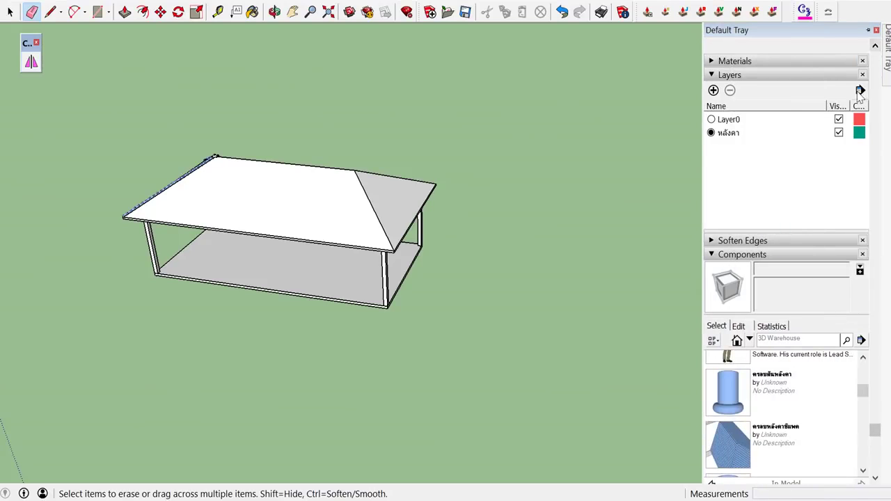
- Hide Layer0, window-select the remaining ridge tiles, then make Layer0 visible again
left_click(839, 120)
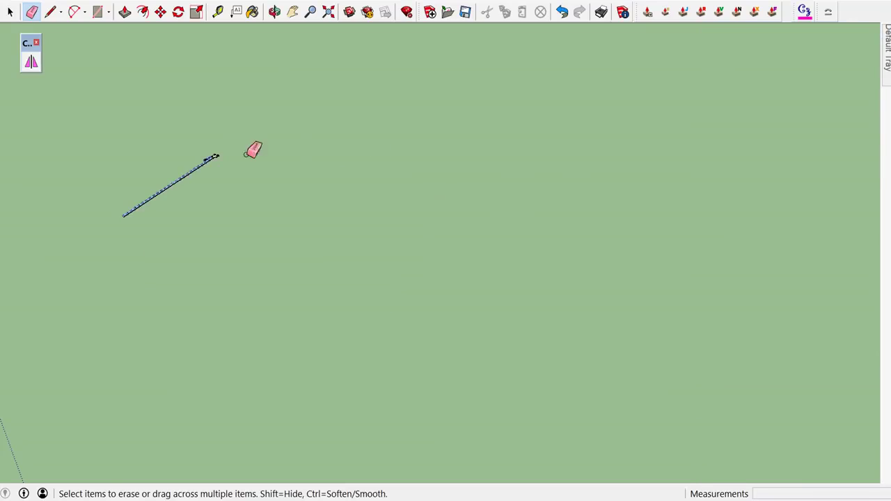
key("space")
left_click_drag(243, 87, 406, 229)
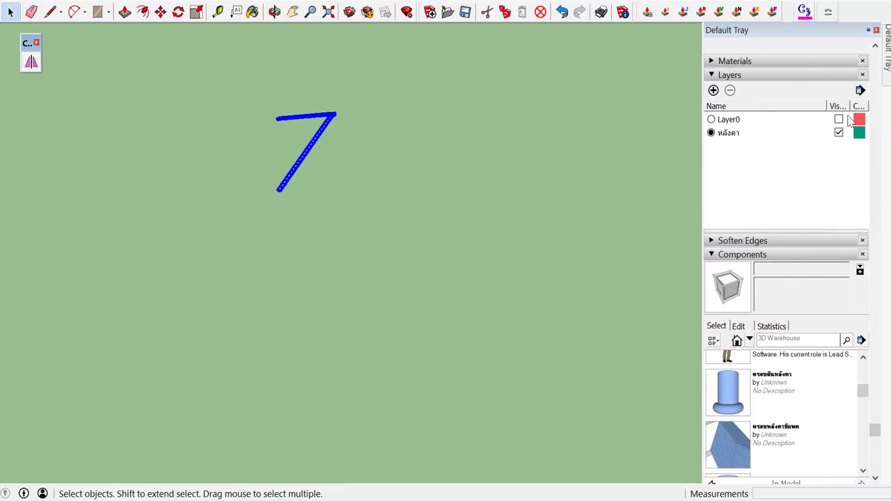
left_click(839, 133)
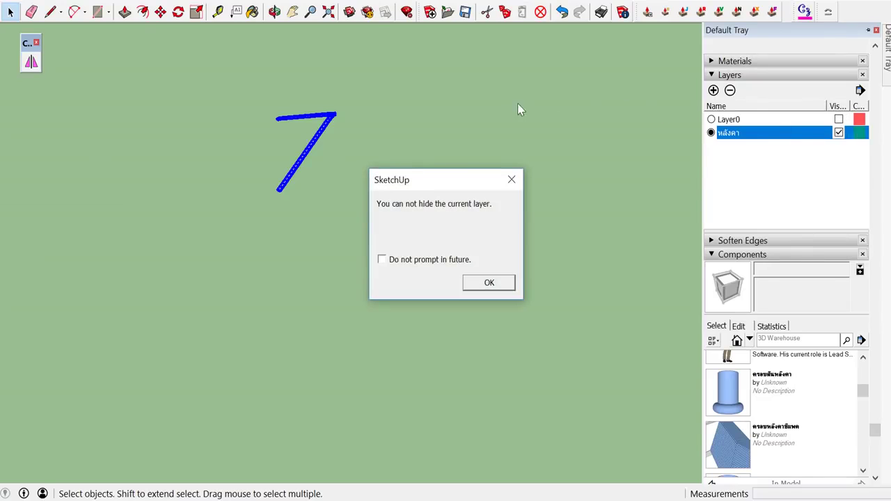
left_click(502, 285)
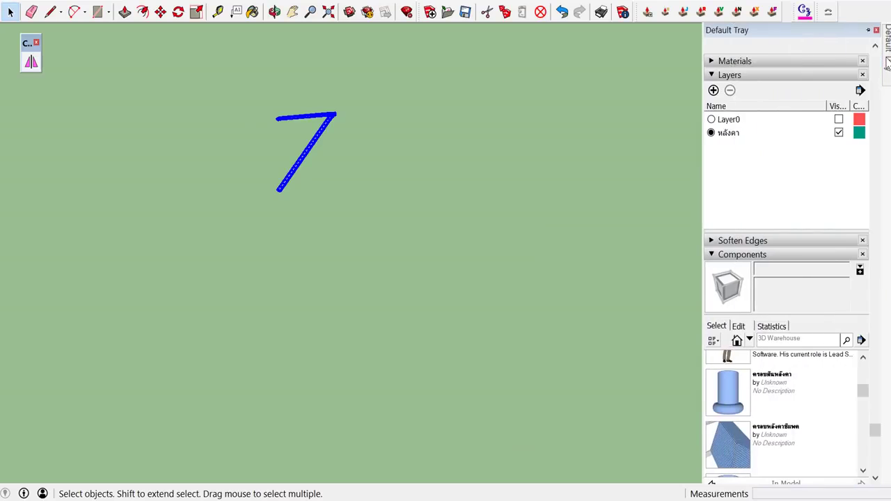
left_click(840, 120)
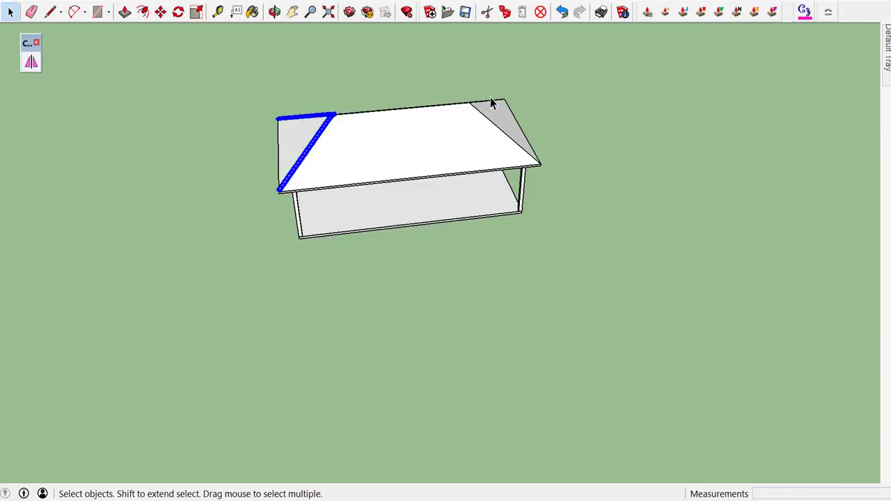
- Mirror the selected ridge tiles across the ridge onto the opposite hip
scroll(493, 99, "up", 5)
mouse_move(442, 93)
middle_mouse_down()
mouse_move(410, 143)
mouse_move(401, 139)
middle_mouse_up()
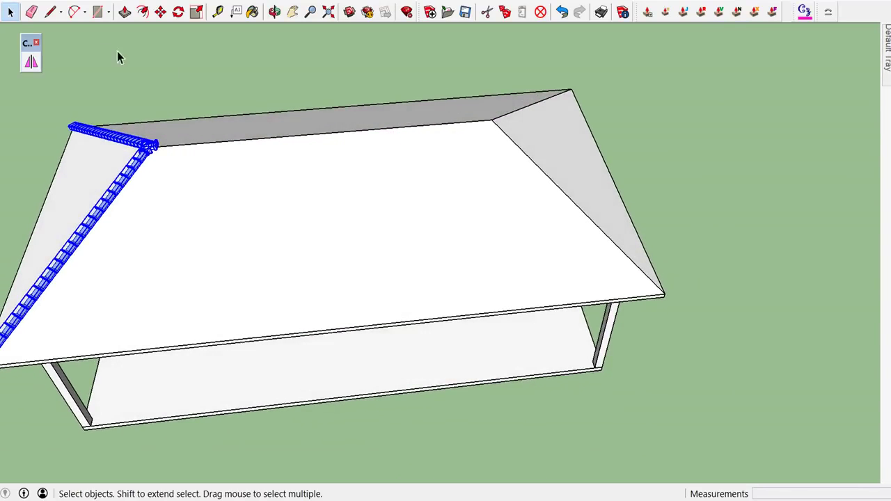
left_click(32, 61)
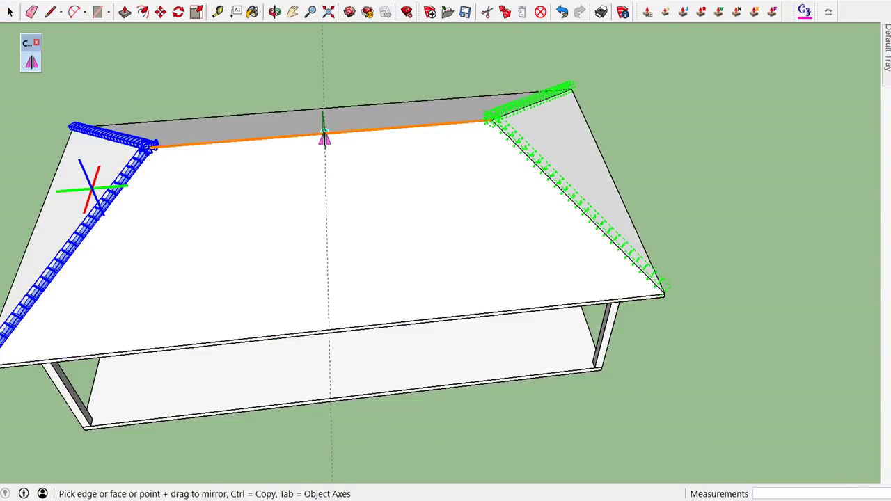
left_click(346, 140)
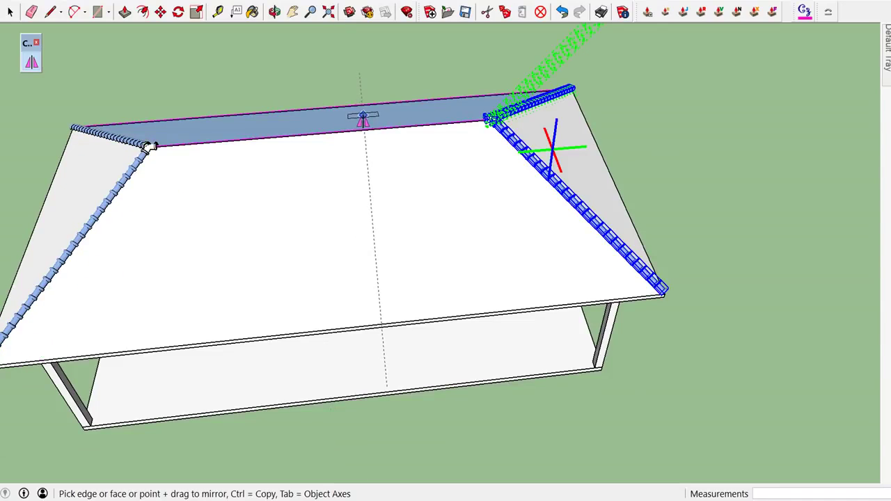
key("space")
left_click(357, 73)
- Place a ridge-cap component from the Components panel onto the pavilion floor
mouse_move(394, 93)
middle_mouse_down()
mouse_move(251, 113)
mouse_move(594, 102)
mouse_move(259, 129)
middle_mouse_up()
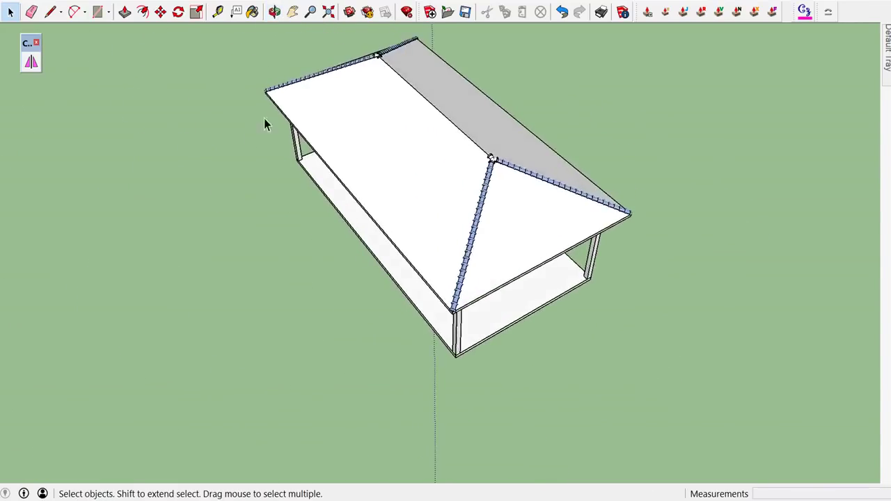
scroll(258, 129, "down", 1)
scroll(386, 63, "up", 2)
scroll(388, 71, "up", 2)
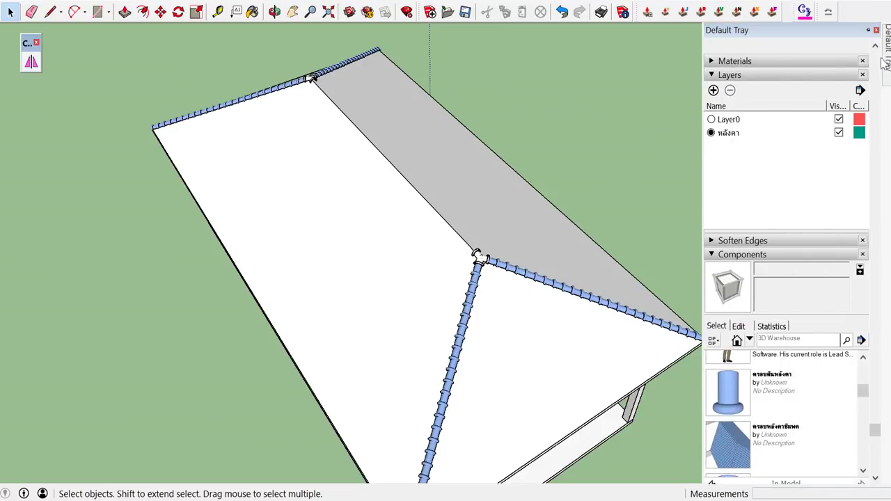
scroll(784, 323, "down", 1)
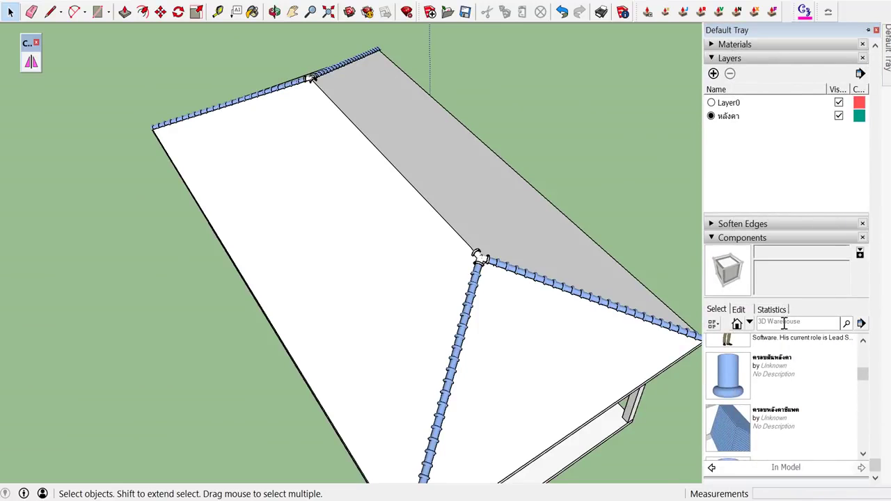
left_click(726, 380)
mouse_move(355, 94)
middle_mouse_down()
mouse_move(410, 392)
mouse_move(501, 384)
mouse_move(450, 400)
middle_mouse_up()
scroll(406, 393, "up", 2)
left_click(406, 393)
key("space")
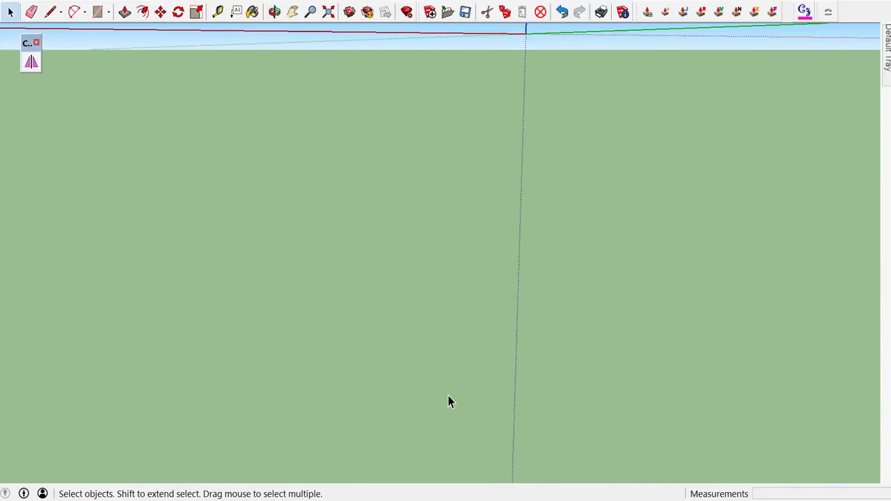
- Zoom in on the ridge-cap piece lying on the pavilion floor
scroll(449, 400, "down", 3)
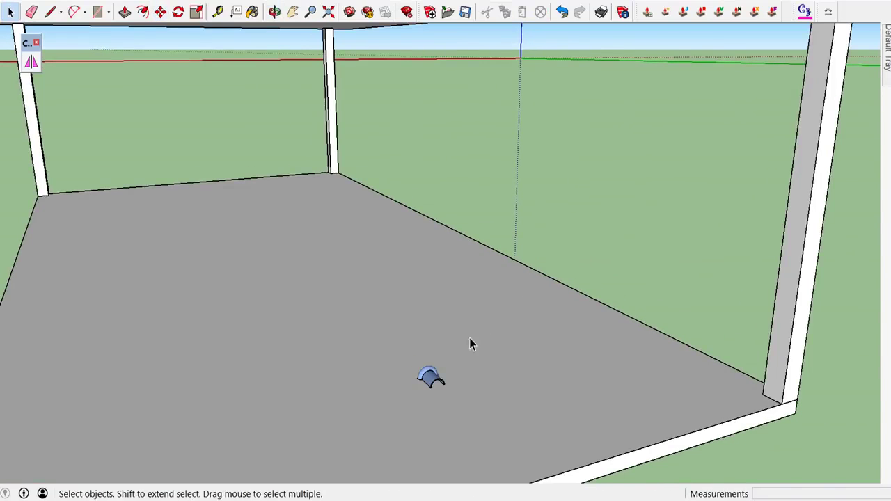
scroll(459, 348, "up", 2)
mouse_move(441, 369)
middle_mouse_down()
mouse_move(385, 362)
mouse_move(415, 422)
middle_mouse_up()
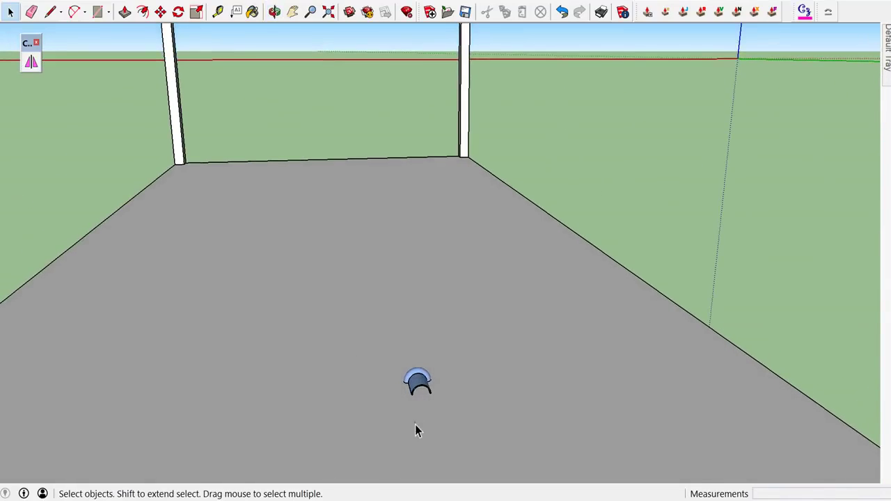
left_click(416, 421)
scroll(427, 397, "up", 2)
scroll(423, 394, "up", 2)
scroll(424, 396, "up", 2)
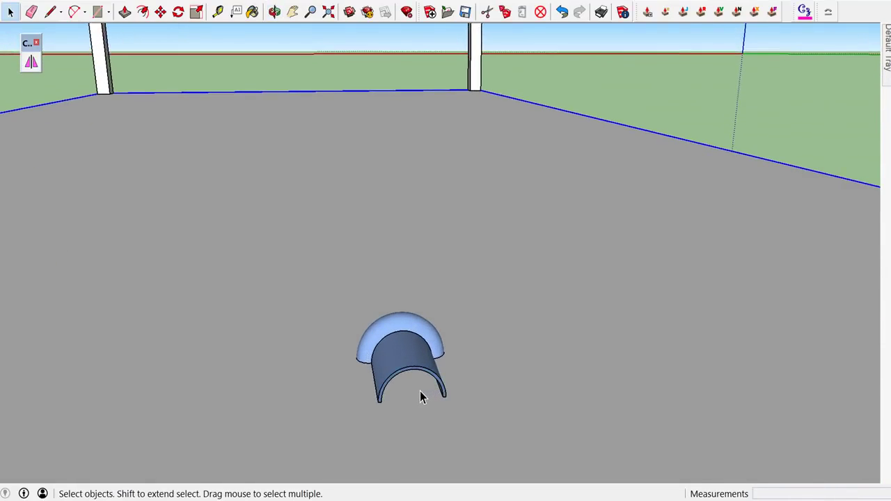
scroll(422, 397, "up", 1)
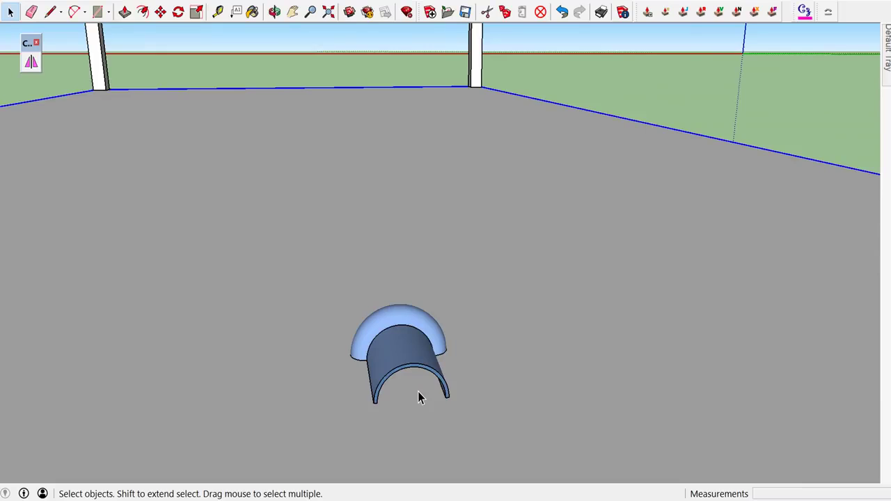
scroll(417, 392, "up", 1)
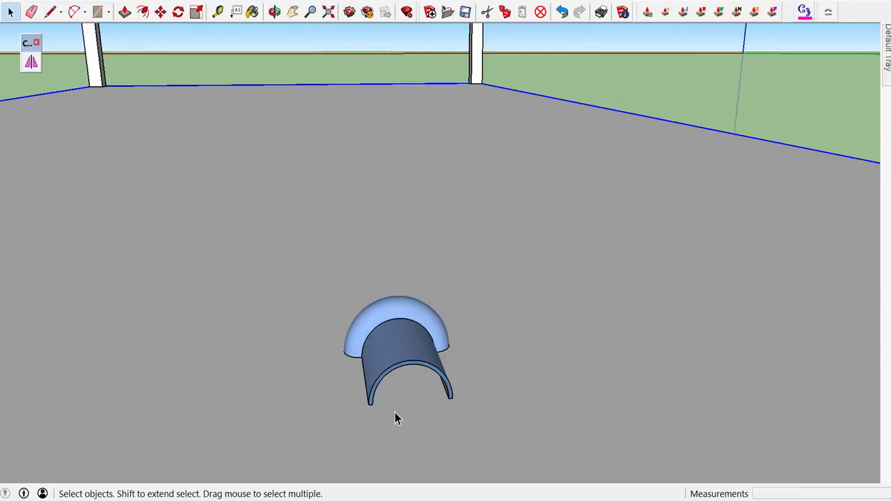
- Start a line at the arch's left foot, inspect the open end, then cancel it
key("l")
scroll(372, 402, "up", 1)
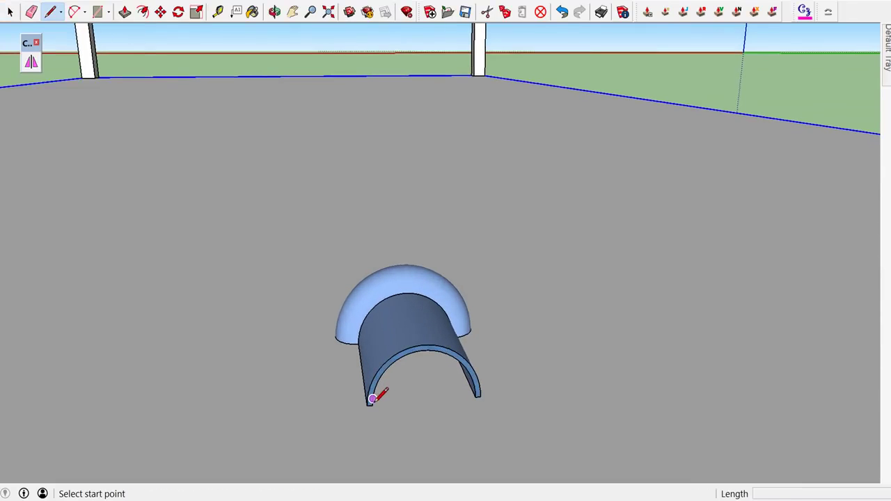
scroll(372, 398, "up", 2)
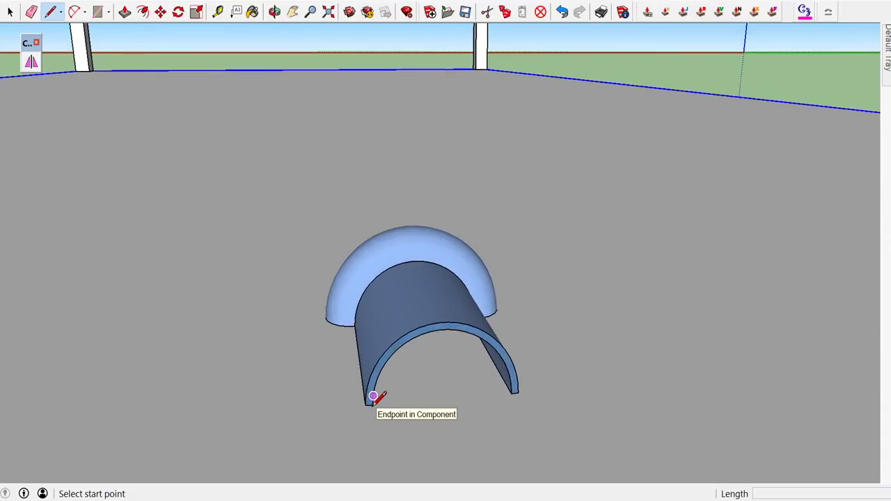
left_click(373, 402)
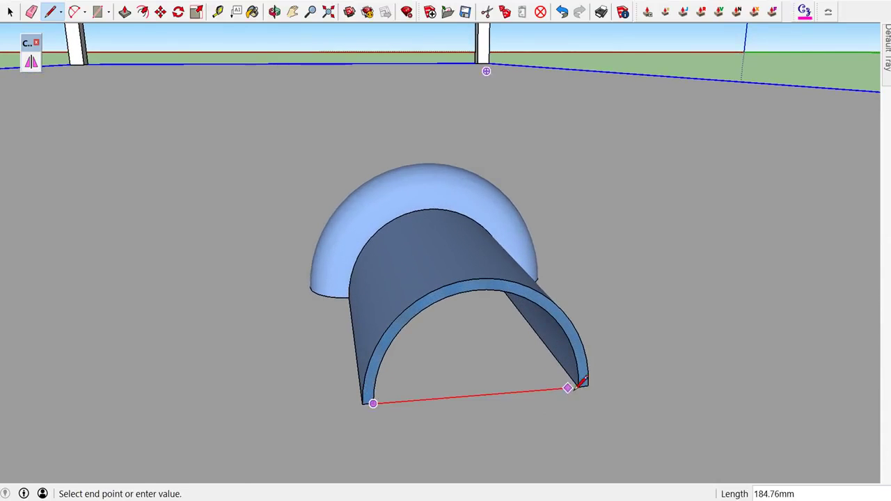
mouse_move(586, 385)
middle_mouse_down()
mouse_move(785, 395)
mouse_move(620, 313)
middle_mouse_up()
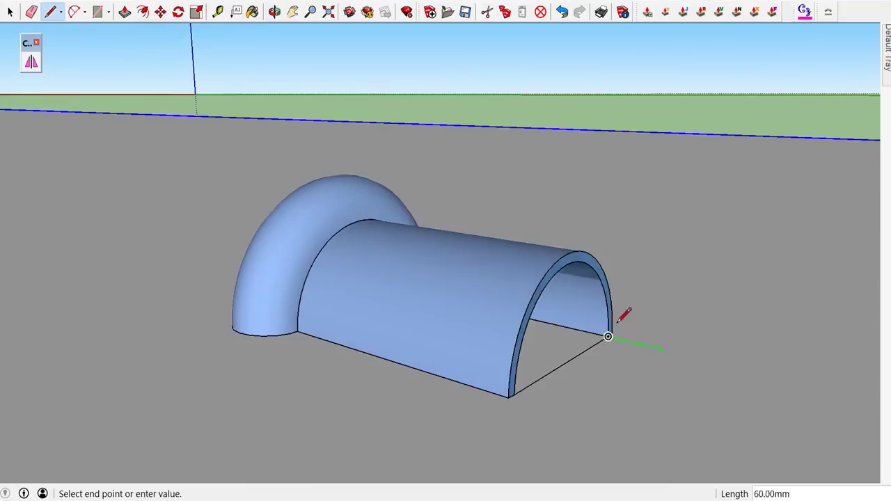
scroll(557, 285, "down", 2)
mouse_move(557, 284)
middle_mouse_down()
mouse_move(809, 474)
mouse_move(339, 208)
middle_mouse_up()
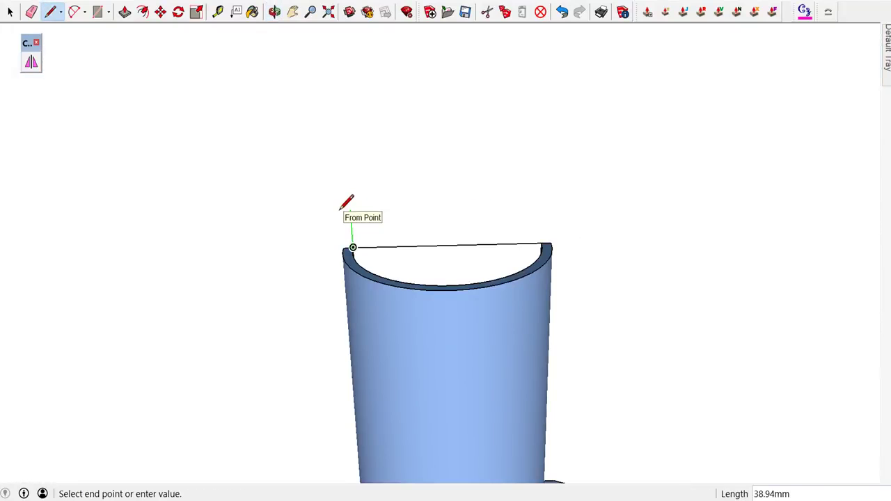
key("Escape")
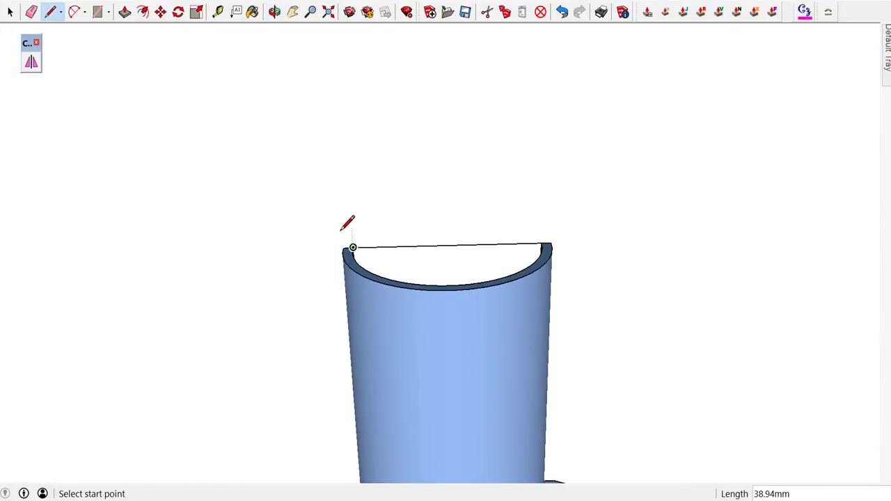
- Draw a direction-locked reference line rising from the corner of the tile's cut end
scroll(344, 248, "up", 3)
scroll(347, 247, "up", 1)
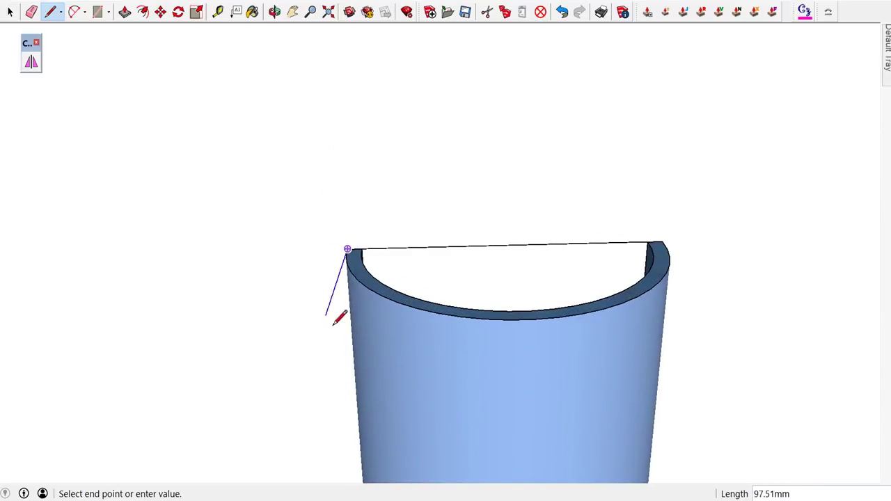
key("shift")
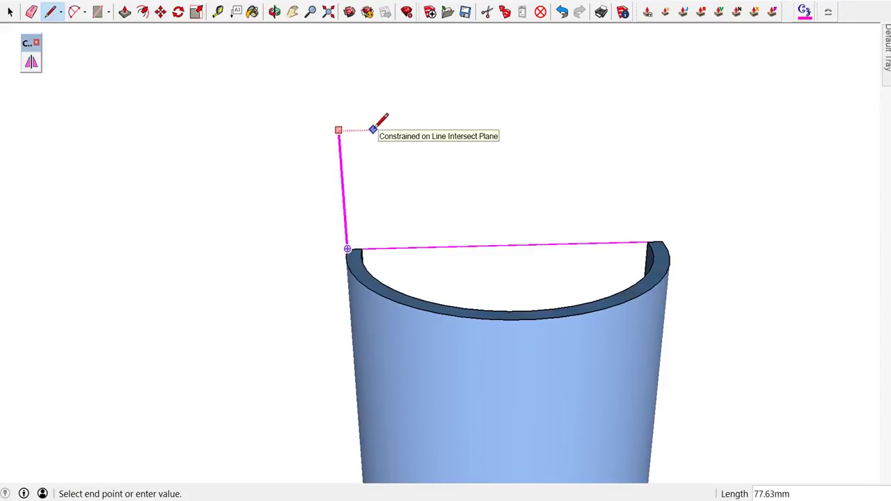
left_click(363, 81)
key("space")
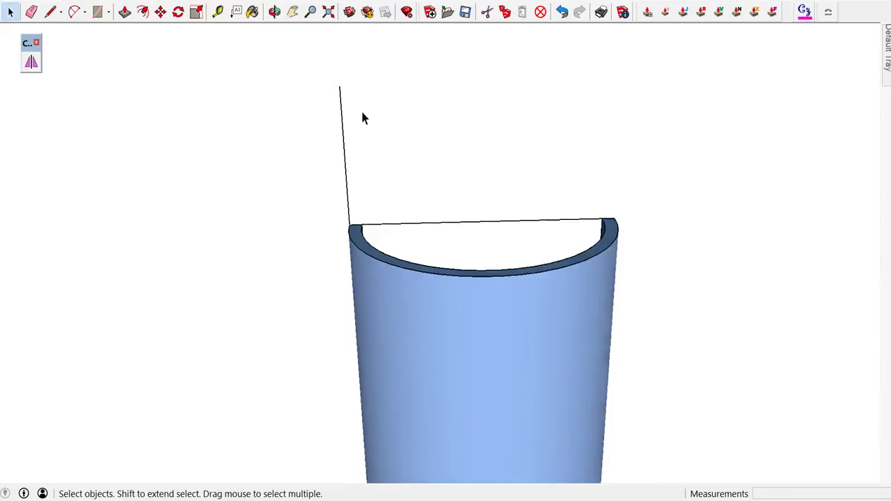
scroll(361, 103, "down", 3)
scroll(355, 144, "down", 3)
scroll(442, 251, "up", 2)
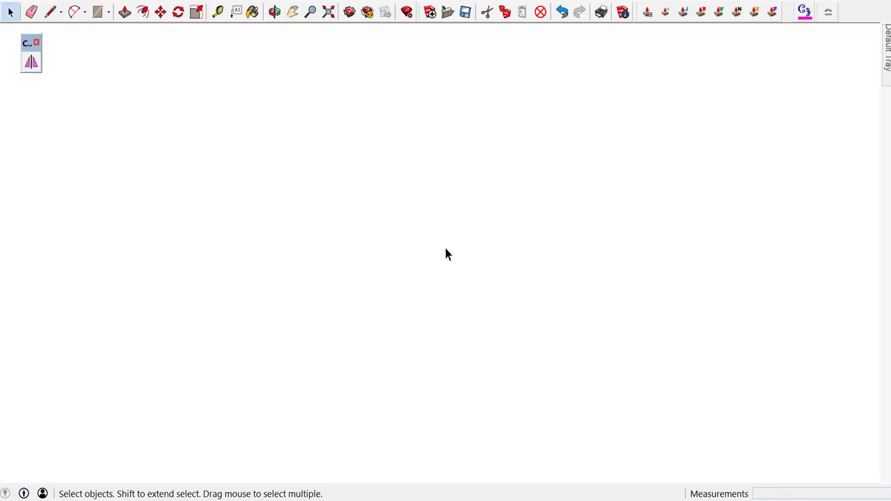
- Orbit and zoom in on the white junction cap's arch
scroll(446, 219, "up", 2)
scroll(459, 174, "up", 3)
scroll(459, 160, "down", 3)
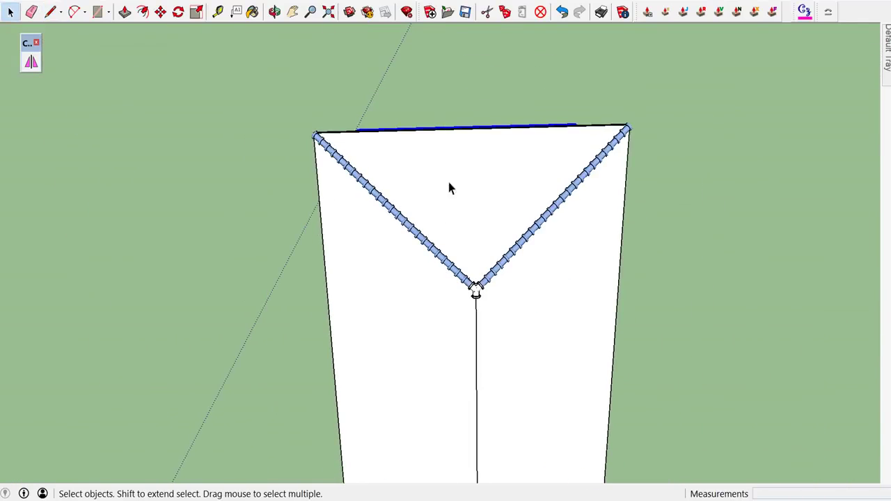
mouse_move(448, 296)
middle_mouse_down()
mouse_move(483, 193)
mouse_move(477, 284)
mouse_move(513, 181)
mouse_move(480, 259)
mouse_move(480, 209)
mouse_move(477, 245)
mouse_move(445, 167)
middle_mouse_up()
scroll(480, 258, "up", 2)
scroll(471, 263, "up", 3)
scroll(438, 187, "up", 1)
scroll(433, 227, "up", 2)
middle_click_drag(432, 227, 364, 210)
scroll(370, 223, "up", 2)
scroll(380, 240, "up", 3)
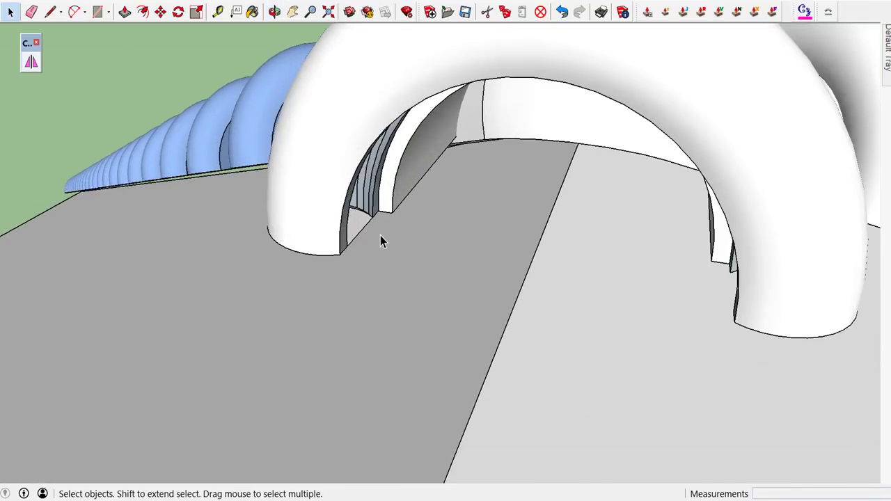
middle_click_drag(380, 242, 402, 260)
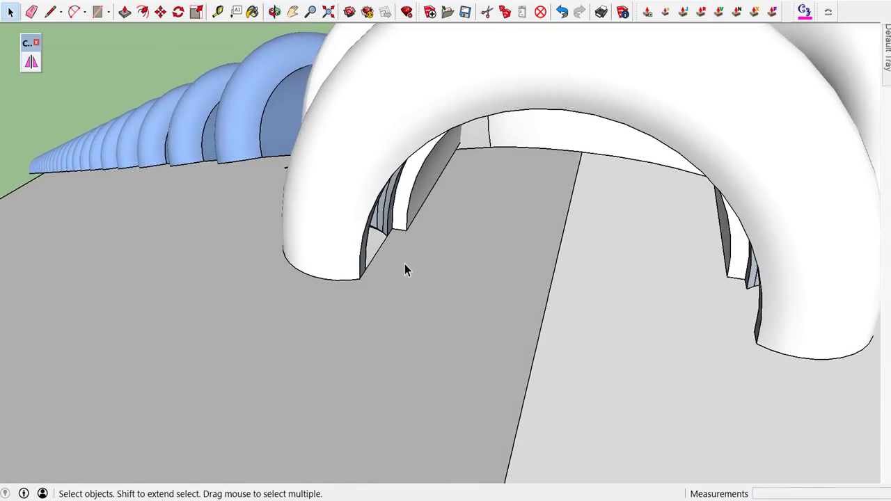
scroll(404, 263, "up", 2)
- Draw a line joining the left and right feet of the white cap's arch
key("l")
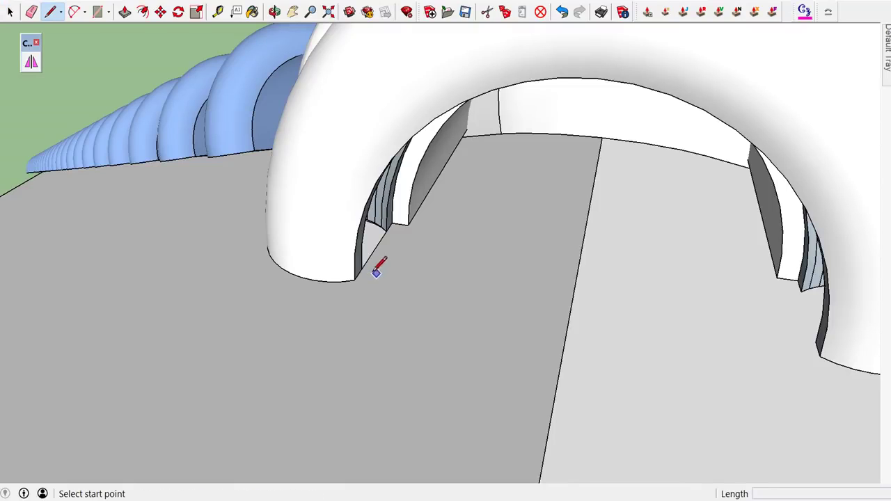
left_click(362, 269)
scroll(400, 270, "down", 3)
mouse_move(412, 288)
middle_mouse_down()
mouse_move(549, 290)
mouse_move(652, 241)
middle_mouse_up()
scroll(668, 236, "up", 2)
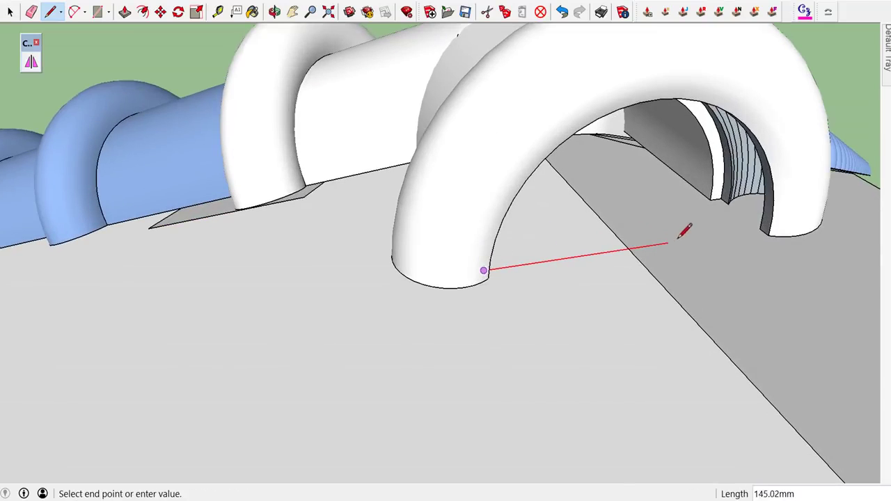
left_click(760, 228)
middle_click_drag(629, 248, 517, 261)
key("space")
- Orbit back out to look down on the pavilion and its floor
scroll(513, 258, "down", 8)
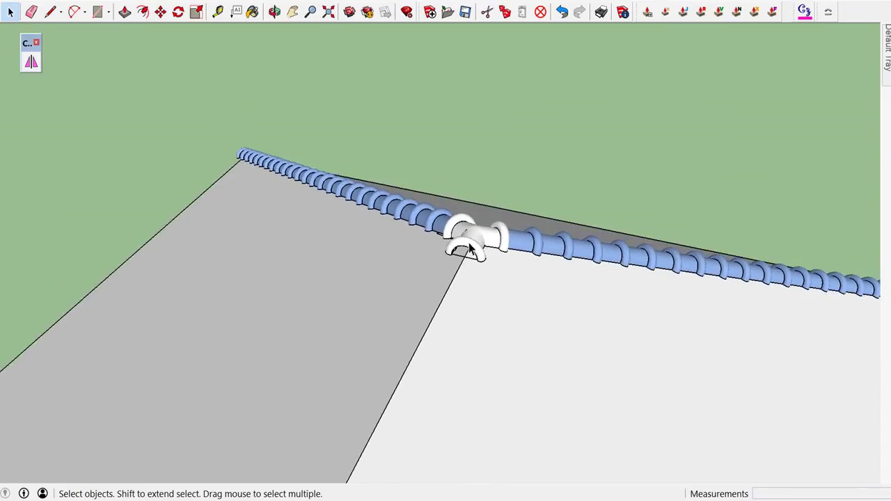
scroll(470, 252, "down", 5)
middle_click_drag(471, 234, 411, 334)
scroll(477, 322, "up", 5)
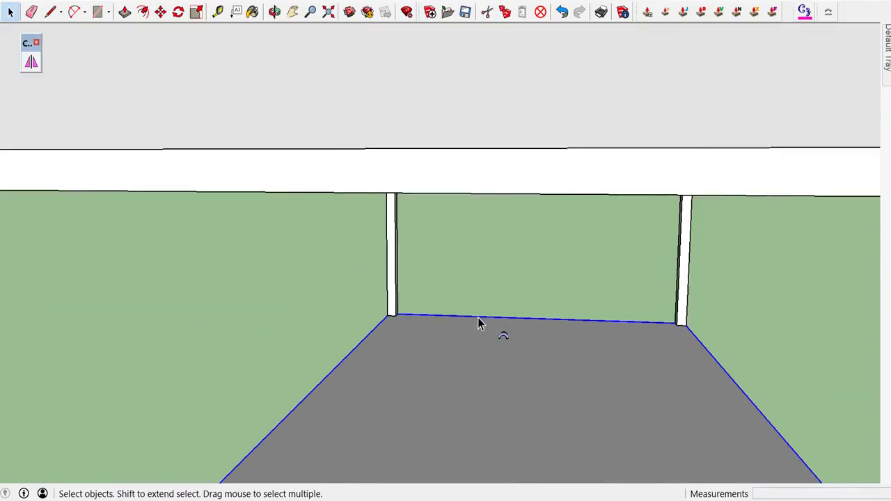
scroll(478, 322, "down", 2)
scroll(501, 334, "up", 4)
mouse_move(501, 338)
middle_mouse_down()
mouse_move(479, 456)
mouse_move(522, 296)
mouse_move(515, 272)
middle_mouse_up()
scroll(515, 272, "down", 3)
scroll(511, 239, "down", 2)
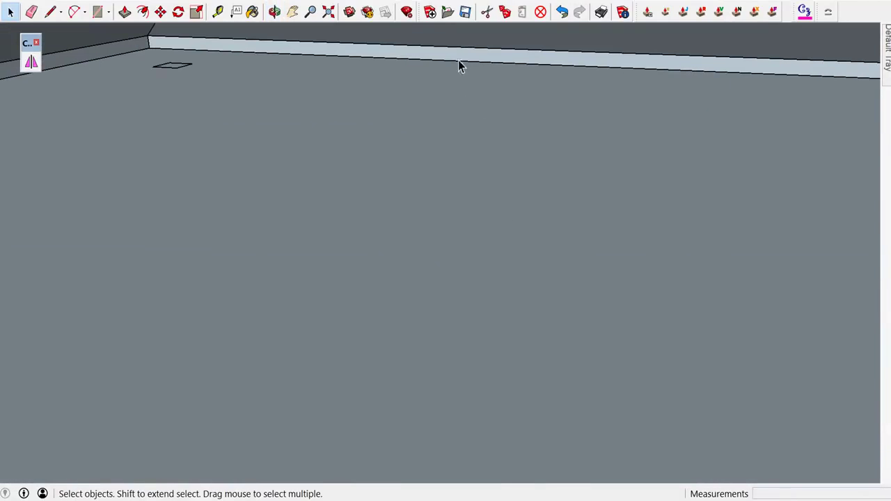
- Zoom Extents to fit the pavilion, then zoom in under the roof toward the loose blue tile
left_click(328, 11)
scroll(417, 272, "up", 3)
mouse_move(441, 338)
middle_mouse_down()
mouse_move(464, 229)
mouse_move(480, 254)
middle_mouse_up()
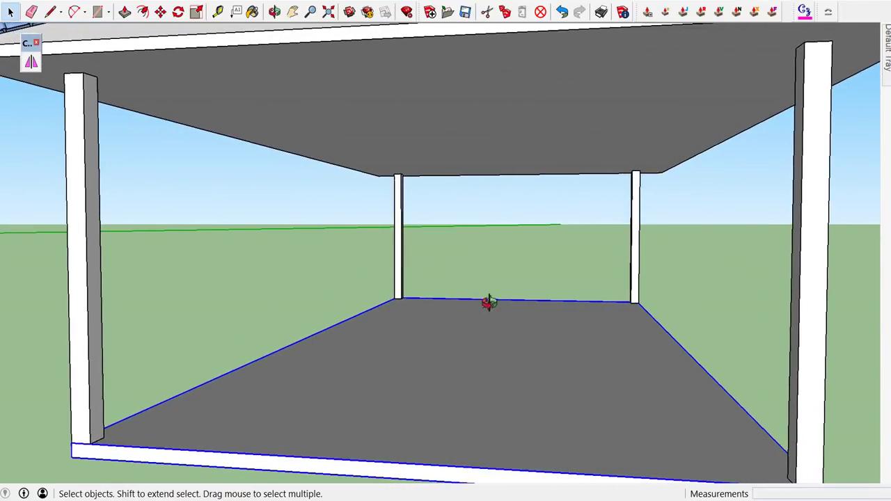
scroll(489, 302, "up", 3)
scroll(487, 313, "up", 3)
scroll(493, 293, "up", 2)
scroll(491, 289, "up", 2)
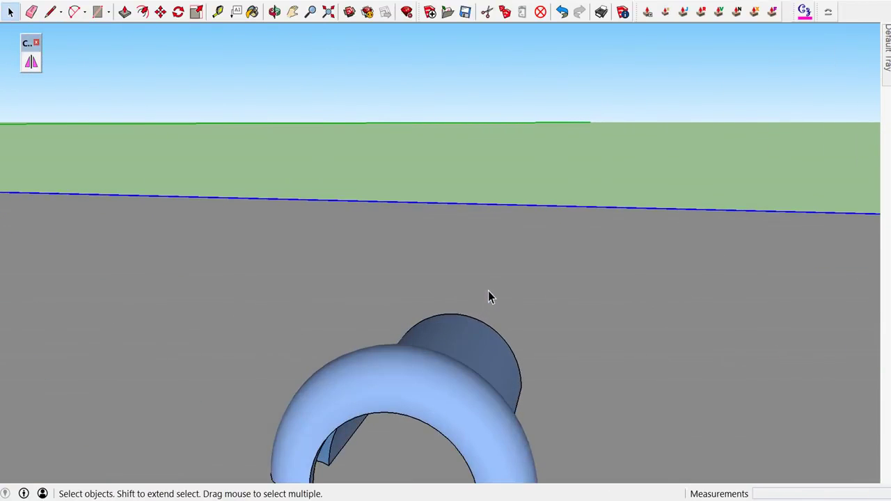
- Start aligning the loose blue tile, picking its top-corner origin and first axis
right_click(449, 349)
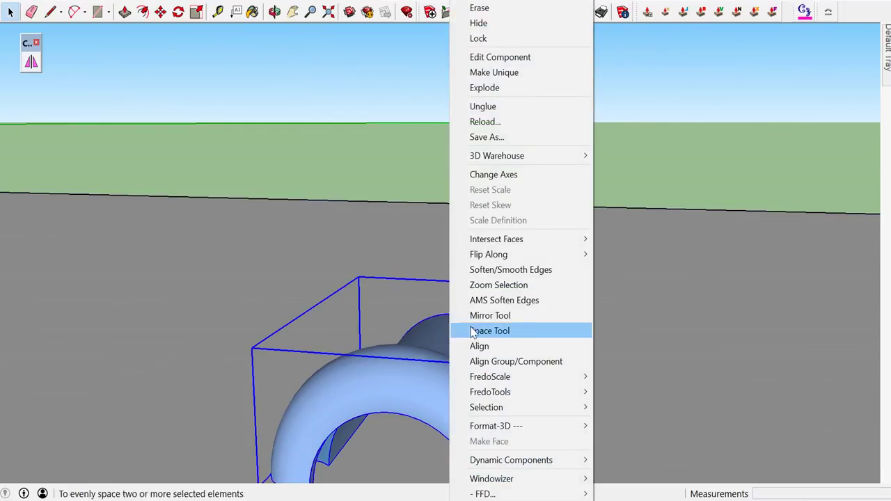
left_click(477, 346)
mouse_move(461, 346)
middle_mouse_down()
mouse_move(428, 477)
mouse_move(461, 296)
mouse_move(408, 493)
mouse_move(458, 269)
middle_mouse_up()
mouse_move(447, 309)
middle_mouse_down()
mouse_move(378, 295)
mouse_move(325, 384)
middle_mouse_up()
scroll(415, 255, "up", 2)
scroll(414, 244, "up", 1)
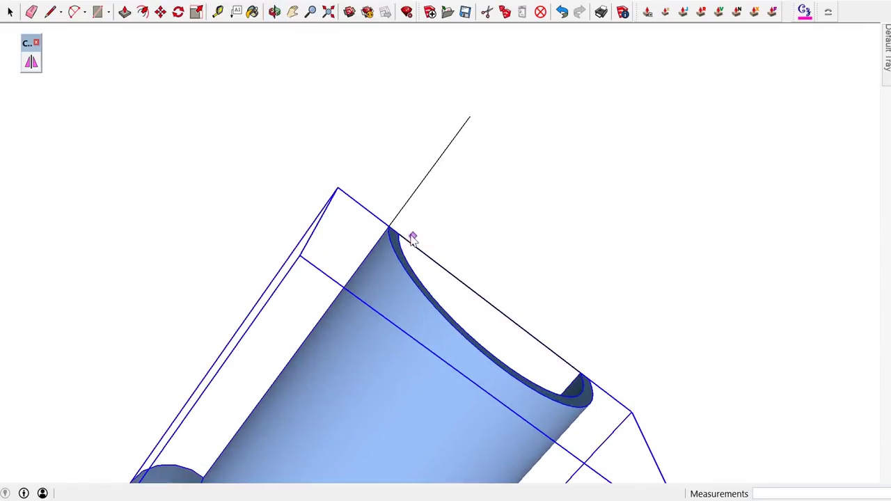
left_click(389, 227)
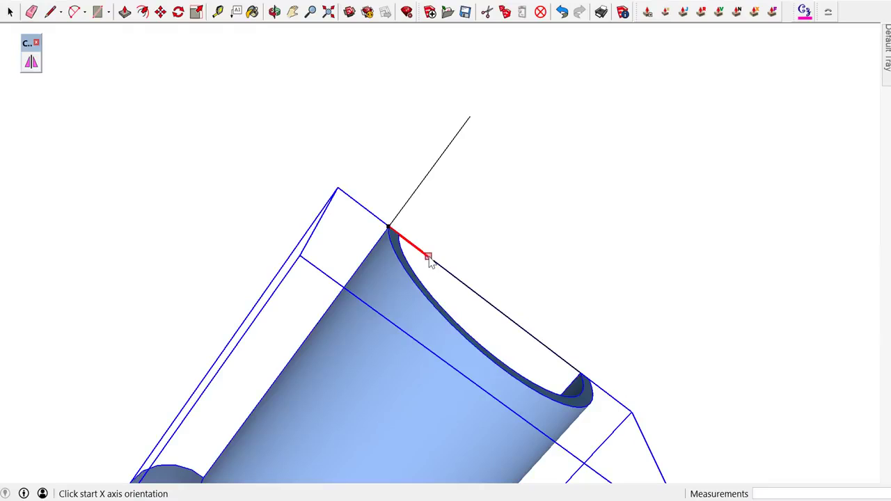
left_click(436, 165)
- Pick the arch base line and final axis to seat the tile beneath the white junction cap
scroll(443, 174, "down", 2)
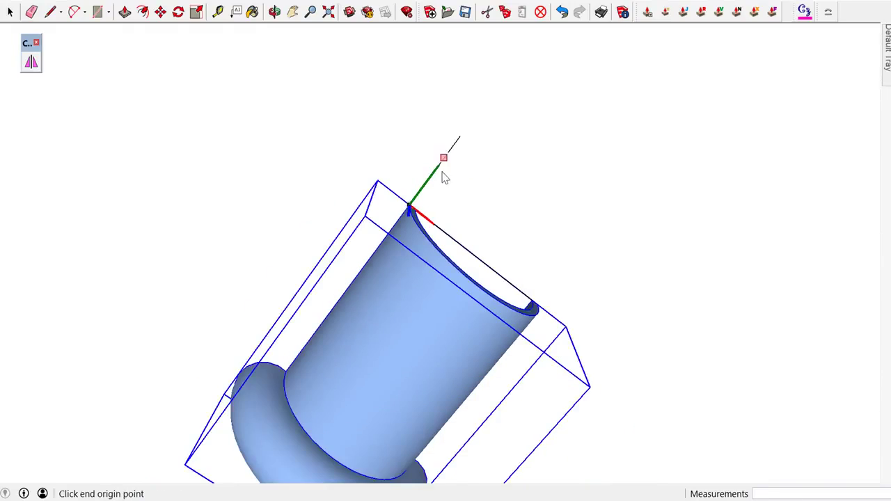
scroll(445, 173, "down", 3)
scroll(466, 169, "down", 2)
scroll(462, 160, "down", 2)
left_click(328, 11)
scroll(376, 123, "down", 2)
scroll(428, 173, "up", 4)
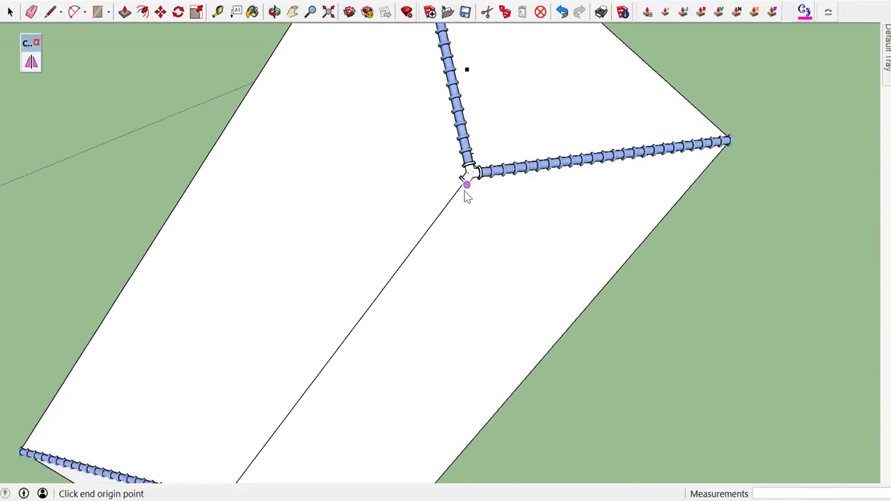
scroll(466, 188, "up", 2)
middle_click_drag(501, 144, 627, 25)
mouse_move(374, 312)
middle_mouse_down()
mouse_move(555, 297)
mouse_move(652, 111)
mouse_move(527, 167)
middle_mouse_up()
scroll(452, 136, "up", 1)
scroll(400, 167, "up", 2)
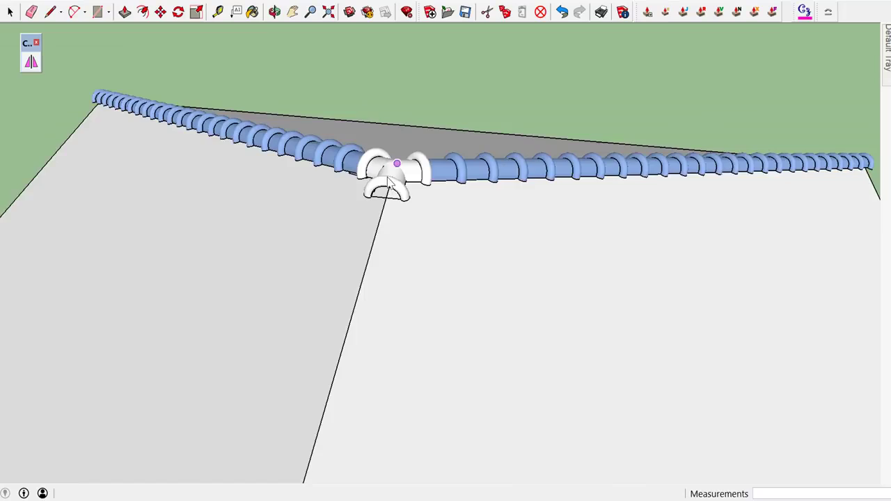
scroll(369, 192, "up", 2)
scroll(379, 196, "up", 2)
scroll(379, 195, "up", 1)
scroll(381, 197, "up", 3)
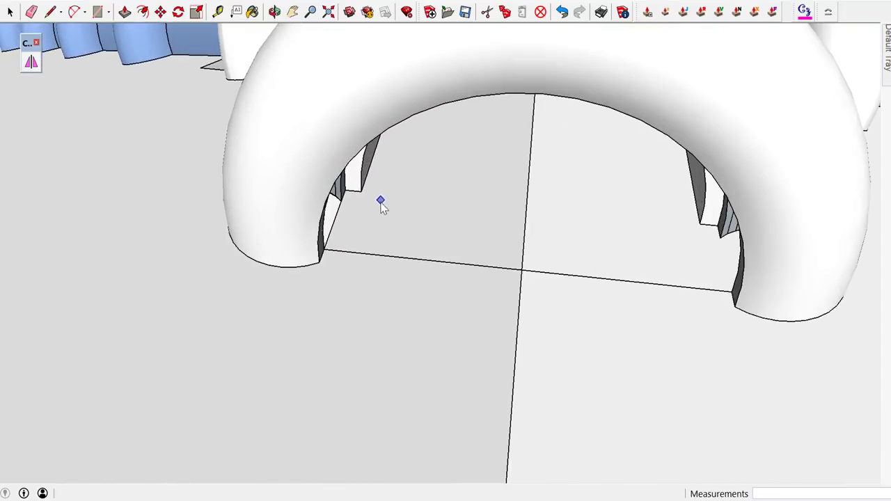
scroll(362, 222, "up", 2)
scroll(320, 261, "up", 1)
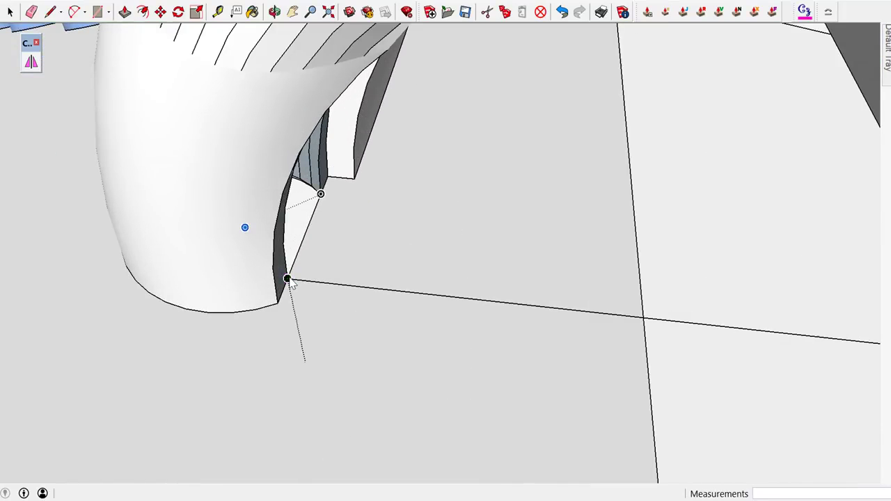
left_click(352, 285)
left_click(316, 214)
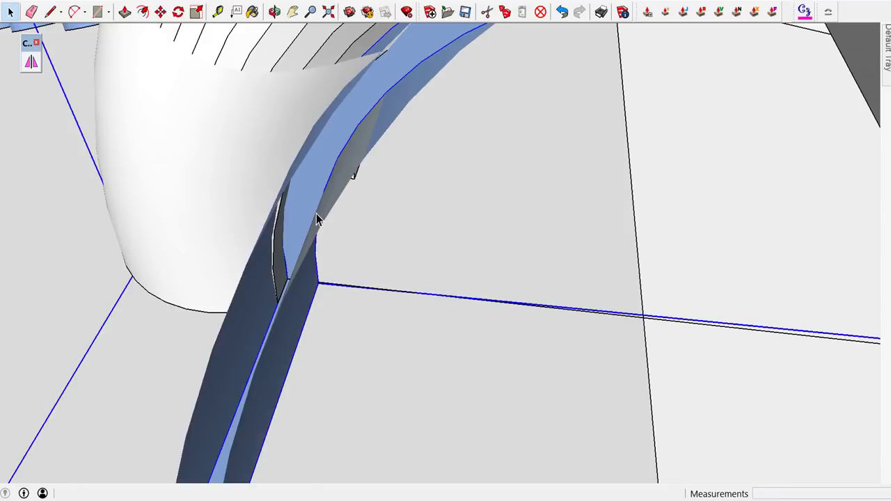
scroll(316, 213, "down", 3)
scroll(357, 210, "down", 2)
scroll(357, 210, "down", 2)
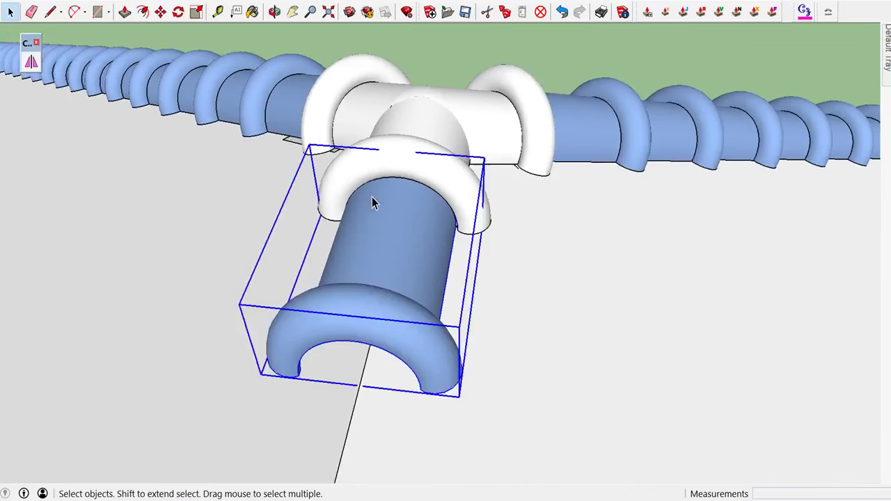
- Select the short blue tile end piece at the hip corner junction
scroll(371, 201, "down", 2)
scroll(382, 192, "down", 2)
scroll(378, 153, "down", 1)
scroll(413, 162, "down", 3)
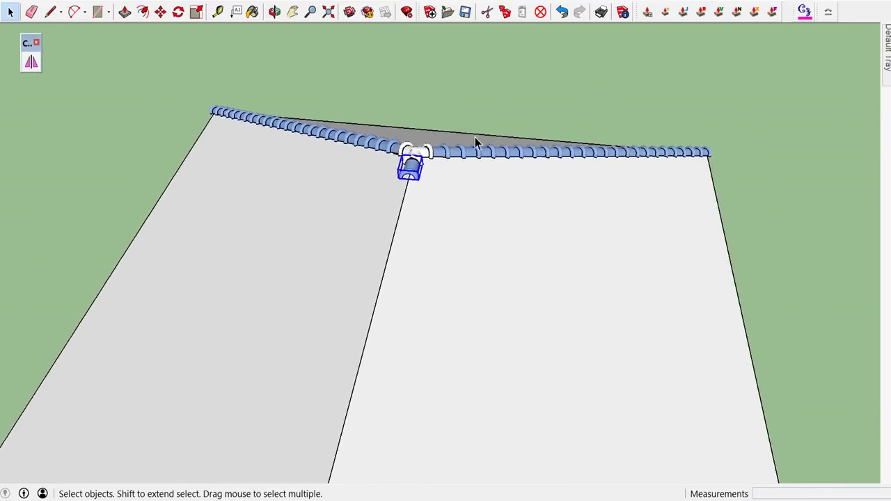
scroll(475, 137, "down", 2)
mouse_move(519, 101)
middle_mouse_down()
mouse_move(282, 180)
mouse_move(278, 160)
middle_mouse_up()
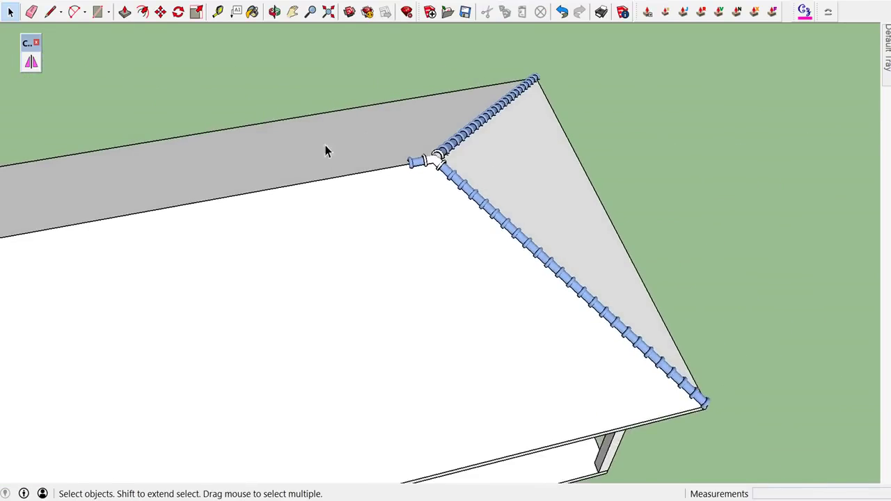
scroll(387, 153, "up", 2)
scroll(432, 201, "up", 2)
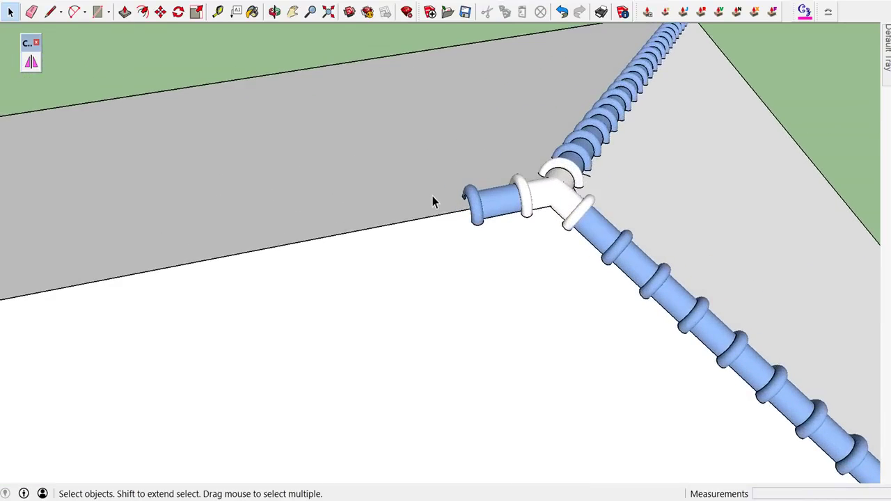
left_click(478, 214)
middle_click_drag(549, 354, 334, 179)
scroll(517, 306, "up", 3)
scroll(517, 305, "up", 2)
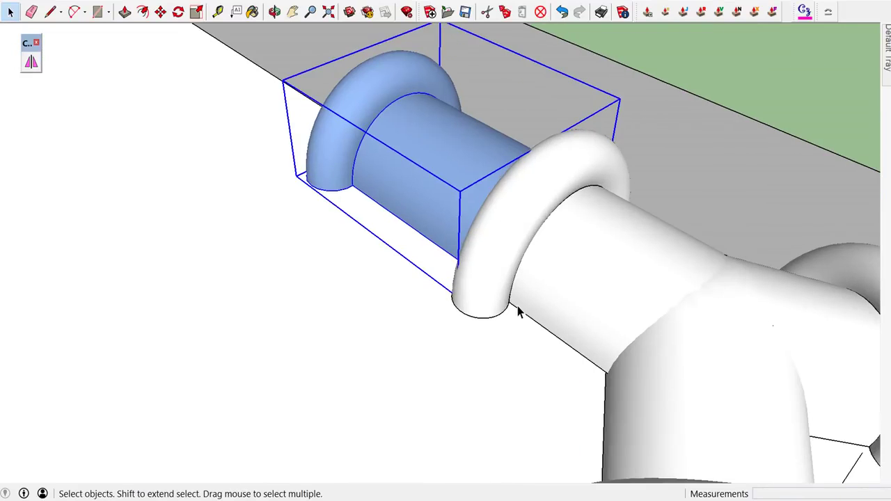
scroll(517, 306, "up", 2)
scroll(517, 306, "up", 1)
- Copy the tile piece with Move so the copy butts against the white ring at the junction
key("m")
scroll(517, 306, "up", 2)
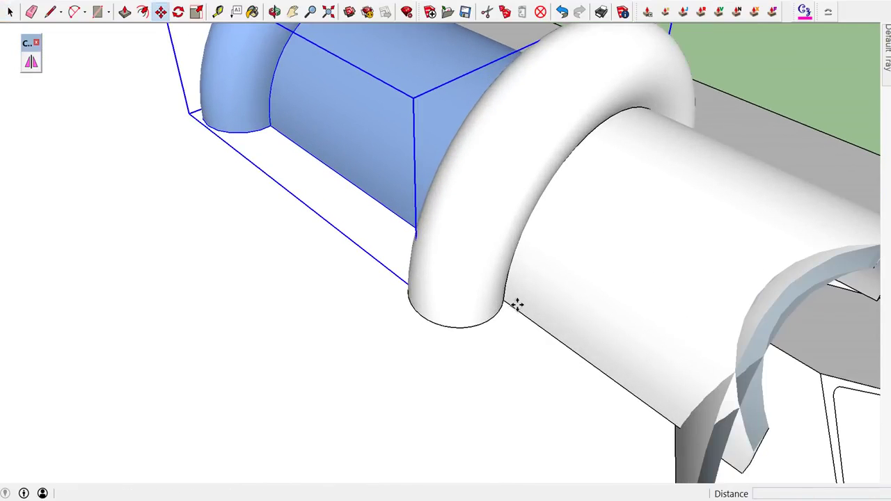
scroll(517, 306, "up", 1)
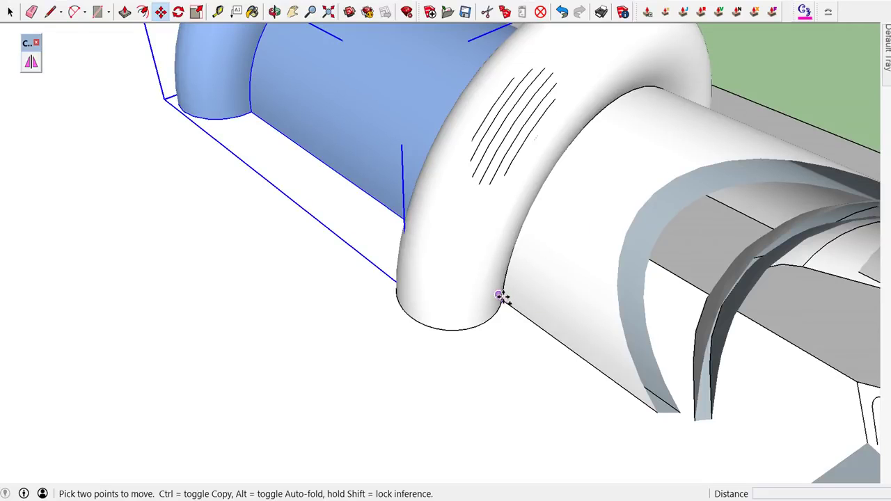
scroll(499, 296, "down", 3)
scroll(499, 295, "down", 2)
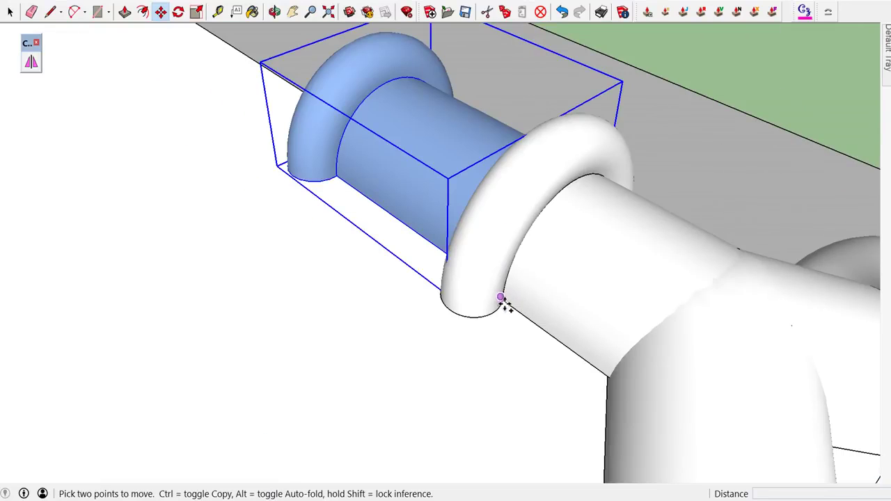
scroll(502, 302, "up", 1)
scroll(505, 305, "up", 1)
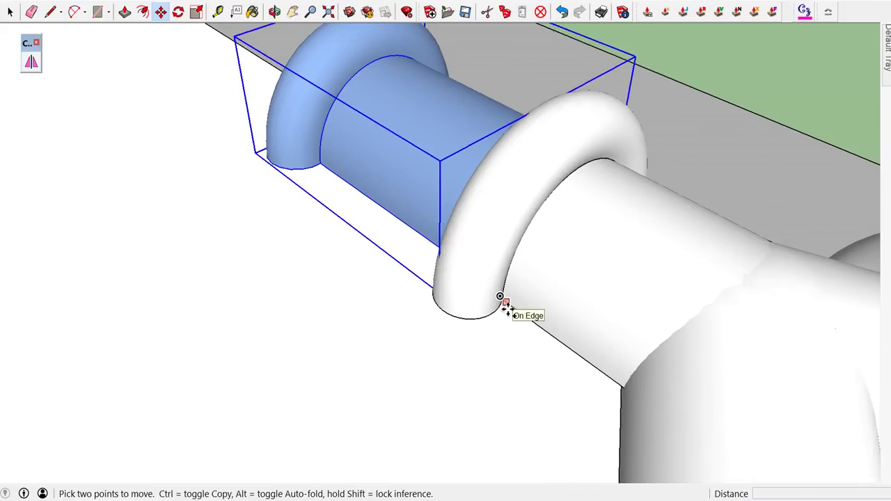
scroll(499, 294, "up", 1)
scroll(499, 295, "up", 1)
scroll(495, 288, "down", 1)
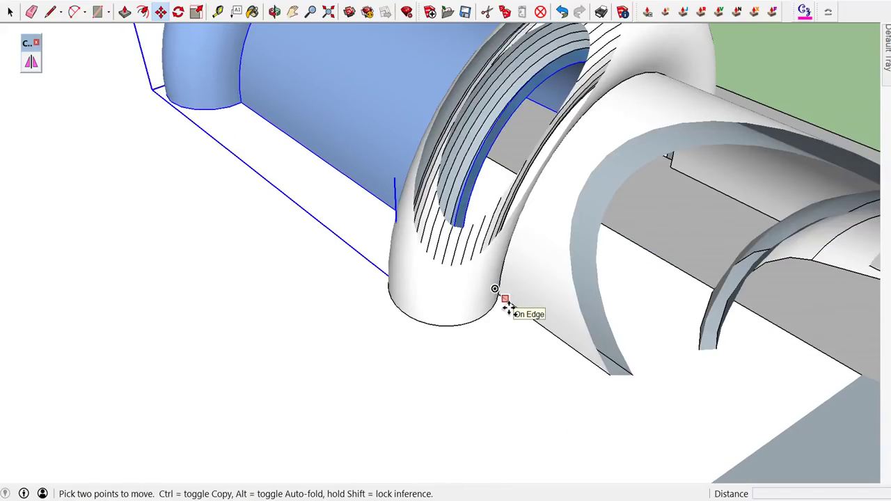
left_click(499, 294)
scroll(485, 253, "down", 2)
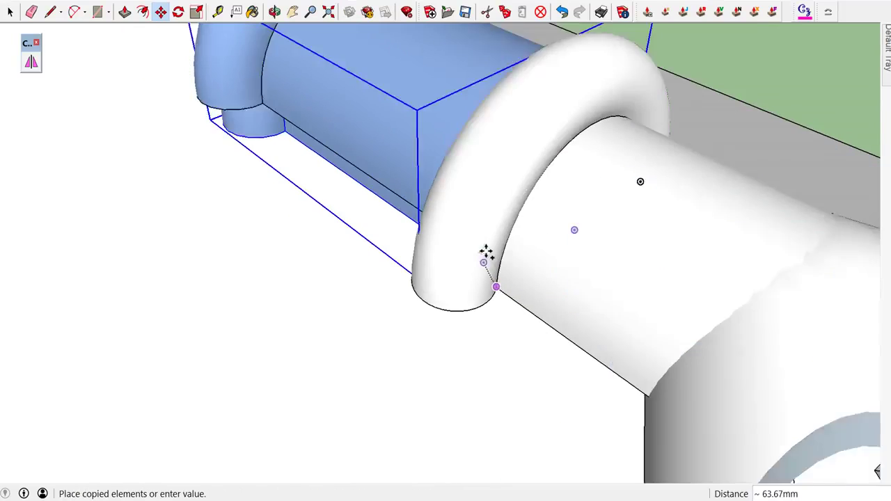
scroll(489, 243, "down", 2)
scroll(487, 233, "down", 1)
mouse_move(487, 233)
middle_mouse_down()
mouse_move(640, 246)
mouse_move(666, 239)
middle_mouse_up()
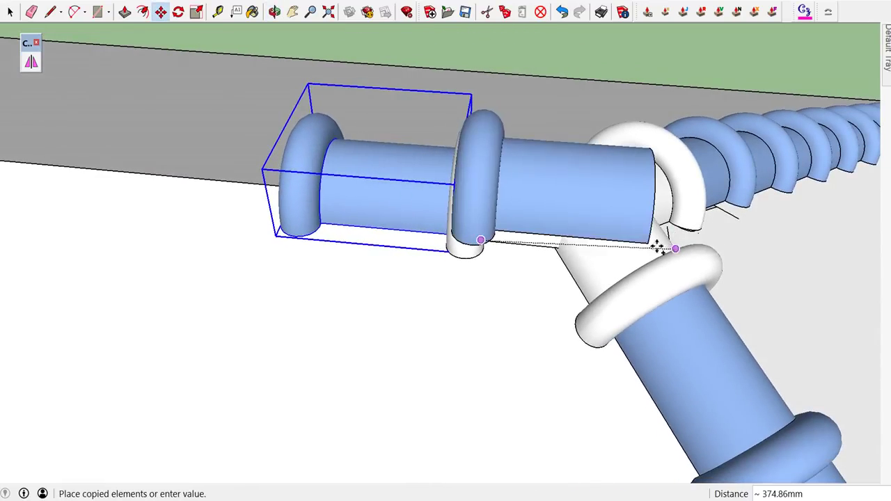
scroll(342, 183, "down", 2)
scroll(334, 195, "up", 2)
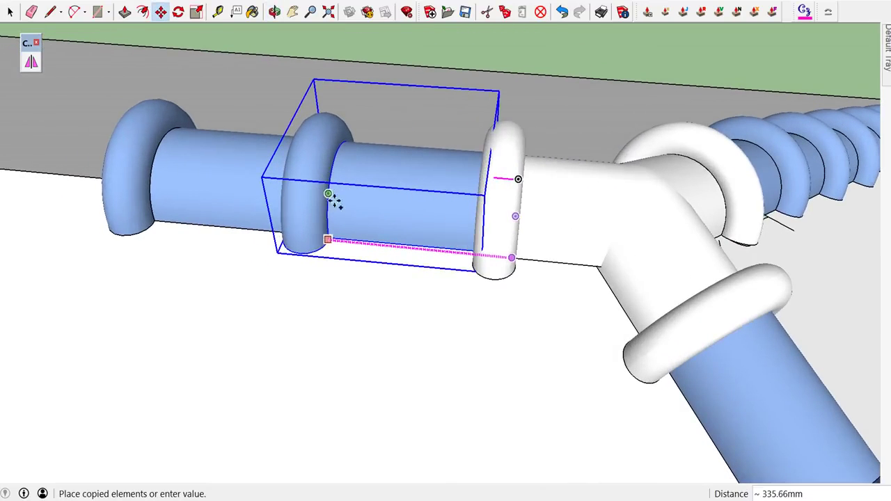
scroll(328, 256, "up", 2)
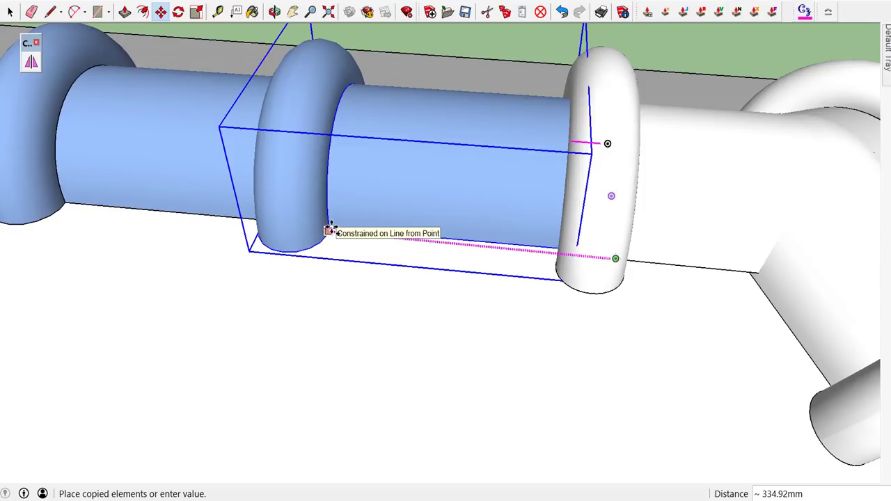
left_click(330, 230)
scroll(413, 238, "down", 2)
scroll(442, 240, "down", 2)
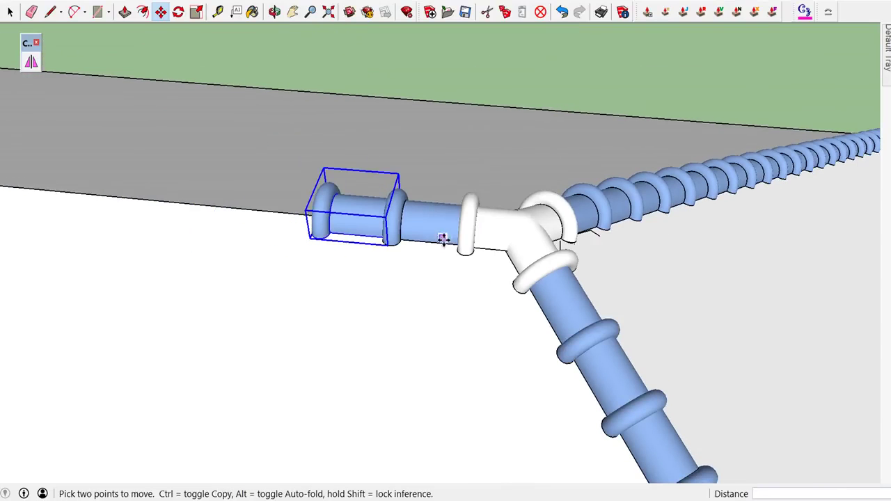
scroll(444, 233, "down", 2)
scroll(449, 221, "down", 2)
scroll(455, 209, "down", 2)
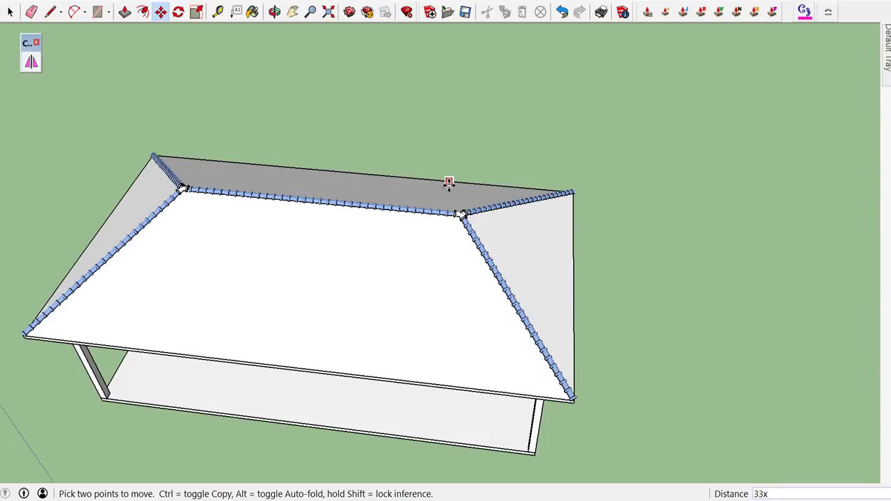
scroll(211, 139, "up", 5)
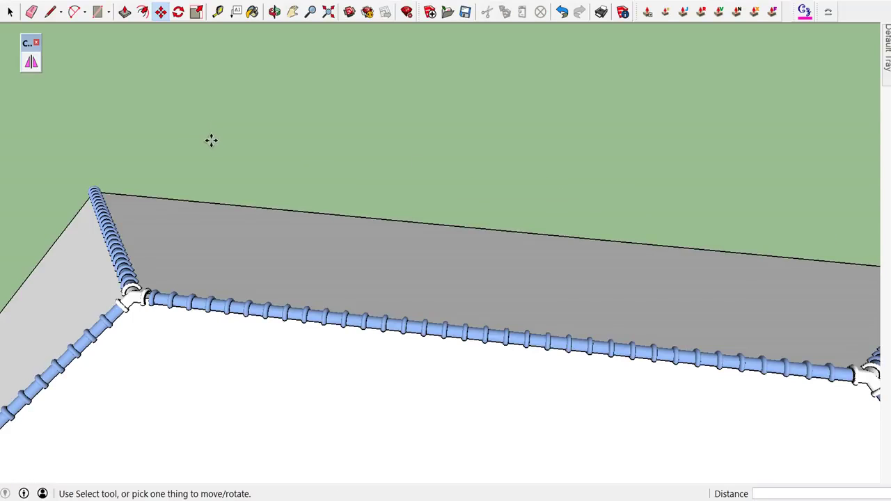
middle_click_drag(185, 264, 274, 220)
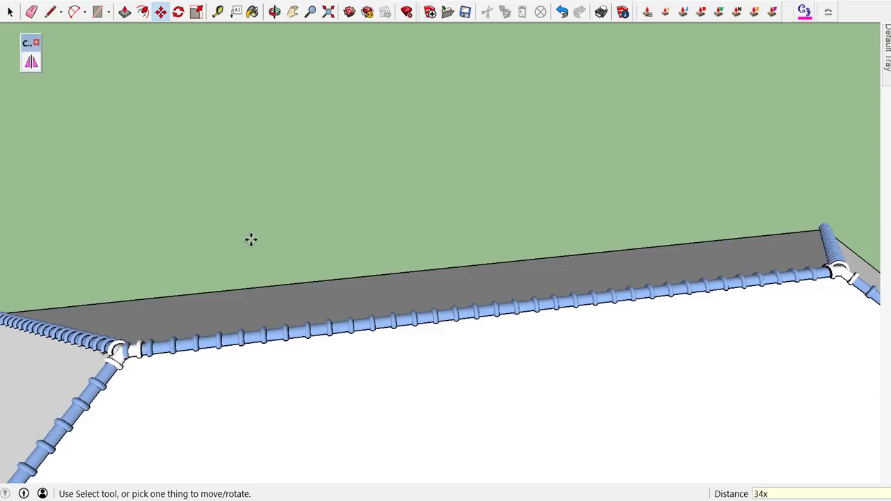
mouse_move(250, 240)
middle_mouse_down()
mouse_move(332, 374)
mouse_move(157, 354)
middle_mouse_up()
key("space")
scroll(215, 334, "up", 1)
scroll(276, 344, "up", 2)
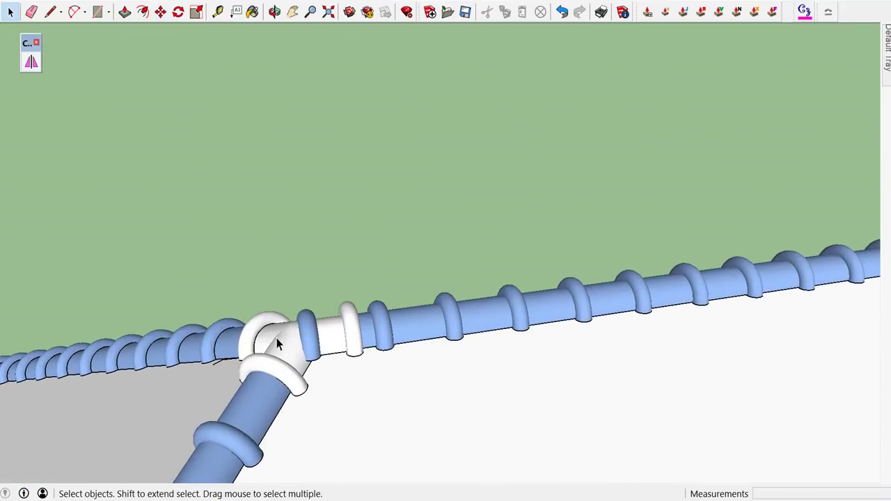
left_click(284, 346)
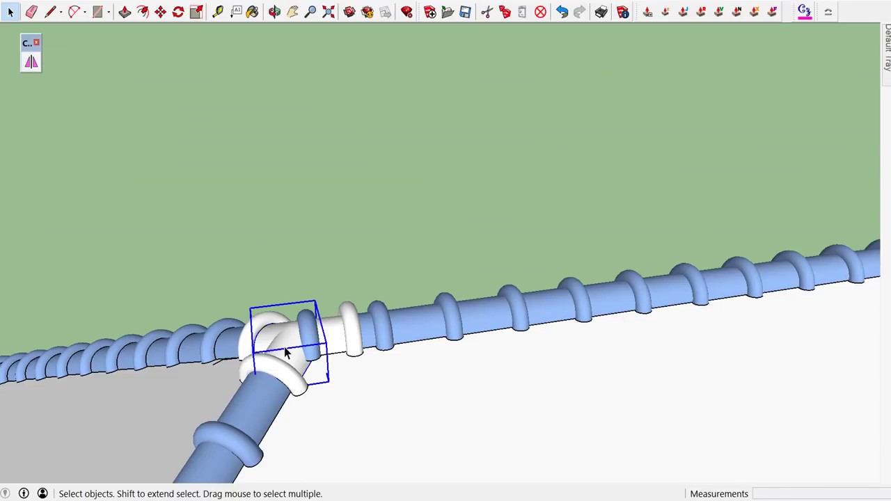
right_click(284, 346)
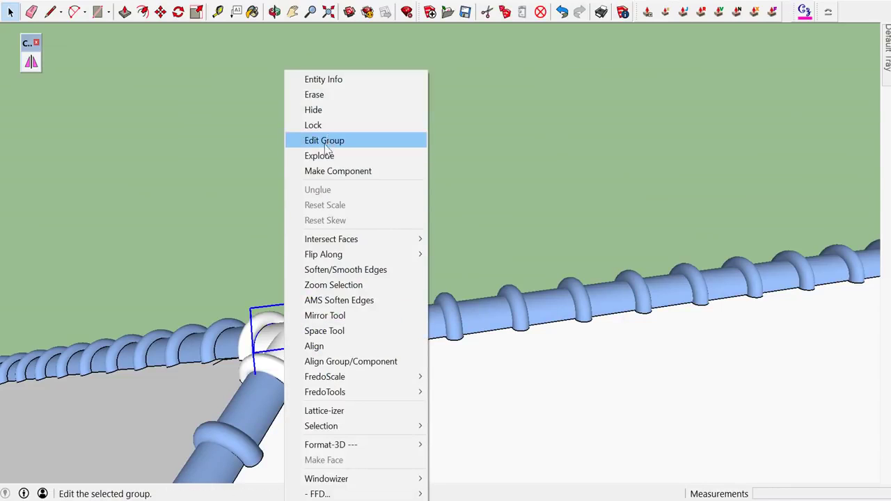
left_click(222, 238)
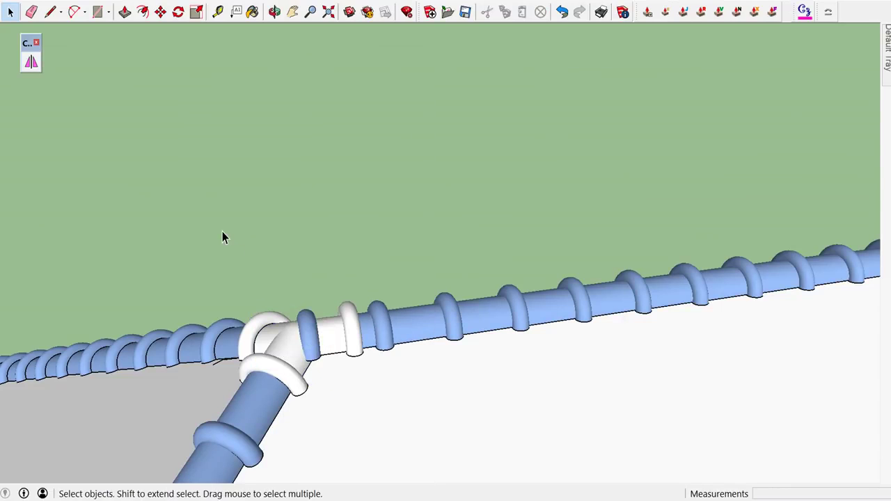
left_click(293, 351)
right_click(292, 351)
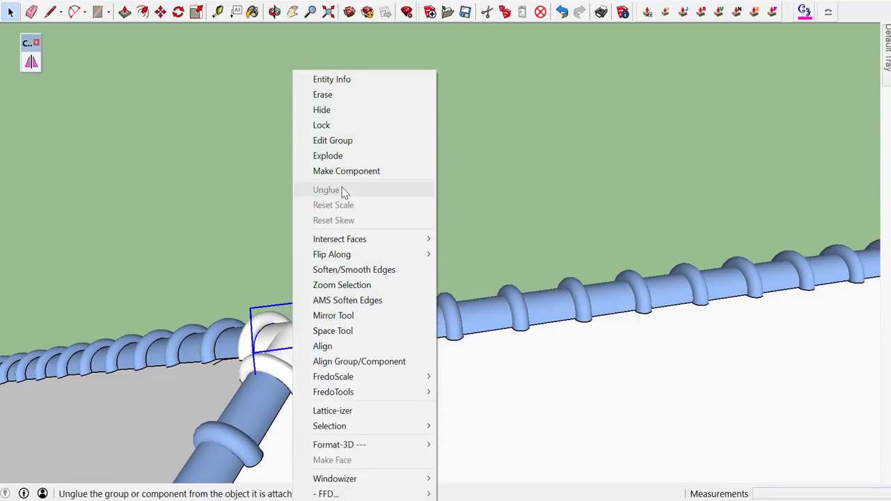
- Hide the white junction elbow, try making the ringed tile piece unique, then undo that
left_click(321, 110)
middle_click_drag(281, 355, 331, 373)
left_click(331, 372)
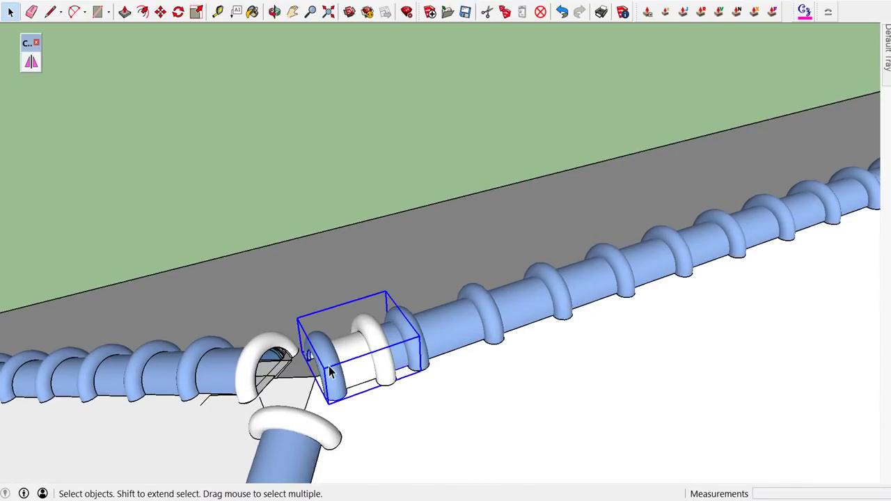
right_click(330, 373)
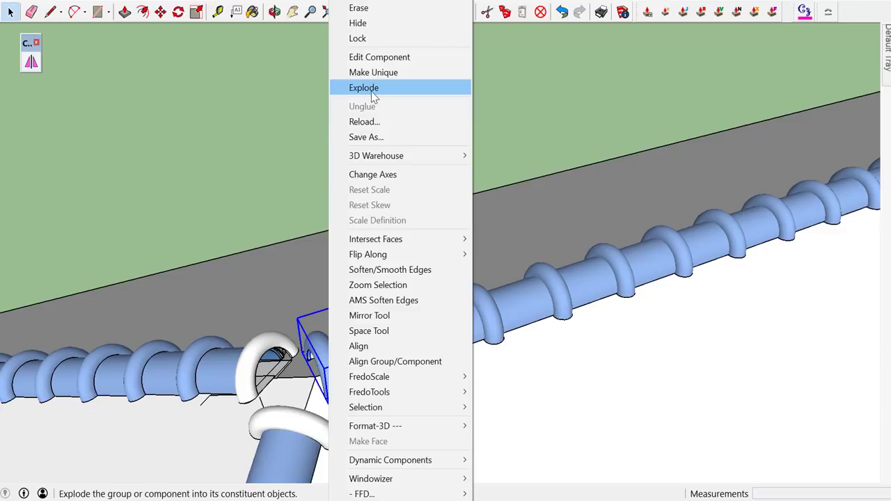
left_click(373, 73)
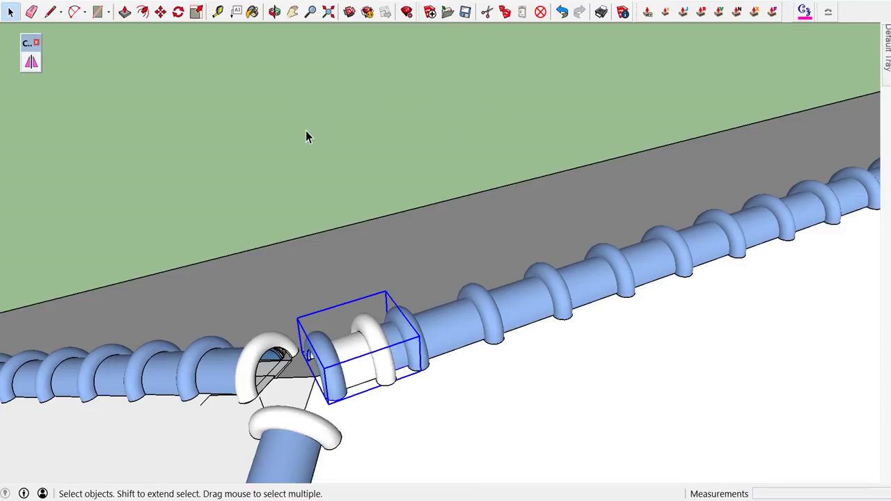
left_click(316, 216)
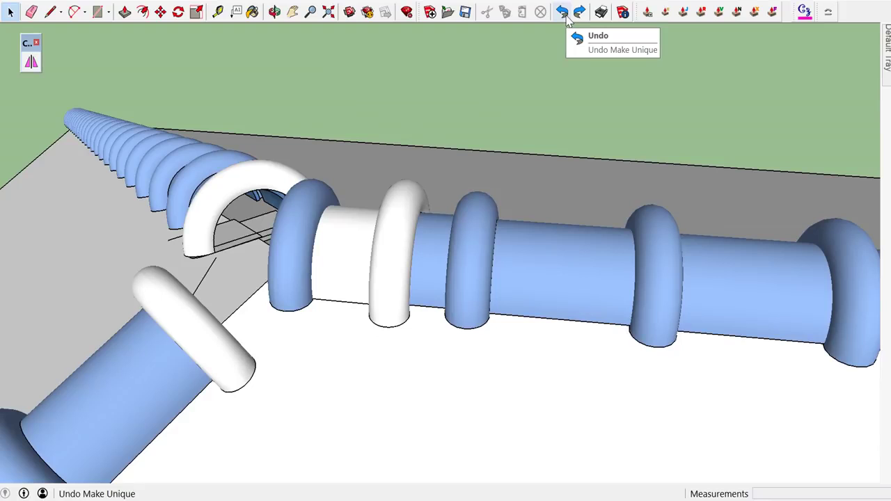
left_click(562, 11)
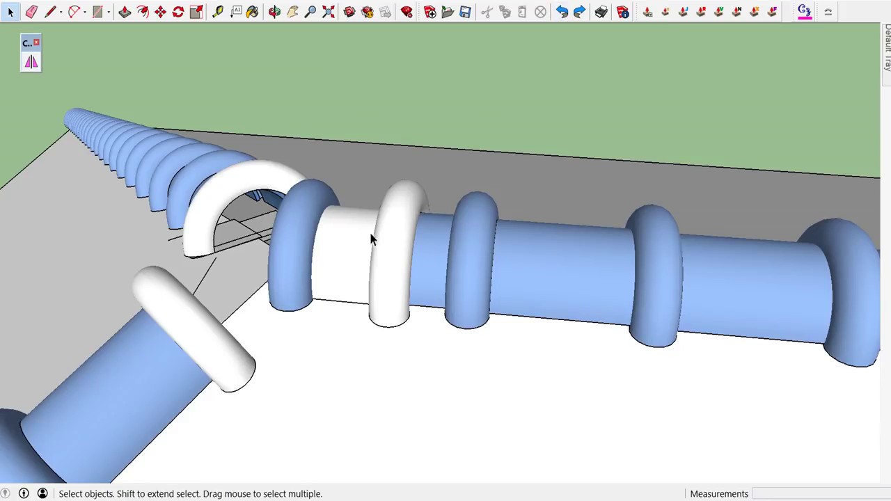
- Edit the tile piece beside the junction and delete its blue rounded end-cap faces
left_click(286, 256)
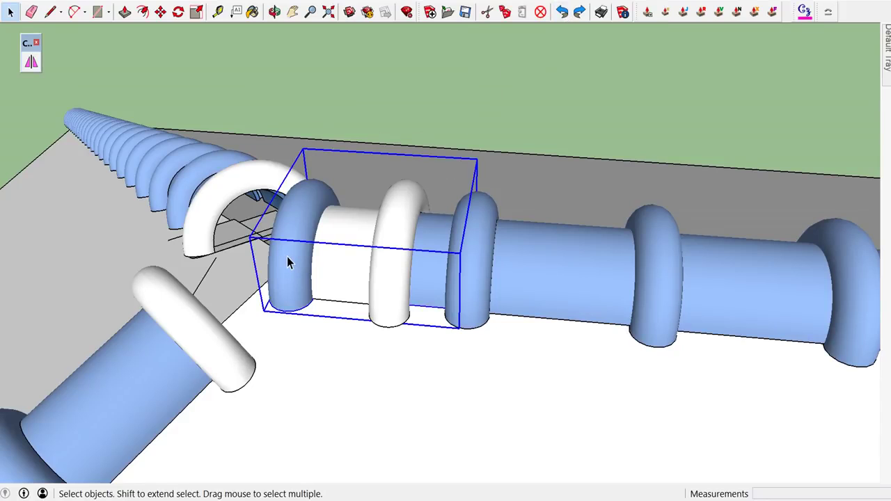
double_click(287, 256)
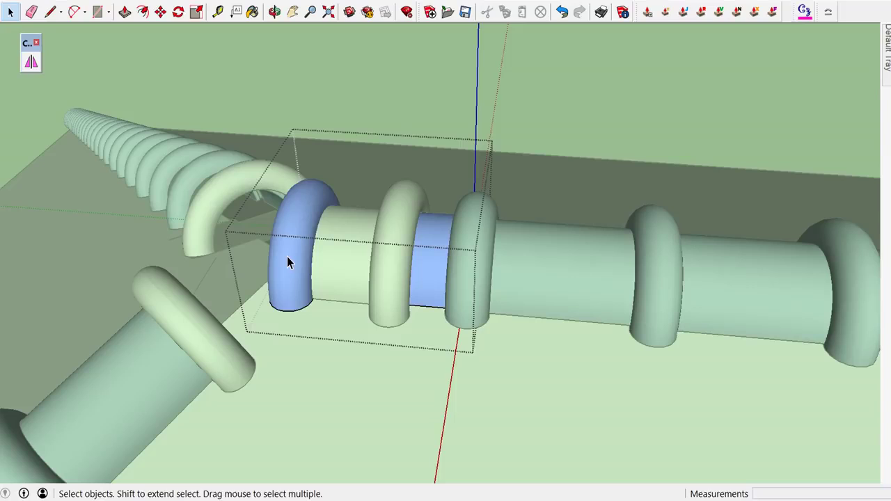
key("e")
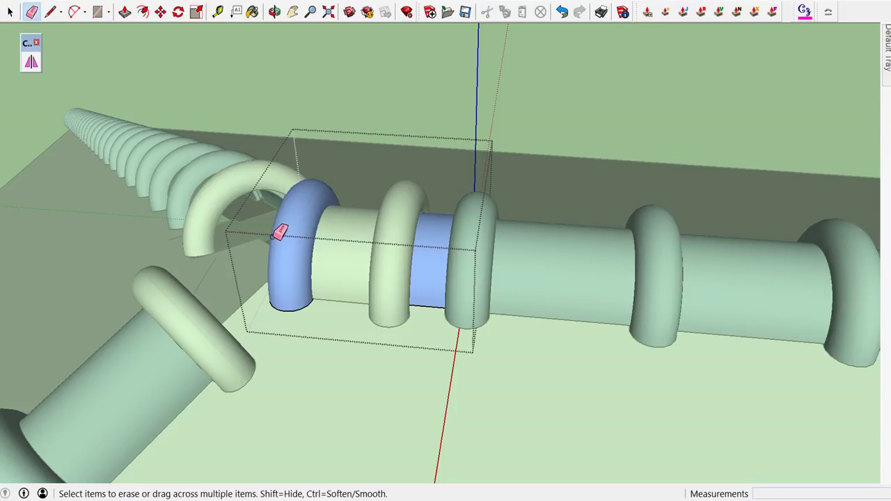
key("space")
left_click(291, 281)
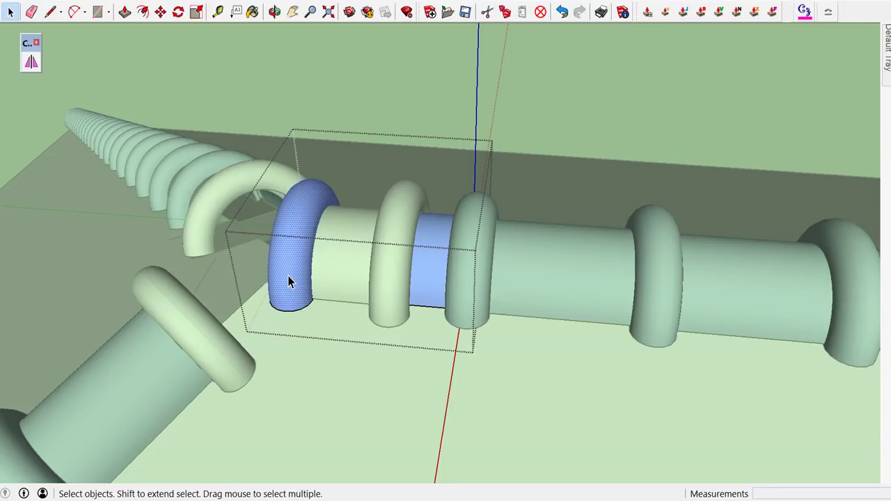
key("Delete")
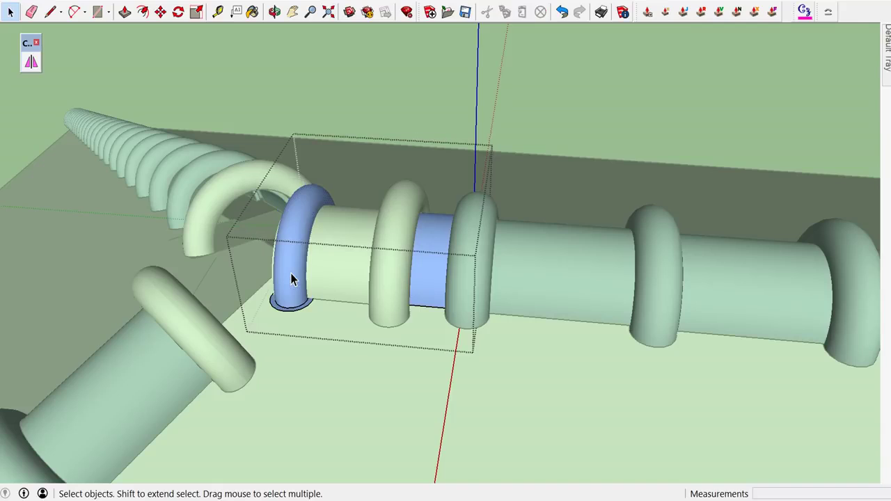
left_click(292, 275)
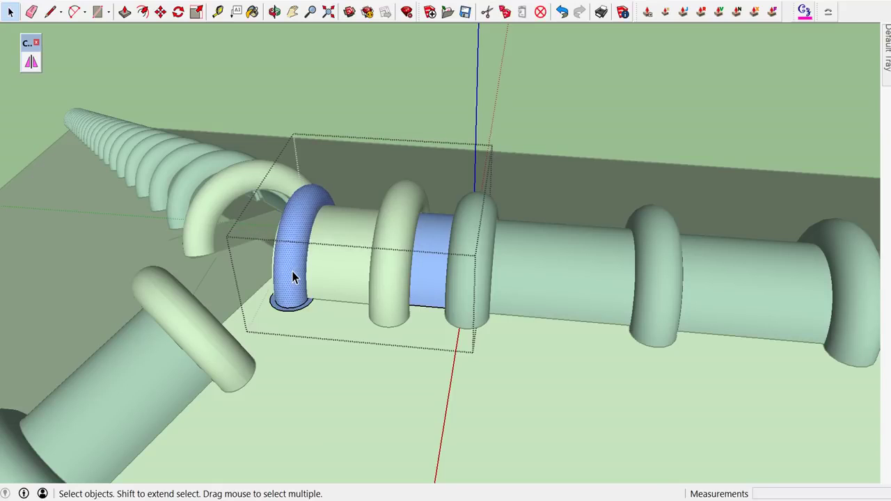
key("Delete")
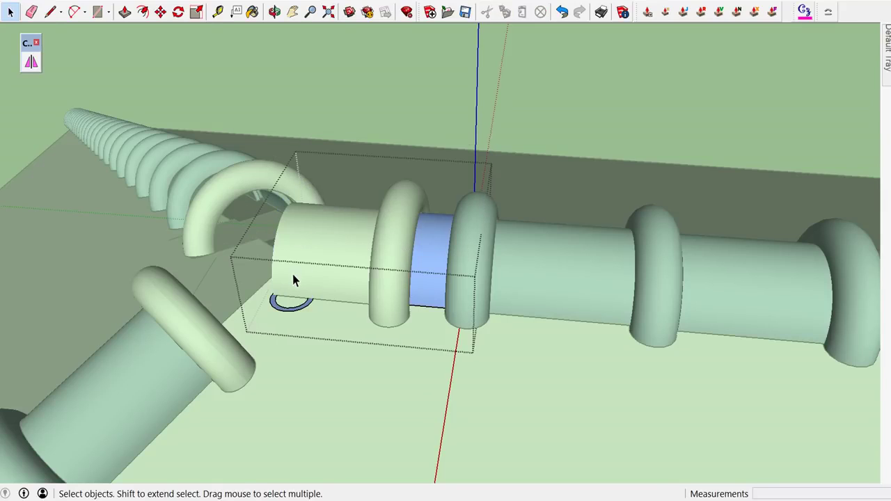
left_click(455, 141)
- Open the white tile piece for editing and select the small arc edges below the tile end
mouse_move(455, 141)
middle_mouse_down()
mouse_move(470, 153)
mouse_move(624, 119)
mouse_move(601, 193)
mouse_move(377, 316)
middle_mouse_up()
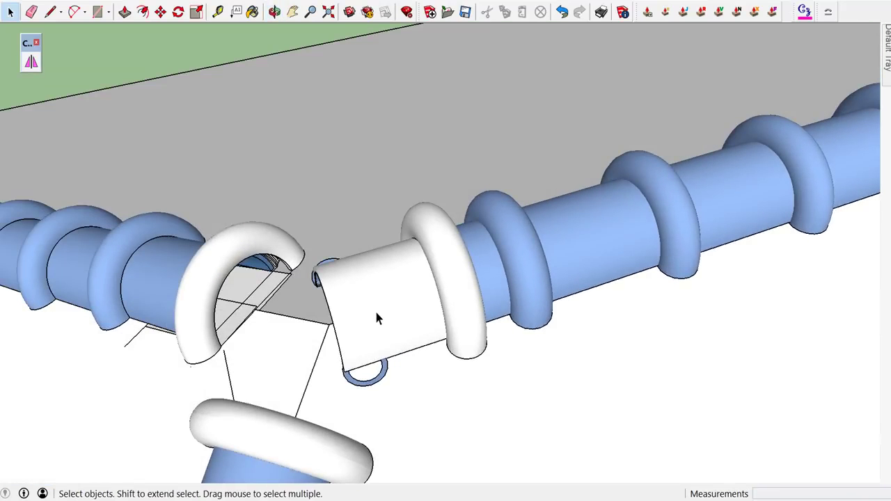
double_click(376, 319)
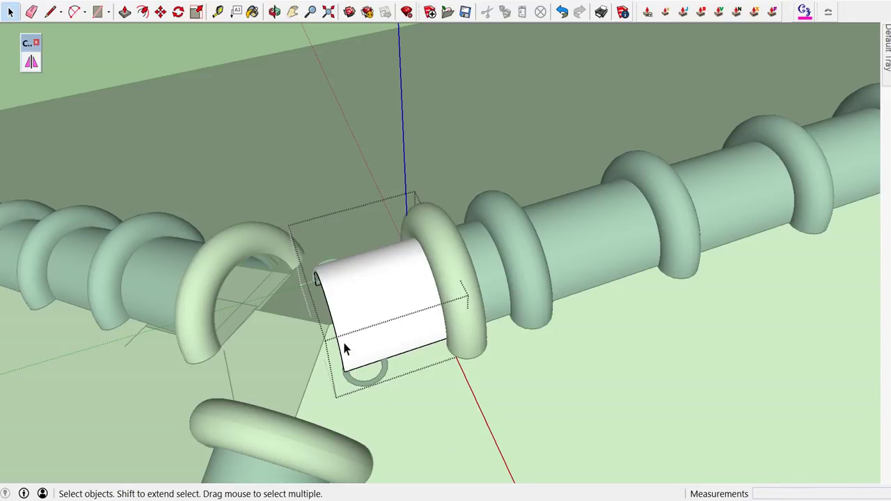
mouse_move(337, 346)
left_mouse_down()
mouse_move(359, 389)
mouse_move(398, 409)
left_mouse_up()
scroll(410, 429, "up", 1)
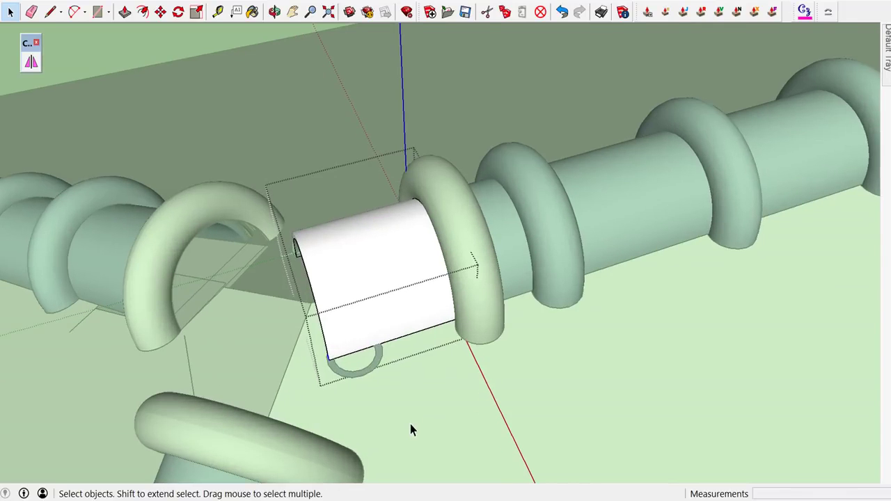
left_click(379, 355)
left_click(378, 356)
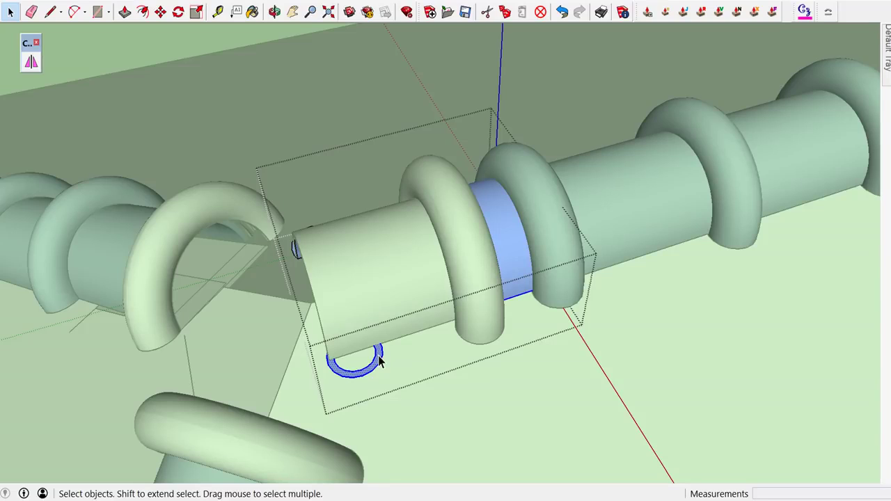
left_click(380, 359)
left_click(380, 357)
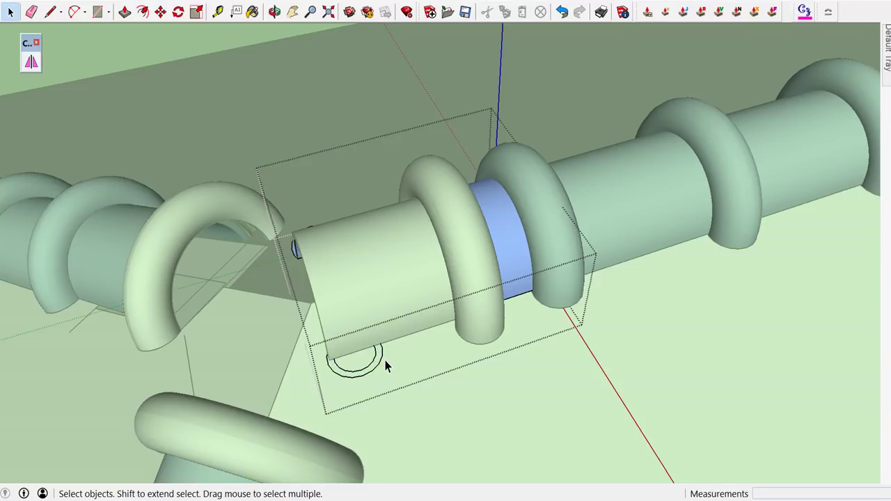
key("e")
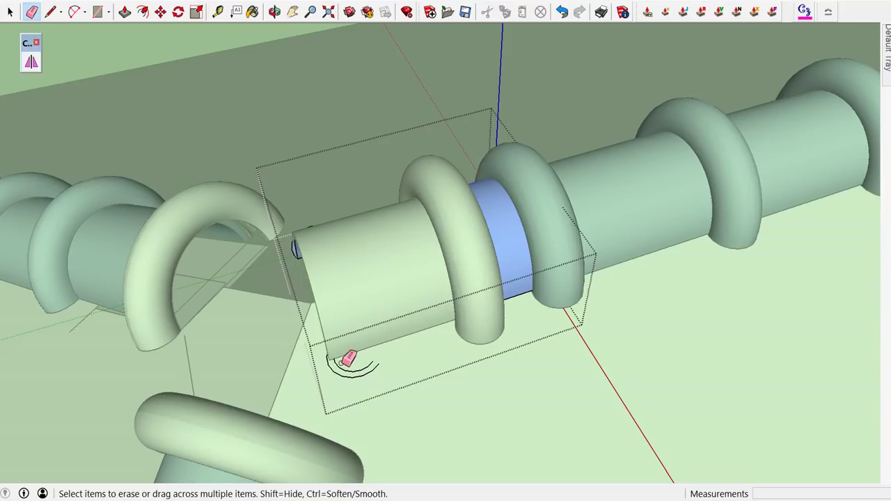
key("space")
left_click_drag(382, 383, 387, 386)
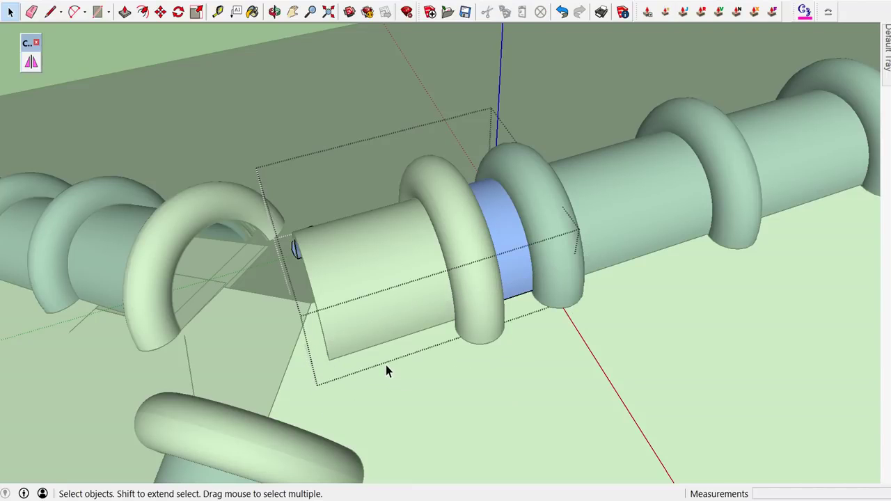
- Delete the blue arc and leftover blue faces under the tile, then exit the junction cap
mouse_move(386, 365)
middle_mouse_down()
mouse_move(689, 323)
mouse_move(299, 359)
mouse_move(521, 318)
mouse_move(449, 324)
mouse_move(477, 317)
mouse_move(528, 272)
mouse_move(491, 289)
mouse_move(470, 334)
mouse_move(451, 271)
middle_mouse_up()
scroll(451, 270, "up", 1)
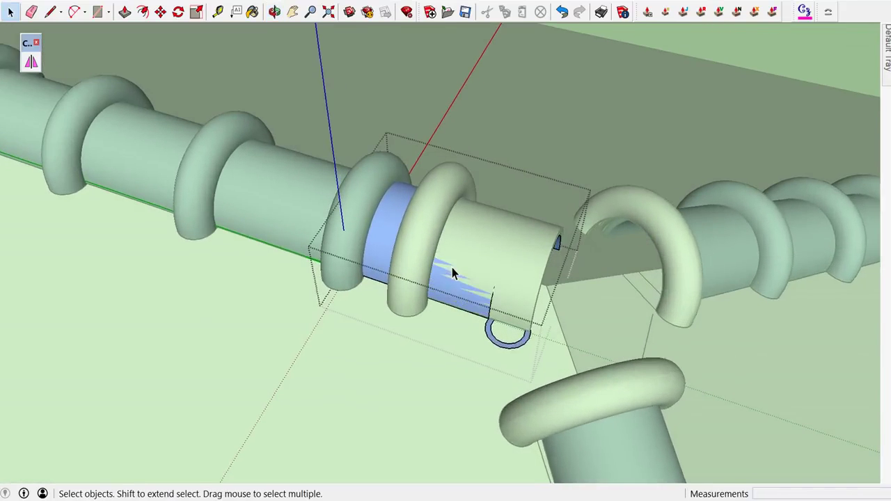
scroll(459, 292, "up", 1)
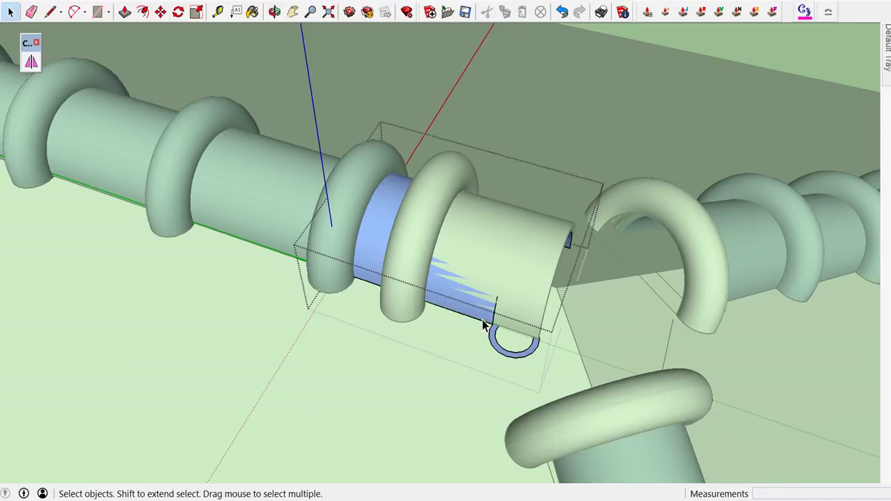
left_click_drag(487, 318, 545, 376)
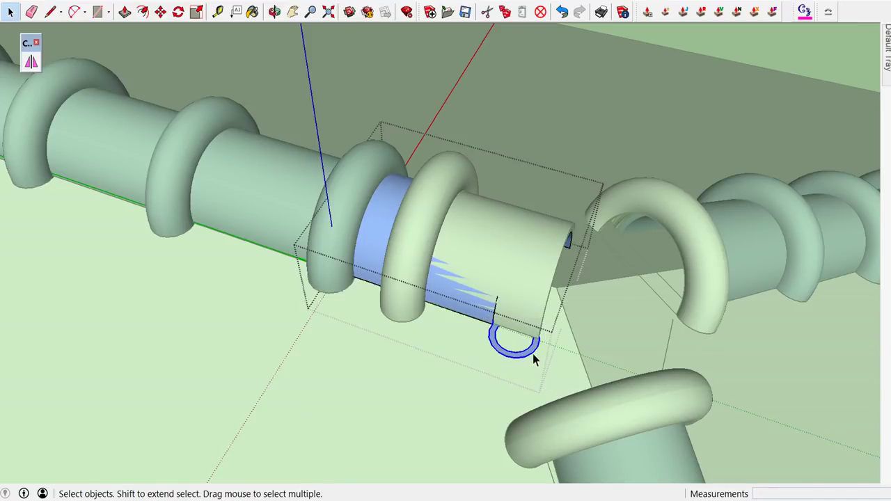
key("Delete")
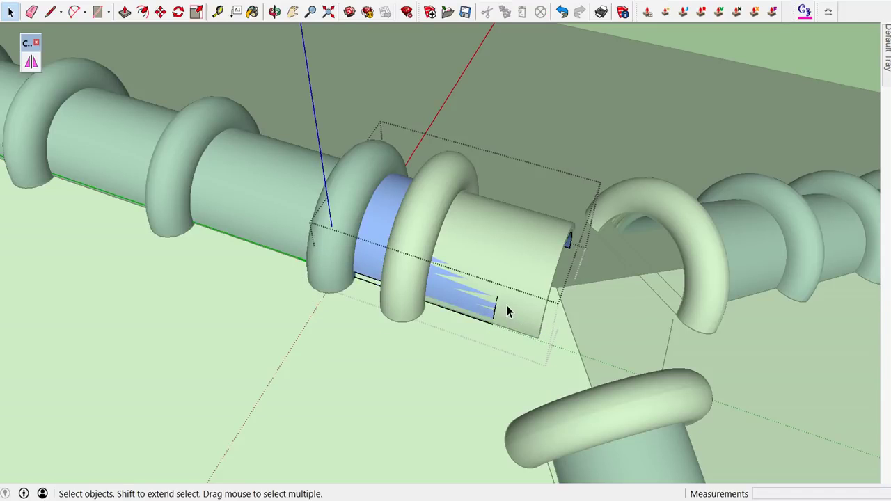
left_click(431, 227)
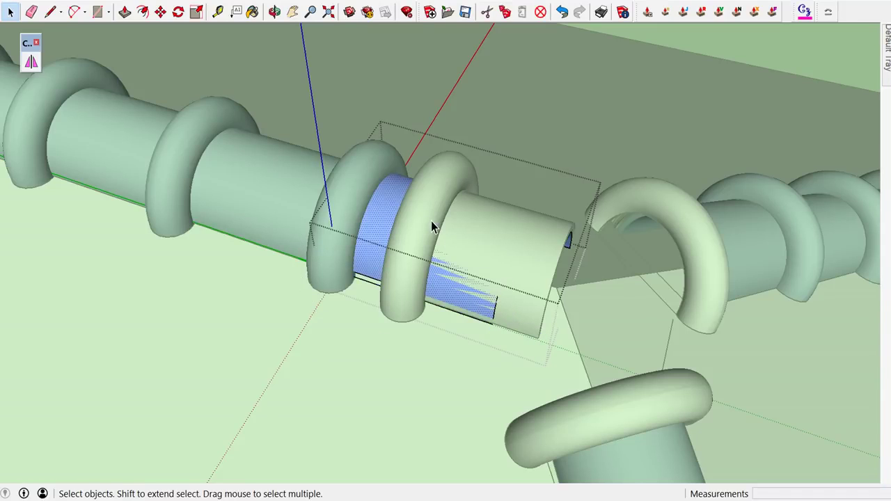
scroll(431, 221, "down", 3)
key("Delete")
scroll(550, 110, "down", 2)
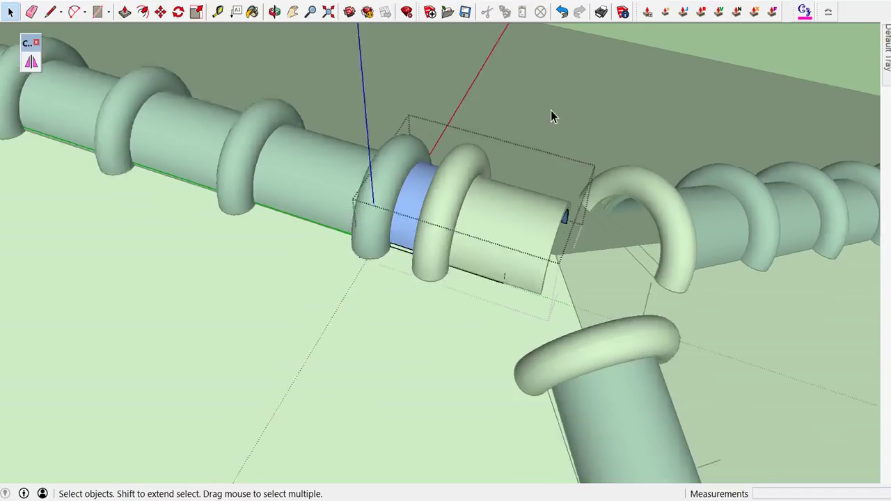
scroll(550, 110, "down", 2)
left_click(654, 40)
middle_click_drag(654, 41, 481, 216)
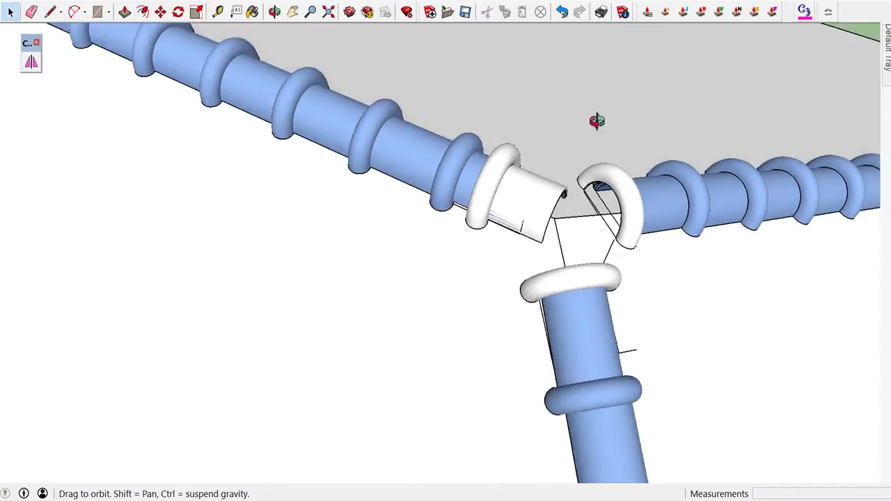
- Delete the white cap on the upper ridge, then undo to restore it
left_click(498, 251)
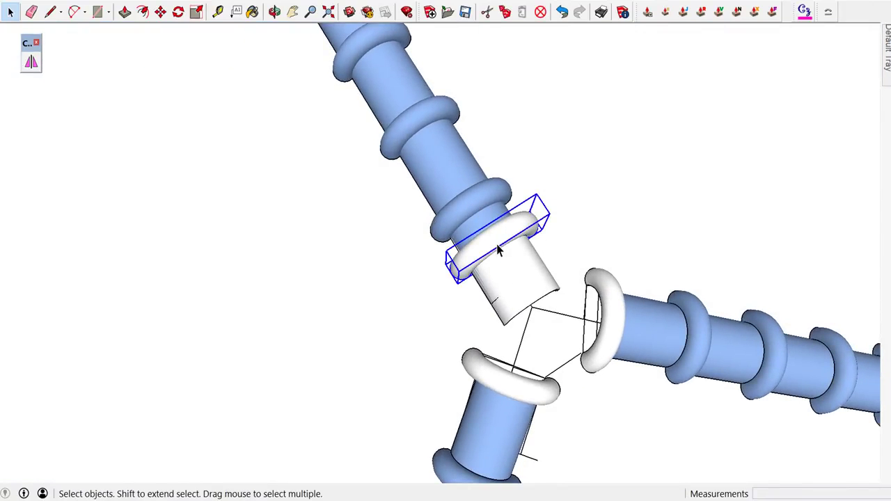
key("Delete")
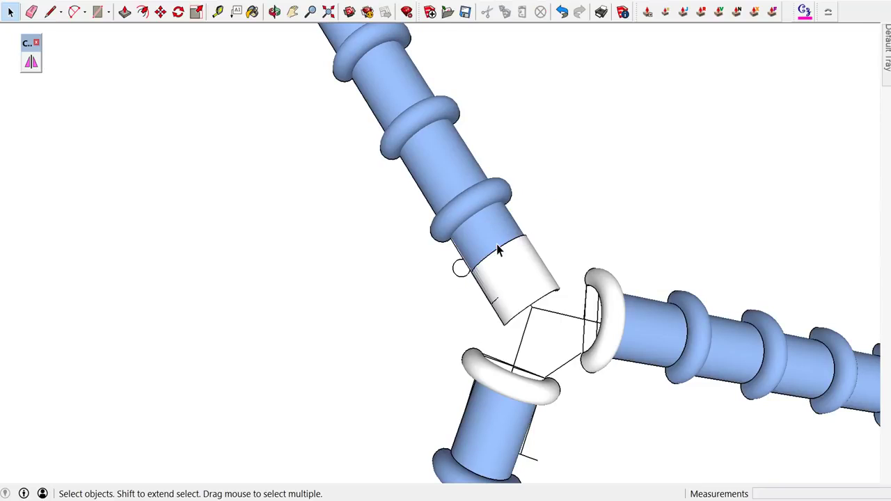
left_click(562, 12)
middle_click_drag(544, 104, 467, 119)
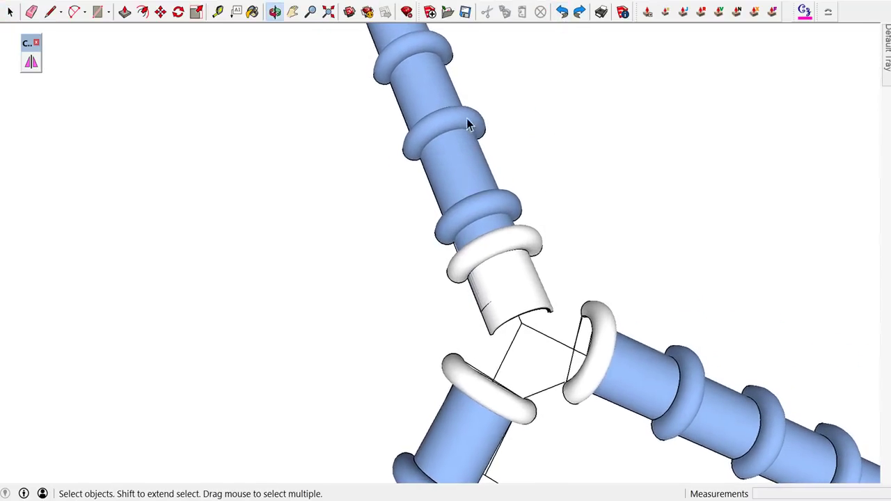
middle_click_drag(507, 249, 210, 179)
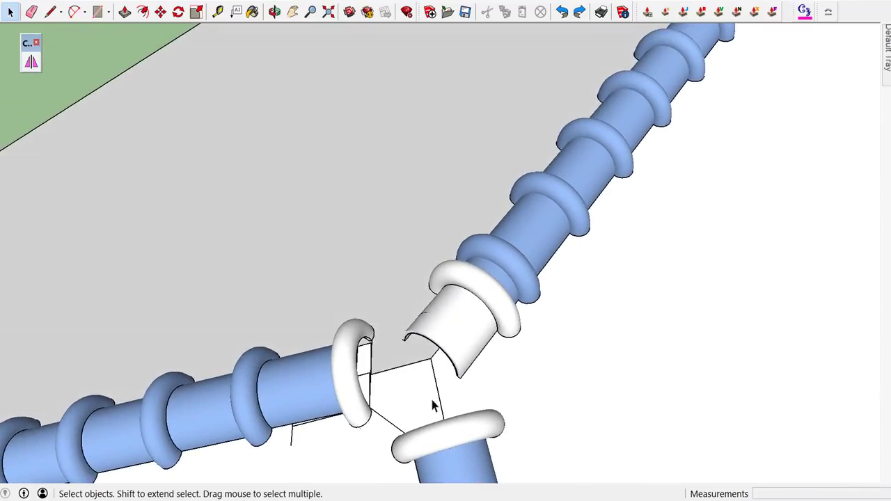
scroll(458, 378, "up", 2)
scroll(458, 378, "up", 2)
- Restore the hidden white junction elbow via Edit > Unhide > Last and inspect the junction
left_click(458, 377)
middle_click_drag(458, 378, 61, 8)
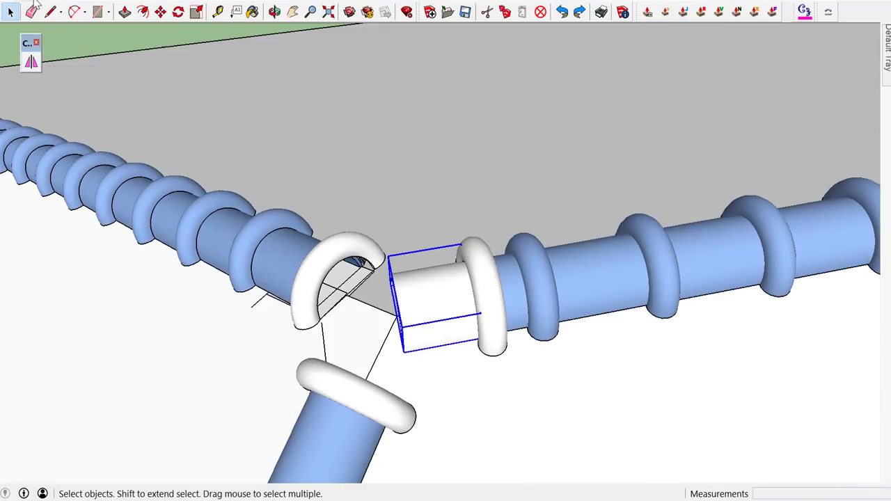
left_click(32, 3)
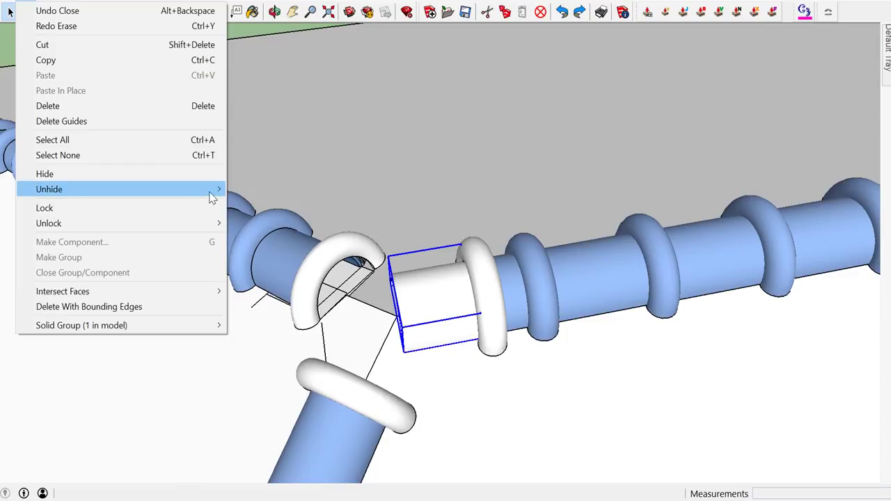
mouse_move(122, 189)
left_click(259, 205)
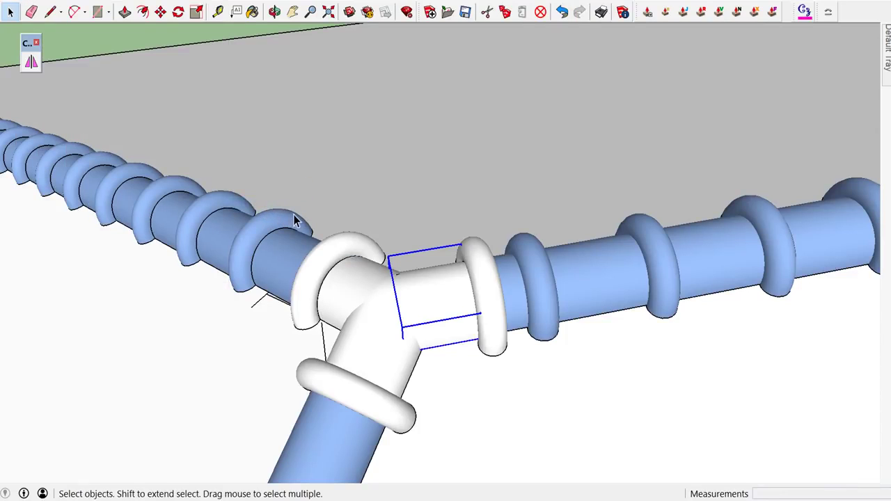
scroll(308, 212, "down", 2)
scroll(309, 212, "down", 1)
mouse_move(365, 212)
middle_mouse_down()
mouse_move(278, 253)
mouse_move(321, 238)
middle_mouse_up()
scroll(403, 203, "down", 1)
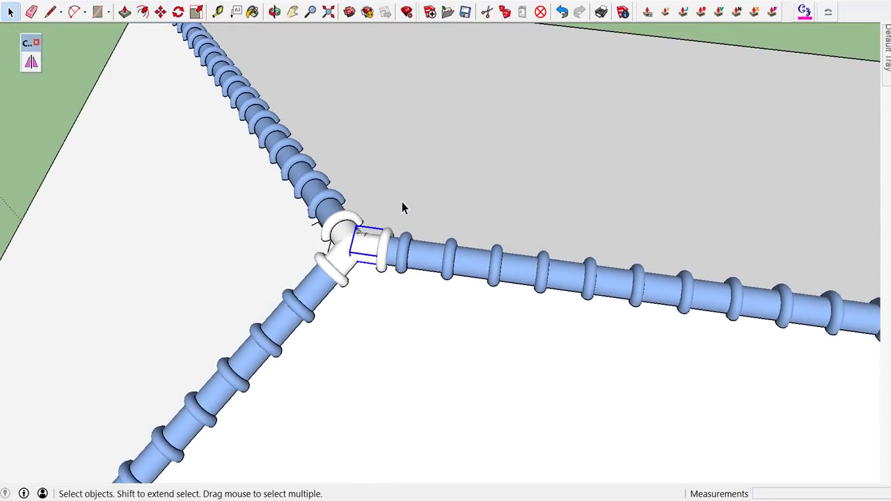
scroll(407, 199, "down", 1)
scroll(407, 199, "down", 1)
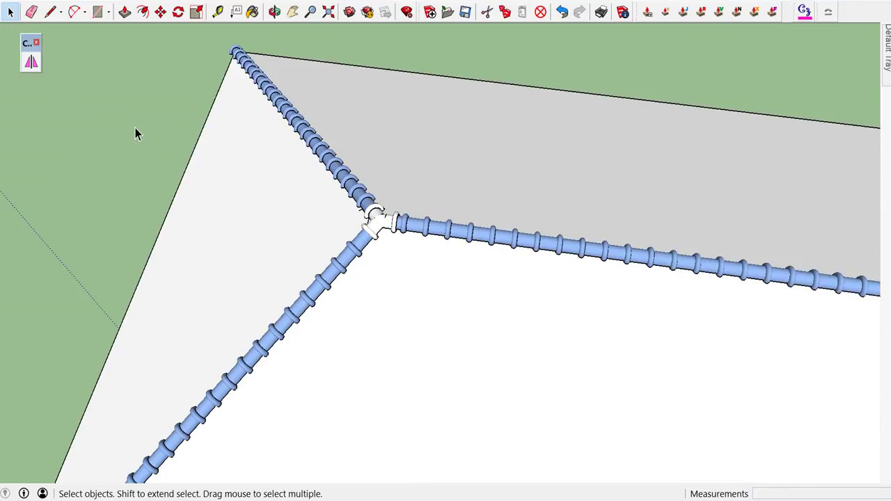
scroll(379, 209, "up", 1)
scroll(379, 208, "up", 1)
scroll(389, 223, "up", 1)
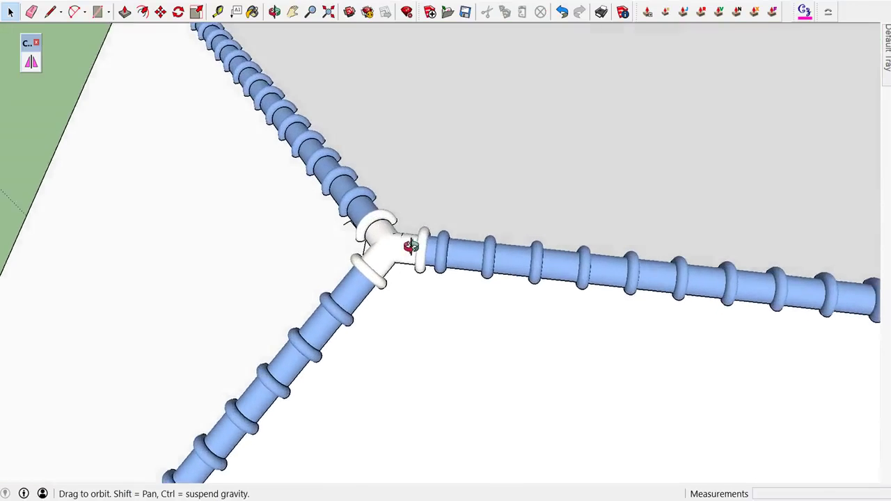
middle_click_drag(410, 245, 511, 225)
scroll(506, 219, "up", 2)
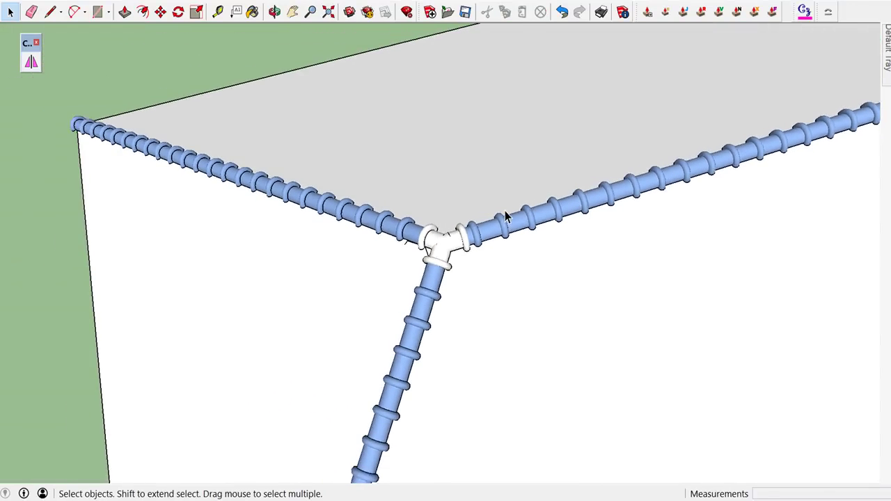
mouse_move(507, 215)
middle_mouse_down()
mouse_move(462, 239)
mouse_move(683, 130)
mouse_move(469, 214)
middle_mouse_up()
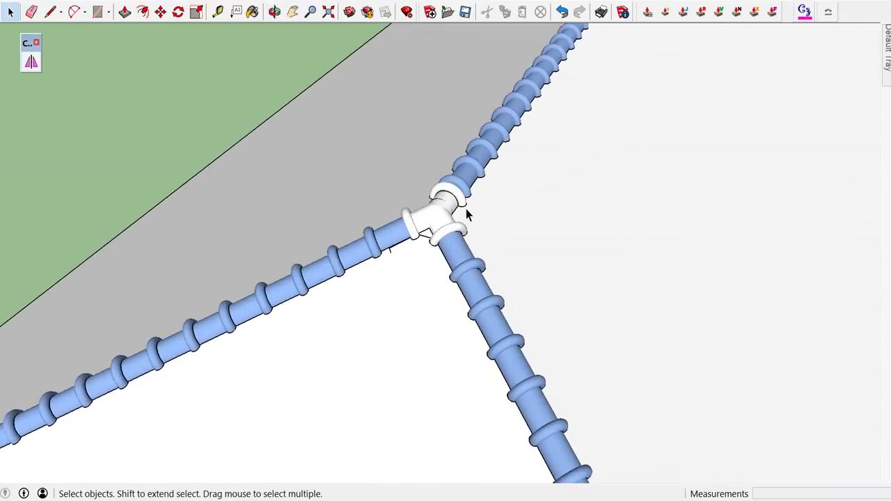
scroll(469, 214, "up", 1)
scroll(431, 229, "up", 2)
scroll(415, 247, "up", 1)
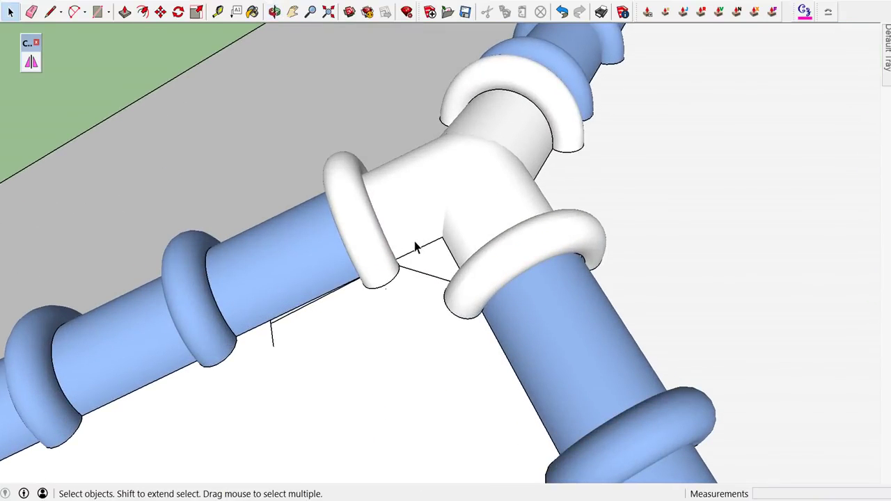
- Erase the stray edge below the blue ridge tile, restoring the tile section accidentally erased
key("e")
scroll(348, 295, "up", 2)
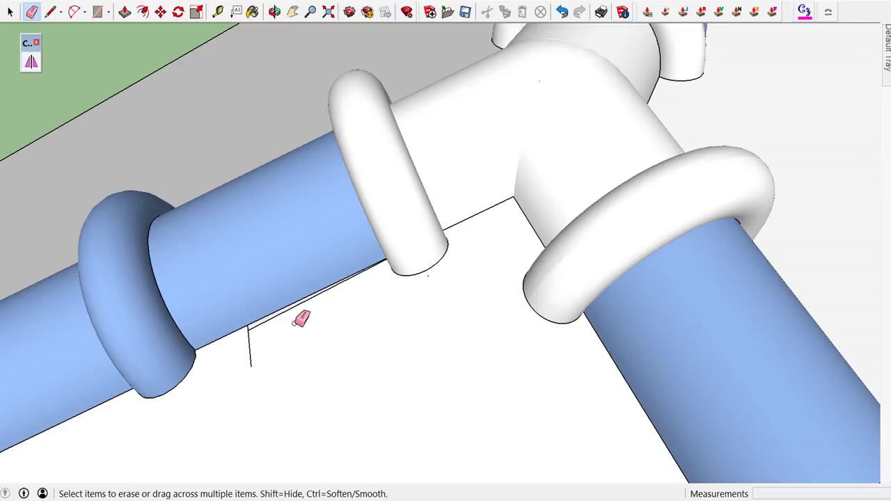
left_click(249, 326)
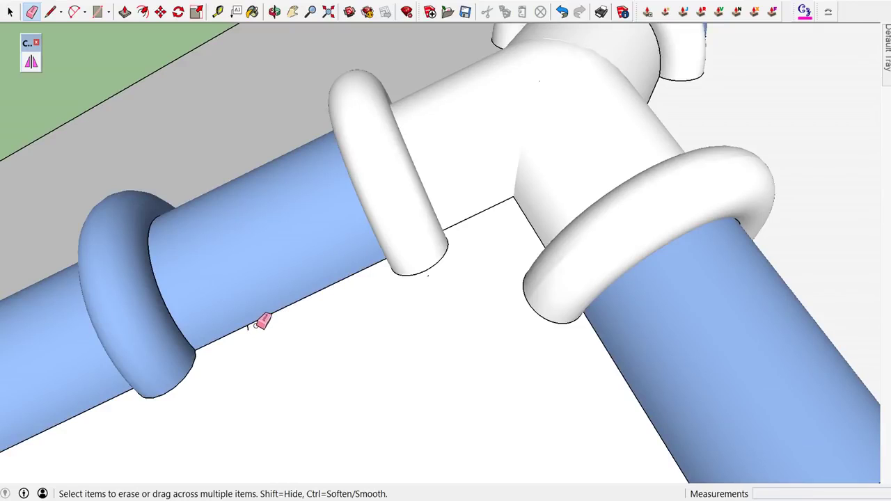
left_click(250, 325)
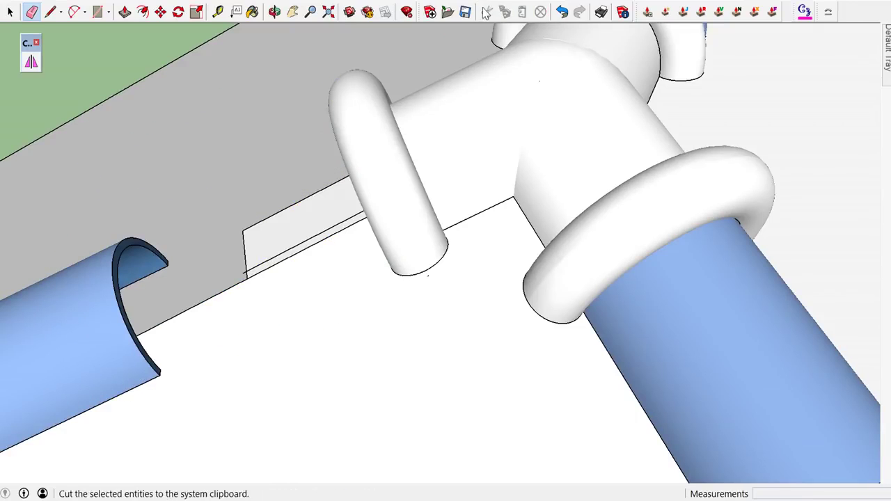
left_click(561, 12)
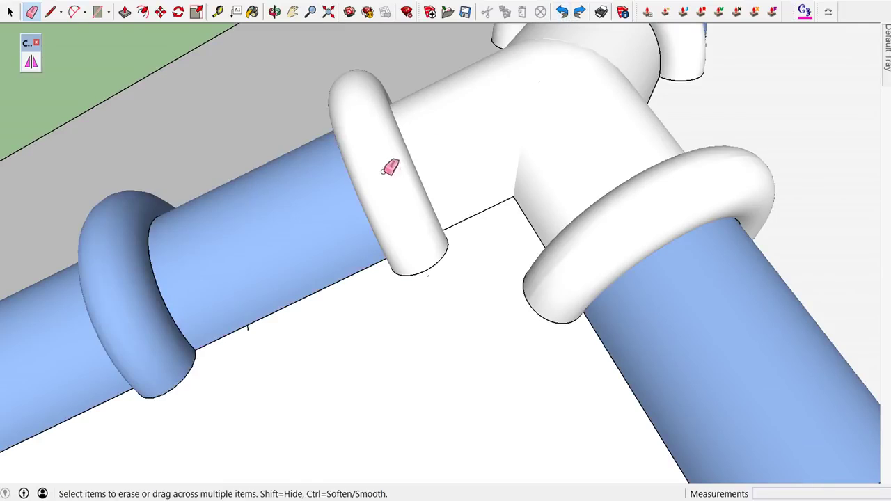
- With the Paint Bucket active, orbit and zoom in around the white junction fitting
key("b")
scroll(620, 158, "down", 10)
mouse_move(611, 176)
middle_mouse_down()
mouse_move(582, 229)
mouse_move(475, 309)
mouse_move(525, 287)
middle_mouse_up()
scroll(526, 287, "up", 3)
scroll(550, 281, "up", 3)
scroll(567, 275, "up", 3)
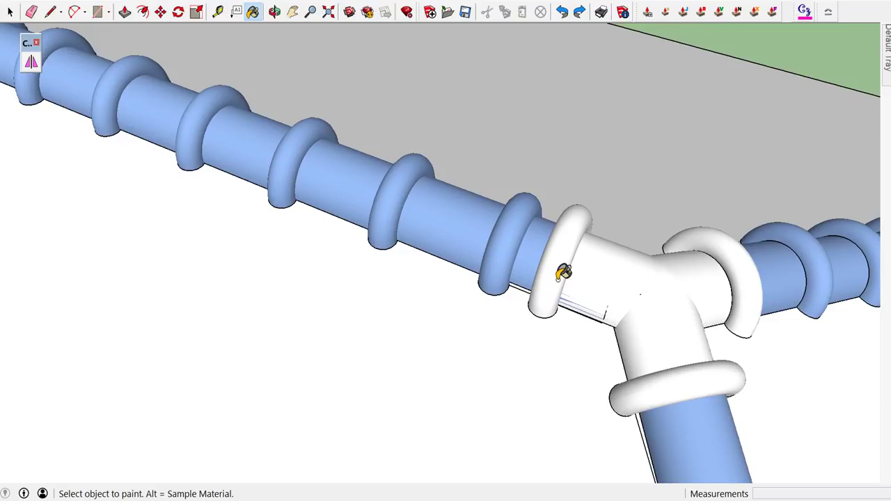
- Paint the tee fitting body, its left collar and the inner elbow piece blue (Color I05)
scroll(564, 273, "down", 3)
scroll(570, 255, "down", 3)
scroll(579, 240, "down", 3)
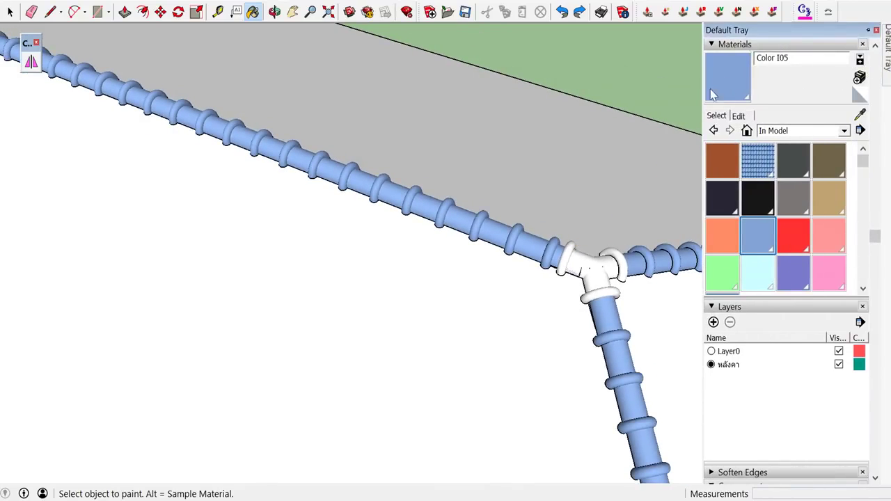
left_click(602, 263)
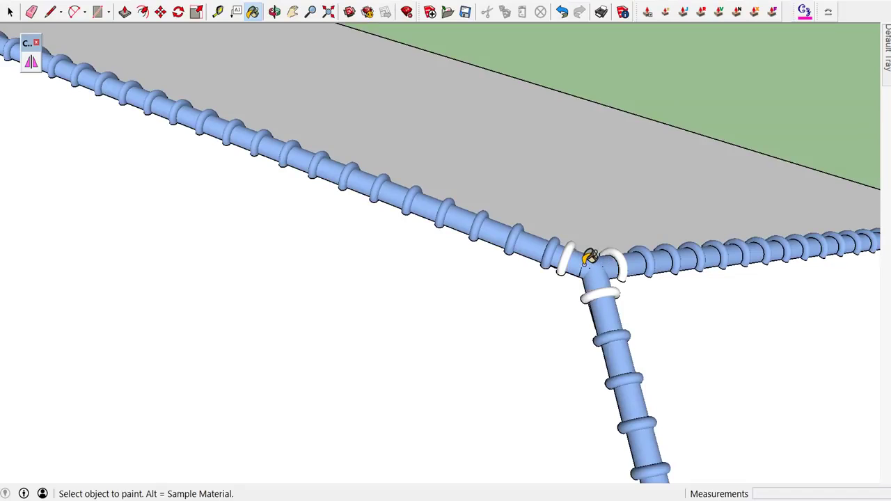
left_click(569, 255)
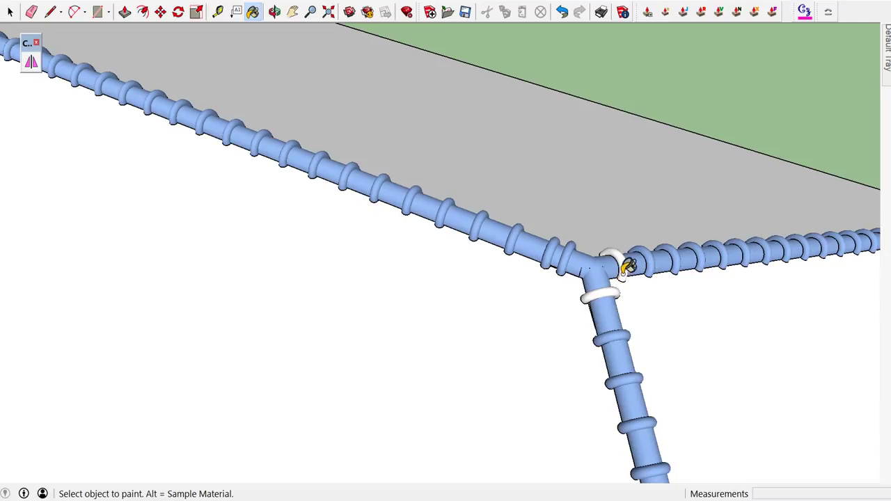
key("space")
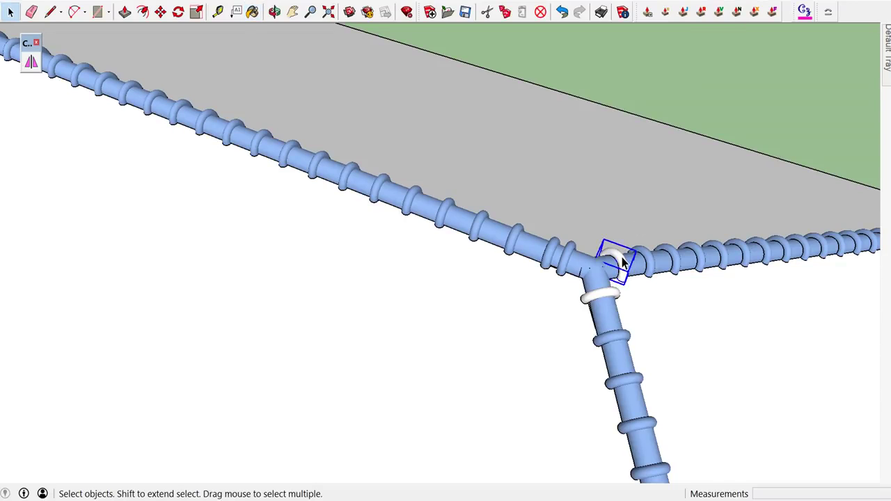
double_click(623, 261)
left_click(623, 261)
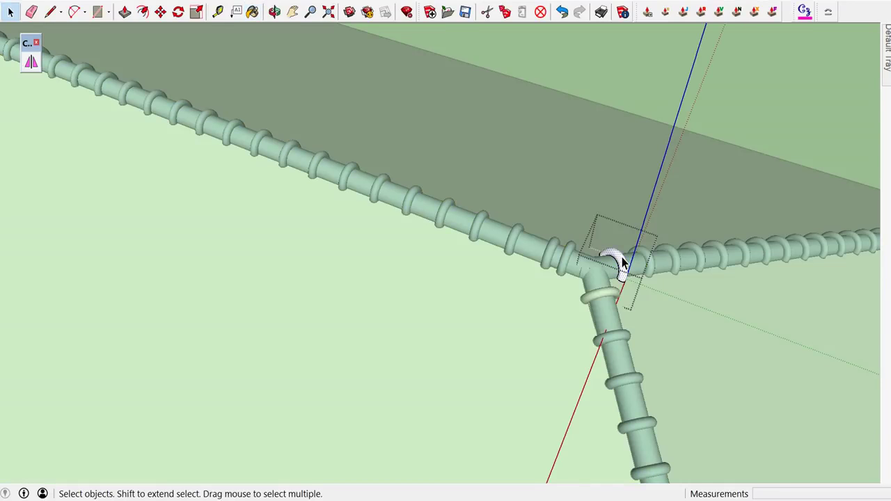
key("b")
left_click(621, 259)
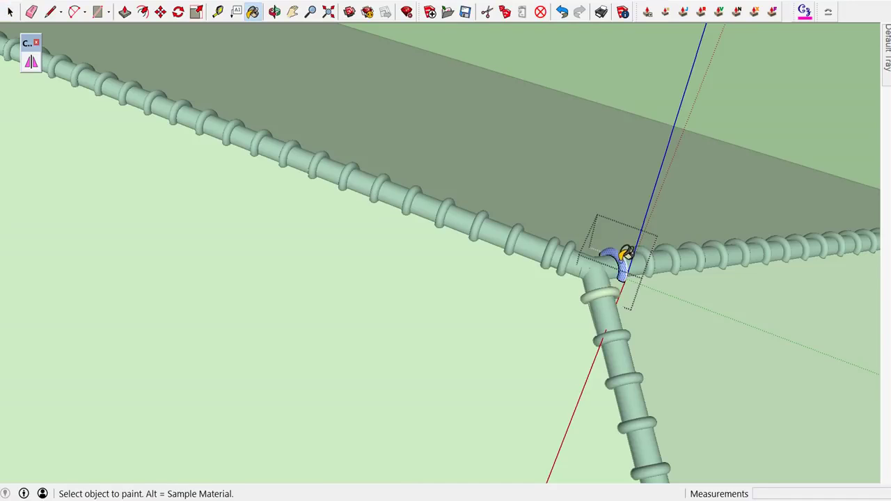
key("space")
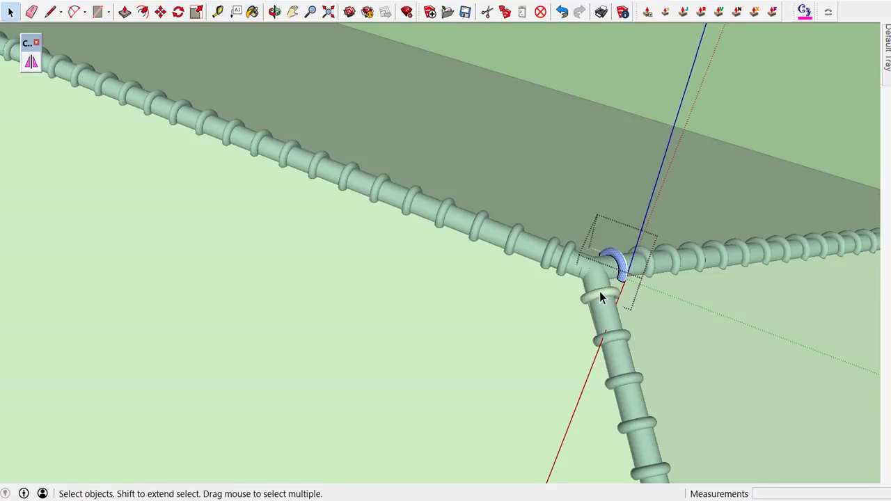
- Paint the lower white collar ring at the junction blue
double_click(600, 296)
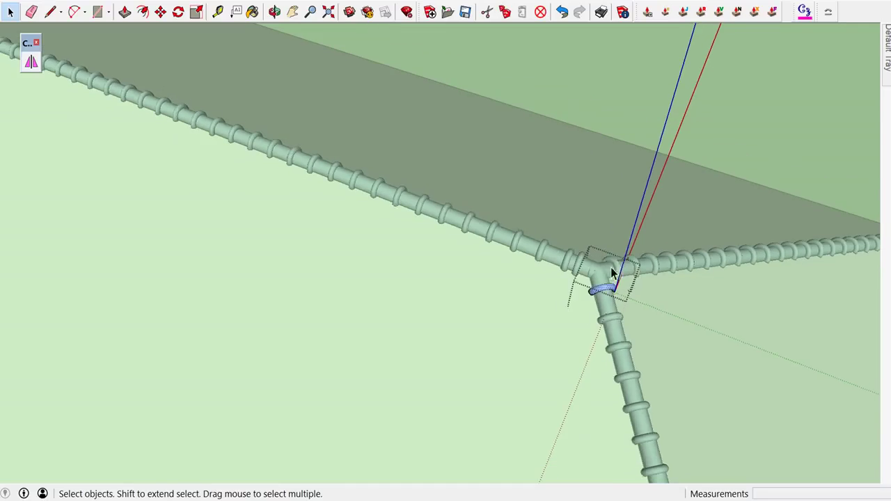
left_click(660, 63)
scroll(596, 250, "up", 1)
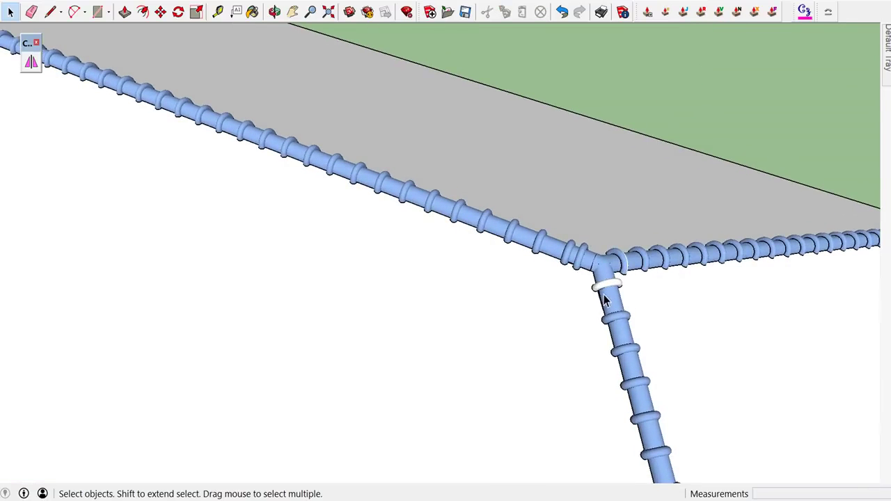
left_click(609, 285)
double_click(609, 285)
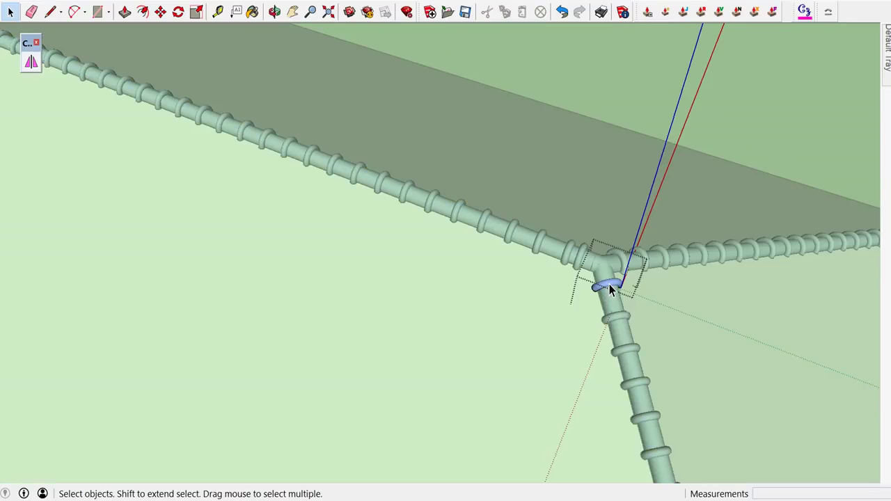
left_click(609, 284)
left_click(639, 107)
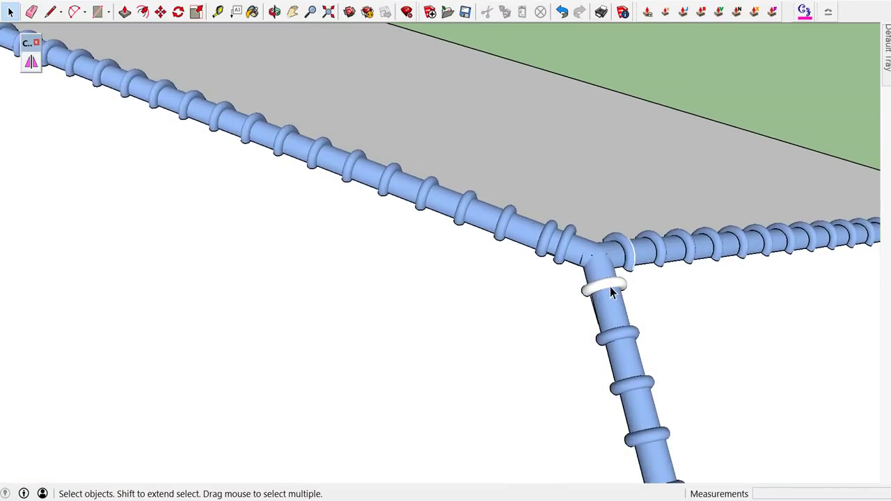
left_click(609, 286)
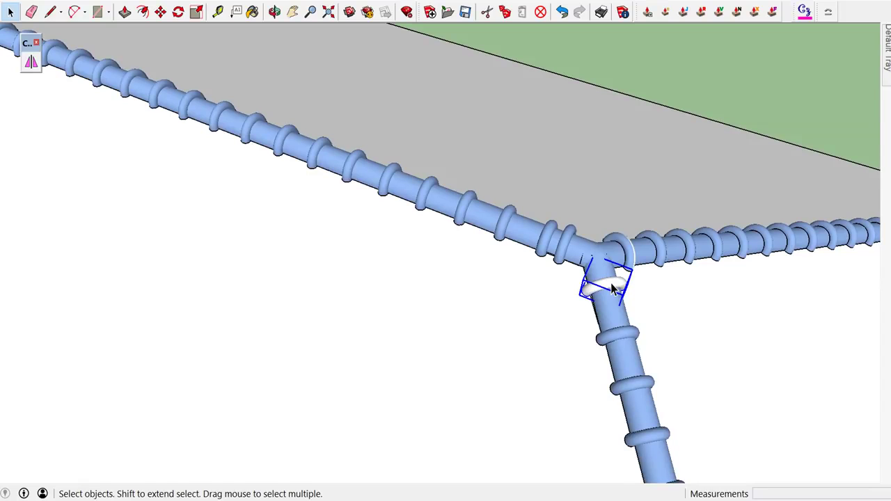
key("b")
left_click(610, 284)
key("space")
left_click(700, 63)
scroll(701, 63, "down", 3)
- Paint the remaining white collar at the first pipe junction blue
middle_click_drag(609, 209, 324, 137)
scroll(543, 292, "up", 2)
scroll(600, 310, "up", 2)
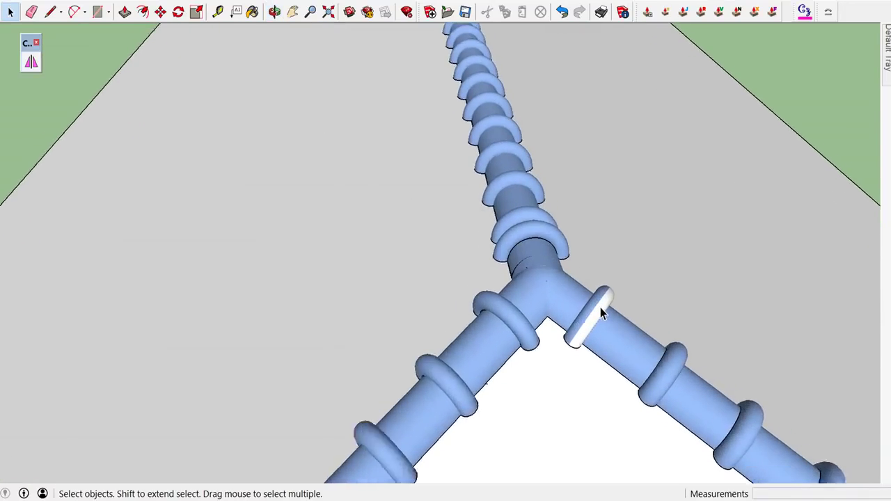
scroll(600, 309, "up", 1)
key("b")
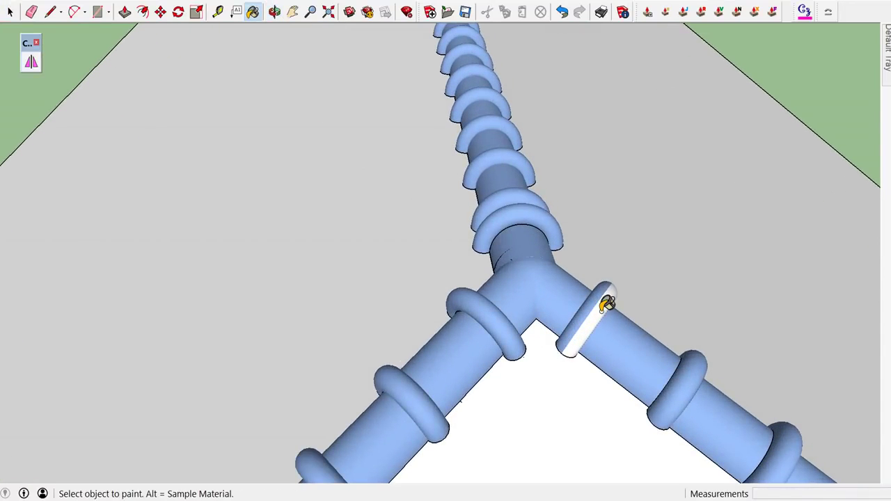
left_click(606, 302)
key("space")
- At the other ridge junction, paint the tee body and its left and upper collars blue
scroll(617, 289, "down", 3)
scroll(652, 272, "down", 3)
scroll(712, 219, "down", 2)
middle_click(638, 234)
mouse_move(638, 235)
middle_mouse_down()
mouse_move(693, 161)
mouse_move(437, 169)
mouse_move(543, 278)
mouse_move(640, 265)
middle_mouse_up()
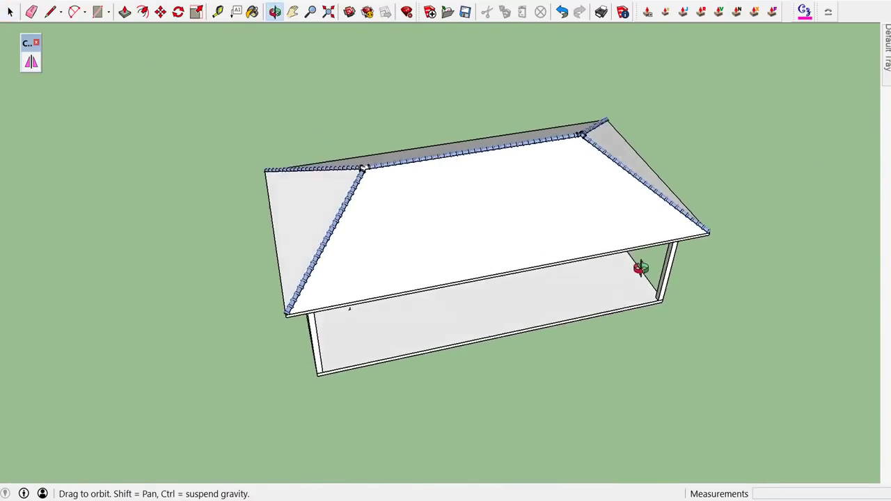
scroll(352, 166, "up", 2)
mouse_move(344, 157)
middle_mouse_down()
mouse_move(374, 163)
mouse_move(488, 146)
mouse_move(494, 240)
middle_mouse_up()
scroll(406, 223, "up", 1)
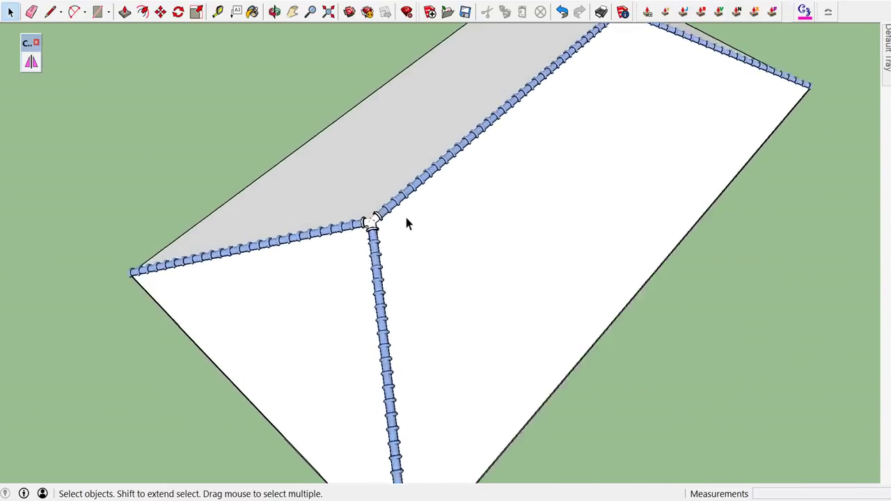
scroll(352, 211, "up", 3)
scroll(353, 210, "up", 2)
scroll(353, 210, "up", 1)
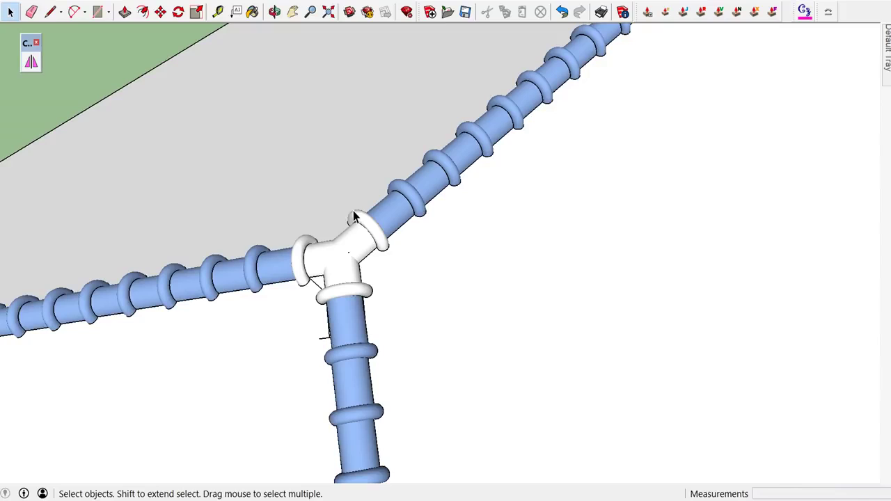
left_click(349, 245)
key("b")
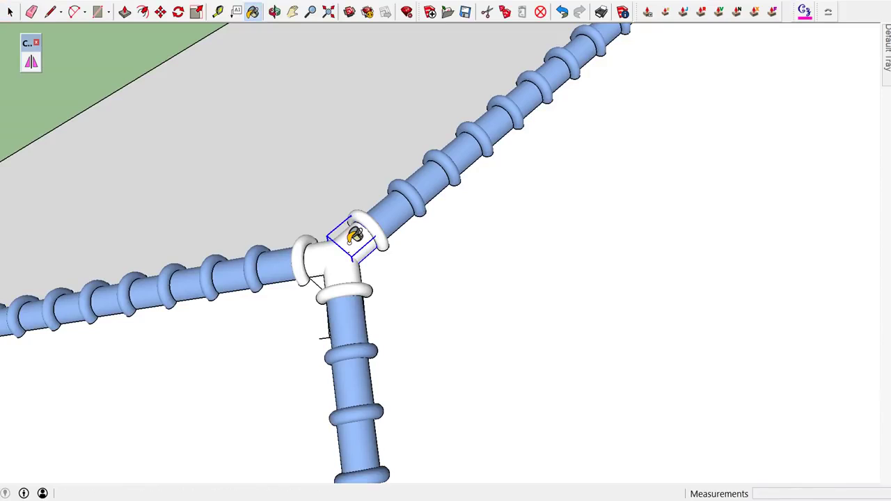
left_click(346, 252)
left_click(341, 260)
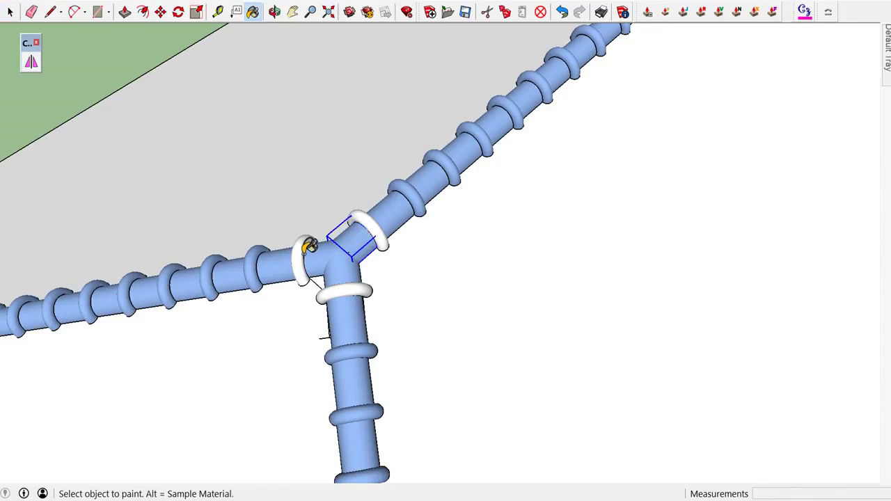
left_click(311, 243)
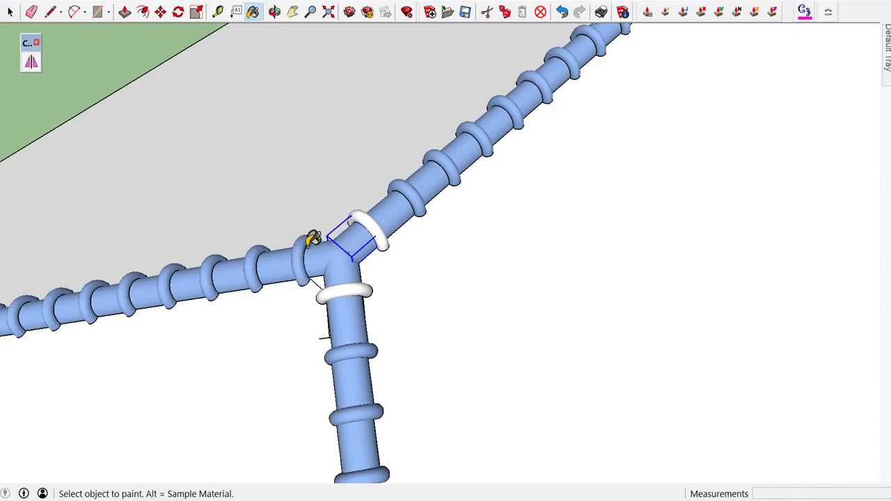
left_click(366, 235)
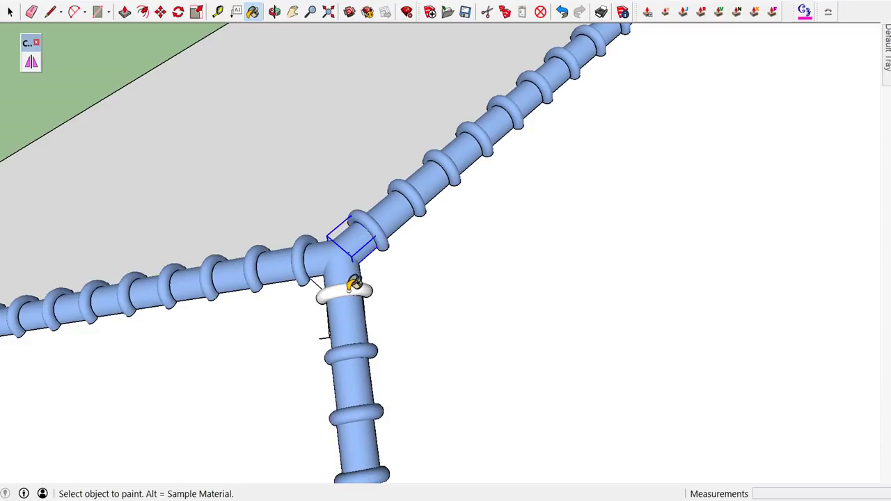
key("space")
- Enter and exit editing of the lower collar component at the second junction
left_click(348, 293)
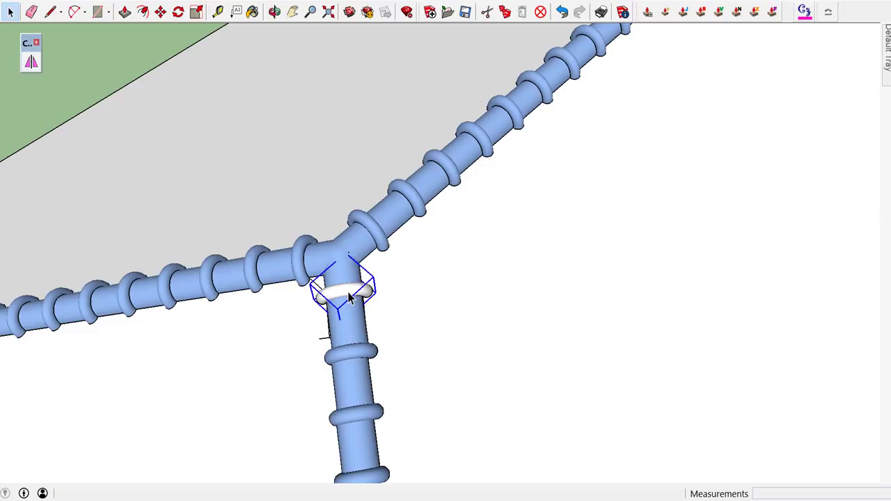
double_click(350, 297)
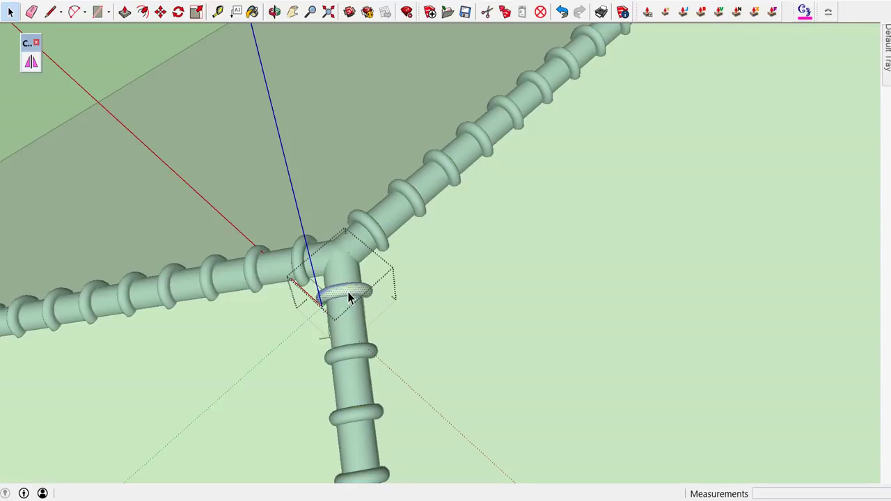
scroll(376, 226, "down", 3)
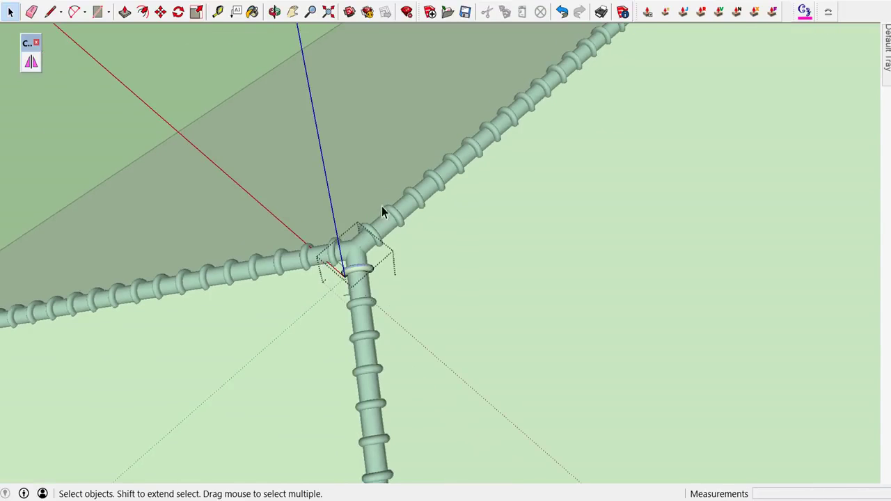
left_click(225, 47)
scroll(360, 275, "up", 1)
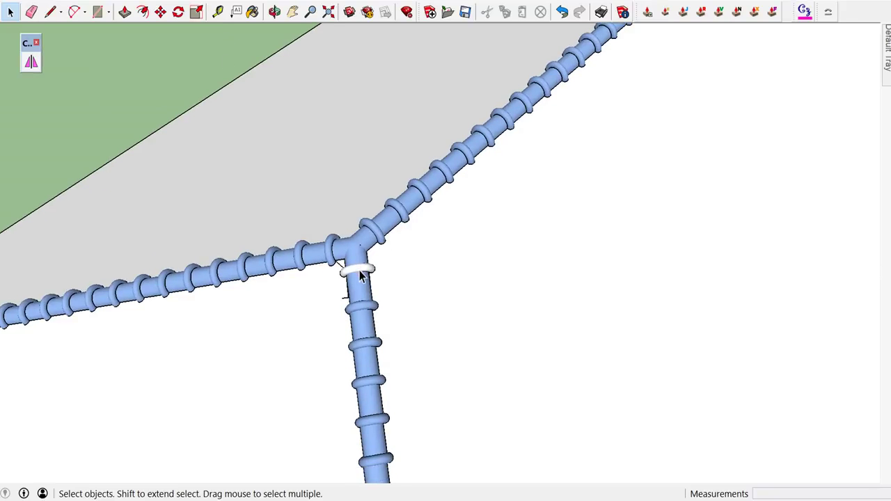
key("b")
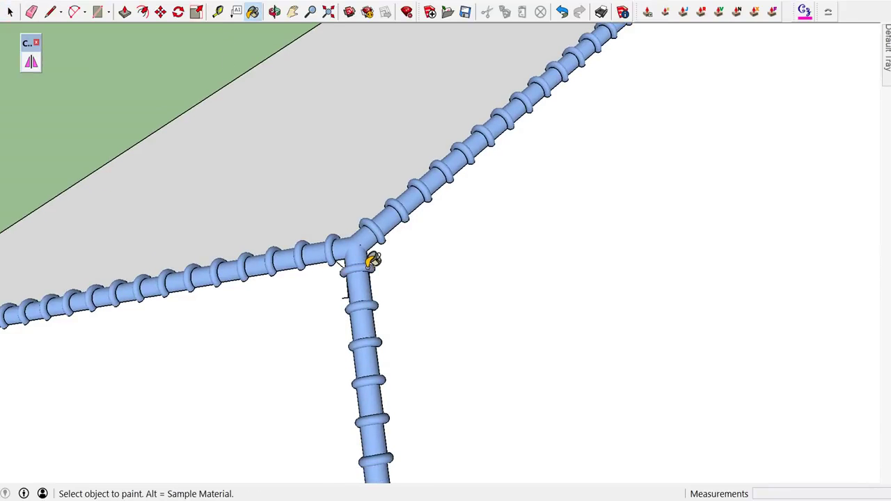
key("space")
scroll(420, 225, "down", 2)
middle_click_drag(419, 225, 626, 209)
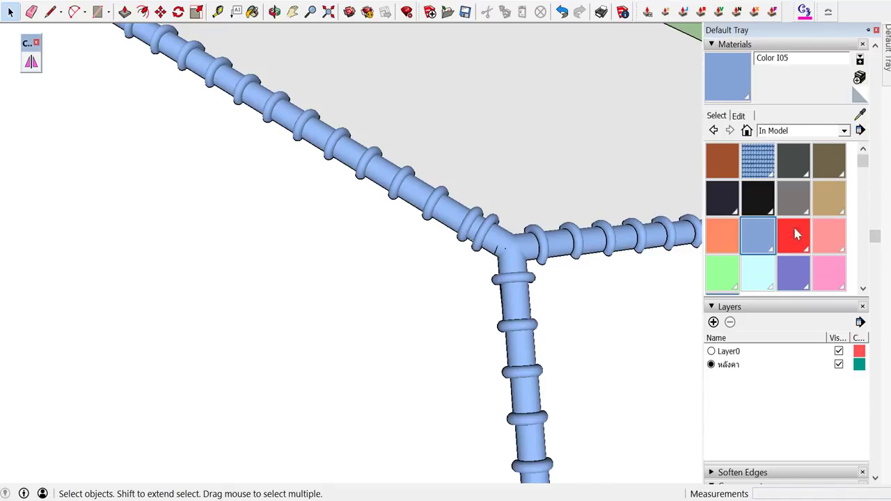
- Place a rounded end-cap component from In Model onto the pavilion floor
scroll(743, 369, "down", 3)
scroll(744, 376, "down", 3)
scroll(743, 377, "down", 1)
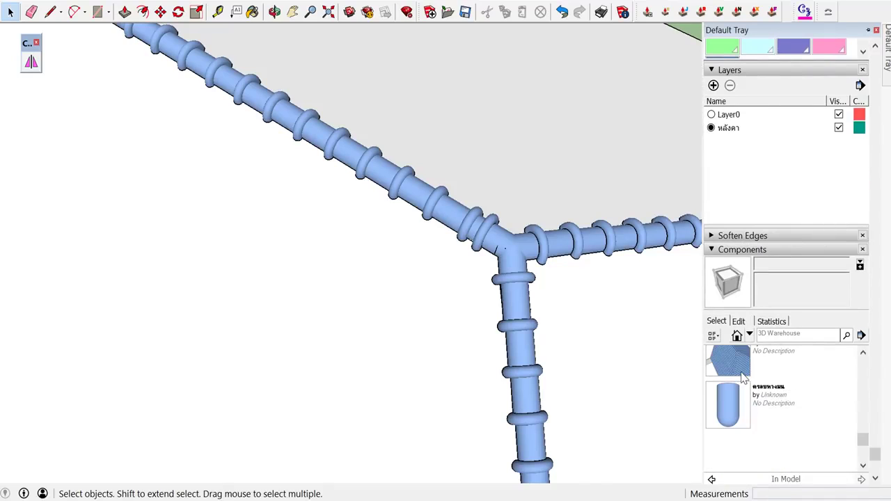
left_click(734, 400)
scroll(617, 332, "down", 1)
scroll(610, 309, "down", 2)
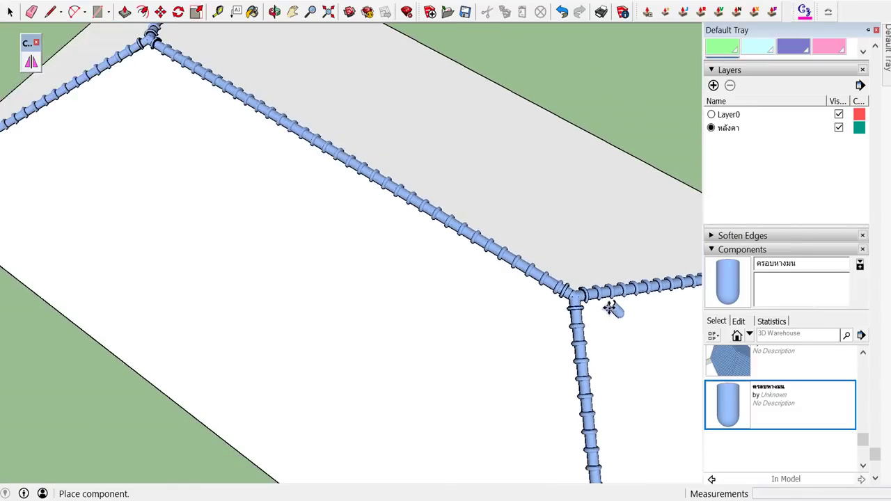
scroll(605, 307, "down", 3)
scroll(540, 374, "down", 1)
mouse_move(540, 373)
middle_mouse_down()
mouse_move(523, 181)
mouse_move(489, 393)
middle_mouse_up()
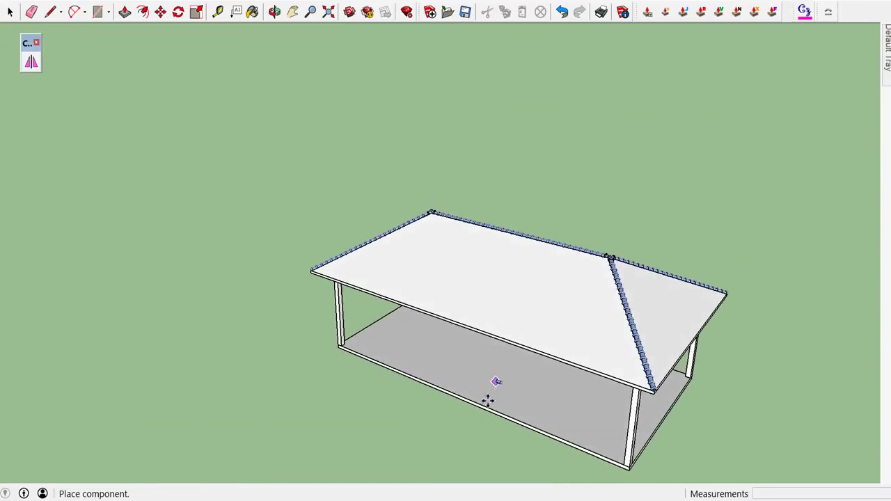
scroll(488, 383, "up", 3)
left_click(487, 377)
- Start a roughly 195 mm edge across the end cap's open rim
mouse_move(510, 393)
middle_mouse_down()
mouse_move(358, 378)
mouse_move(398, 417)
middle_mouse_up()
scroll(432, 435, "up", 1)
mouse_move(463, 453)
middle_mouse_down()
mouse_move(388, 331)
mouse_move(338, 397)
mouse_move(388, 312)
mouse_move(348, 387)
middle_mouse_up()
scroll(346, 453, "up", 2)
scroll(347, 439, "up", 2)
mouse_move(347, 440)
middle_mouse_down()
mouse_move(322, 413)
mouse_move(288, 471)
mouse_move(308, 352)
mouse_move(270, 496)
mouse_move(320, 288)
mouse_move(290, 412)
mouse_move(360, 278)
mouse_move(327, 357)
mouse_move(309, 453)
middle_mouse_up()
mouse_move(345, 294)
middle_mouse_down()
mouse_move(325, 374)
mouse_move(332, 390)
middle_mouse_up()
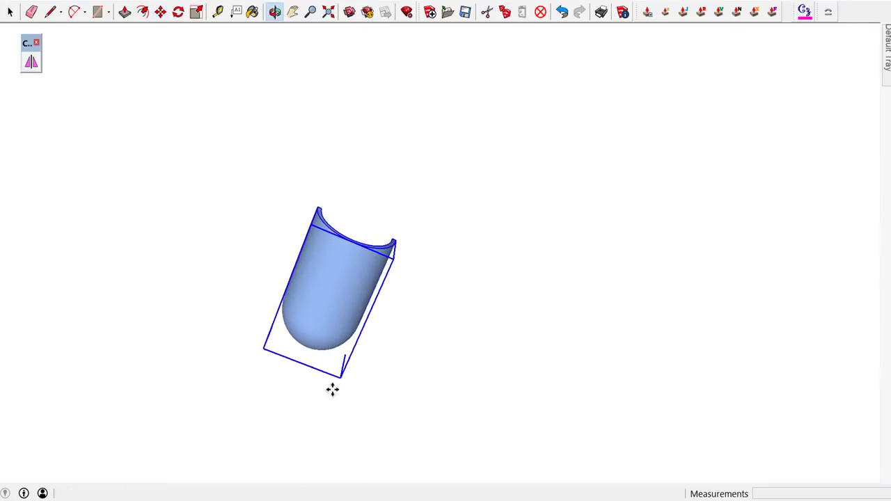
key("space")
key("l")
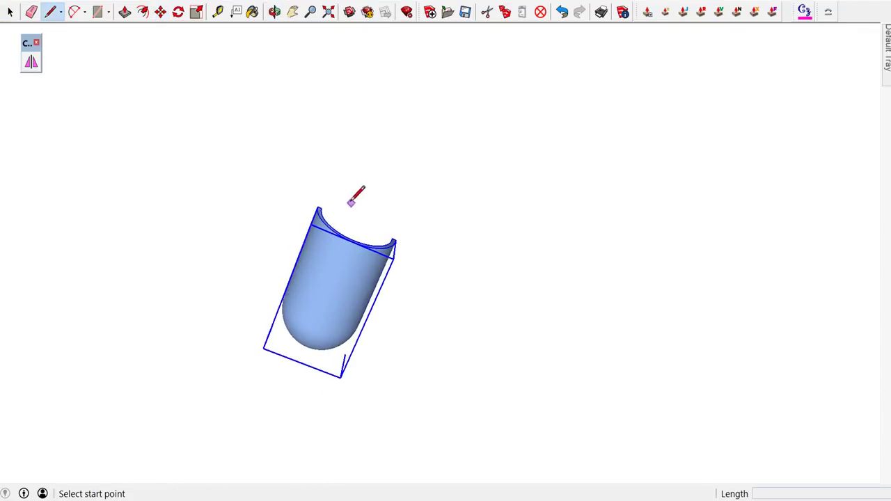
scroll(326, 195, "up", 1)
scroll(326, 196, "up", 2)
scroll(325, 198, "up", 2)
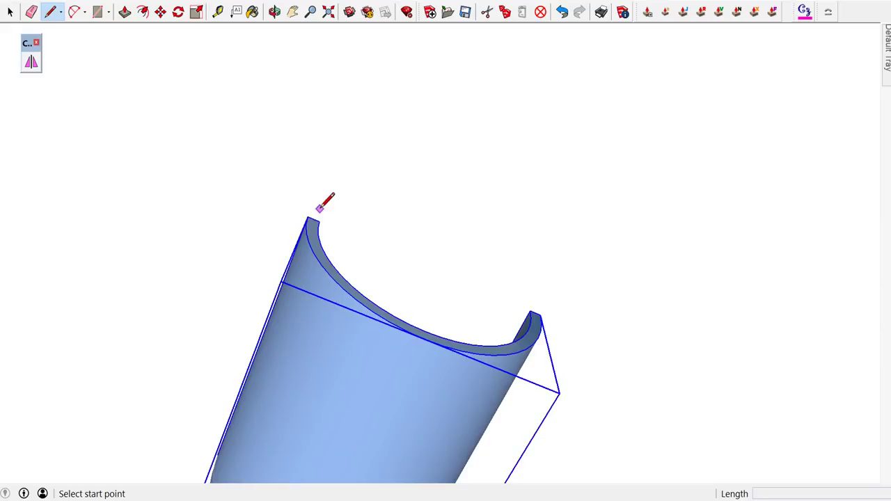
left_click(320, 220)
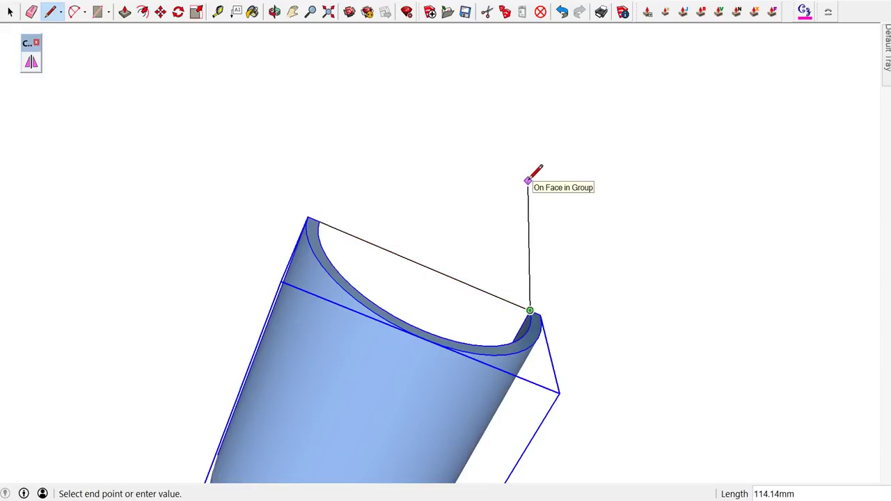
- Draw an edge rising upward from the end cap's rim corner
key("Escape")
scroll(325, 203, "up", 1)
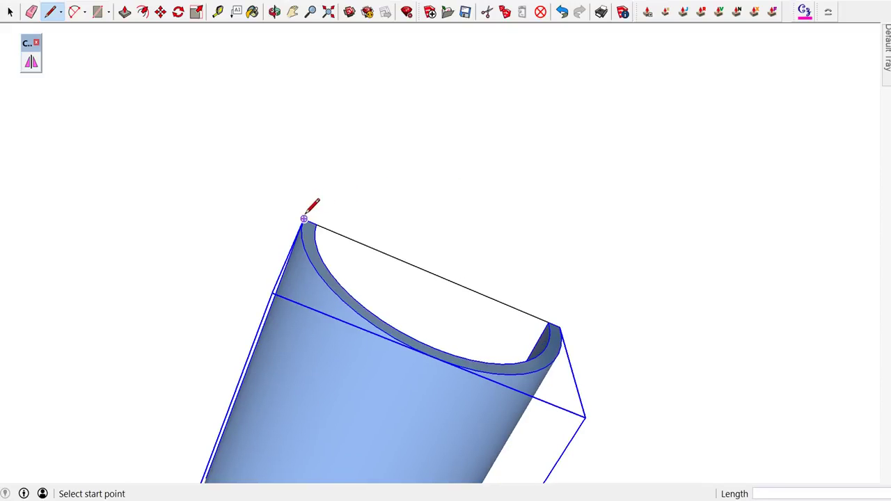
left_click(304, 216)
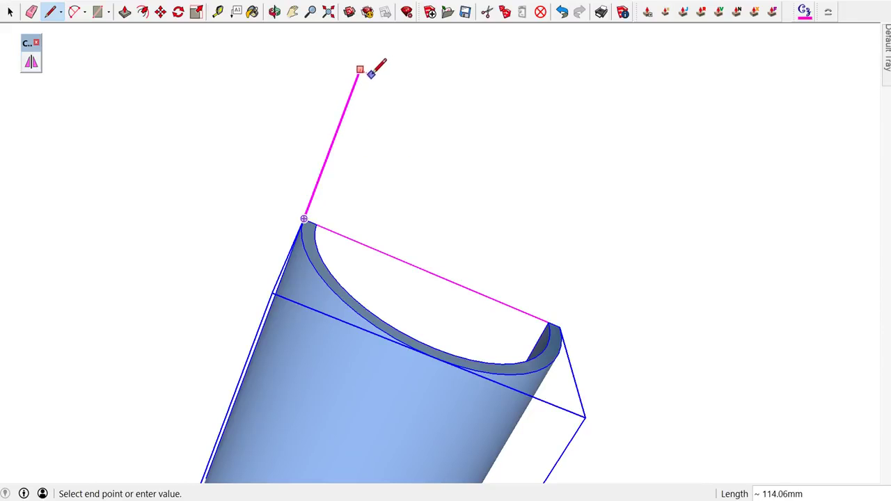
left_click(333, 75)
key("space")
scroll(421, 160, "down", 1)
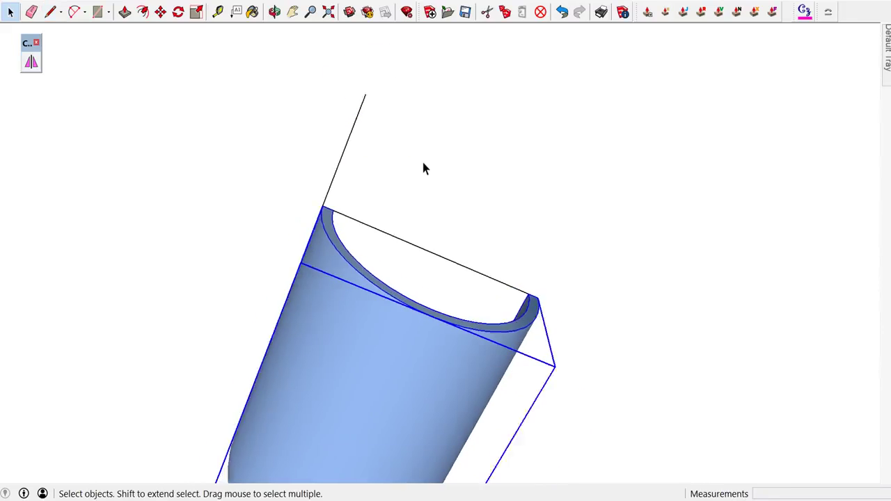
scroll(424, 171, "down", 2)
scroll(428, 181, "down", 1)
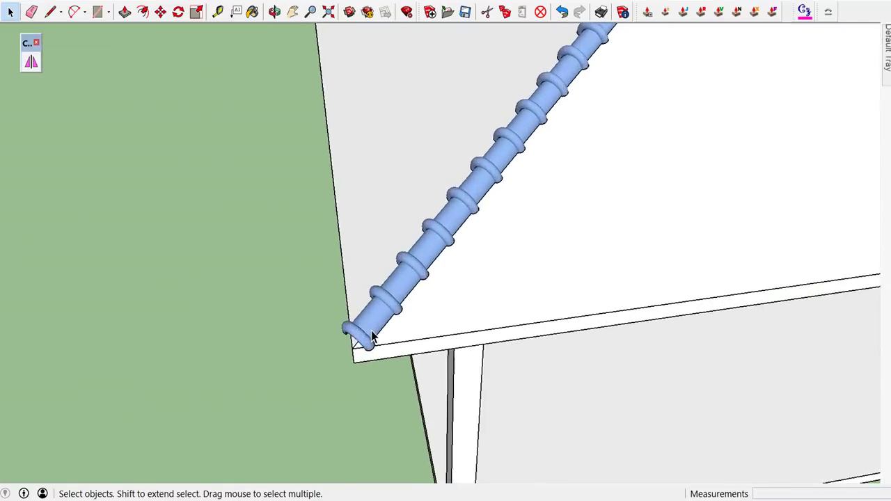
- Draw two guide edges on the roof under the last ridge-cap arch at the corner
mouse_move(371, 331)
middle_mouse_down()
mouse_move(378, 304)
mouse_move(449, 219)
mouse_move(566, 159)
middle_mouse_up()
scroll(429, 290, "up", 2)
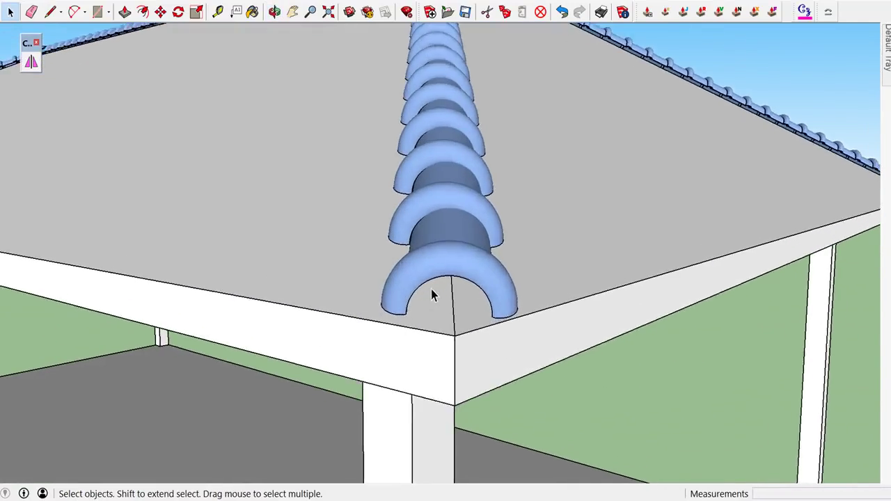
scroll(429, 290, "up", 2)
mouse_move(424, 299)
middle_mouse_down()
mouse_move(373, 301)
mouse_move(352, 324)
middle_mouse_up()
scroll(343, 342, "up", 2)
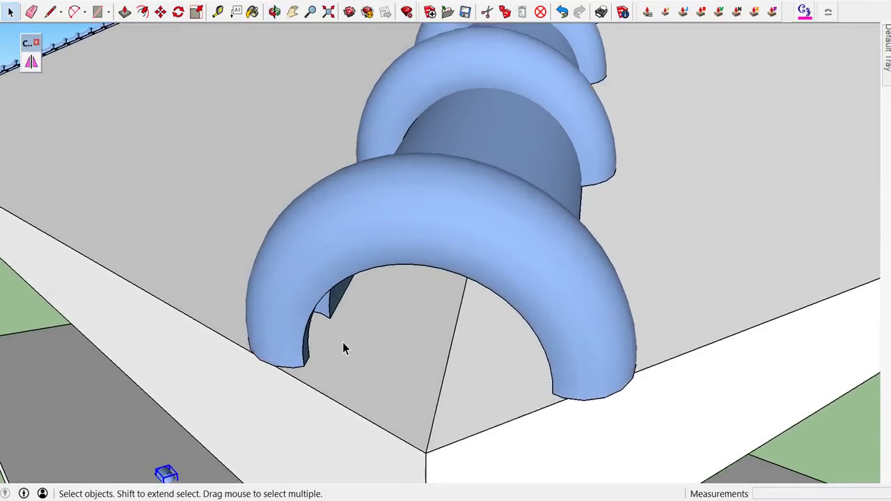
scroll(343, 342, "up", 1)
scroll(343, 341, "up", 1)
key("l")
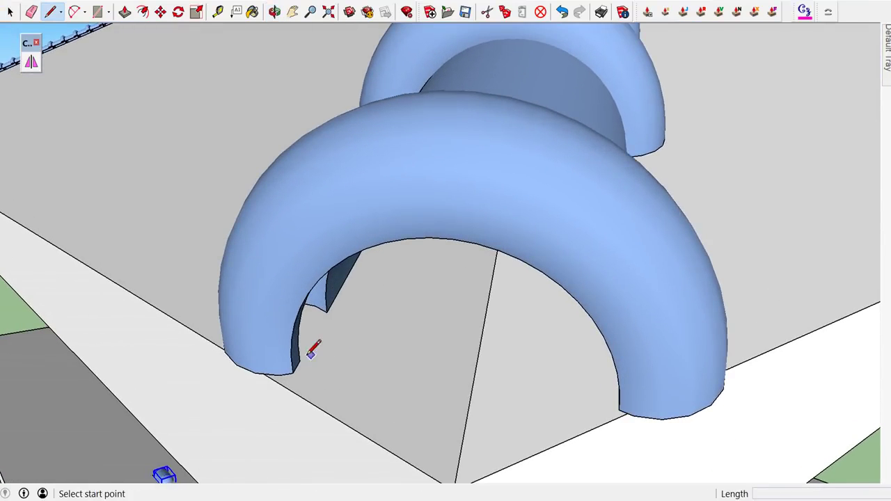
left_click(300, 360)
mouse_move(300, 360)
middle_mouse_down()
mouse_move(445, 356)
mouse_move(527, 324)
middle_mouse_up()
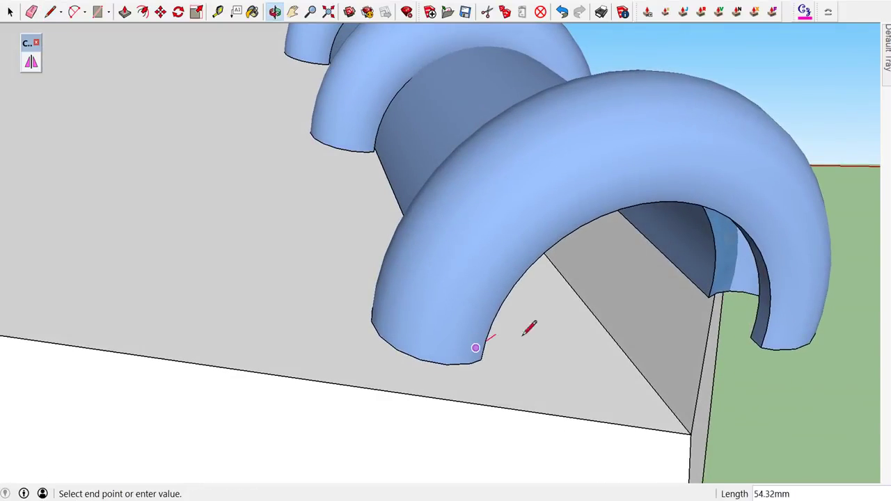
middle_click_drag(724, 335, 424, 318)
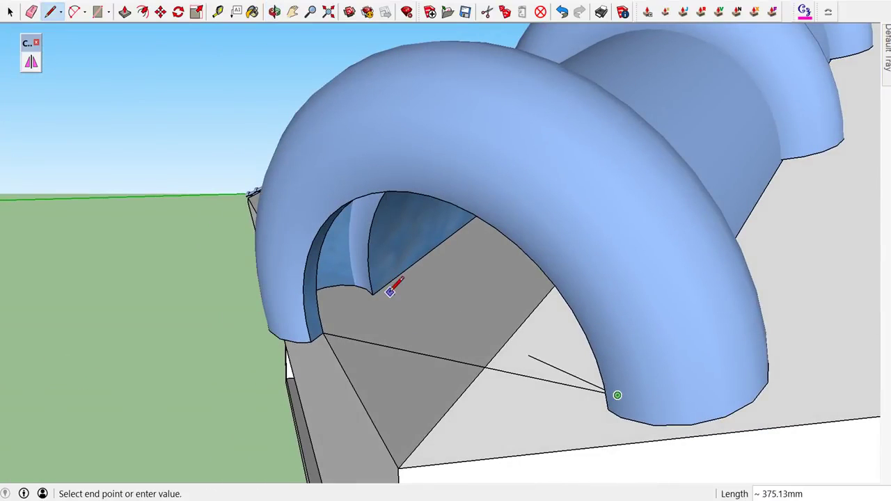
key("Escape")
left_click(323, 333)
left_click(373, 294)
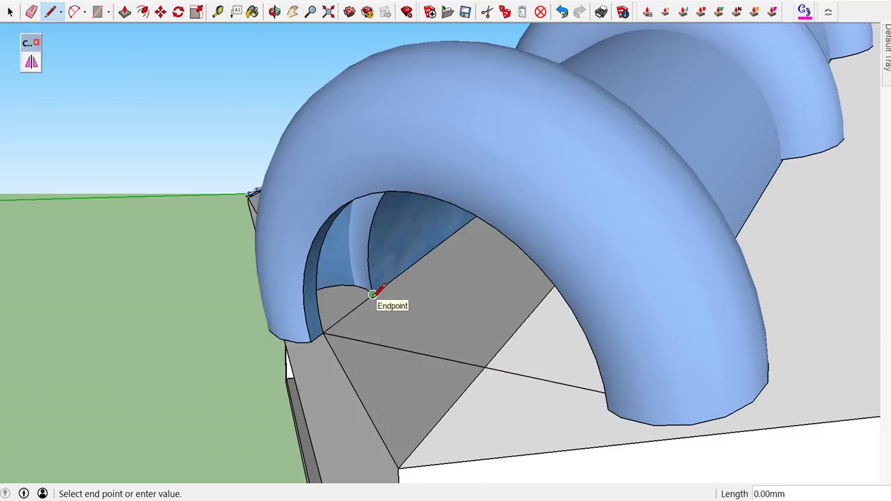
key("space")
- Bring the floor-placed end cap into view and open its component context menu
scroll(372, 299, "down", 3)
scroll(391, 280, "down", 2)
scroll(410, 253, "down", 2)
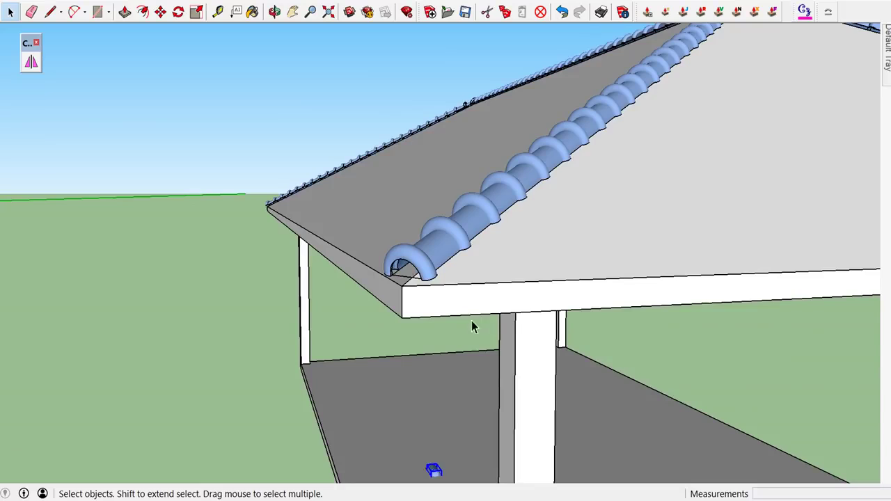
scroll(455, 441, "down", 3)
scroll(453, 462, "down", 2)
mouse_move(453, 461)
middle_mouse_down()
mouse_move(457, 492)
mouse_move(450, 299)
middle_mouse_up()
scroll(446, 306, "down", 3)
scroll(460, 301, "down", 3)
mouse_move(450, 362)
middle_mouse_down()
mouse_move(427, 416)
mouse_move(443, 410)
mouse_move(369, 417)
mouse_move(429, 408)
mouse_move(328, 451)
middle_mouse_up()
scroll(452, 417, "up", 5)
scroll(470, 421, "up", 3)
scroll(455, 420, "up", 3)
scroll(381, 350, "up", 3)
mouse_move(382, 352)
middle_mouse_down()
mouse_move(377, 438)
mouse_move(352, 479)
mouse_move(382, 364)
middle_mouse_up()
right_click(384, 324)
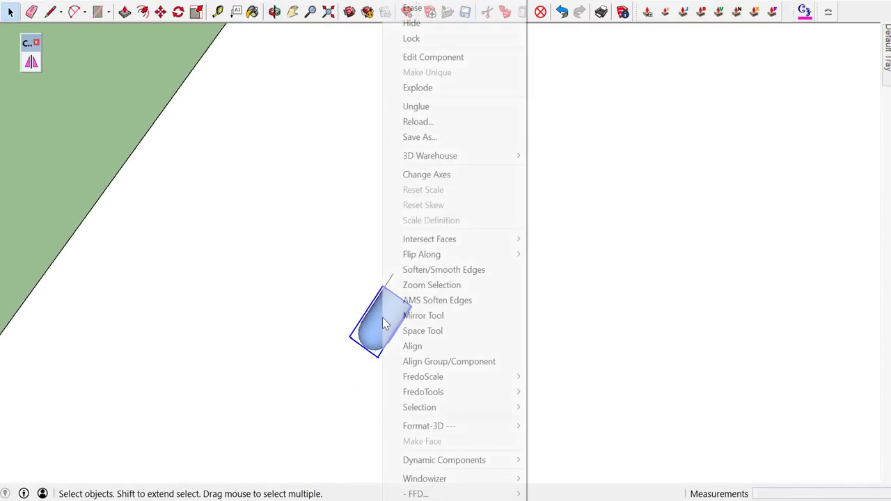
- Start aligning the end cap, using its rim corner as the source origin
left_click(411, 346)
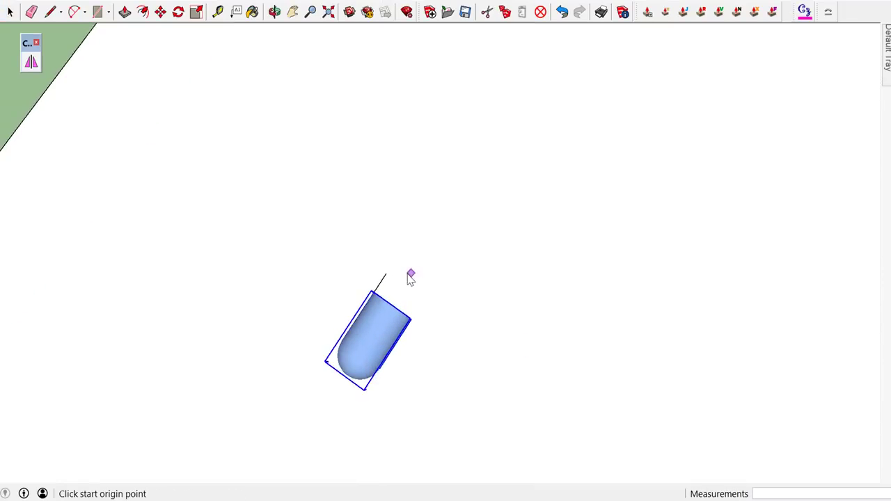
scroll(410, 277, "up", 3)
scroll(386, 286, "up", 3)
scroll(378, 298, "up", 3)
mouse_move(378, 299)
middle_mouse_down()
mouse_move(374, 358)
mouse_move(416, 396)
middle_mouse_up()
scroll(350, 285, "up", 1)
scroll(334, 280, "up", 2)
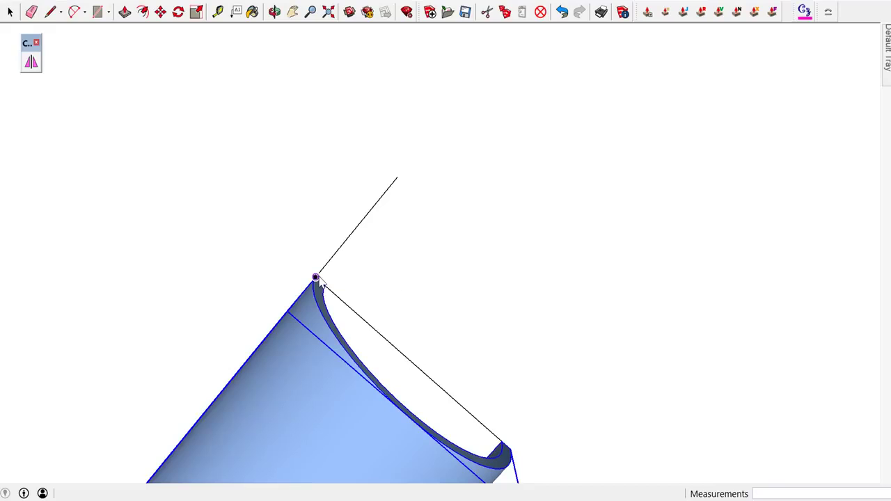
left_click(315, 278)
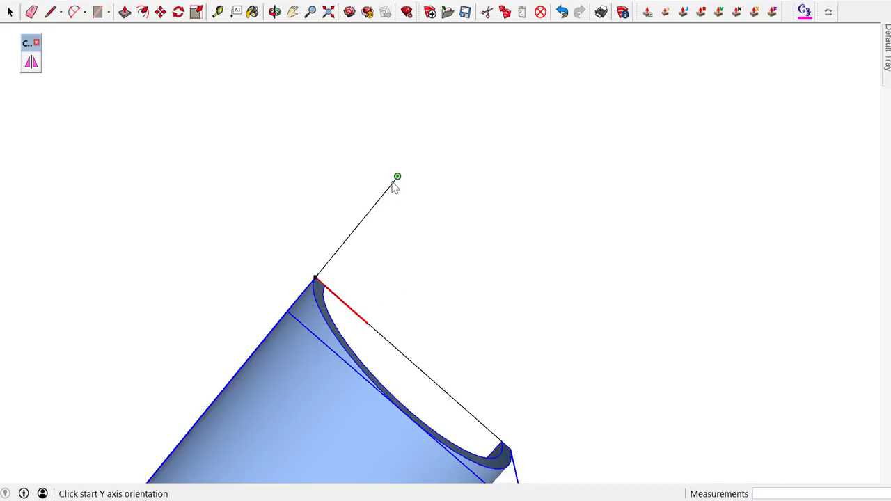
- Align the end cap onto the roof corner under the last ridge-cap arch
scroll(421, 338, "down", 3)
scroll(456, 318, "down", 3)
mouse_move(455, 318)
middle_mouse_down()
mouse_move(314, 323)
mouse_move(421, 287)
middle_mouse_up()
scroll(353, 324, "up", 1)
scroll(336, 323, "up", 2)
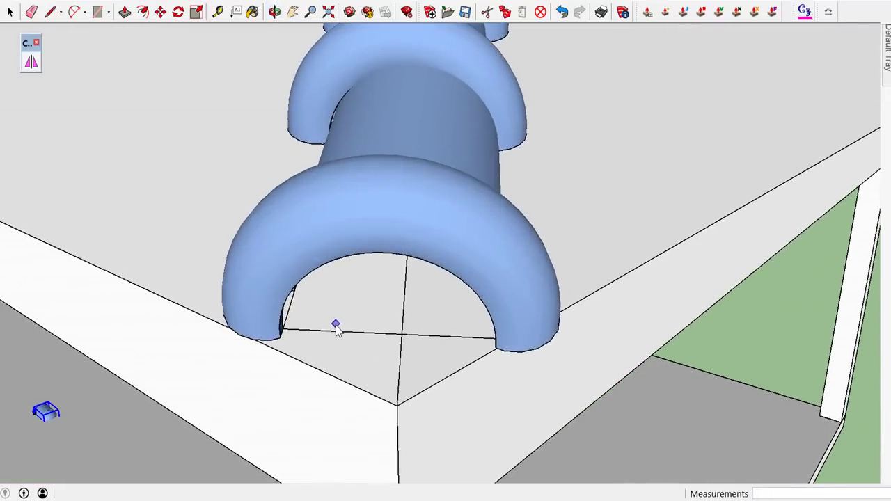
scroll(312, 344, "up", 2)
left_click(256, 331)
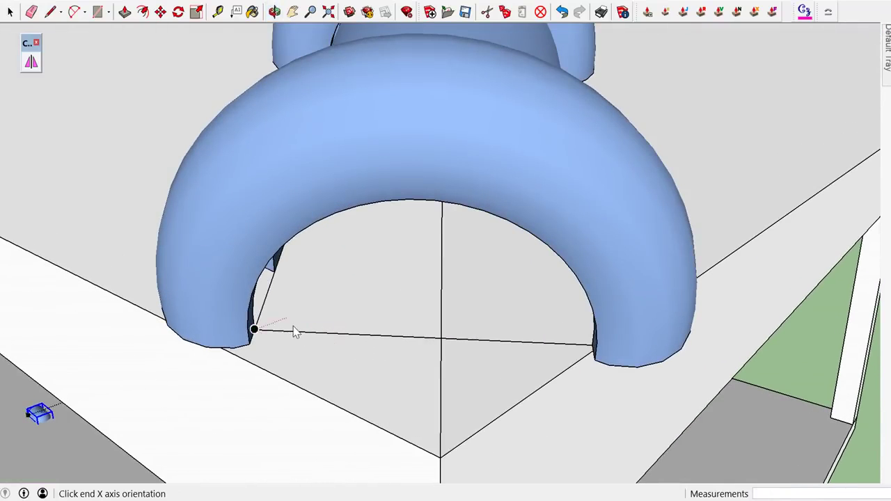
left_click(272, 285)
scroll(331, 272, "down", 3)
scroll(350, 300, "down", 2)
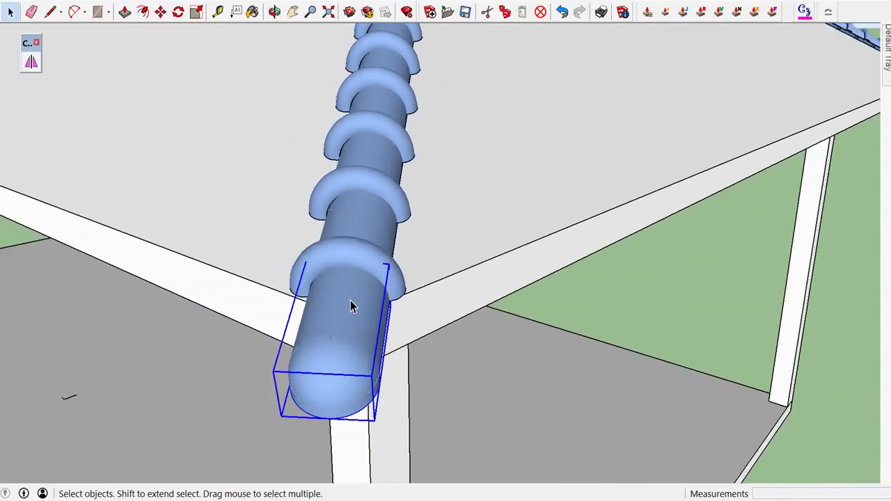
scroll(350, 300, "down", 3)
- Mirror a copy of the rounded end cap across the front eave edge onto the opposite hip pipe
scroll(351, 300, "down", 3)
mouse_move(602, 225)
middle_mouse_down()
mouse_move(423, 275)
mouse_move(383, 220)
middle_mouse_up()
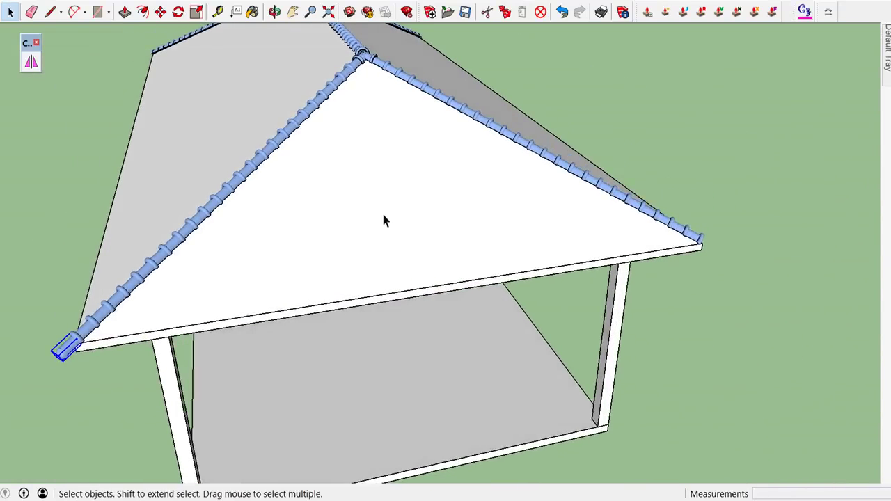
left_click(32, 63)
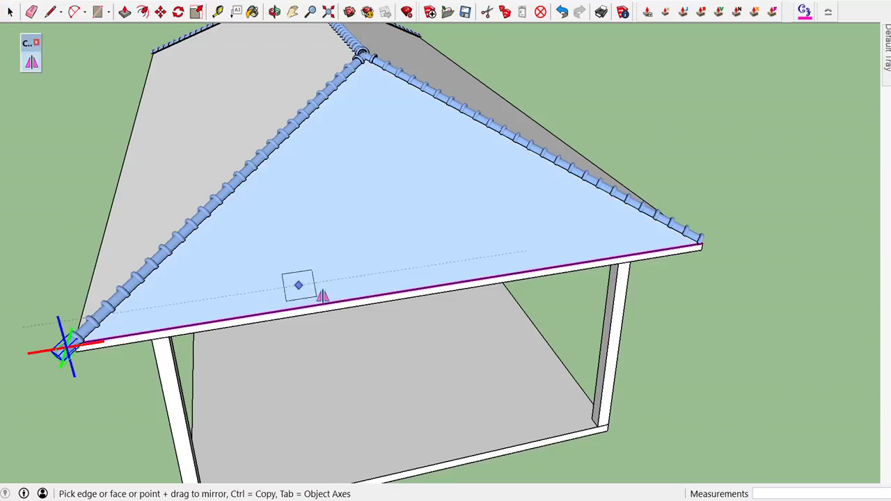
left_click(367, 300)
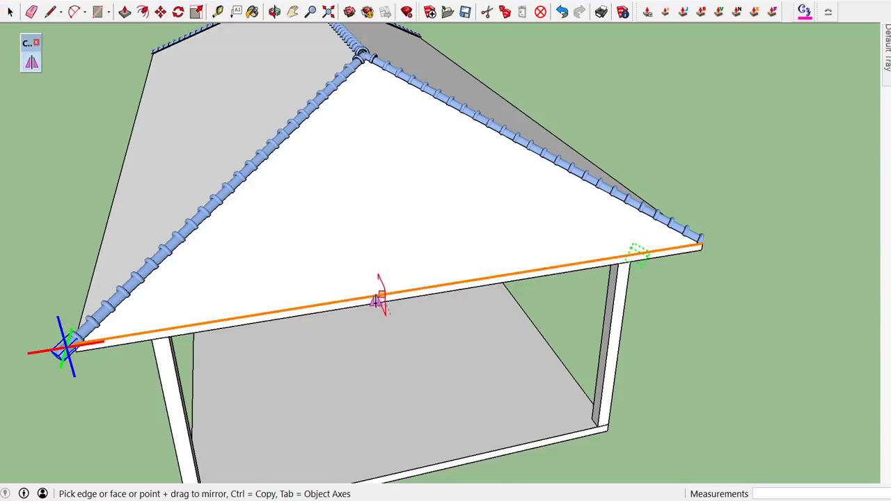
left_click(428, 293)
left_click(429, 294)
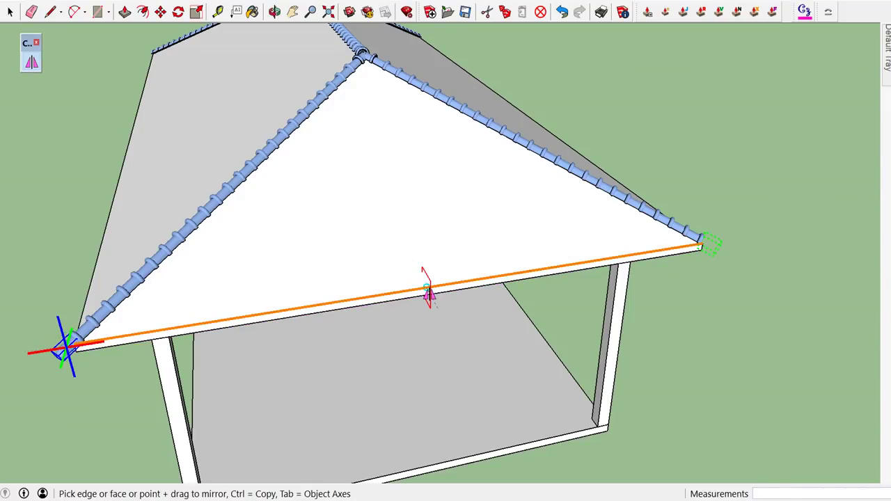
left_click_drag(437, 293, 462, 289)
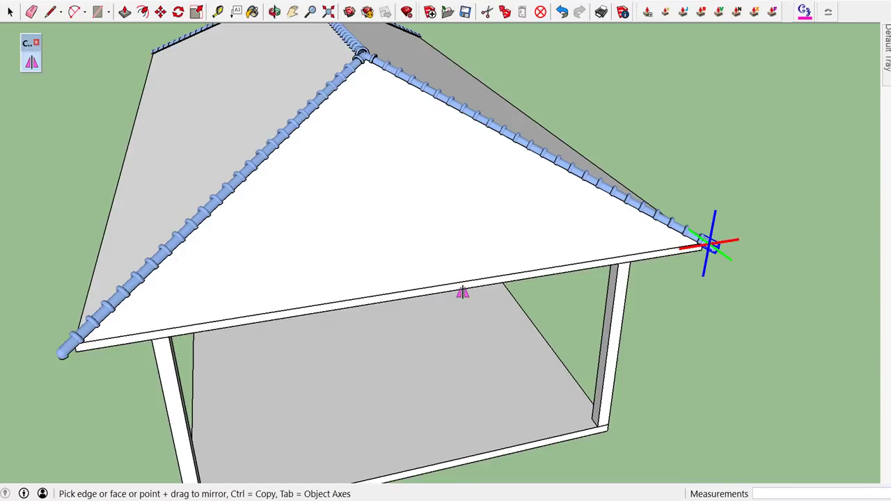
key("space")
scroll(549, 224, "down", 2)
- From a top view, select the middle section of the ridge pipe and hide it
scroll(549, 224, "down", 1)
scroll(361, 272, "up", 2)
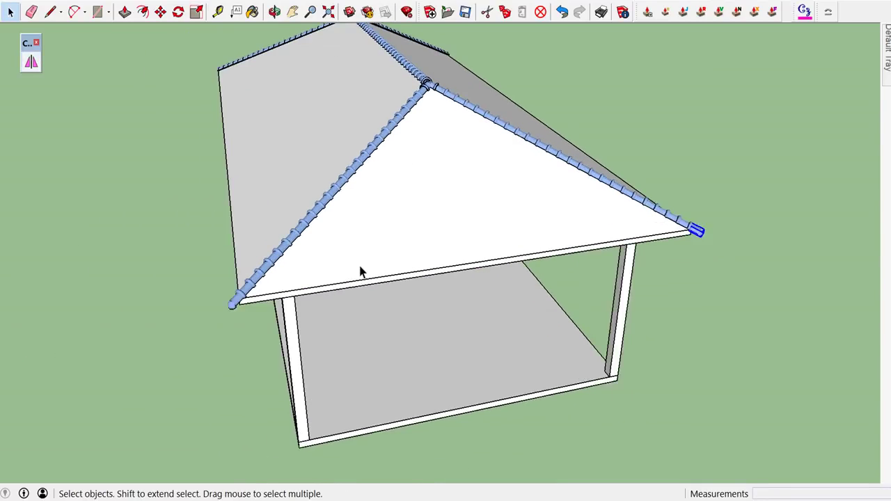
scroll(361, 271, "up", 1)
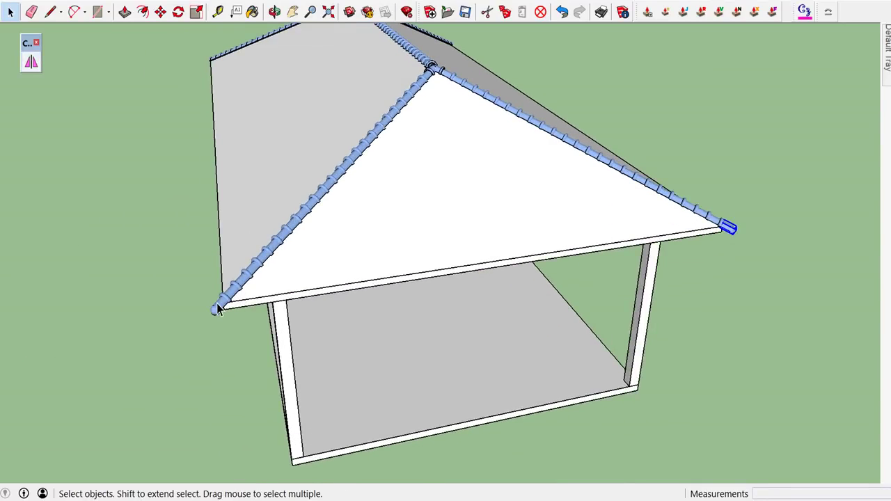
scroll(217, 309, "down", 2)
mouse_move(298, 294)
middle_mouse_down()
mouse_move(348, 309)
mouse_move(648, 320)
mouse_move(375, 221)
mouse_move(354, 311)
mouse_move(348, 229)
middle_mouse_up()
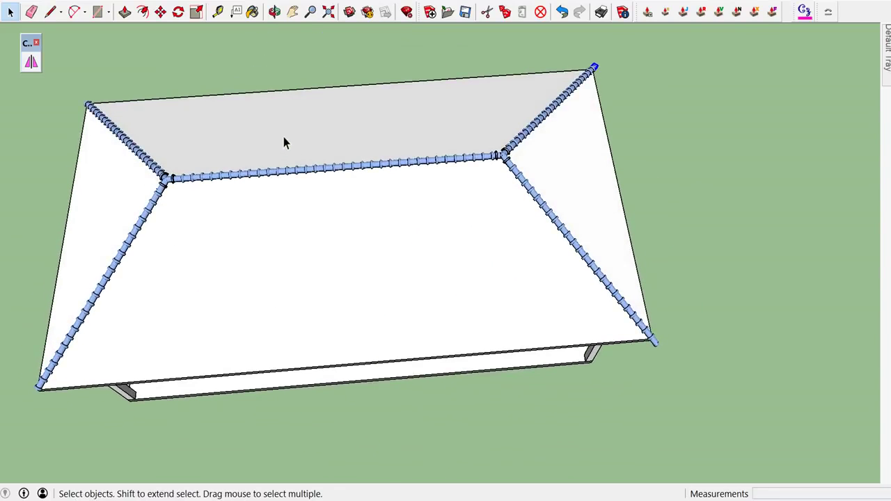
left_click_drag(385, 207, 386, 206)
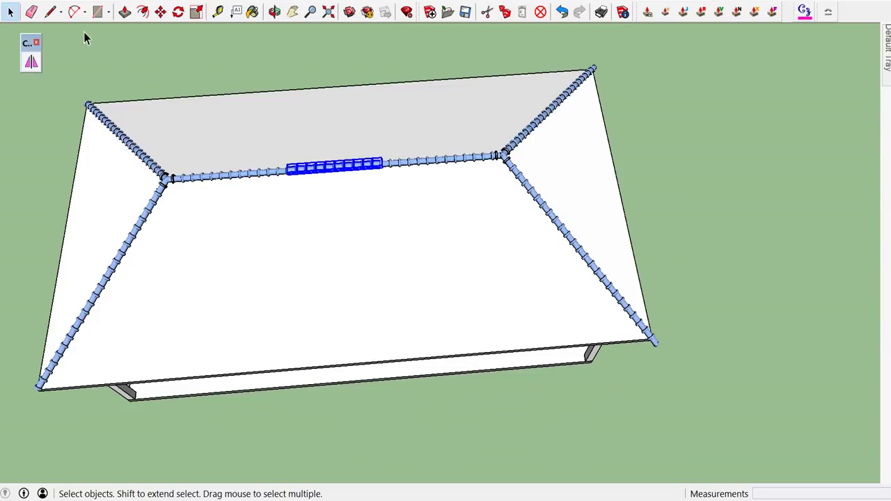
right_click(310, 173)
left_click(344, 100)
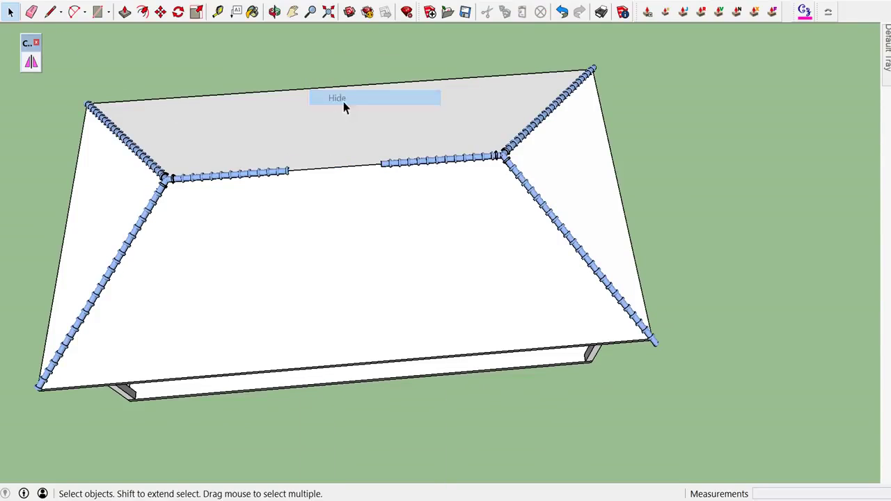
- Orbit around the roof to inspect the ridge gap and the capped hip end, then start mirroring the end cap
mouse_move(411, 155)
middle_mouse_down()
mouse_move(457, 186)
mouse_move(153, 113)
mouse_move(612, 308)
middle_mouse_up()
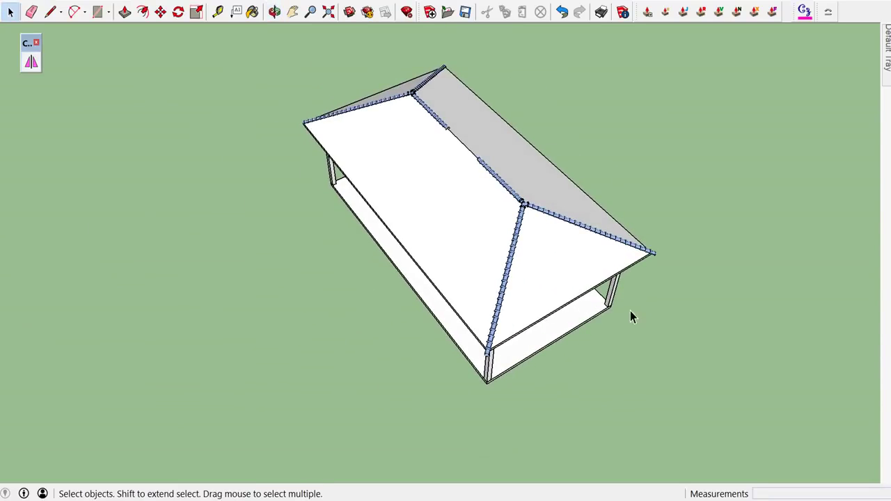
scroll(487, 358, "up", 5)
scroll(487, 358, "up", 1)
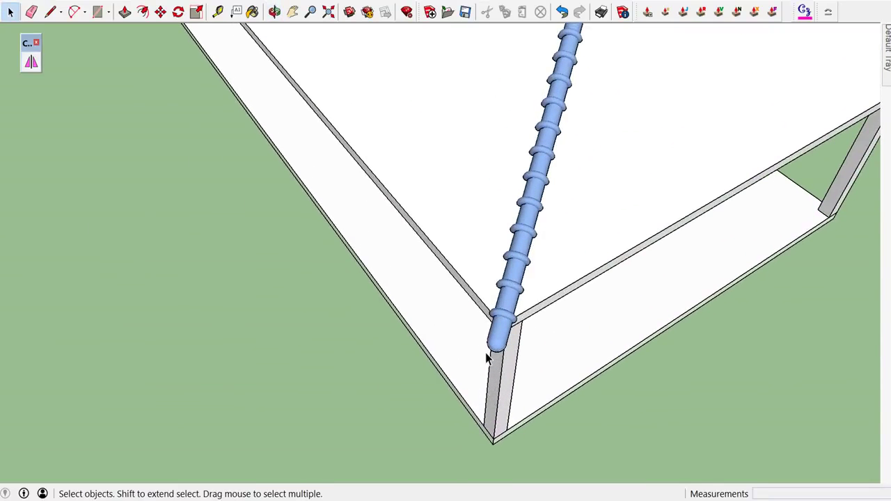
scroll(501, 339, "down", 2)
scroll(557, 278, "down", 4)
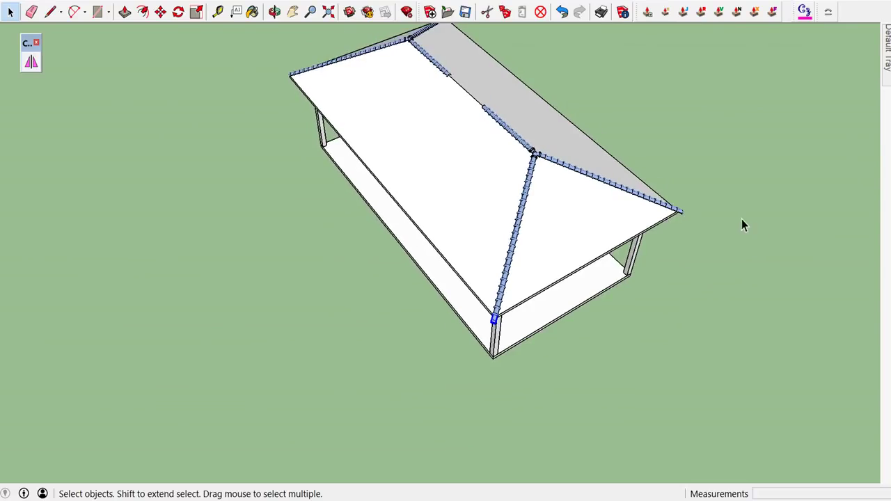
mouse_move(719, 248)
middle_mouse_down()
mouse_move(479, 259)
mouse_move(623, 419)
middle_mouse_up()
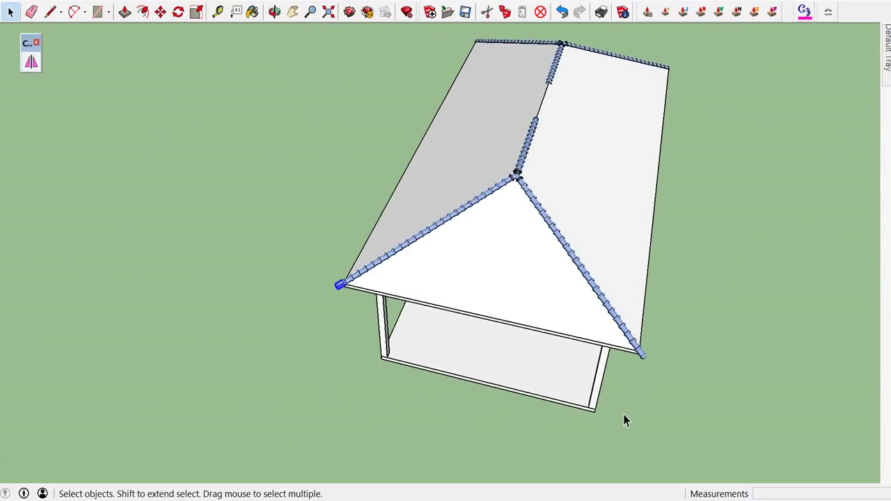
mouse_move(662, 353)
middle_mouse_down()
mouse_move(647, 362)
mouse_move(529, 299)
middle_mouse_up()
scroll(541, 318, "up", 2)
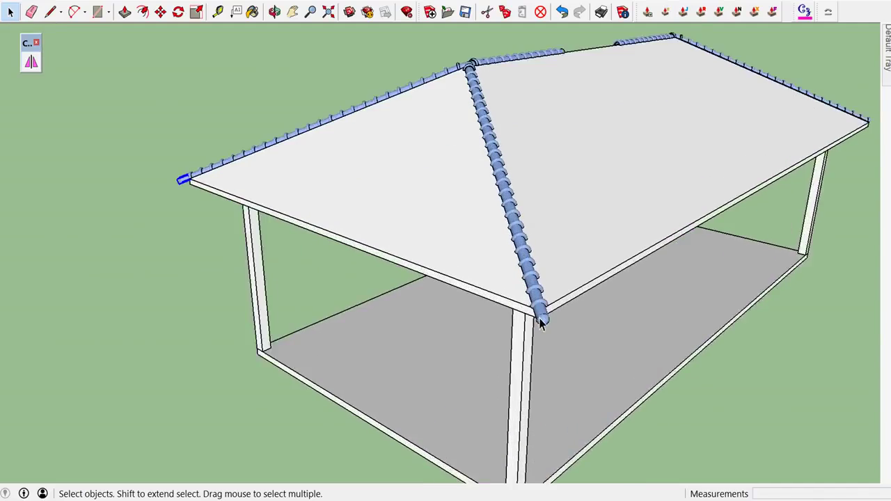
scroll(541, 315, "up", 3)
scroll(540, 317, "down", 1)
scroll(539, 312, "down", 4)
middle_click_drag(521, 272, 654, 273)
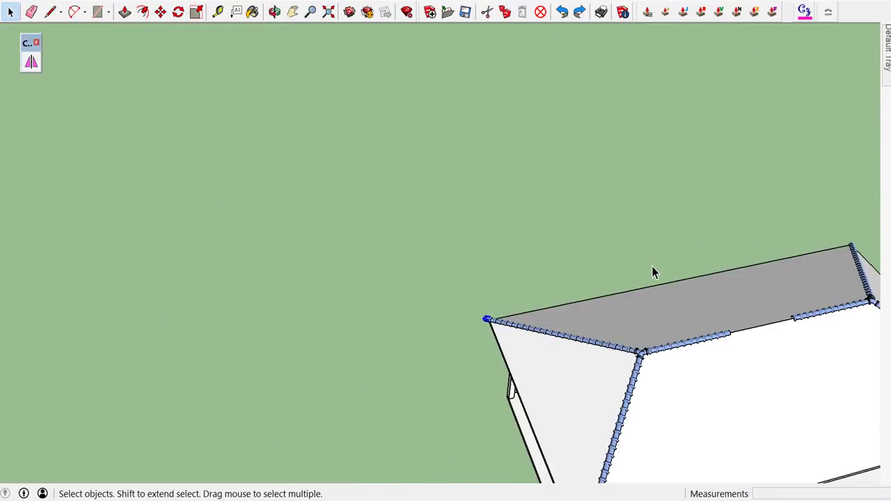
middle_click_drag(653, 267, 401, 198)
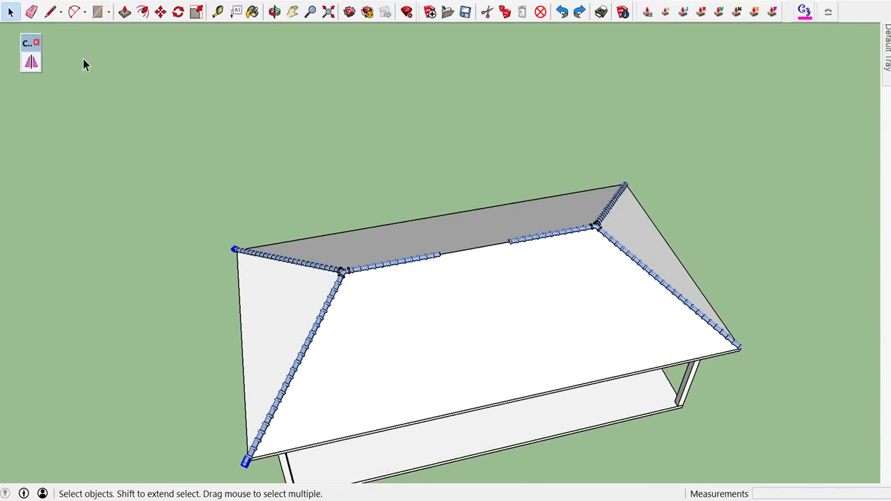
left_click(31, 62)
- Mirror-copy the end cap onto the hip pipe at the right front corner, then review the roof from above
middle_click_drag(437, 251, 387, 193)
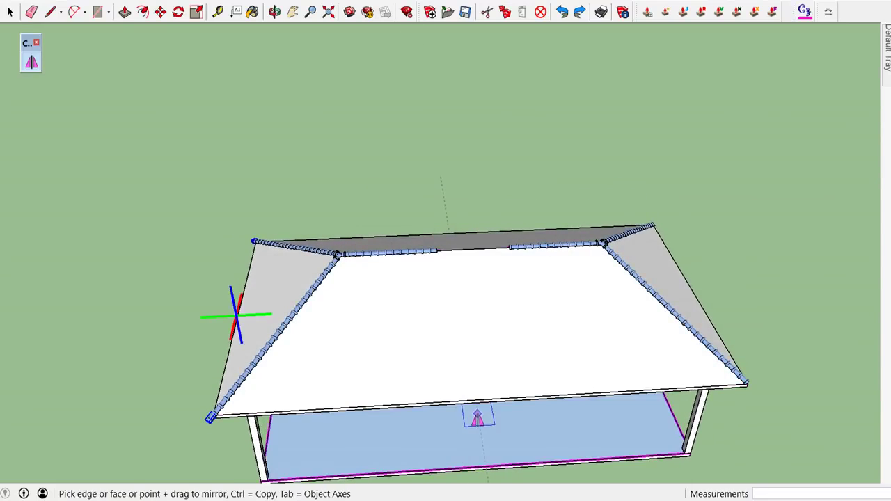
scroll(477, 417, "up", 1)
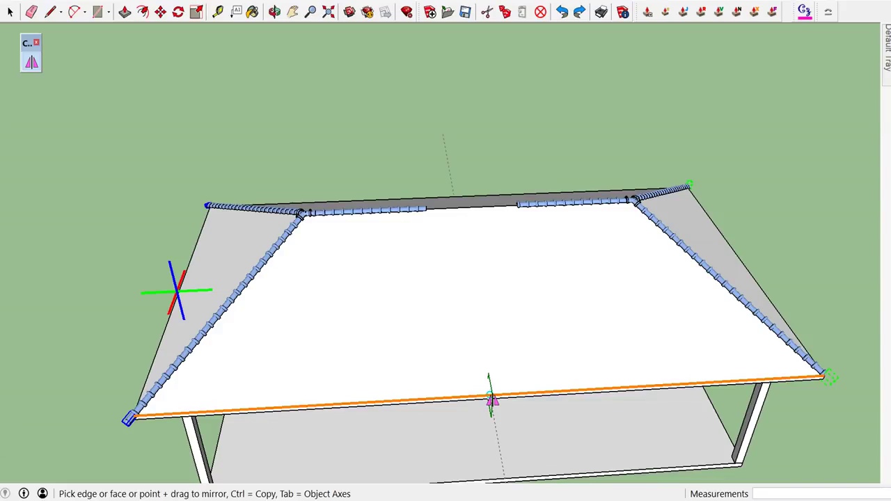
left_click_drag(491, 396, 536, 398)
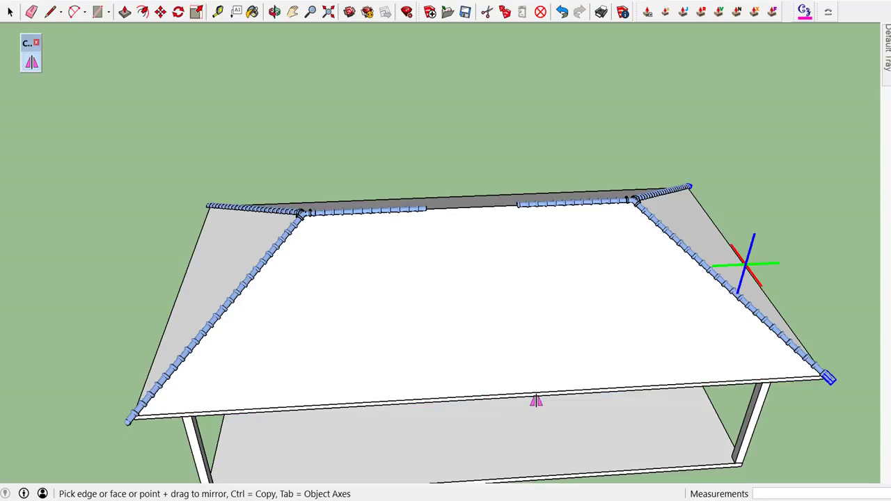
key("space")
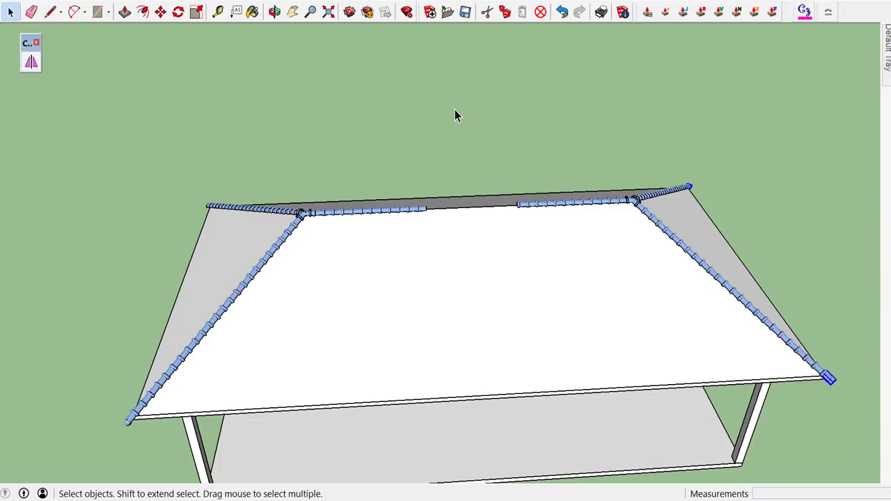
scroll(456, 116, "down", 5)
scroll(607, 216, "up", 10)
mouse_move(608, 217)
middle_mouse_down()
mouse_move(508, 286)
mouse_move(453, 348)
middle_mouse_up()
scroll(522, 227, "down", 5)
middle_click_drag(523, 227, 447, 207)
scroll(440, 202, "up", 2)
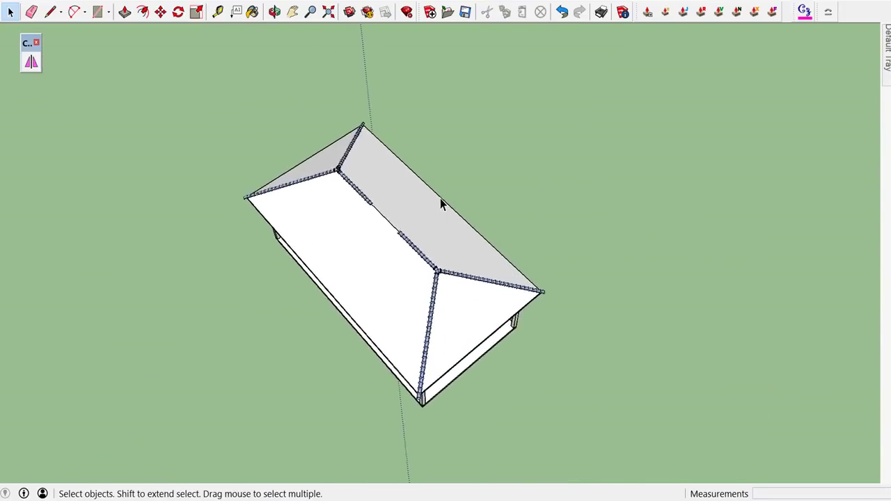
scroll(440, 199, "up", 1)
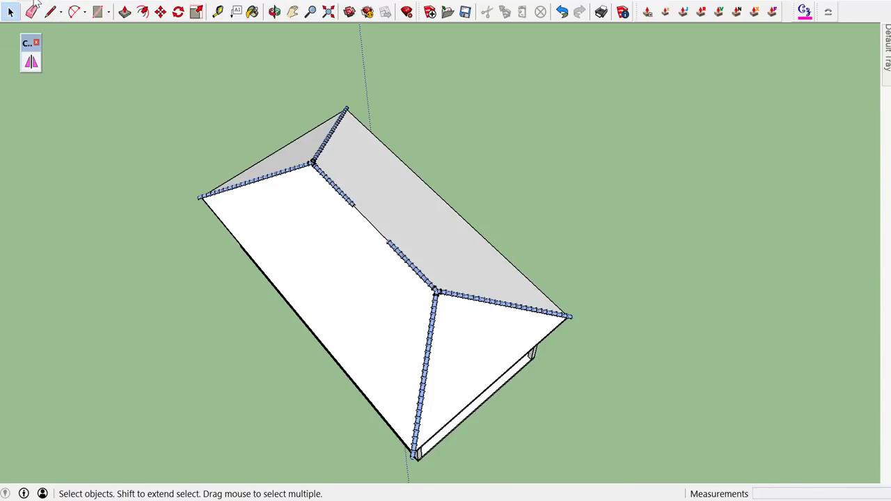
- Unhide all hidden geometry from the Edit menu so the ridge pipe runs unbroken again
left_click(34, 1)
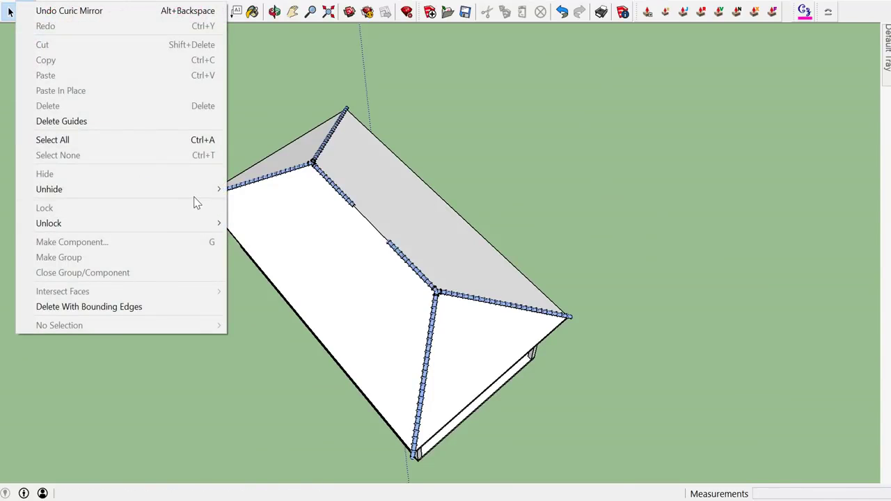
mouse_move(49, 189)
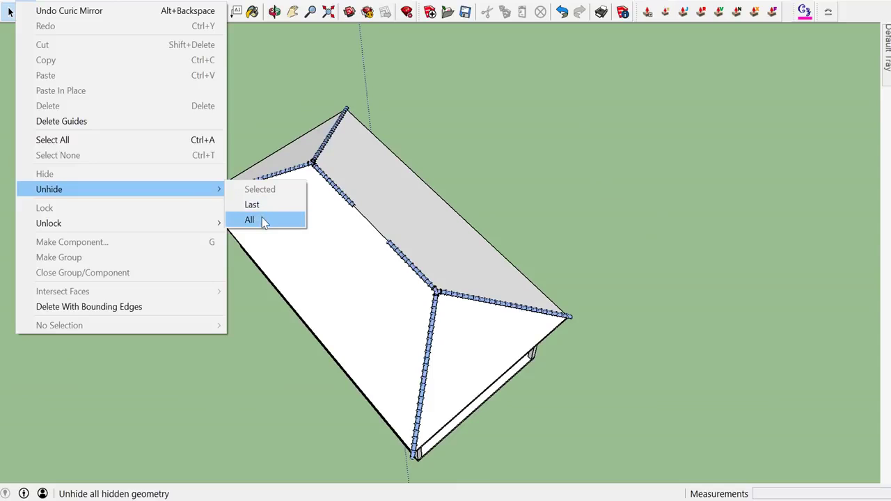
left_click(266, 221)
middle_click_drag(302, 252, 640, 258)
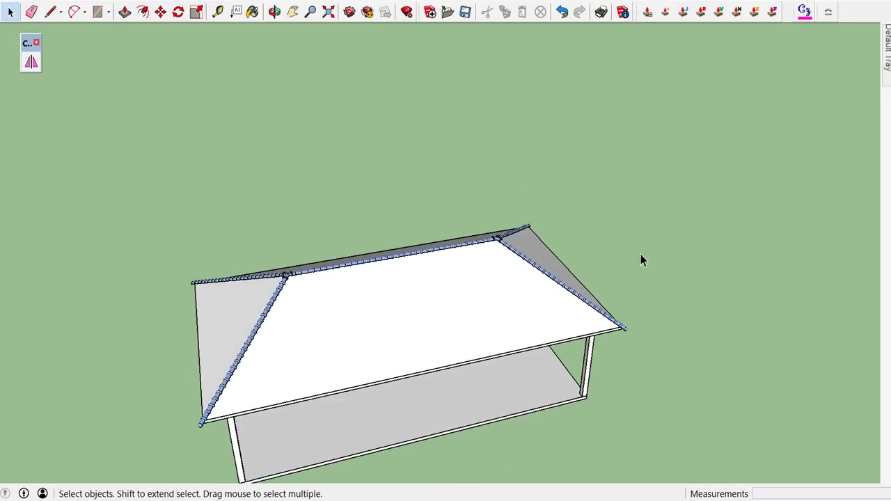
scroll(603, 339, "up", 3)
scroll(603, 339, "up", 3)
mouse_move(599, 330)
middle_mouse_down()
mouse_move(526, 231)
mouse_move(495, 213)
middle_mouse_up()
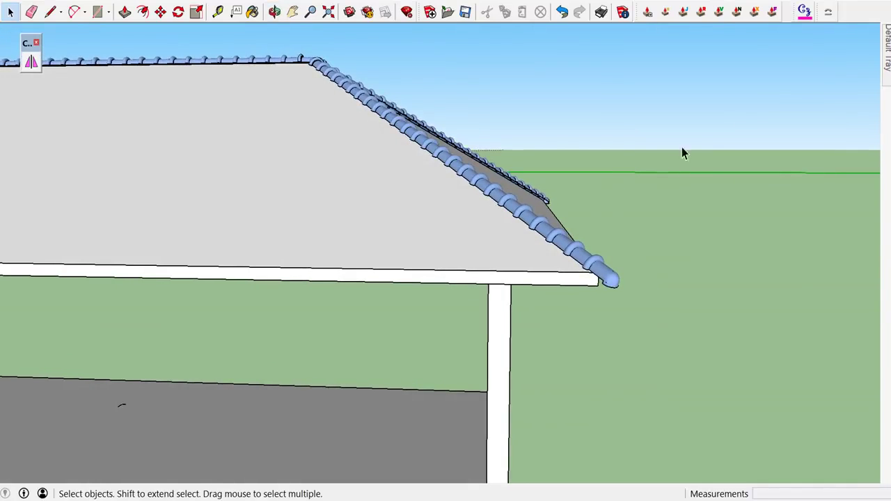
- Choose the 106_blue clay roofing texture and paint the front roof face and first hip end
left_click(884, 62)
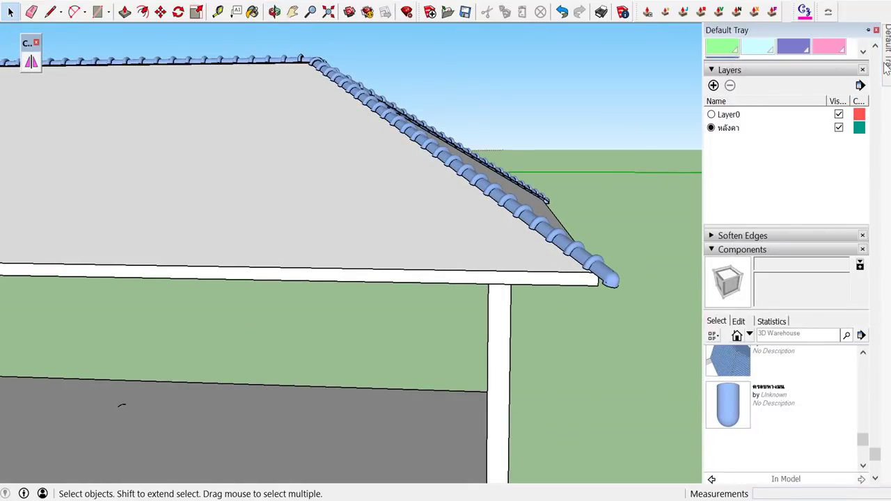
scroll(835, 135, "up", 3)
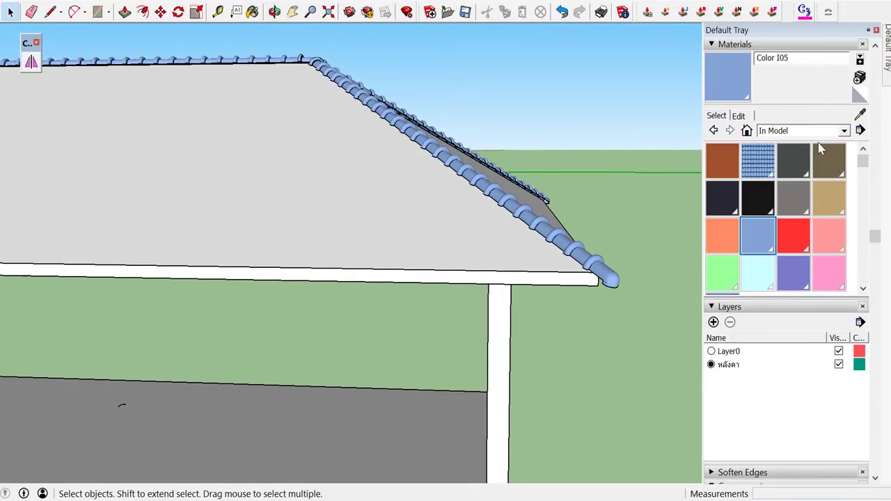
left_click(768, 166)
left_click(439, 235)
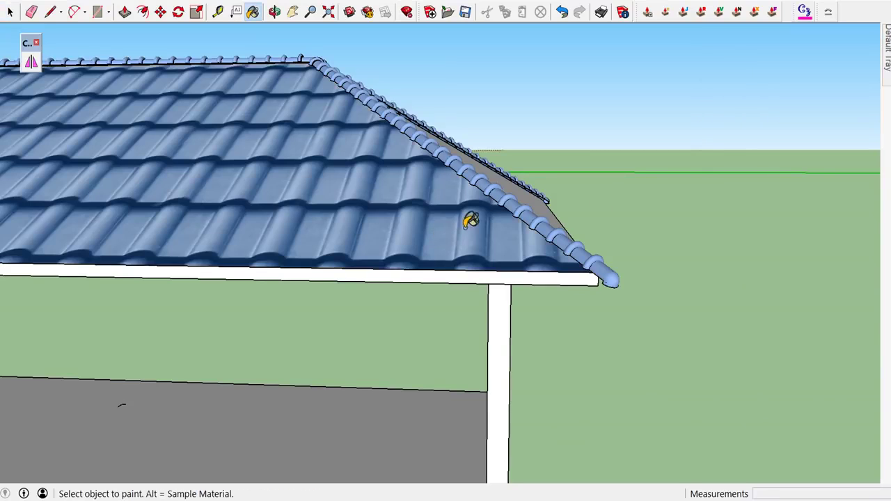
middle_click_drag(469, 219, 417, 293)
left_click(417, 293)
- Paint the remaining bare roof face and the other hip end with the blue clay tiles
mouse_move(595, 242)
middle_mouse_down()
mouse_move(423, 334)
mouse_move(360, 276)
middle_mouse_up()
scroll(369, 275, "down", 3)
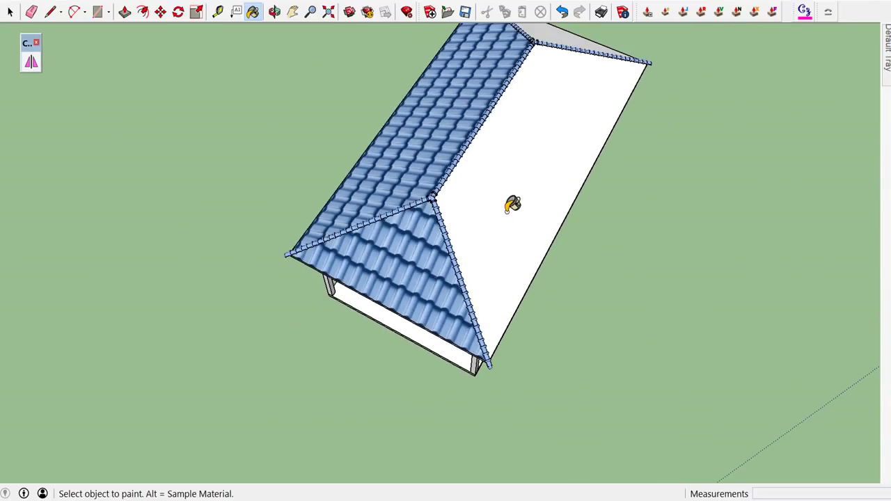
mouse_move(513, 203)
middle_mouse_down()
mouse_move(507, 210)
mouse_move(706, 161)
mouse_move(567, 181)
mouse_move(230, 193)
mouse_move(278, 188)
middle_mouse_up()
left_click(487, 185)
mouse_move(556, 197)
middle_mouse_down()
mouse_move(262, 221)
mouse_move(271, 220)
middle_mouse_up()
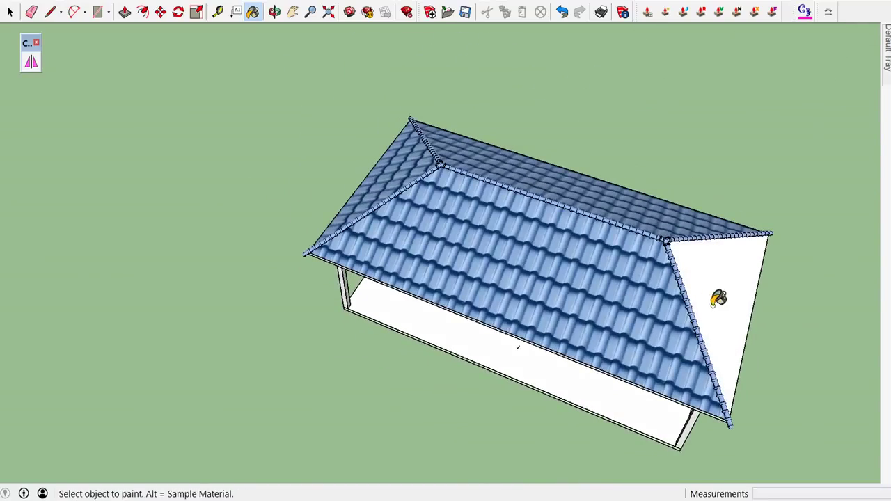
left_click(726, 301)
mouse_move(771, 323)
middle_mouse_down()
mouse_move(474, 328)
mouse_move(336, 262)
mouse_move(473, 285)
middle_mouse_up()
scroll(528, 281, "down", 2)
mouse_move(527, 281)
middle_mouse_down()
mouse_move(354, 314)
mouse_move(537, 241)
mouse_move(812, 106)
middle_mouse_up()
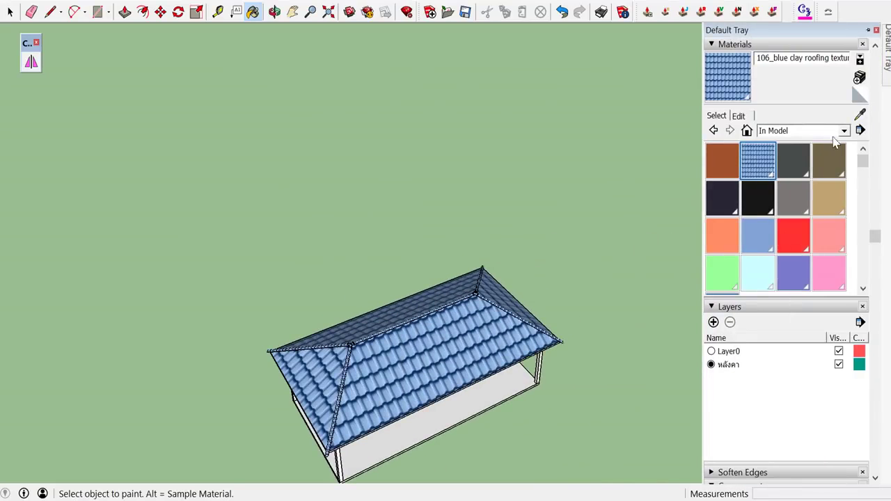
- Set the blue clay texture width to 2000 mm in the material's Edit settings, dismissing the warning
scroll(781, 139, "up", 2)
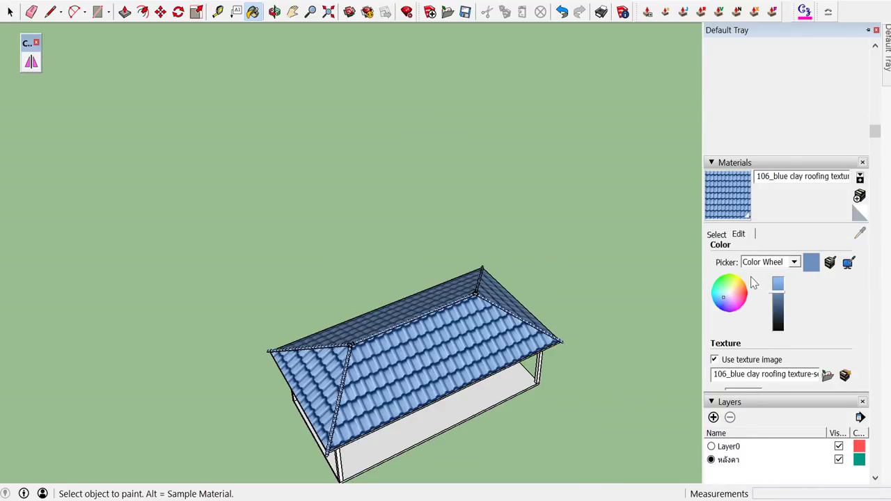
scroll(754, 283, "down", 3)
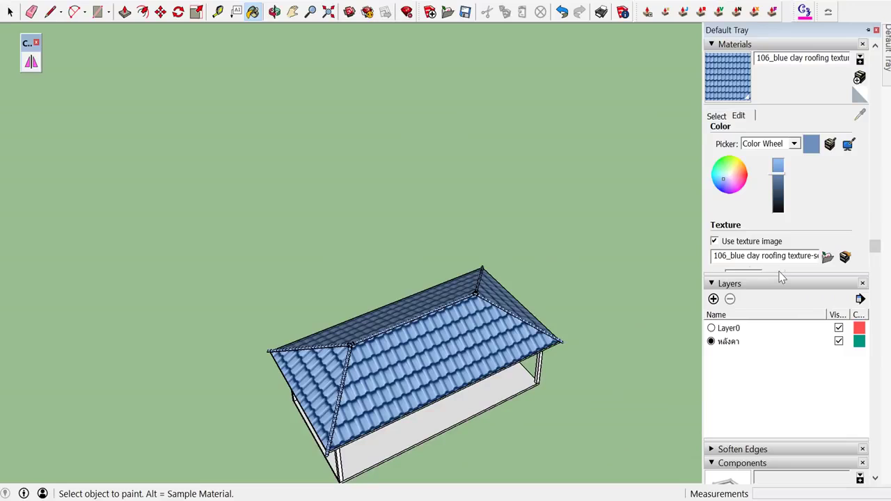
left_click_drag(781, 277, 776, 323)
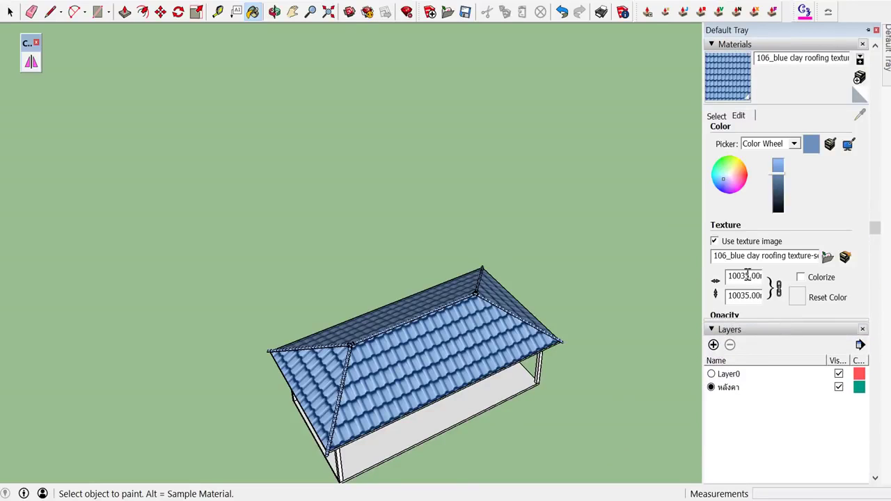
type("2000")
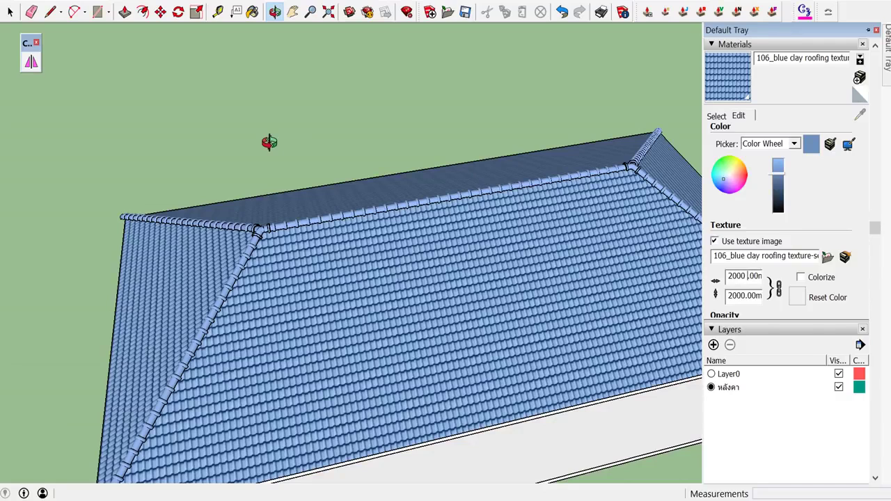
scroll(256, 213, "down", 3)
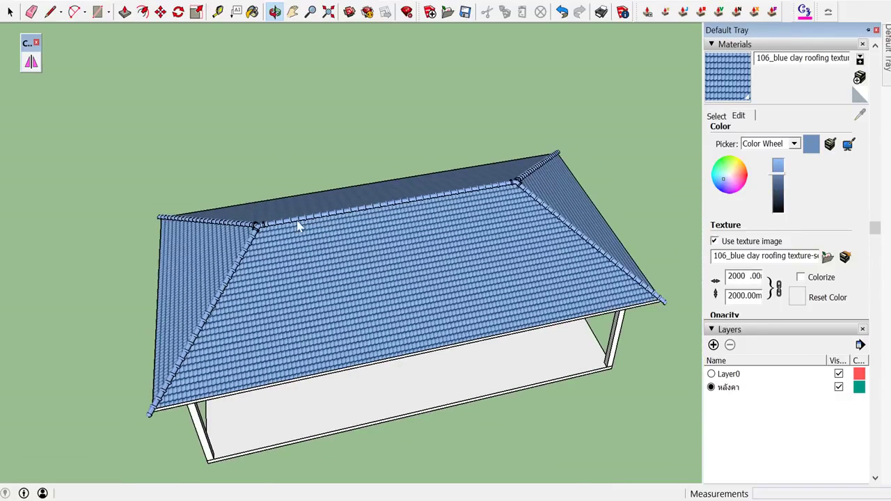
key("Return")
left_click(507, 183)
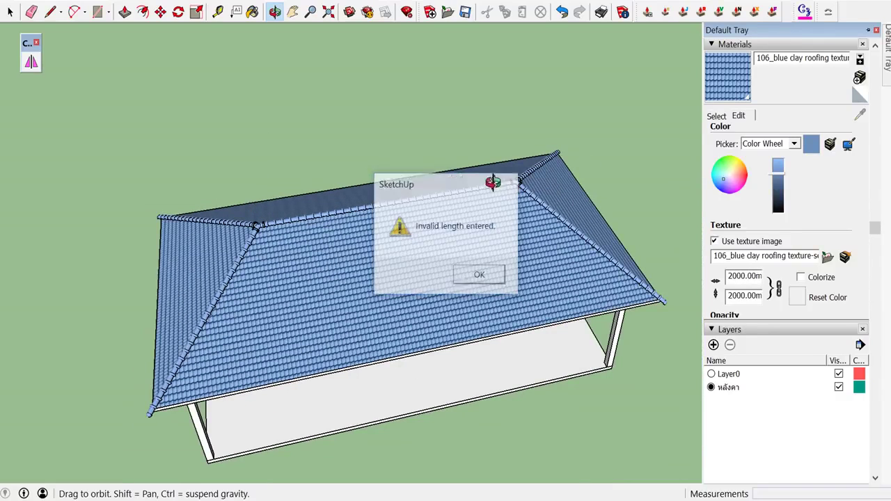
left_click(10, 11)
scroll(322, 437, "up", 2)
mouse_move(285, 408)
middle_mouse_down()
mouse_move(327, 358)
mouse_move(501, 284)
mouse_move(379, 369)
middle_mouse_up()
scroll(337, 380, "up", 2)
scroll(330, 391, "up", 2)
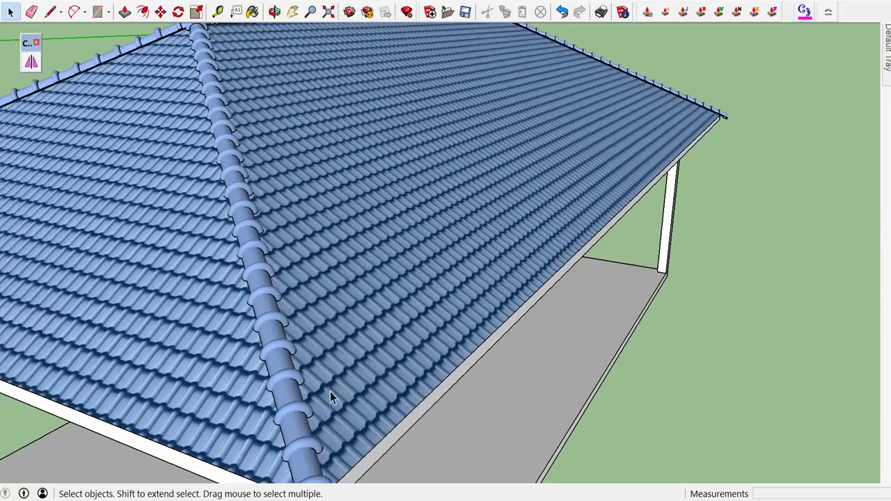
scroll(328, 396, "up", 2)
mouse_move(329, 396)
middle_mouse_down()
mouse_move(286, 397)
mouse_move(208, 348)
middle_mouse_up()
scroll(276, 388, "up", 3)
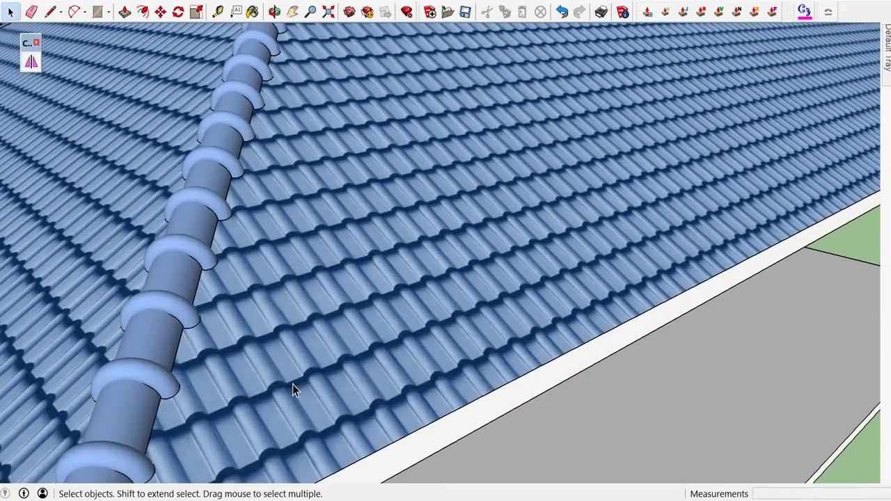
key("t")
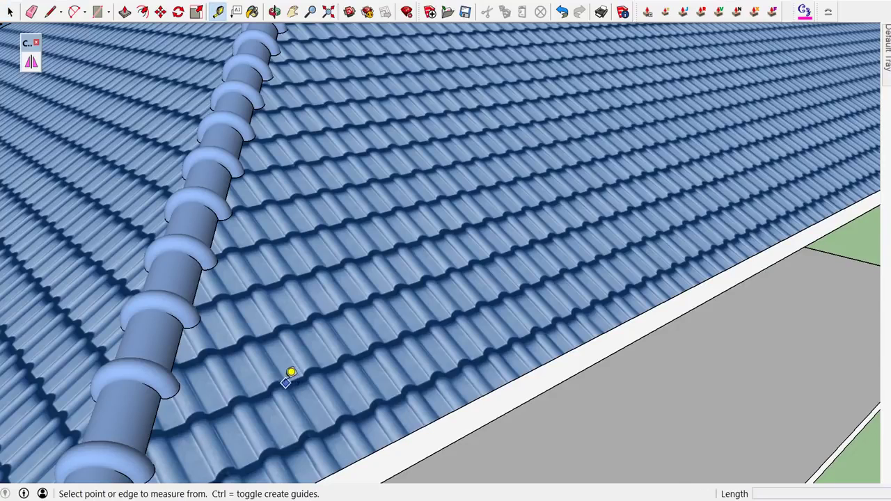
left_click(271, 392)
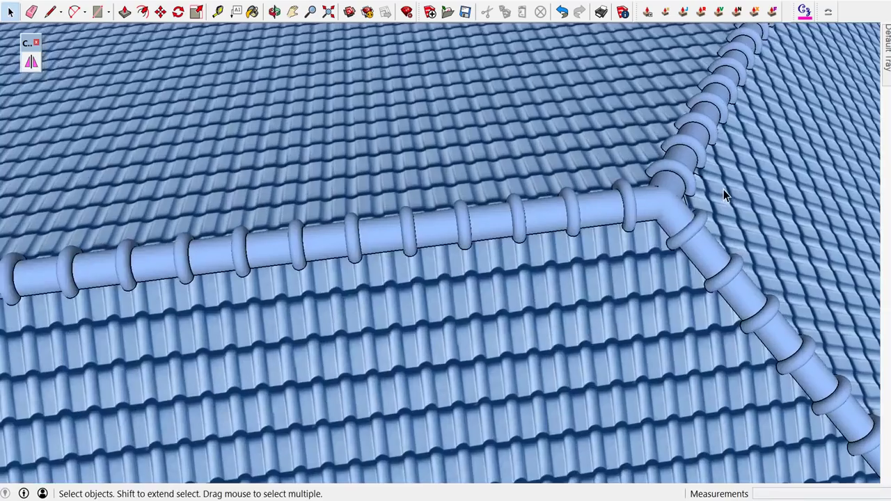
mouse_move(724, 193)
middle_mouse_down()
mouse_move(545, 159)
mouse_move(509, 96)
mouse_move(496, 91)
mouse_move(513, 172)
mouse_move(719, 237)
middle_mouse_up()
scroll(798, 225, "down", 3)
scroll(806, 222, "down", 3)
scroll(806, 222, "down", 1)
scroll(557, 188, "up", 4)
scroll(459, 213, "up", 2)
scroll(438, 229, "up", 4)
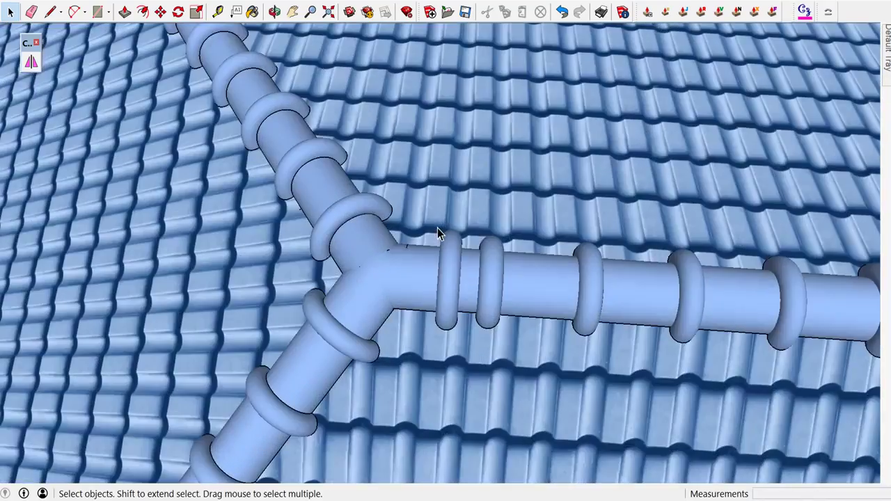
scroll(451, 268, "up", 1)
scroll(476, 288, "up", 3)
scroll(478, 289, "up", 1)
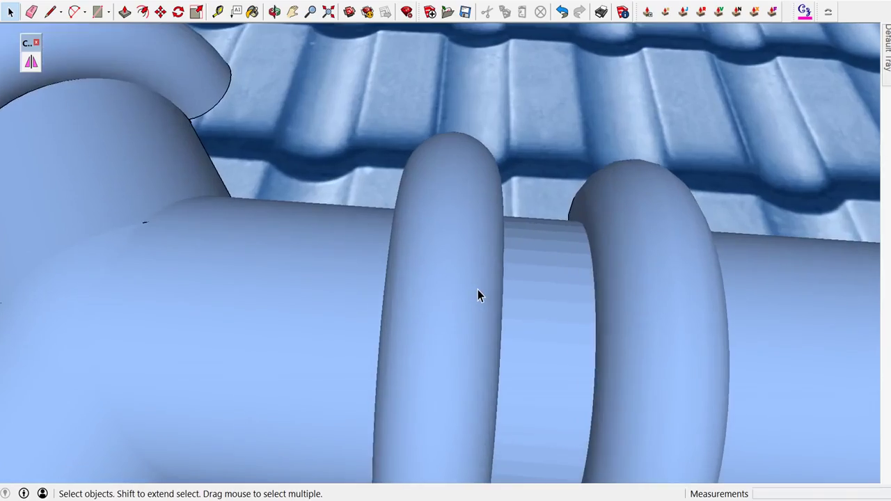
scroll(478, 290, "down", 2)
scroll(479, 286, "down", 2)
scroll(481, 285, "down", 4)
scroll(512, 257, "down", 2)
scroll(506, 241, "down", 1)
middle_click_drag(498, 223, 444, 240)
scroll(405, 101, "down", 3)
scroll(385, 94, "down", 5)
scroll(418, 76, "up", 3)
scroll(417, 73, "up", 5)
scroll(417, 188, "down", 5)
scroll(410, 215, "up", 5)
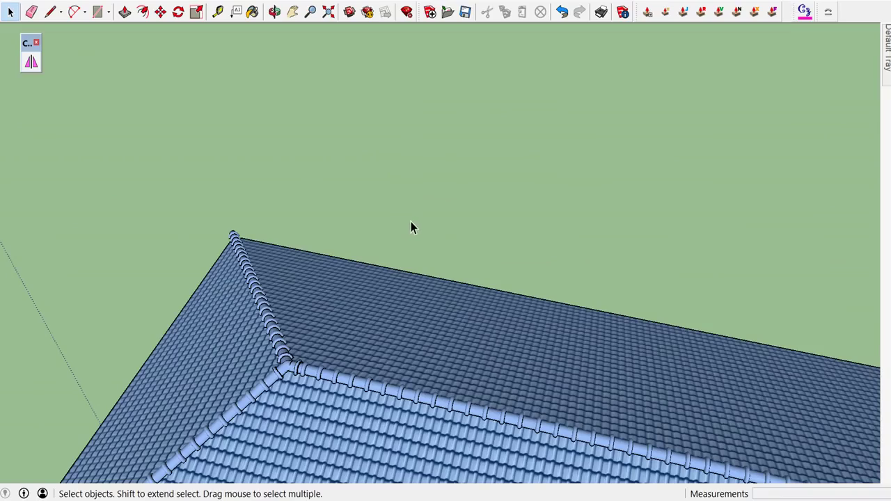
- Uncheck Edges under View > Edge Style so the tiled roof and ridge caps show without outlines
middle_click_drag(410, 222, 415, 53)
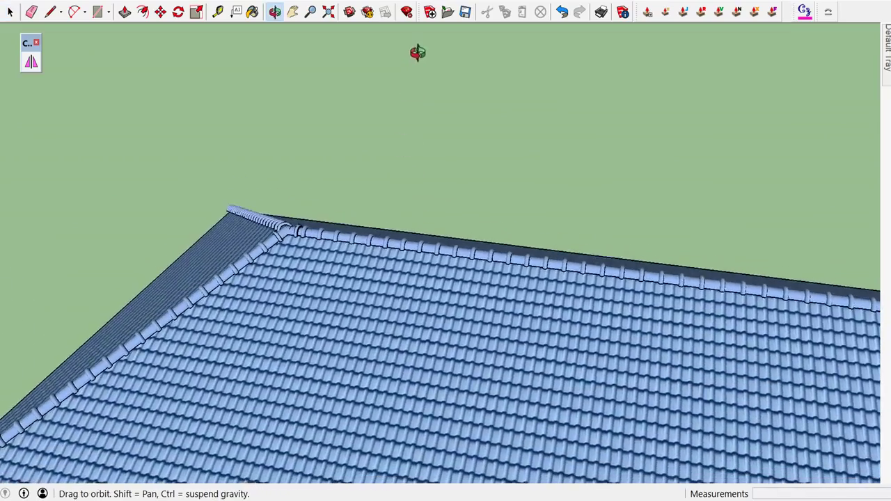
scroll(408, 63, "down", 5)
scroll(408, 69, "up", 2)
scroll(409, 77, "up", 3)
mouse_move(408, 93)
middle_mouse_down()
mouse_move(360, 188)
mouse_move(331, 292)
mouse_move(453, 330)
mouse_move(453, 282)
mouse_move(71, 4)
middle_mouse_up()
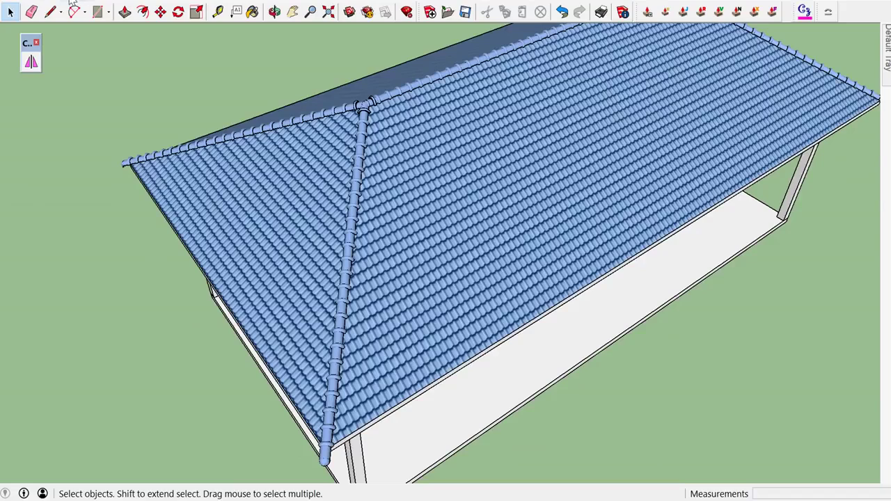
left_click(51, 2)
mouse_move(84, 159)
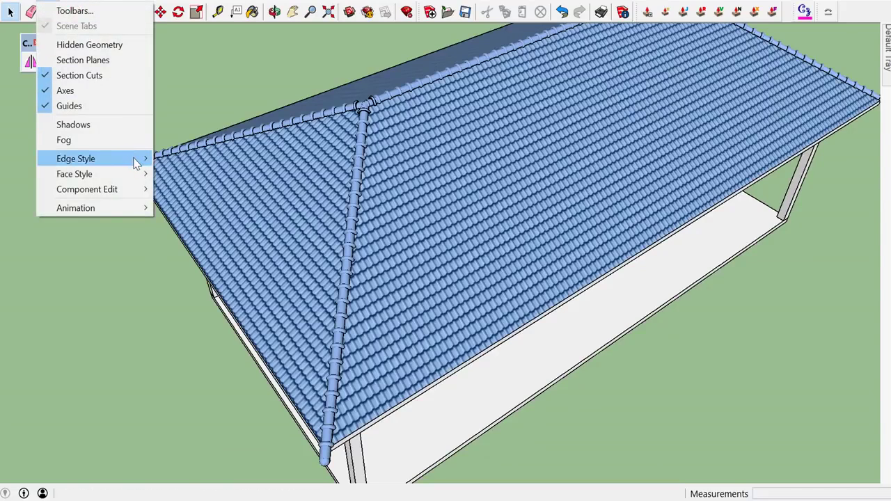
left_click(167, 162)
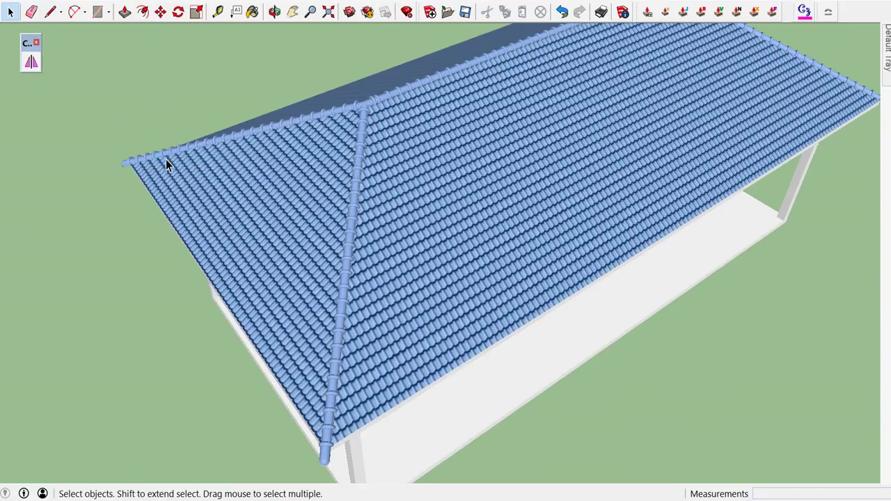